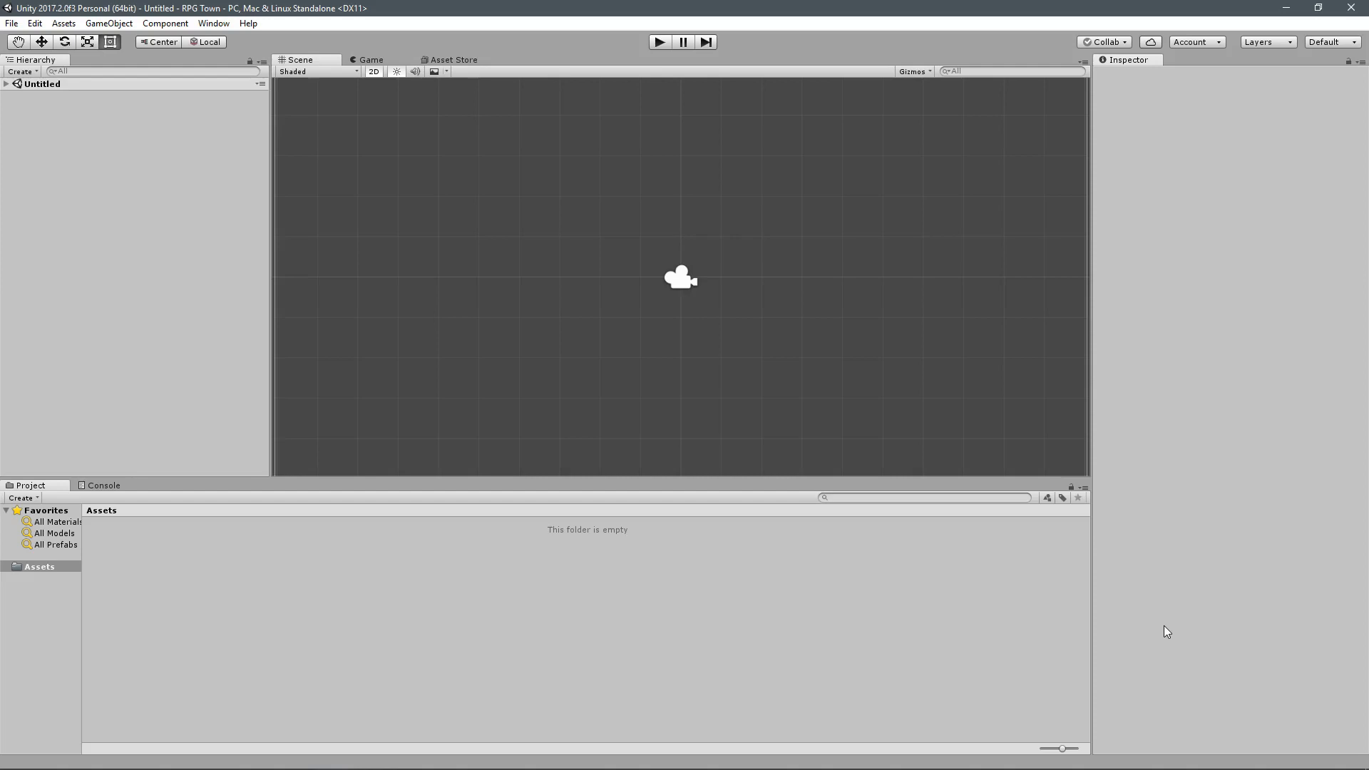
Step: Create a folder named Sprites in the project's Assets folder
right_click(150, 607)
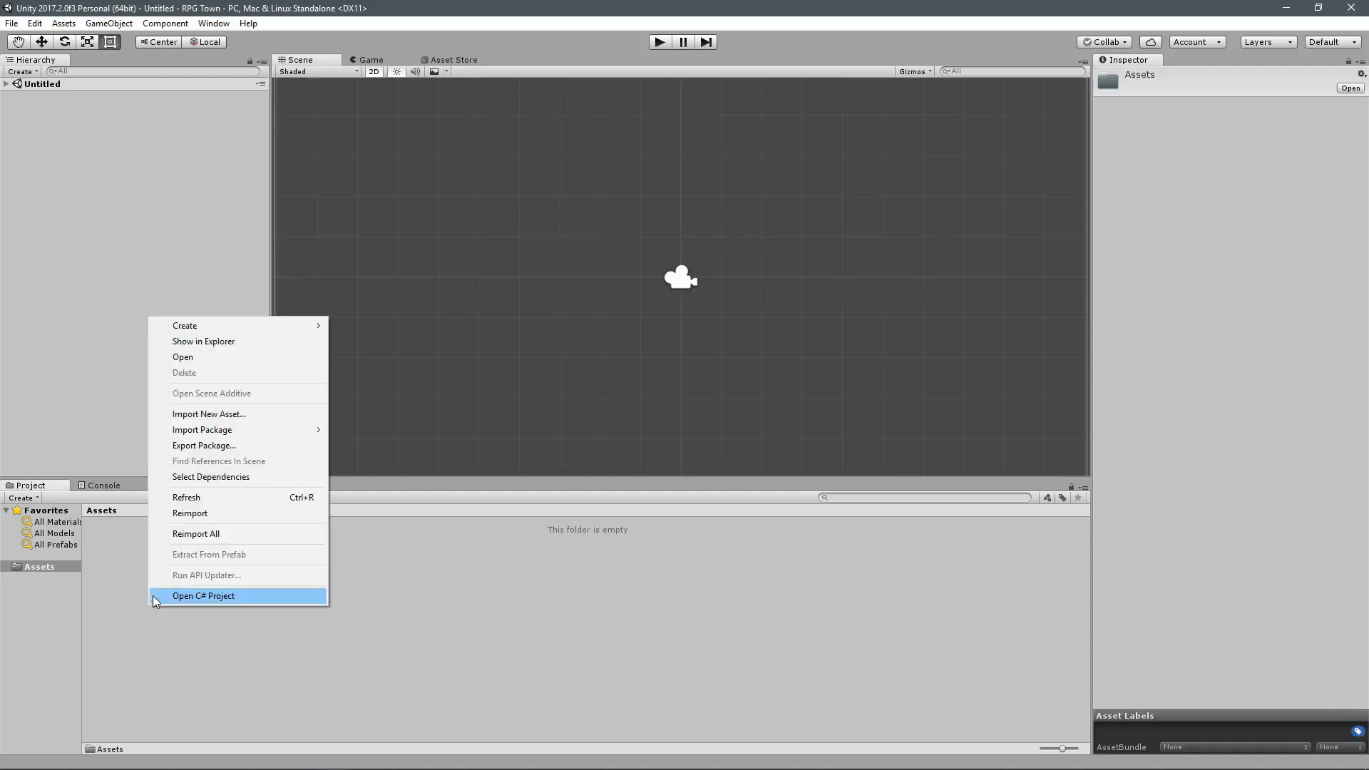
mouse_move(215, 325)
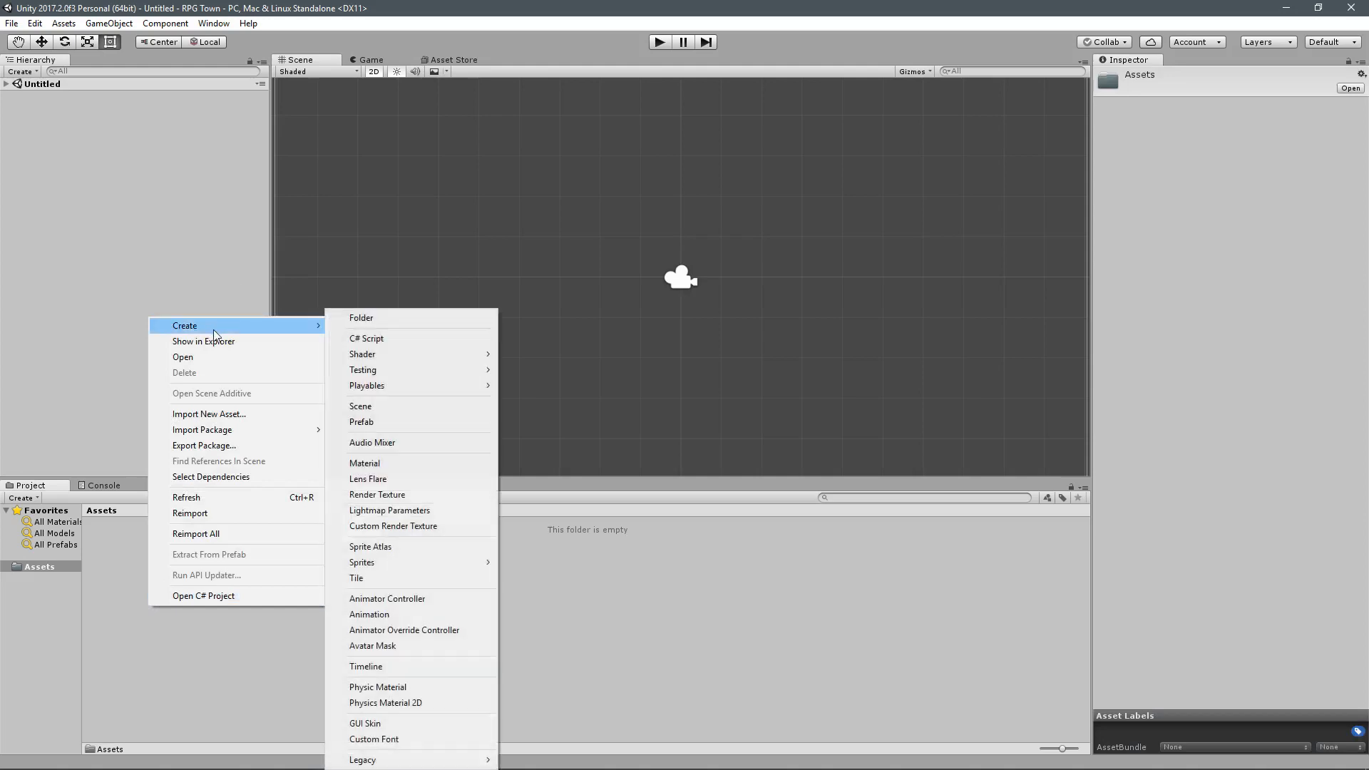
left_click(379, 322)
type("Sprites")
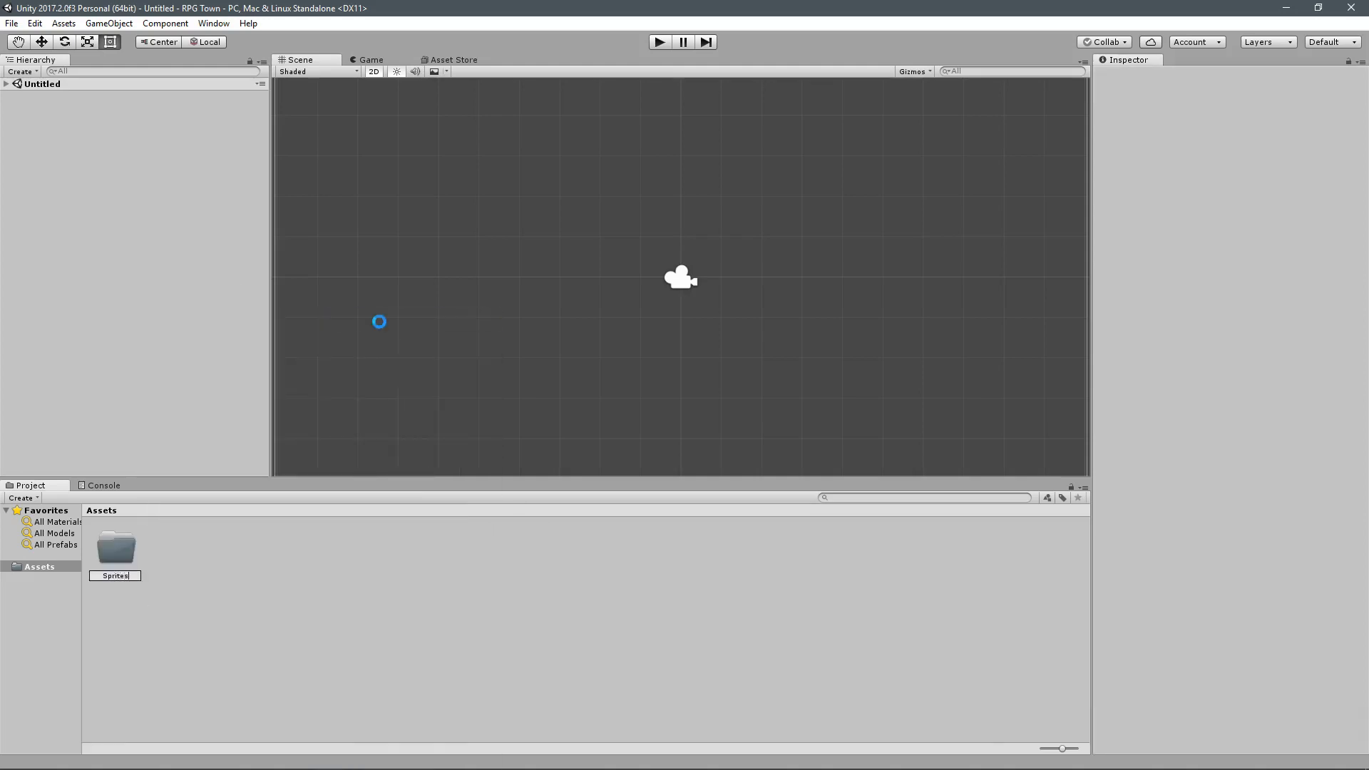
key("Return")
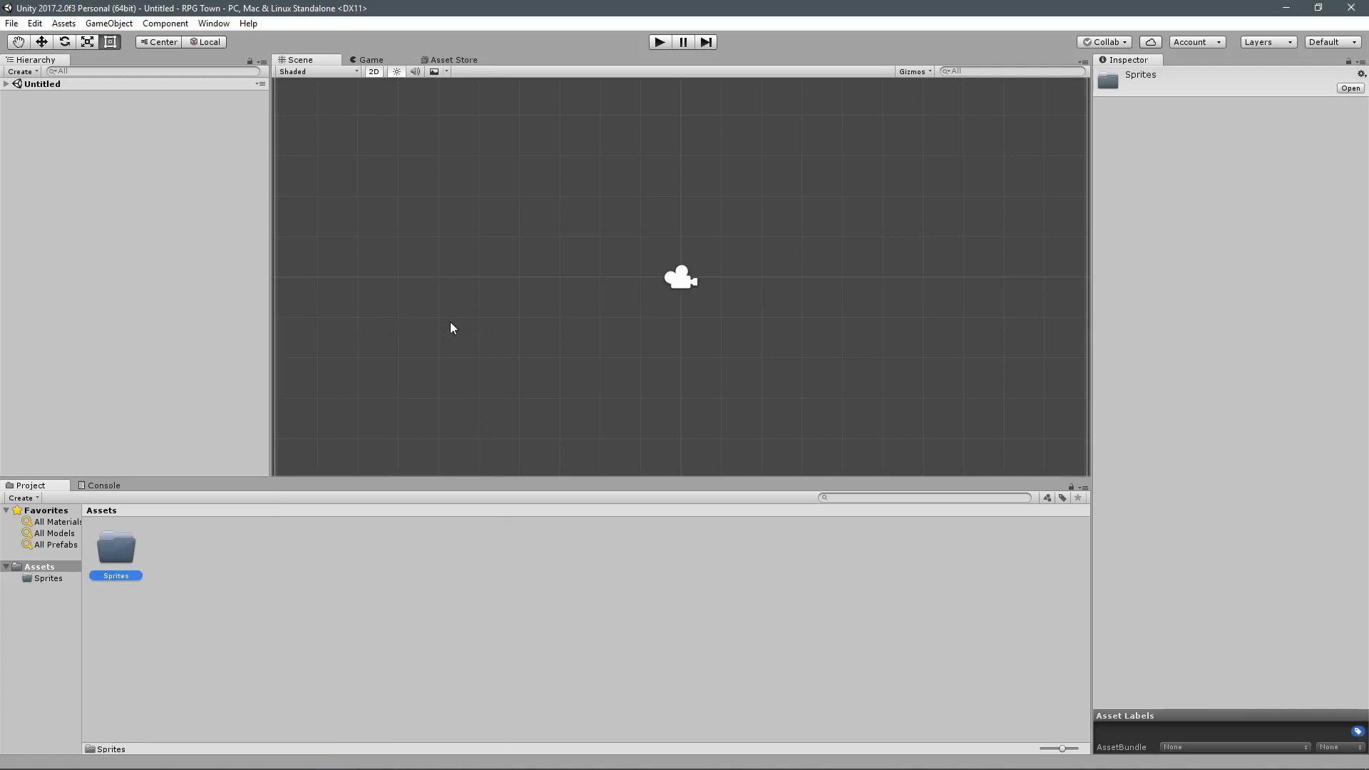
Step: Create a second folder named Tiles in Assets, next to the Sprites folder
right_click(254, 579)
mouse_move(316, 301)
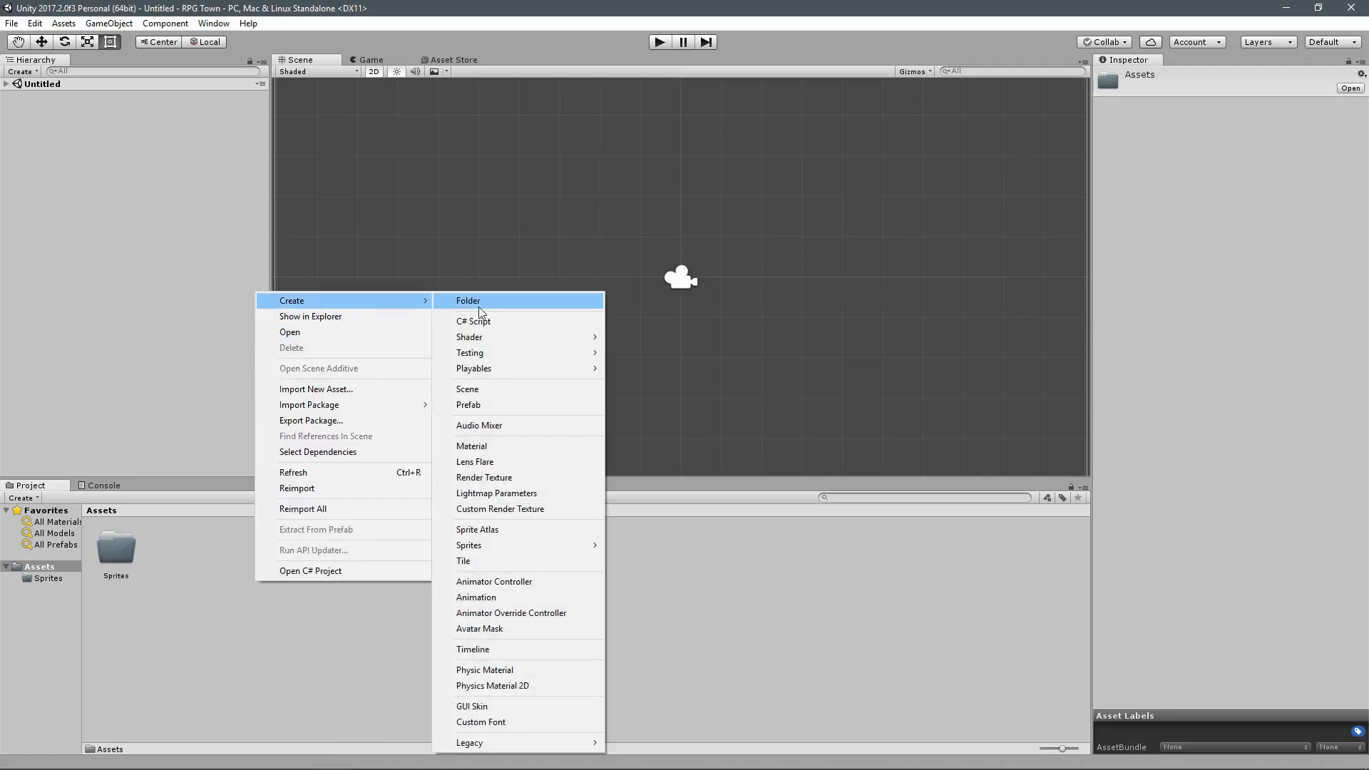
left_click(480, 302)
key("BackSpace")
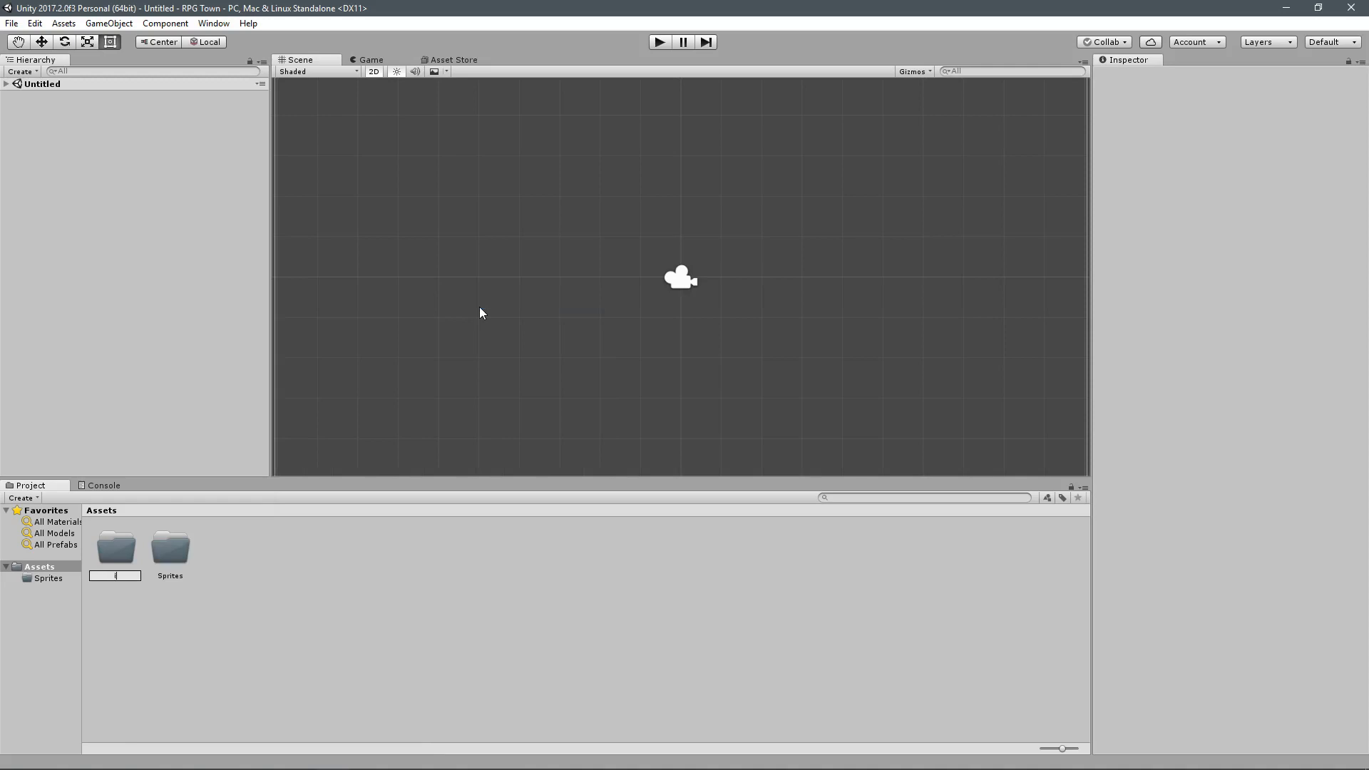
type("Tiles")
key("Return")
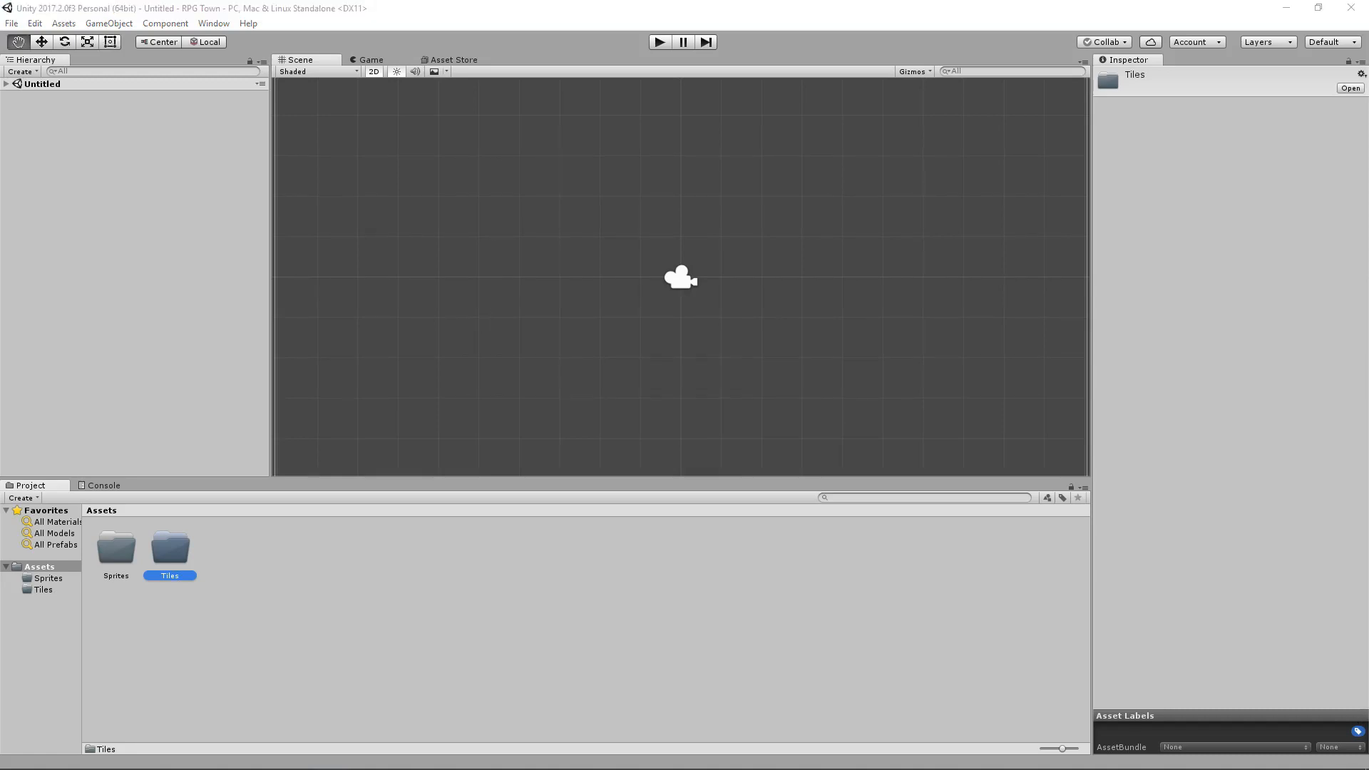
Step: Import RPGpack_sheet.png from the desktop into the Sprites folder, then open the folder and select the imported sheet
key("super+d")
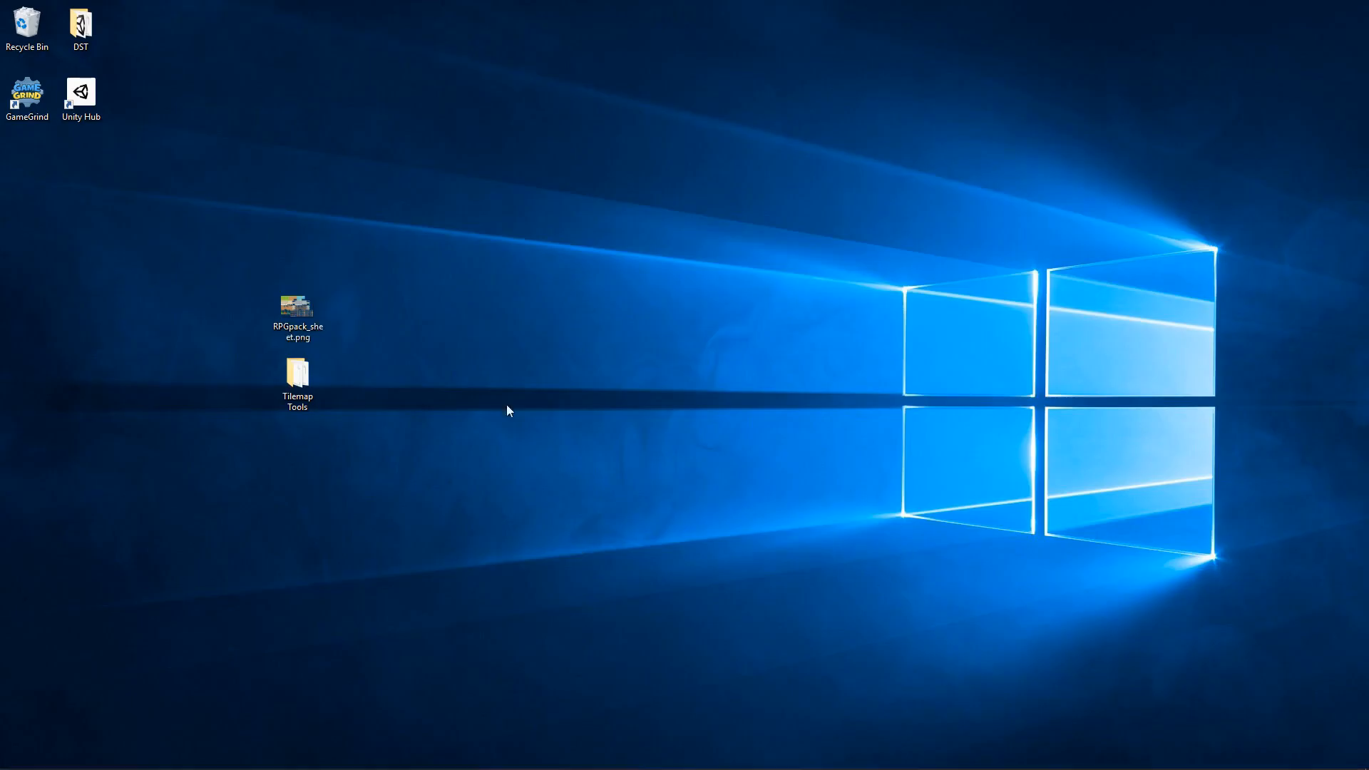
left_click_drag(300, 314, 126, 545)
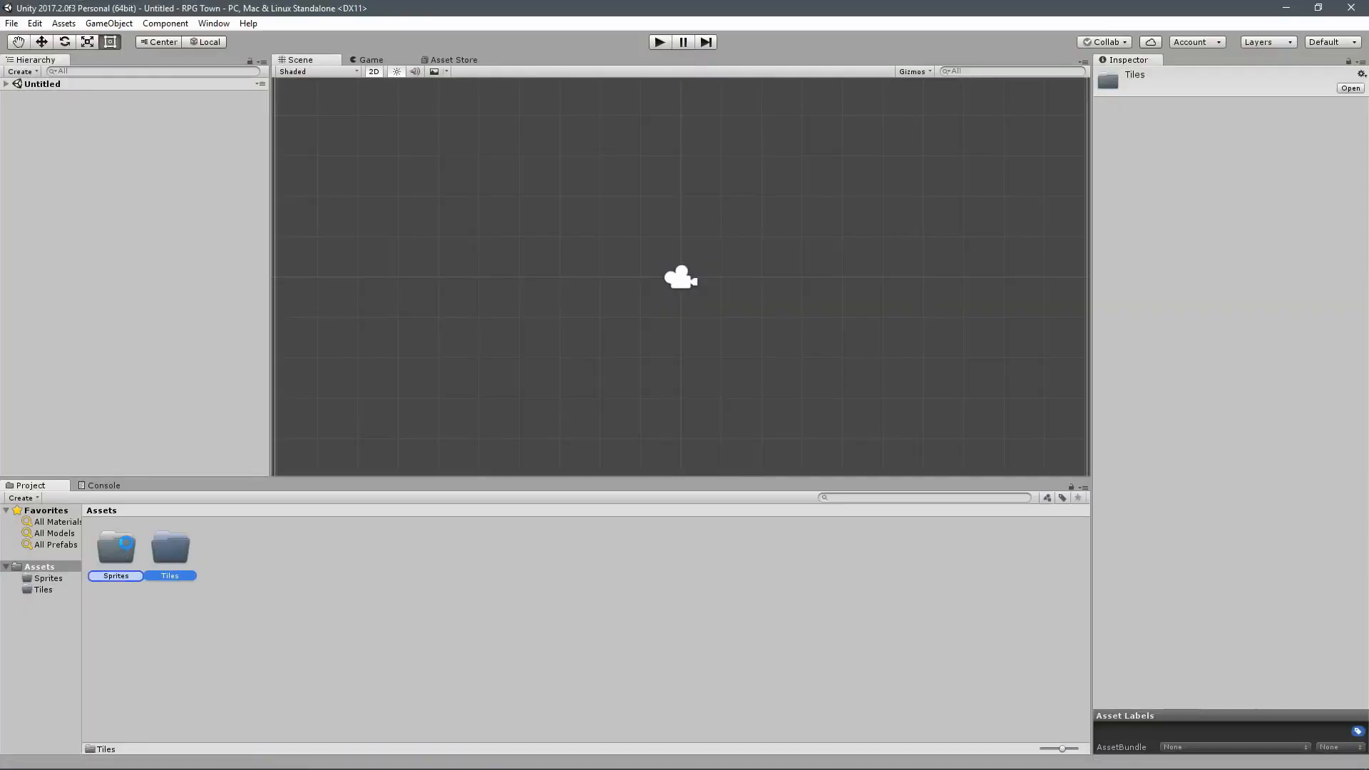
double_click(126, 545)
left_click(127, 542)
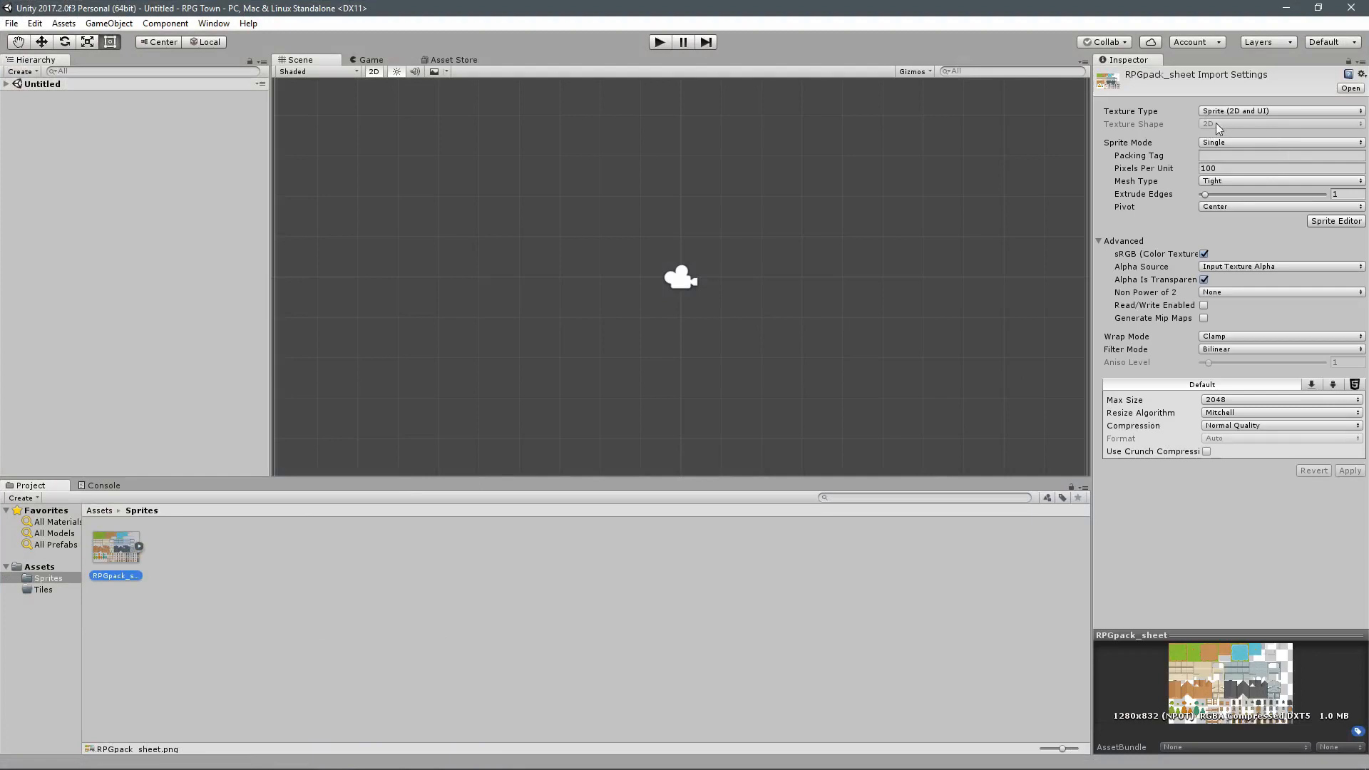
Step: Set the sheet's Sprite Mode to Multiple and open it in the Sprite Editor, applying the changed import settings
left_click(1262, 142)
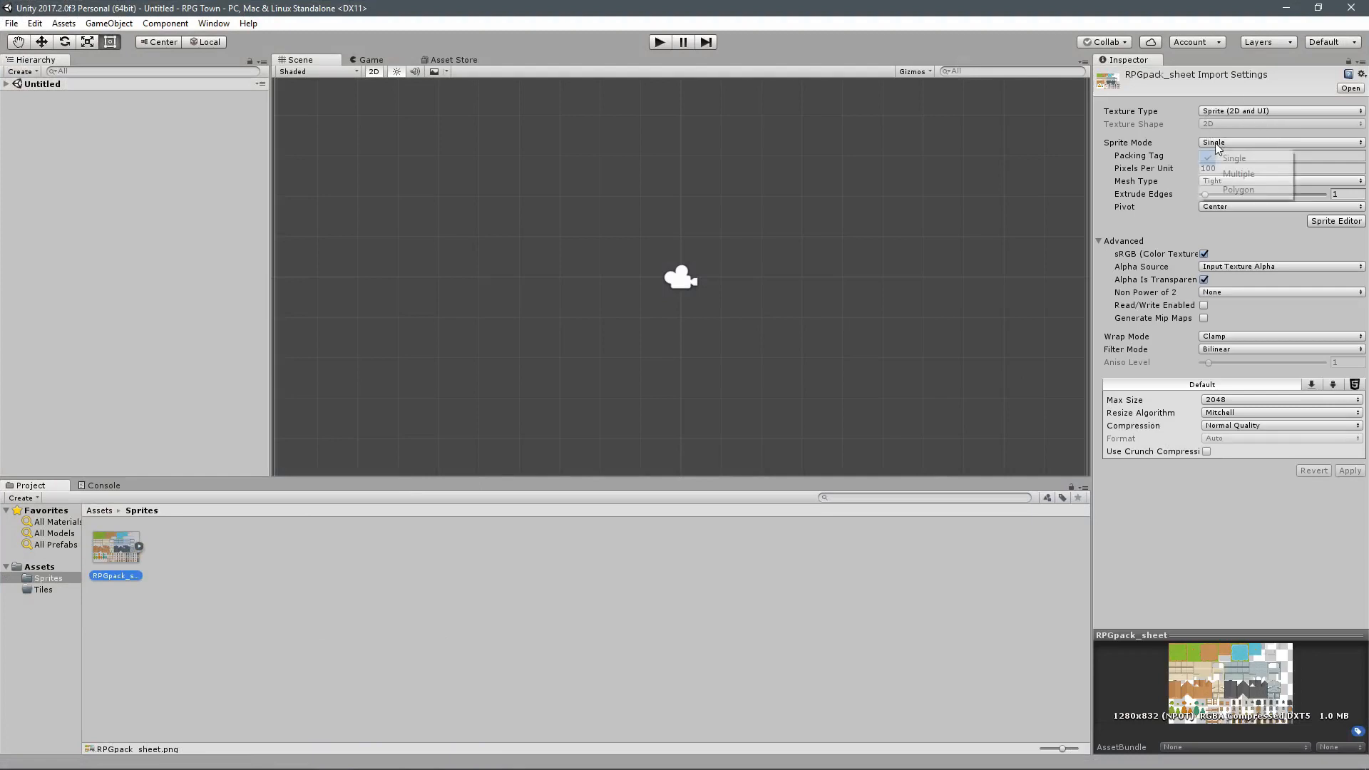
left_click(1239, 175)
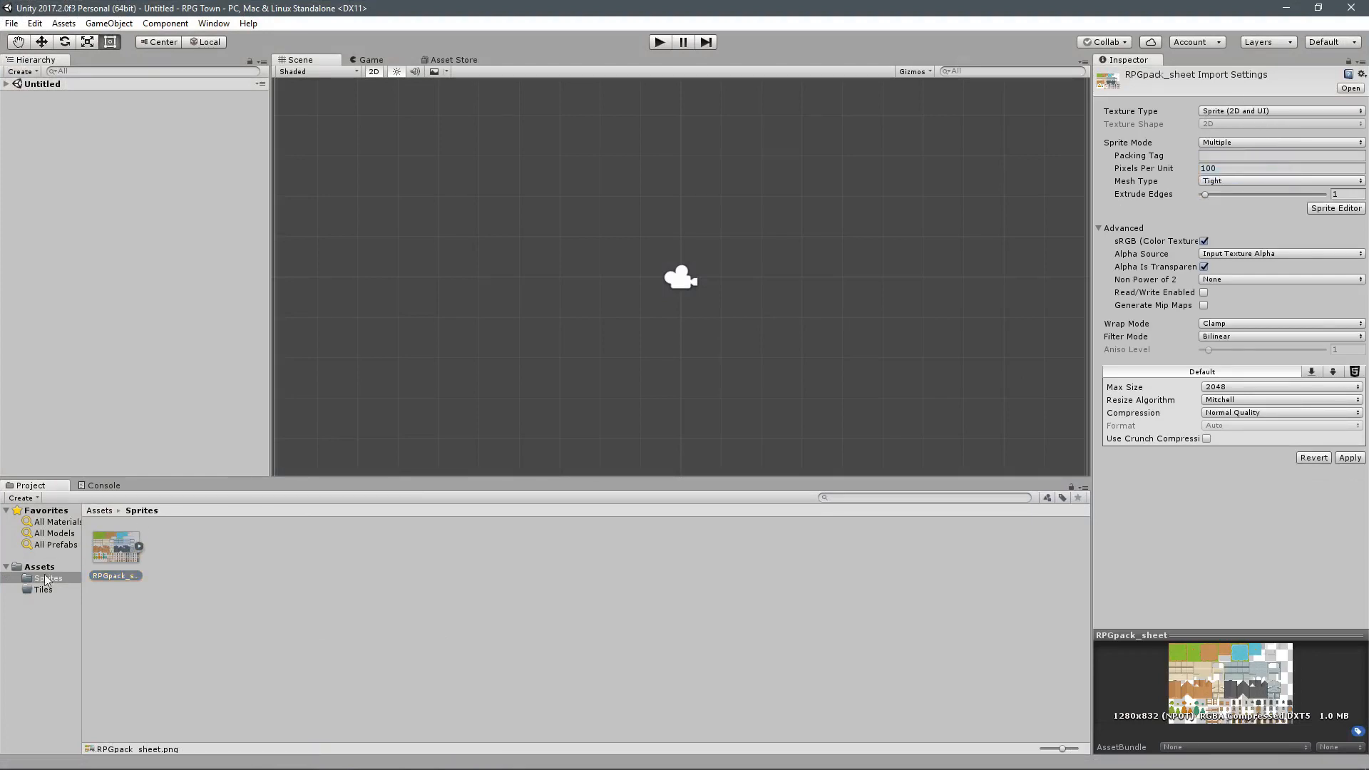
left_click(1325, 208)
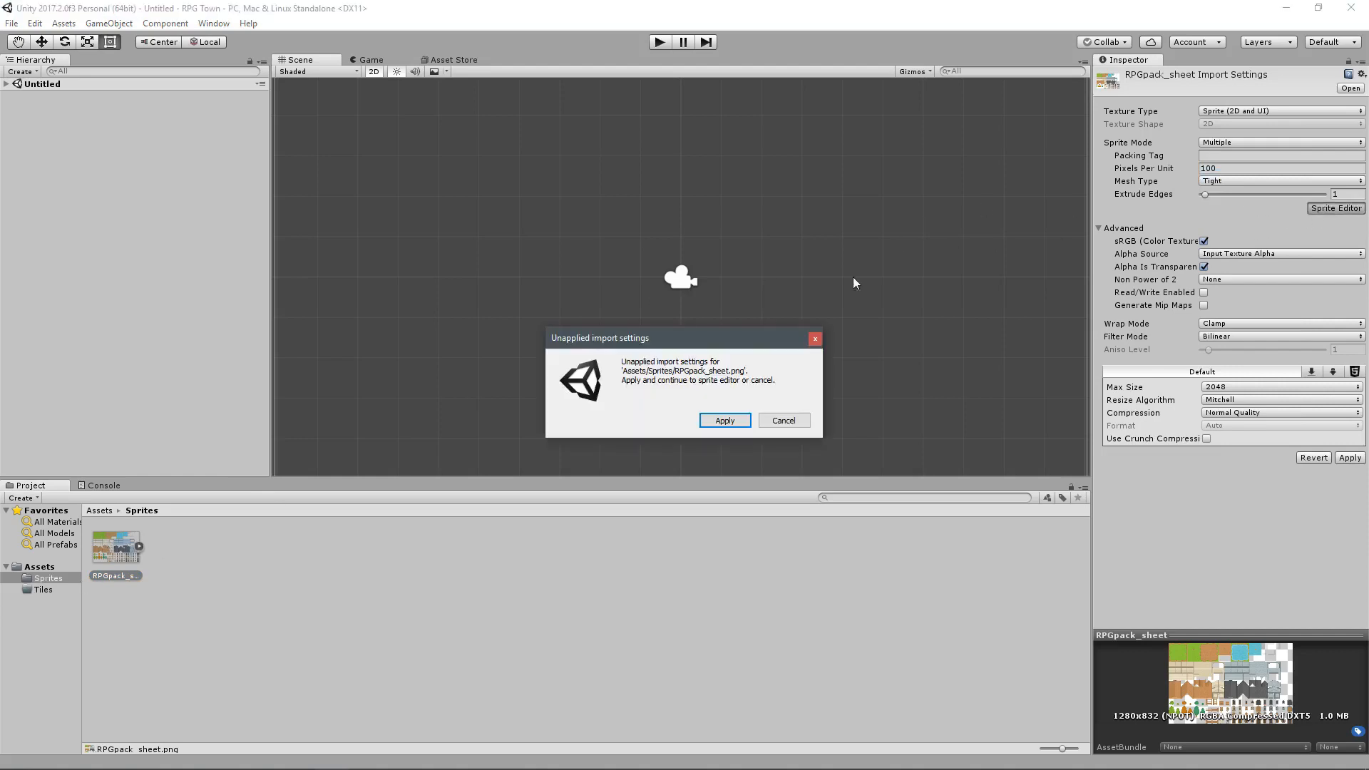
left_click(724, 421)
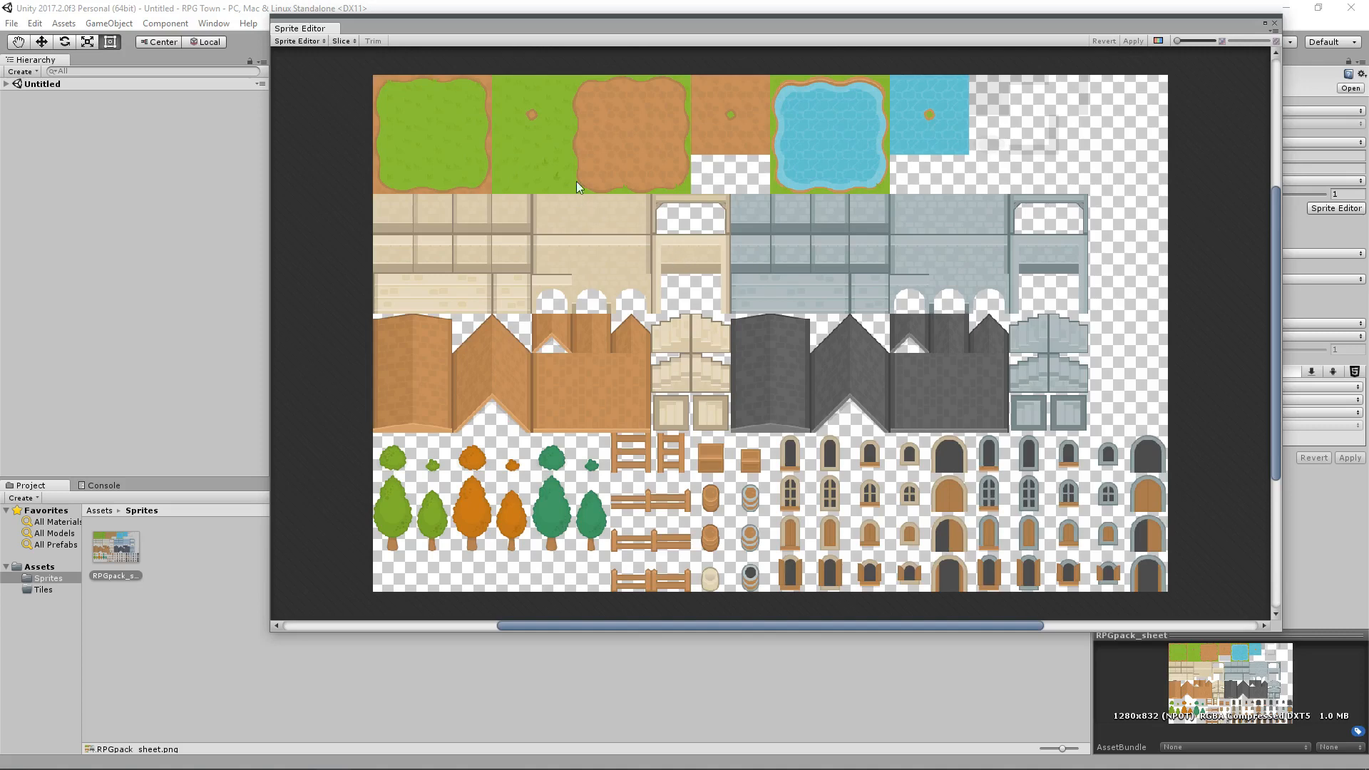
left_click_drag(499, 28, 417, 80)
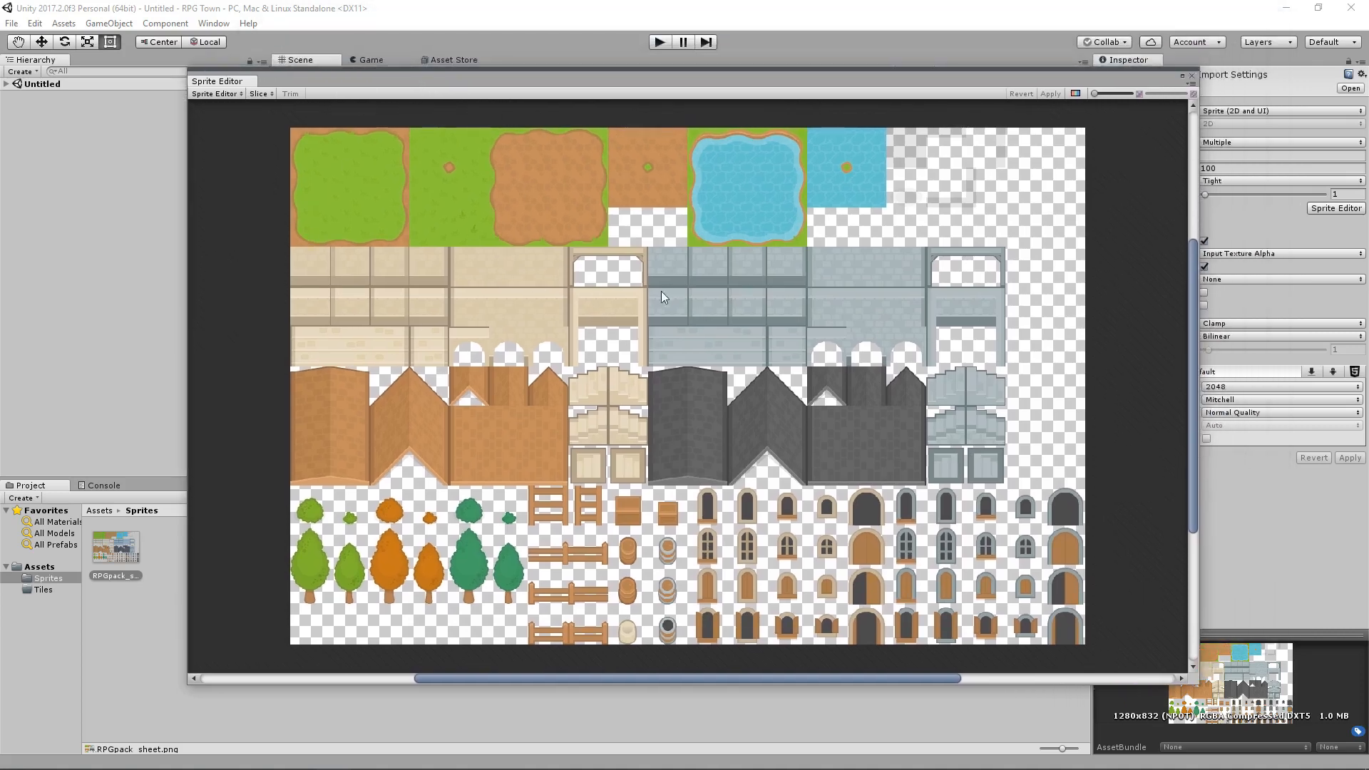
Step: Slice the sprite sheet with Grid By Cell Size, using a pixel size of 64 x 64
left_click(216, 93)
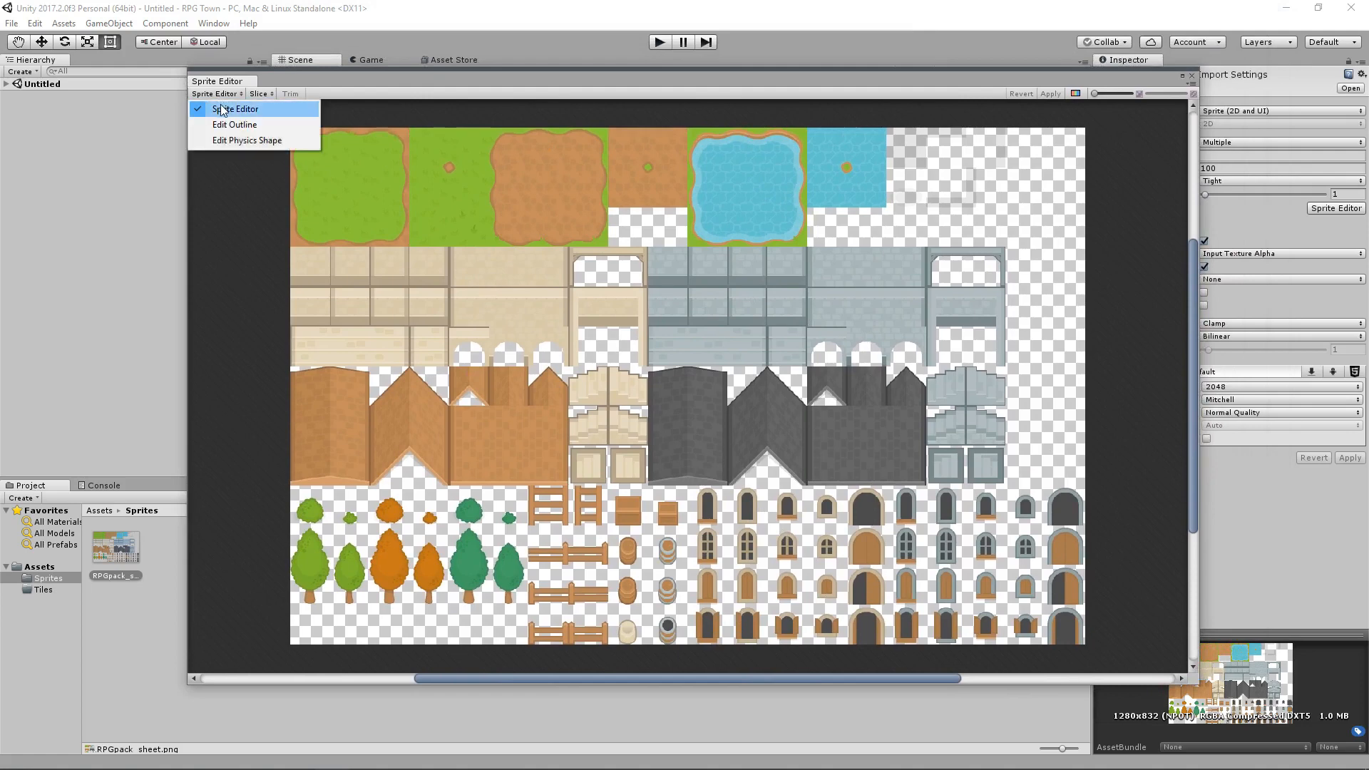
left_click(291, 80)
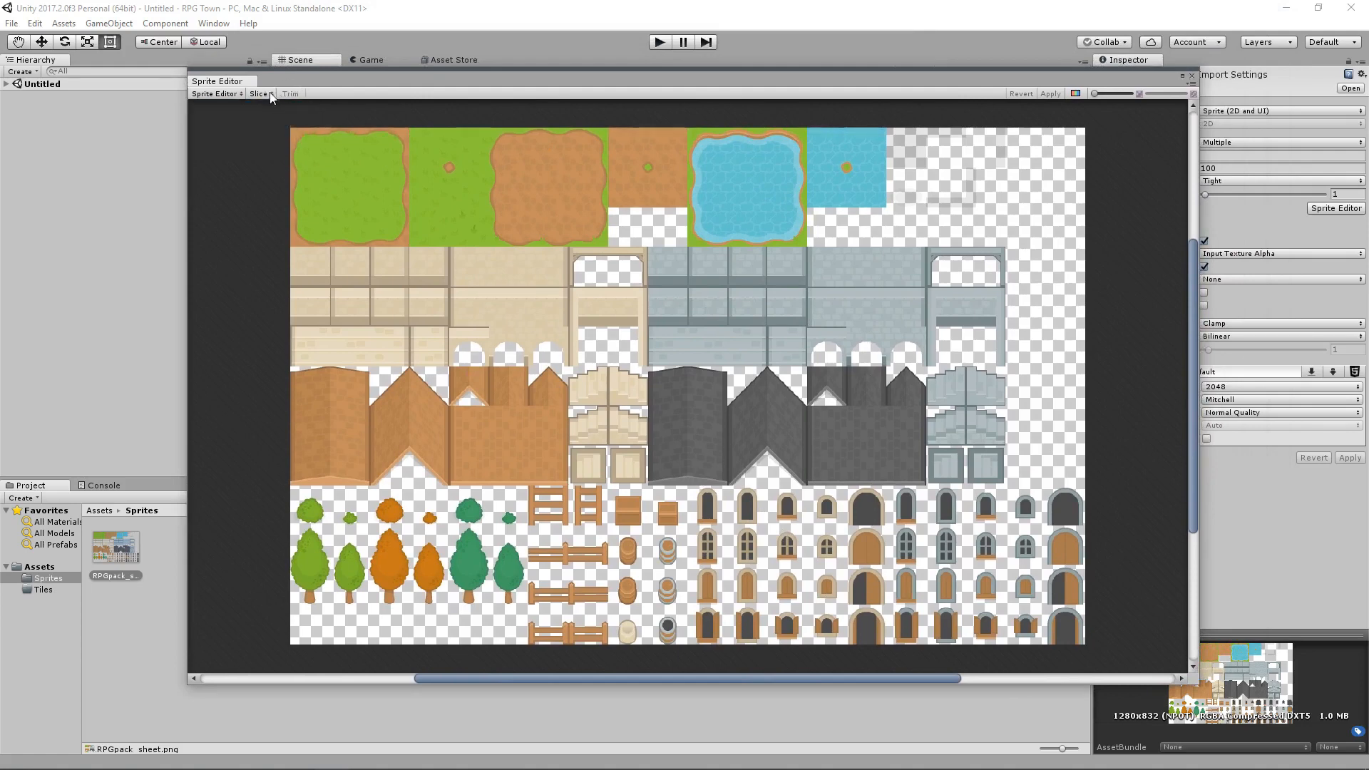
left_click(260, 94)
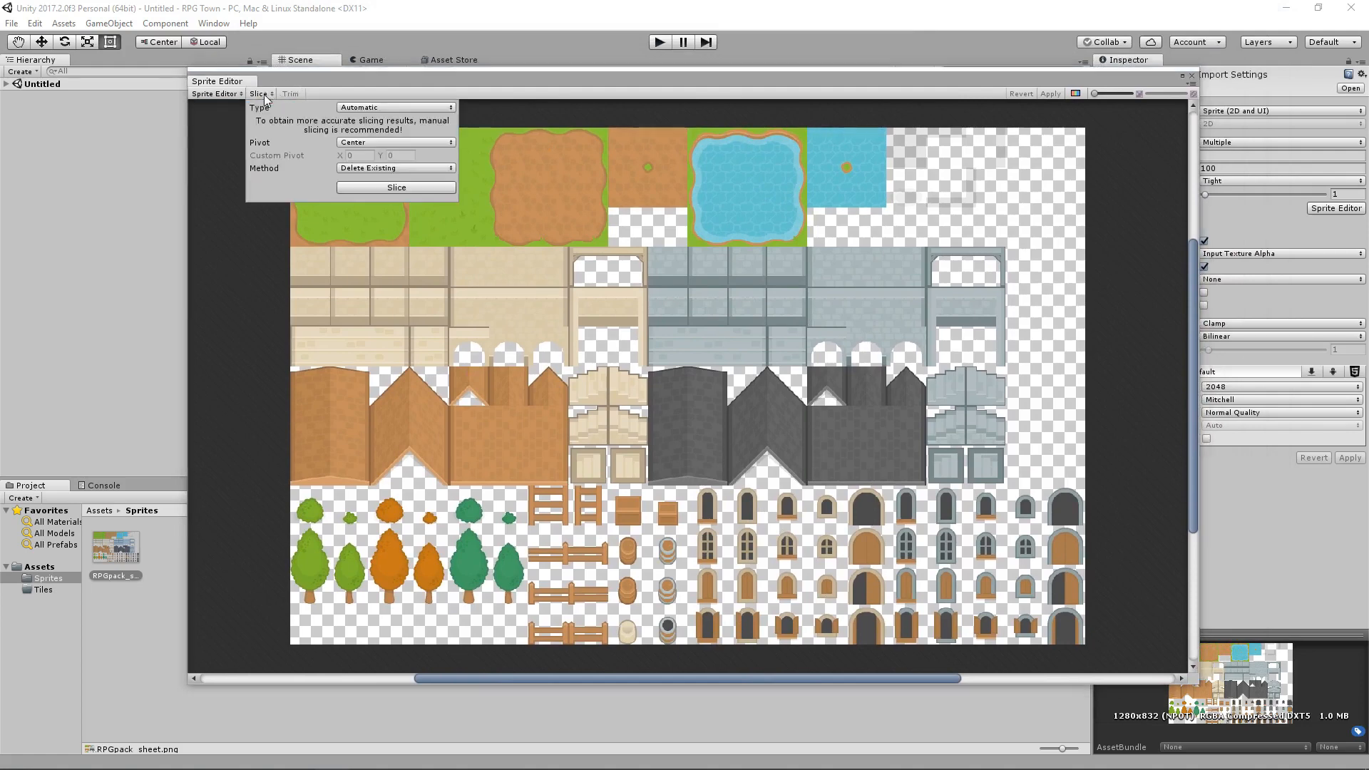
left_click(360, 108)
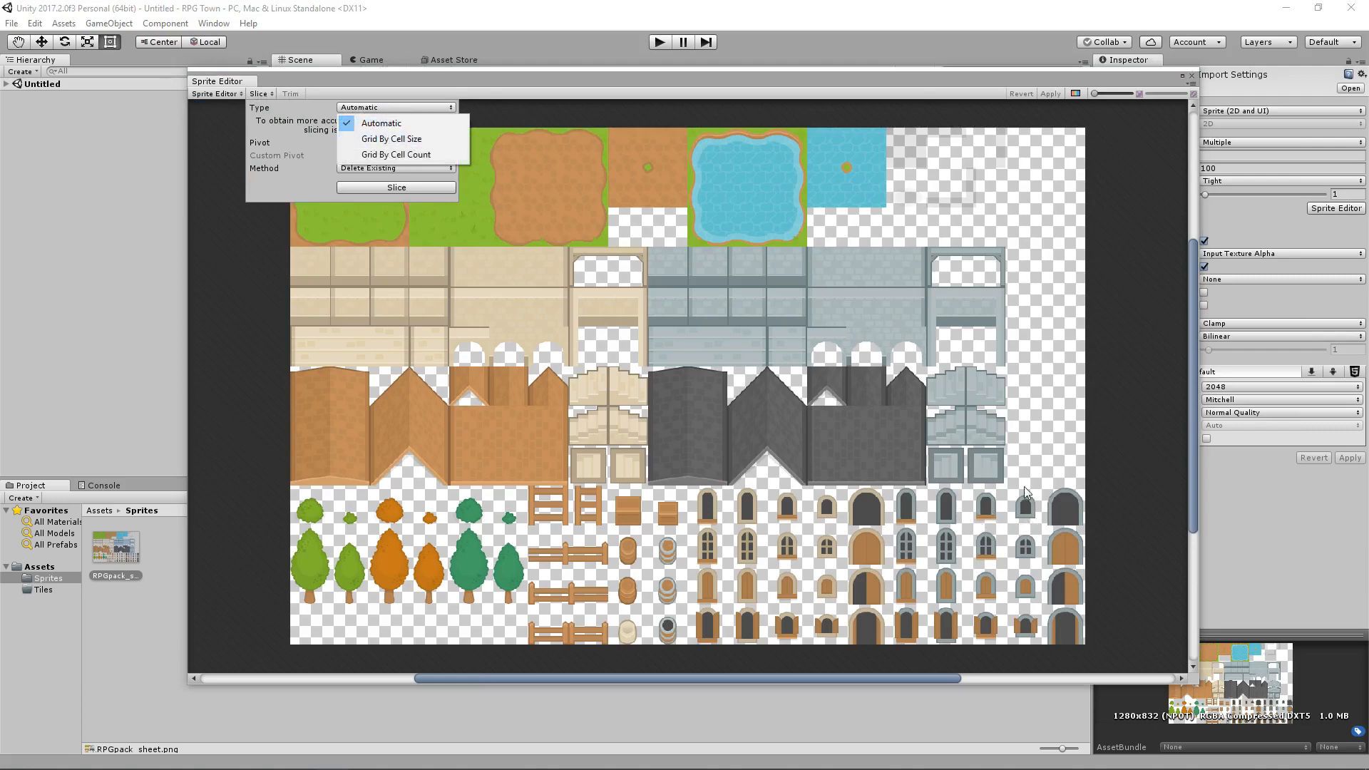
left_click(409, 144)
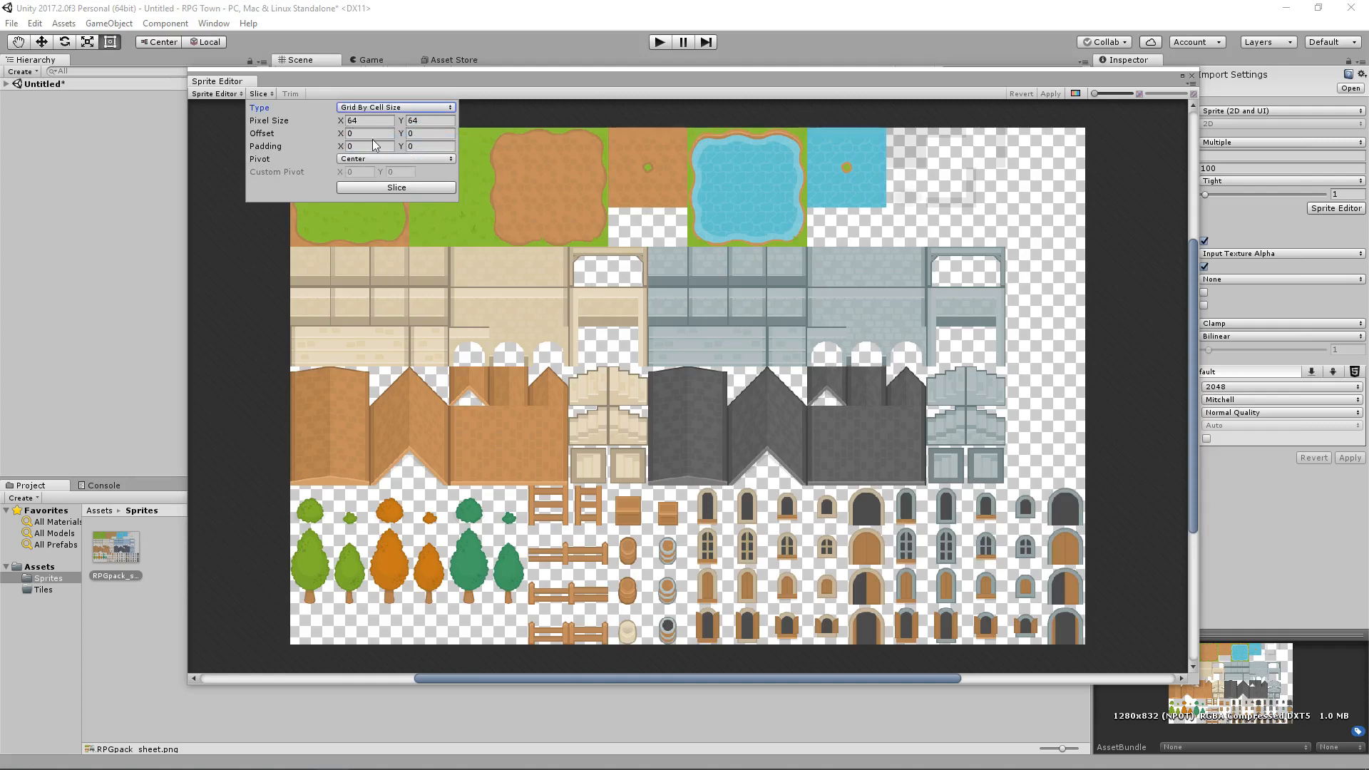
key("Tab")
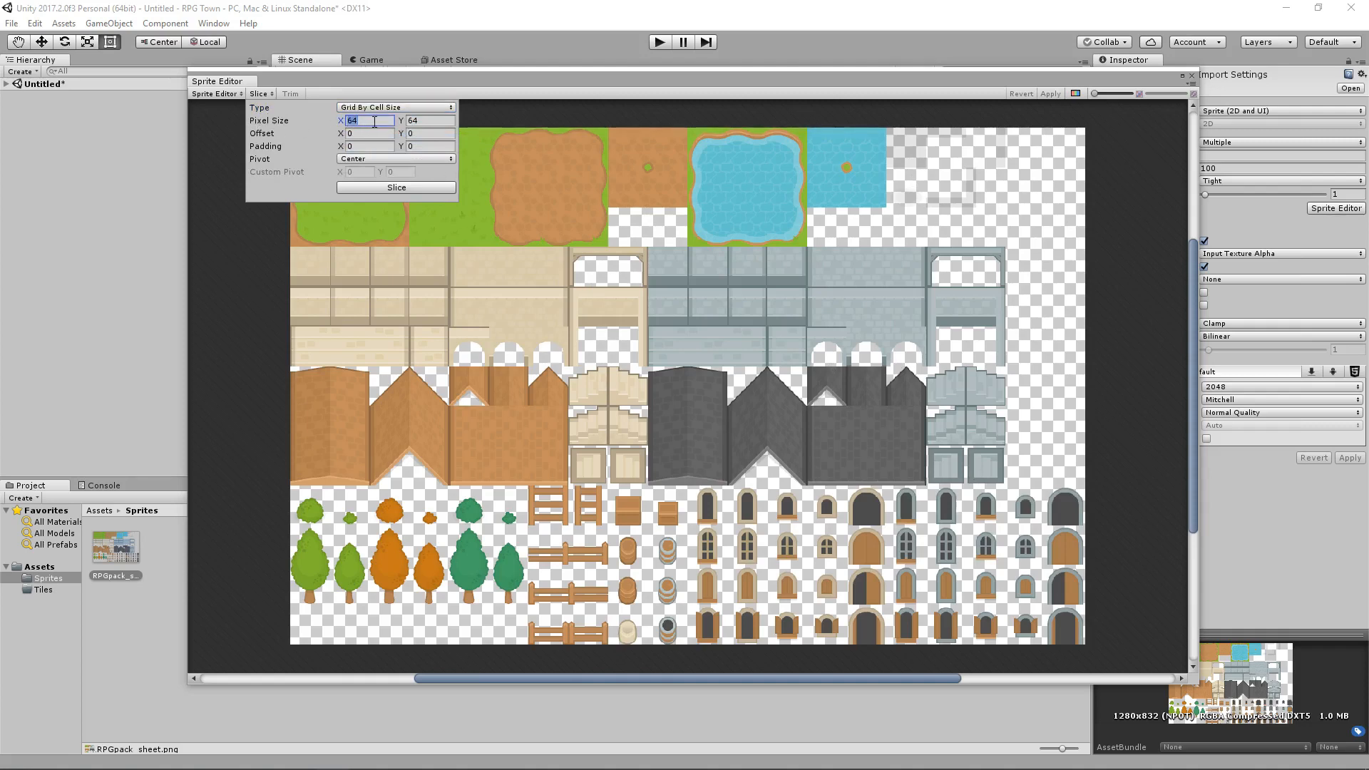
left_click(431, 122)
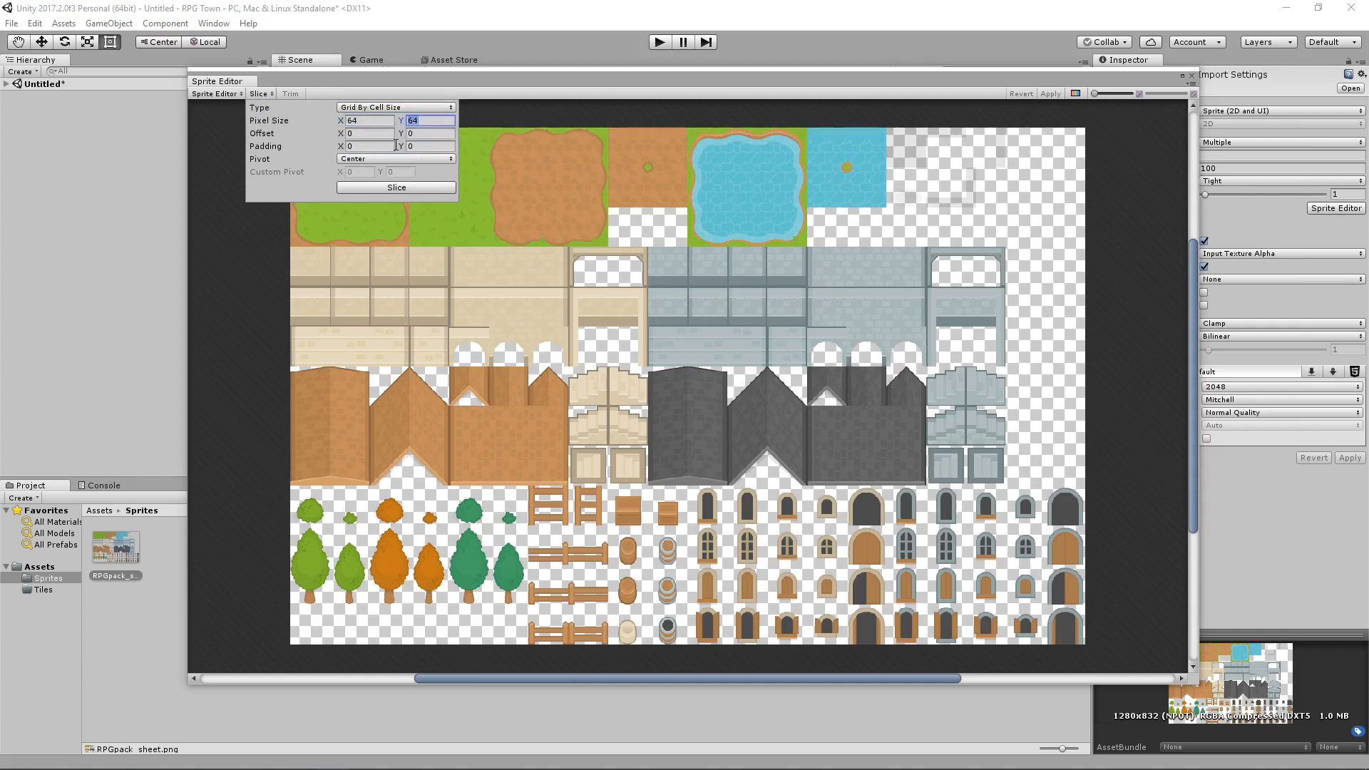
left_click(368, 185)
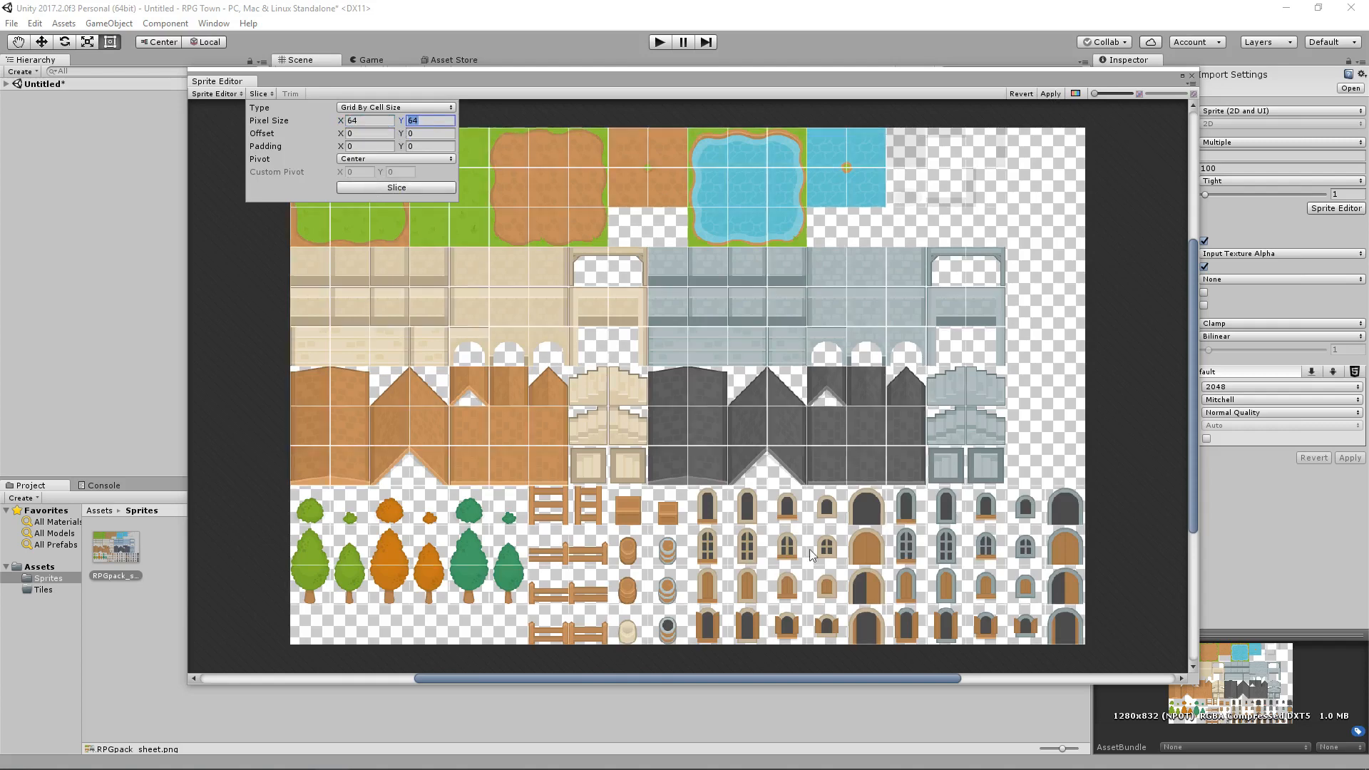
Step: Apply the slicing of the sprite sheet and close the Sprite Editor
left_click(535, 81)
left_click_drag(535, 81, 550, 51)
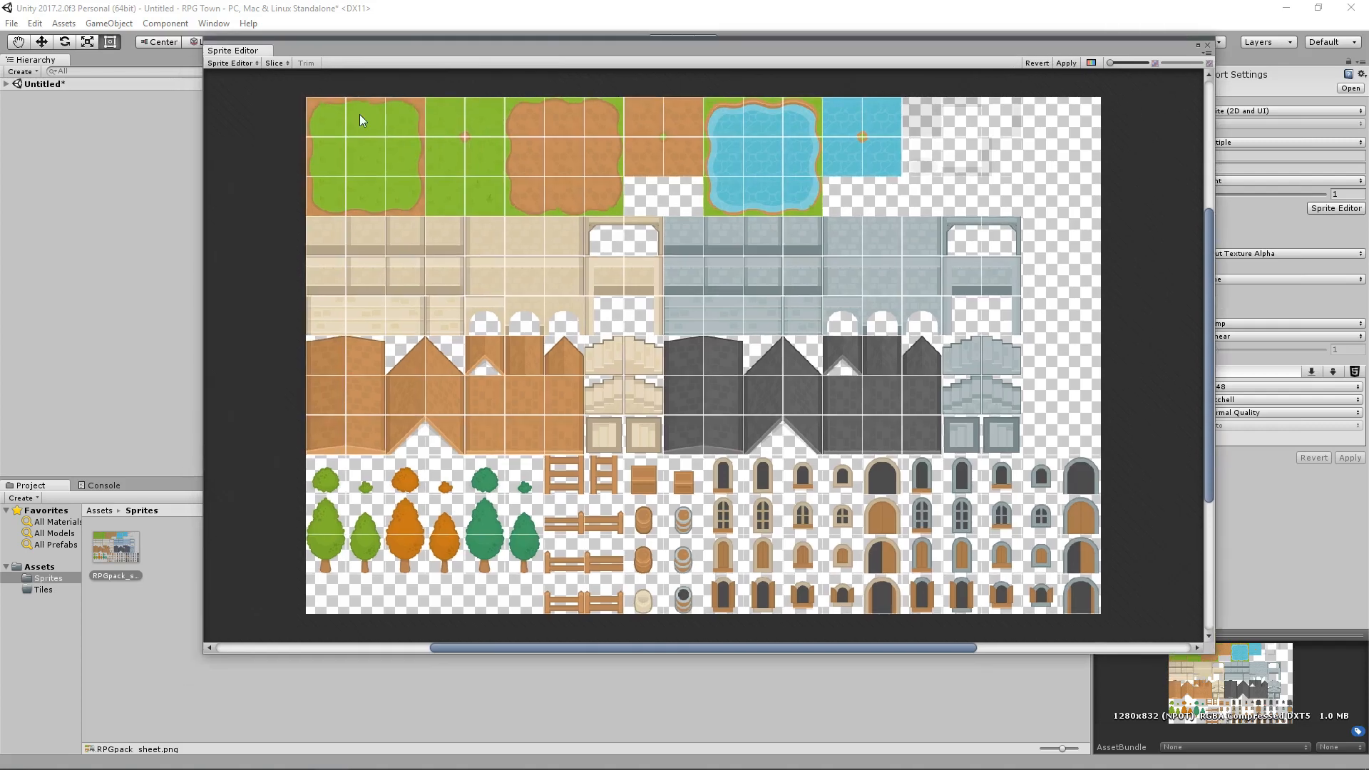
left_click(1066, 63)
left_click(1207, 45)
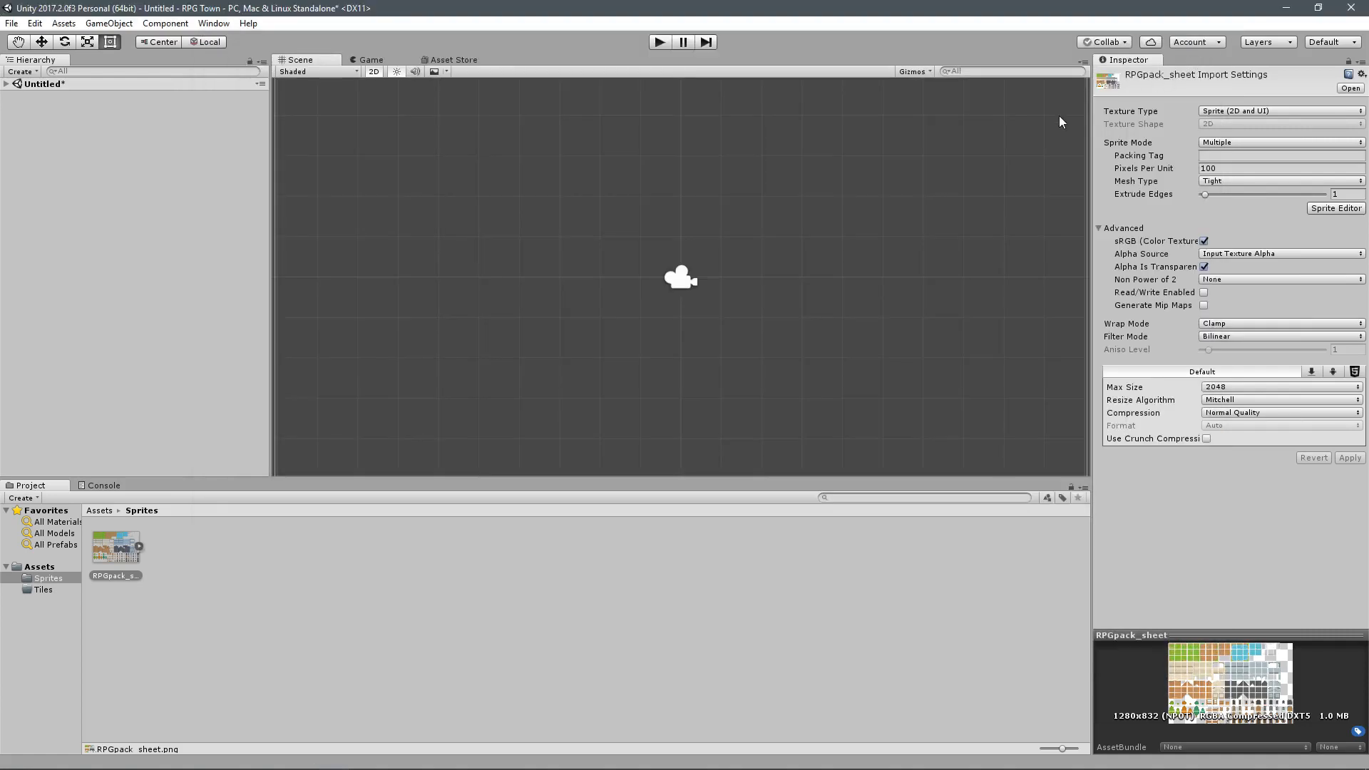
Step: Set the sheet's Pixels Per Unit to 64 and apply the import settings
left_click(1224, 171)
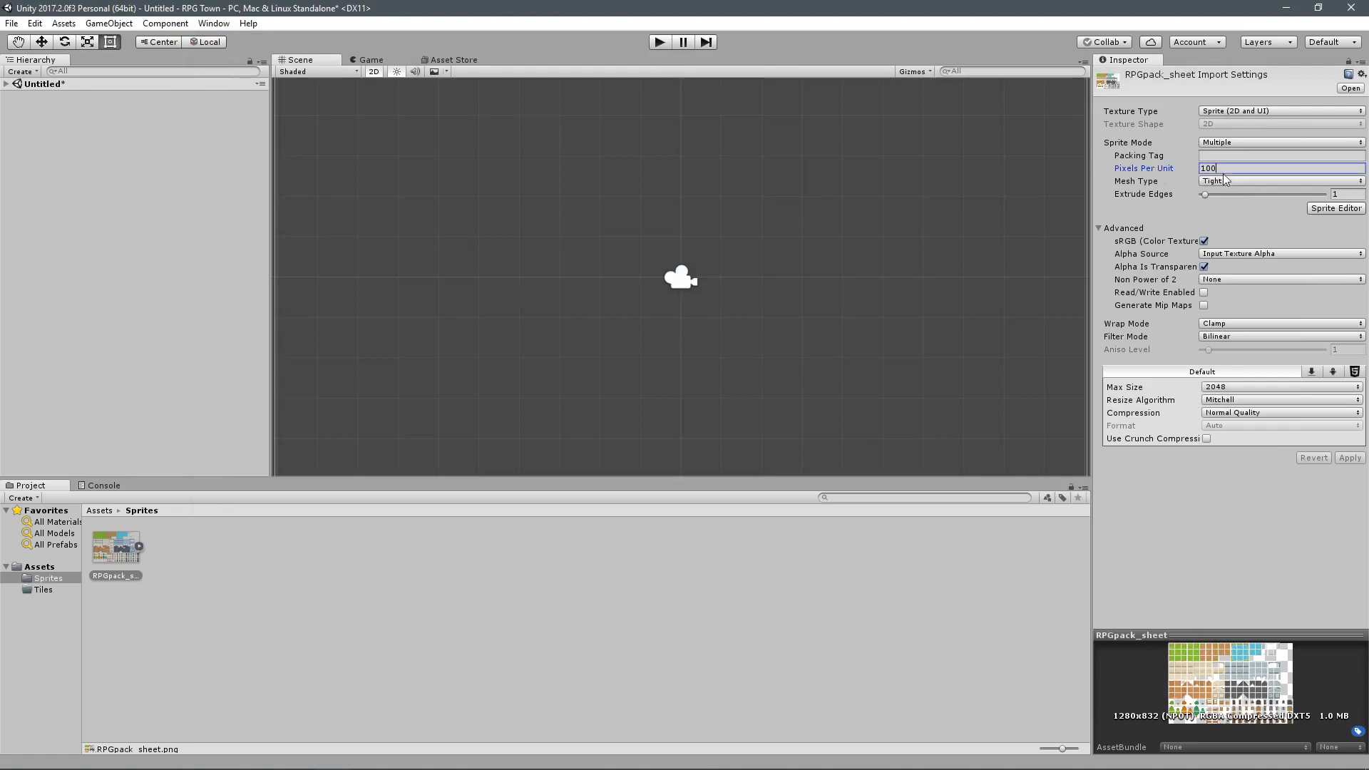
type("64")
left_click(1340, 458)
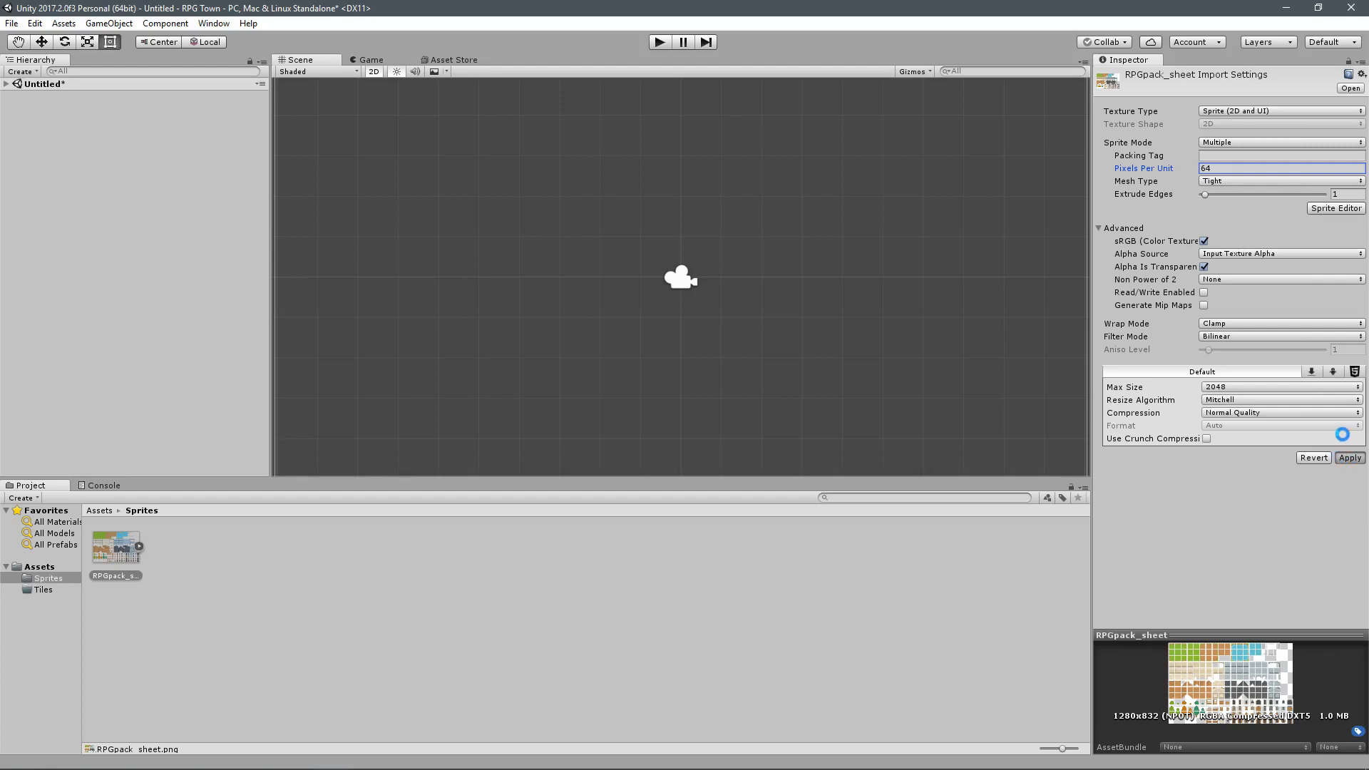
Step: Expand RPGpack_sheet in the Sprites folder and look through its sliced sprites
left_click(291, 619)
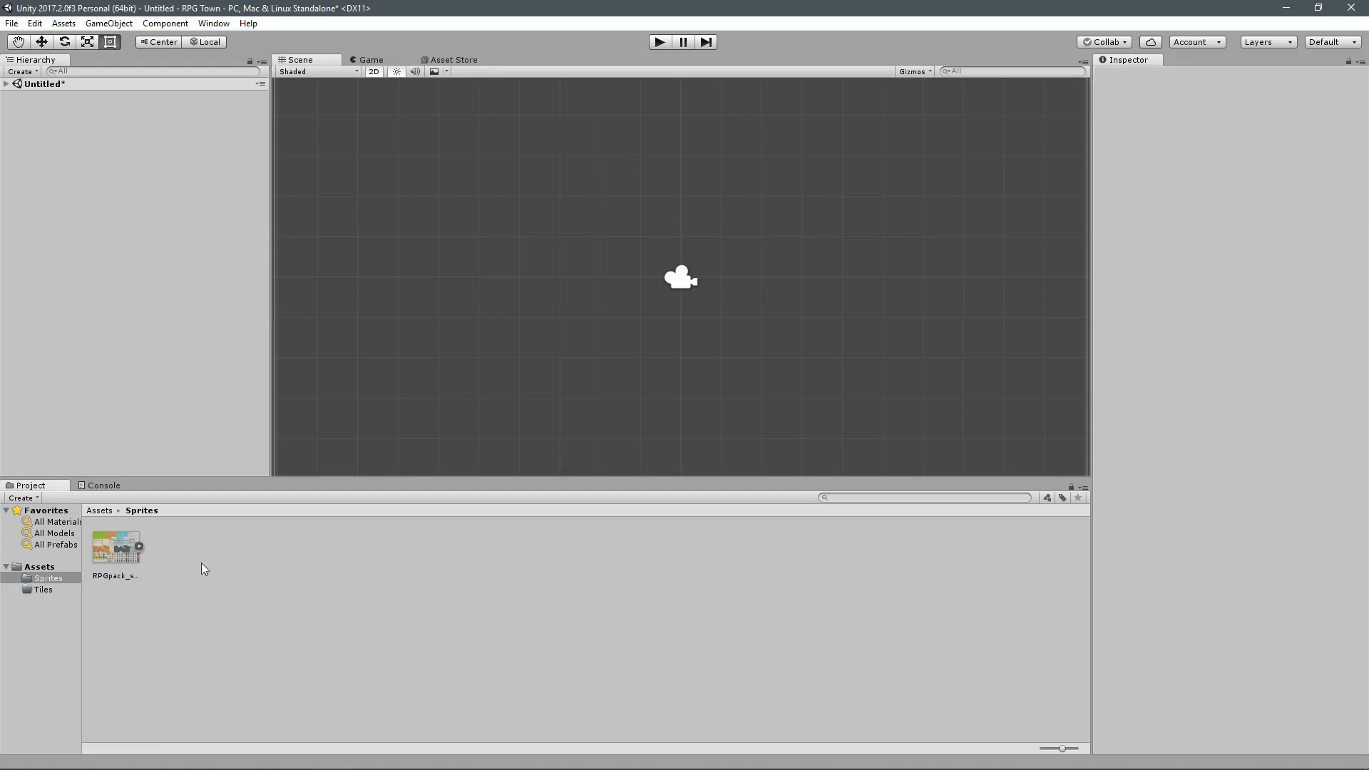
left_click(140, 547)
scroll(705, 592, "down", 3)
scroll(678, 588, "down", 5)
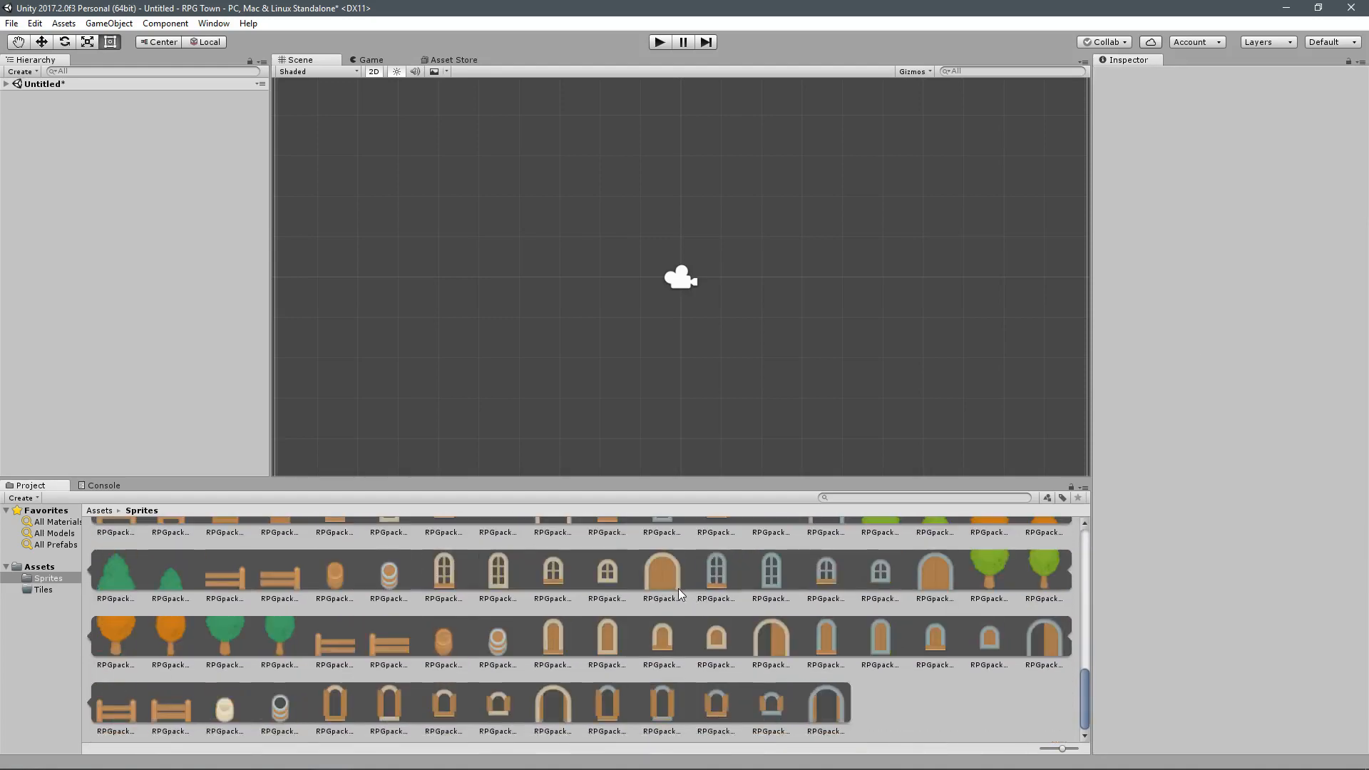
scroll(678, 588, "up", 10)
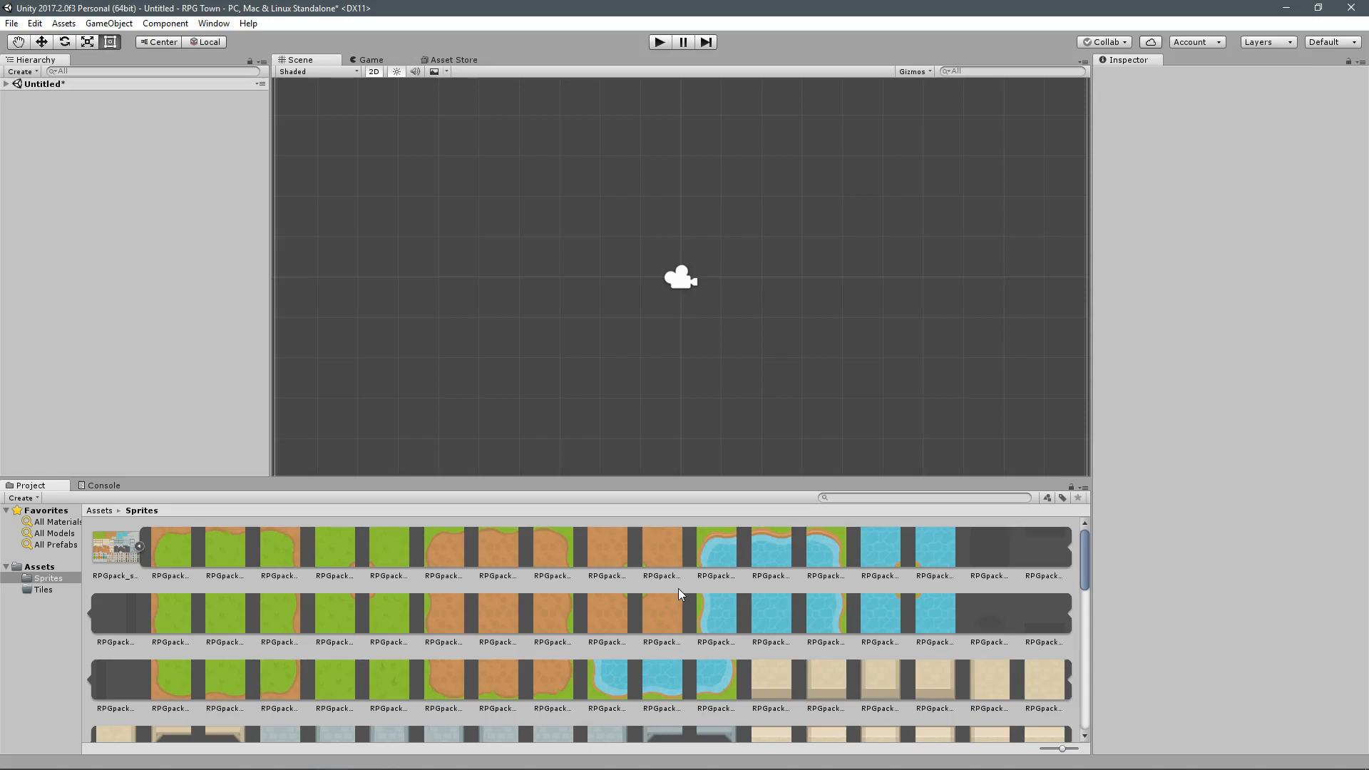
left_click(391, 656)
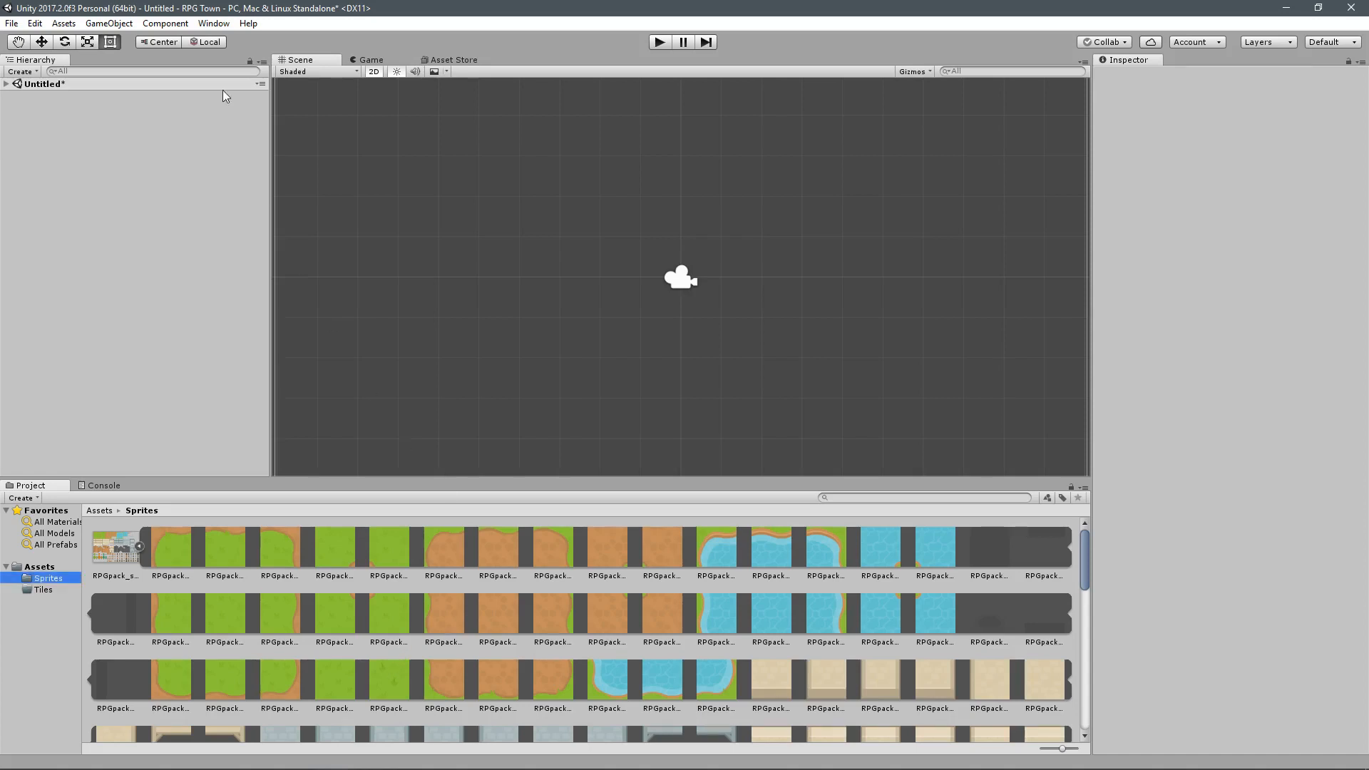
Step: Open the Tile Palette window and place it over the boundary between the Scene view and the Inspector
left_click(213, 24)
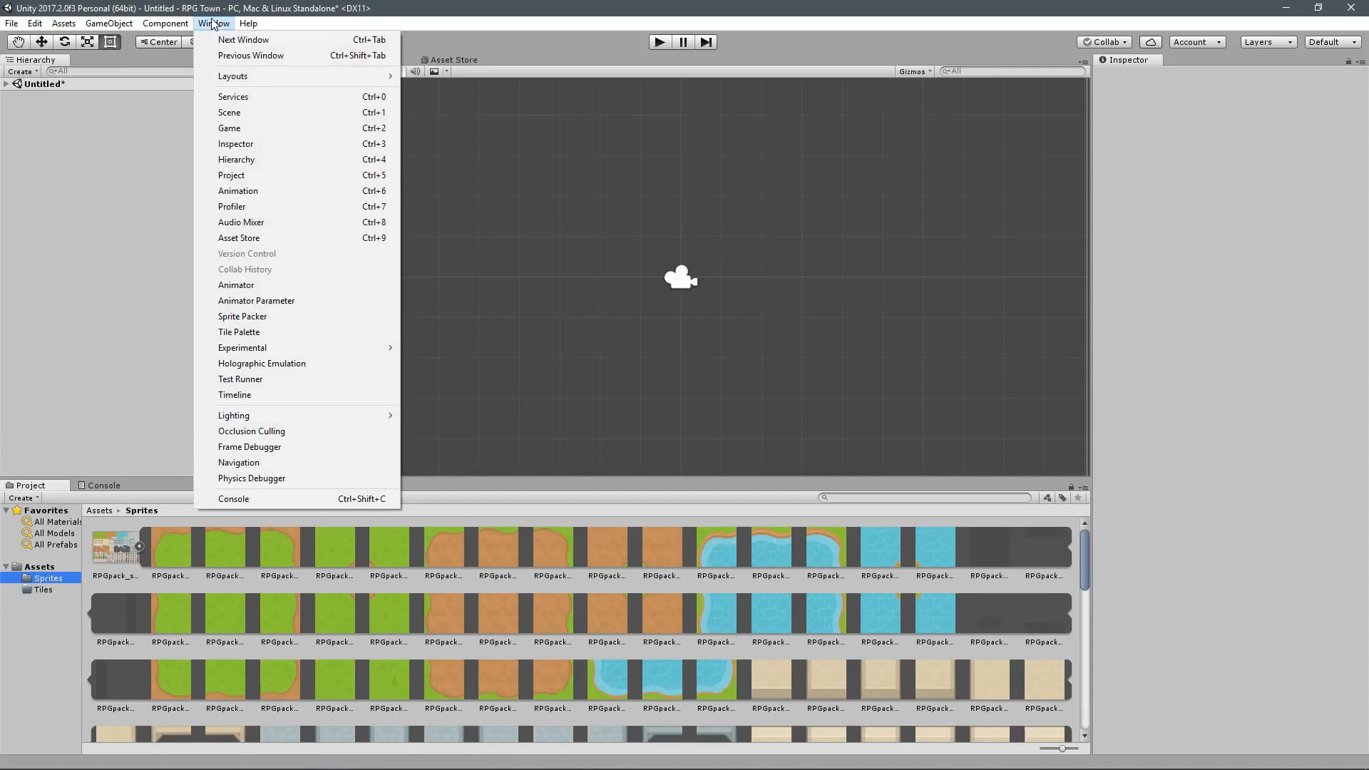
left_click(263, 332)
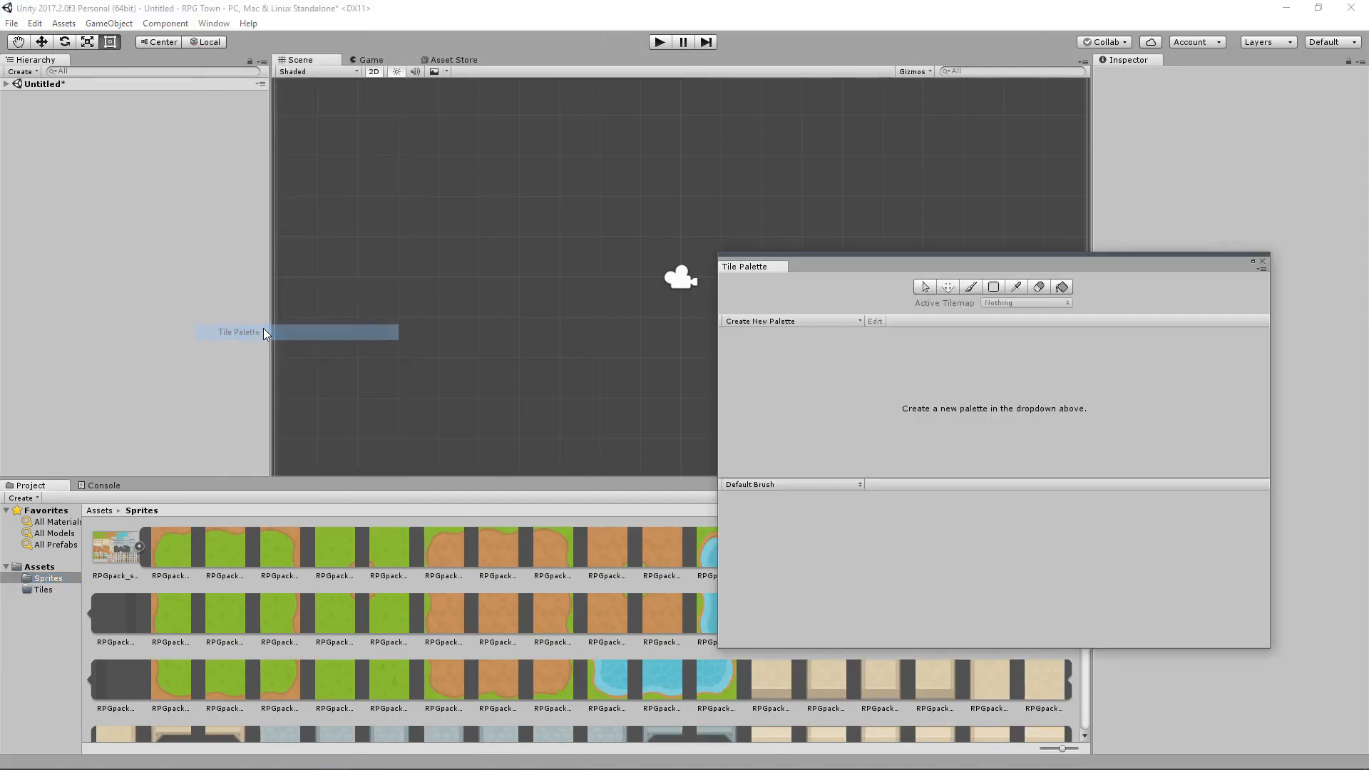
left_click_drag(836, 267, 585, 192)
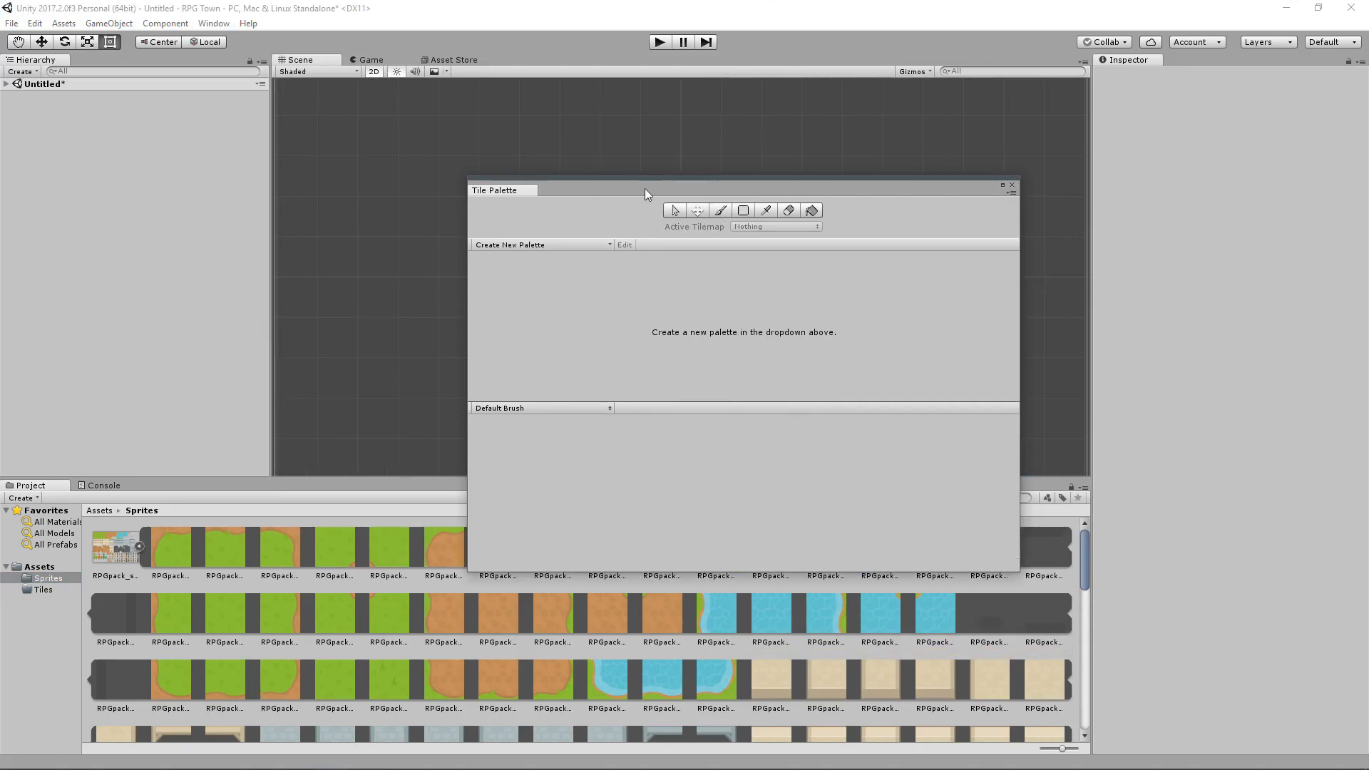
left_click_drag(710, 188, 924, 178)
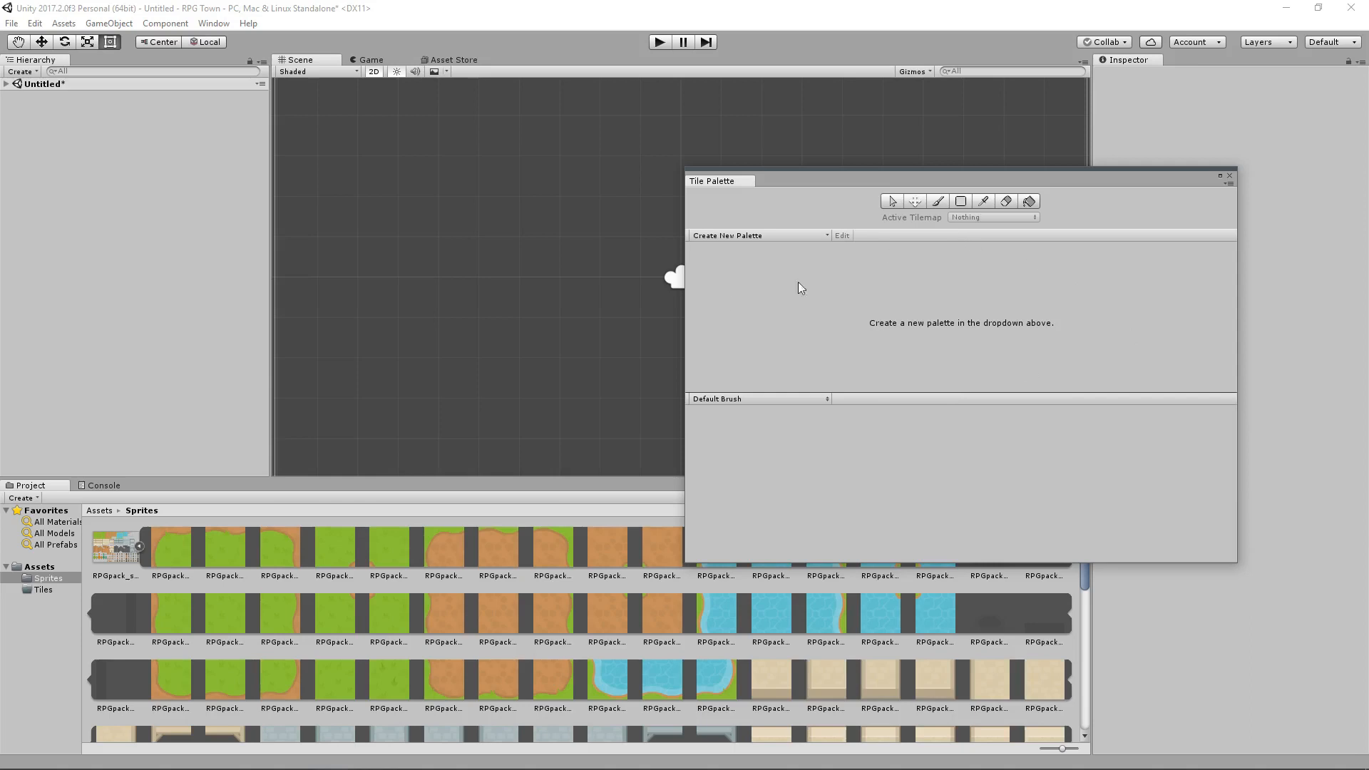
Step: Create a tile palette named RPG Town and save it in the Assets/Tiles folder
left_click(724, 237)
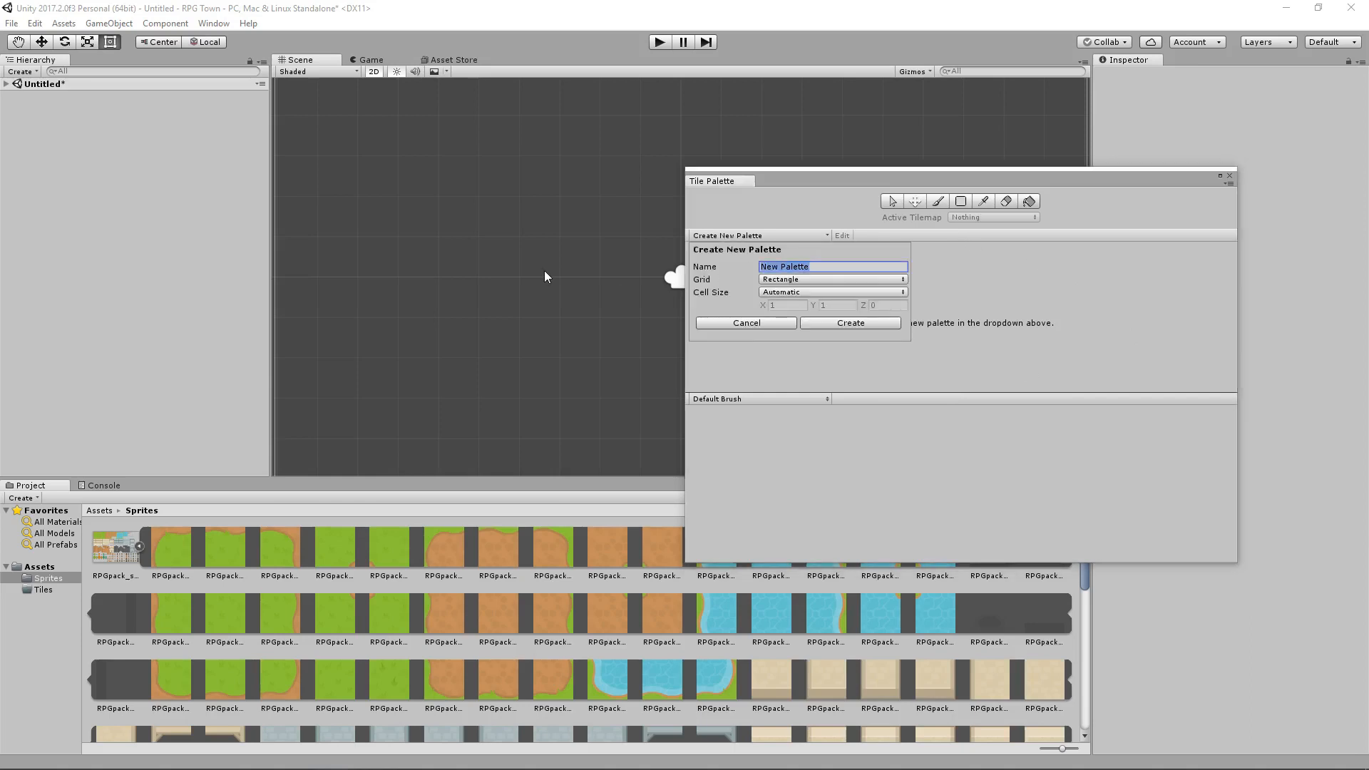
type("RPG Town")
left_click(840, 323)
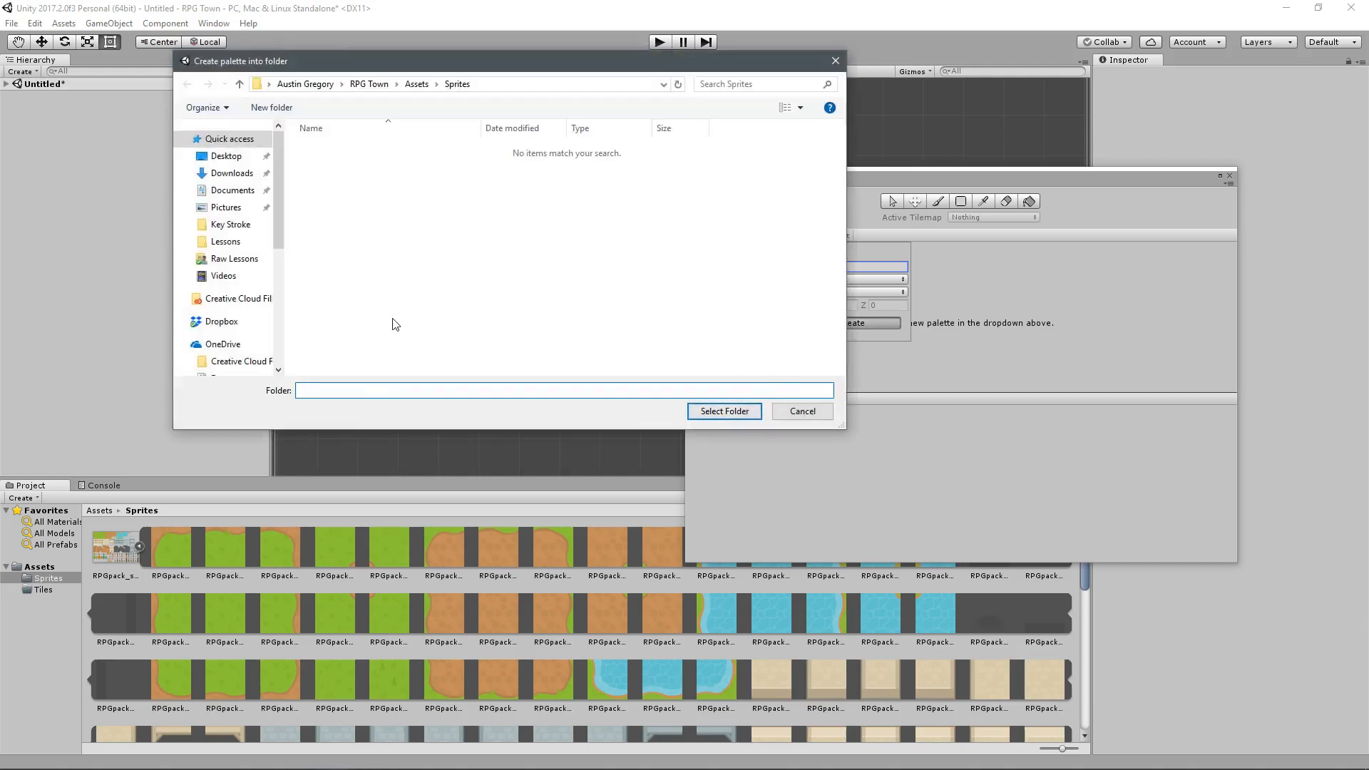
left_click(416, 84)
left_click(325, 164)
left_click(722, 412)
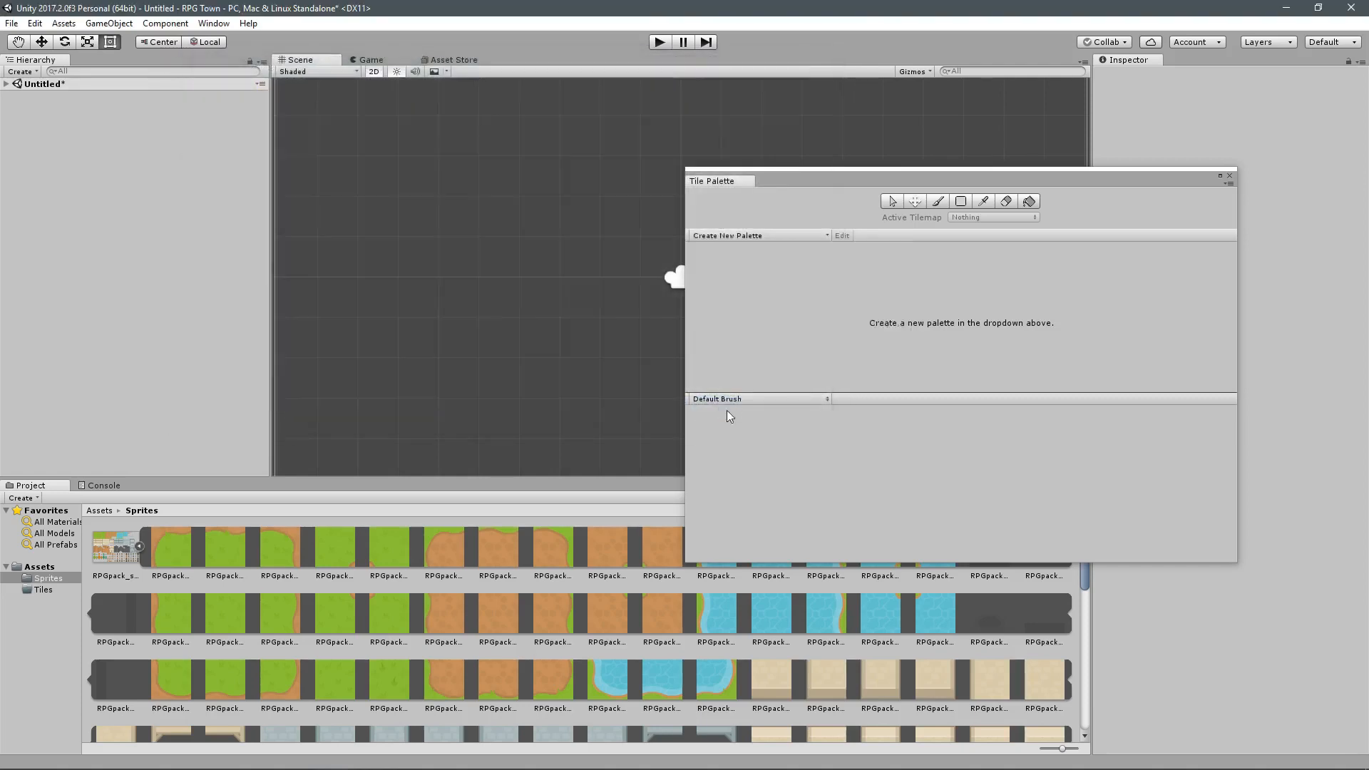
Step: Add the RPGpack_sheet to the RPG Town palette and create a folder named Individual inside Assets/Tiles for its tiles
left_click_drag(960, 179, 937, 132)
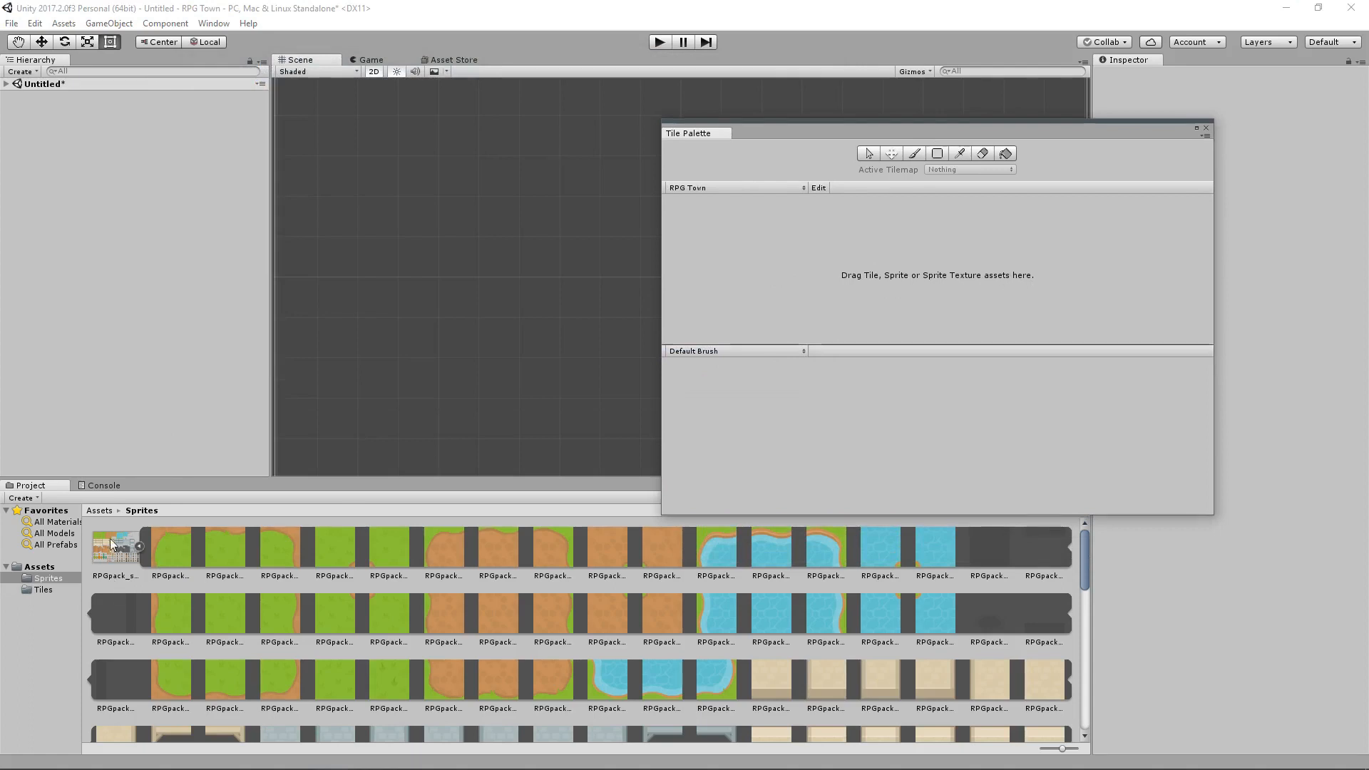
left_click_drag(118, 555, 864, 281)
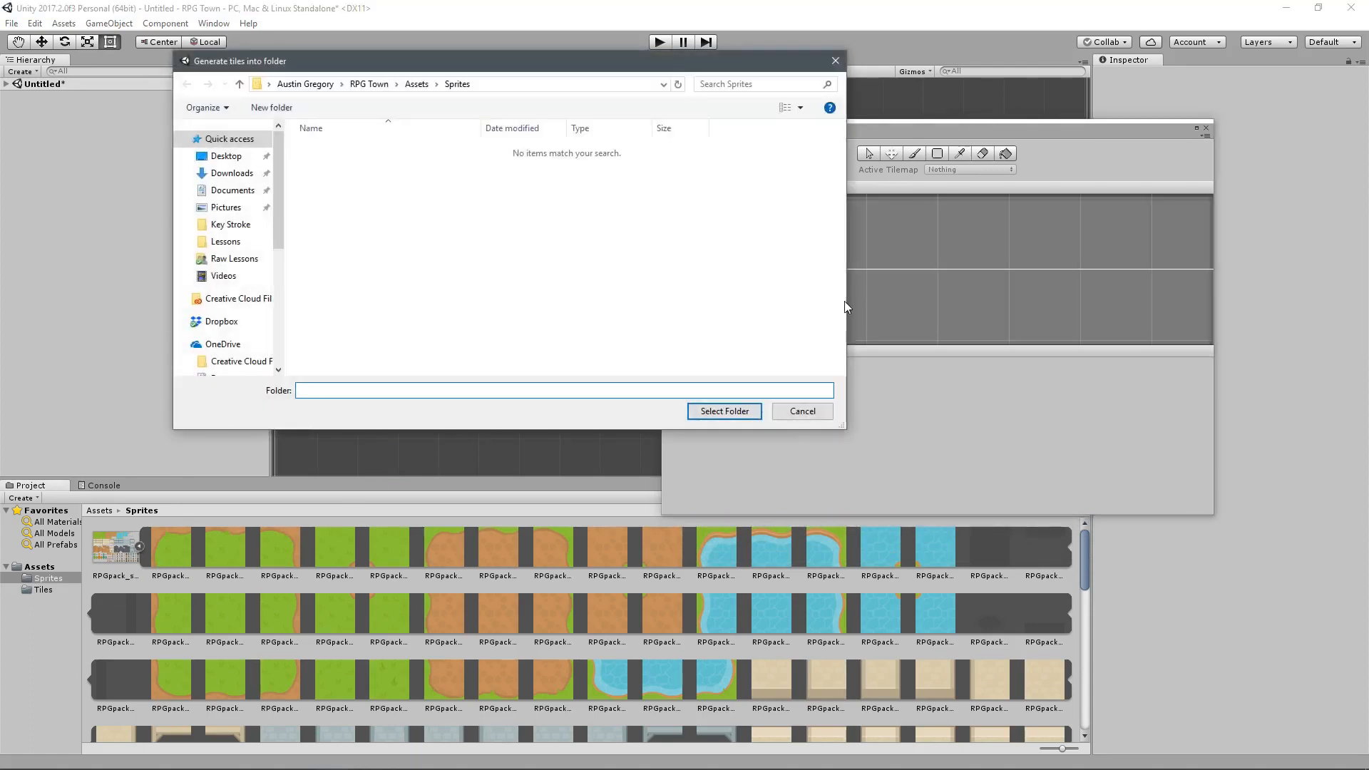
left_click(417, 85)
double_click(329, 167)
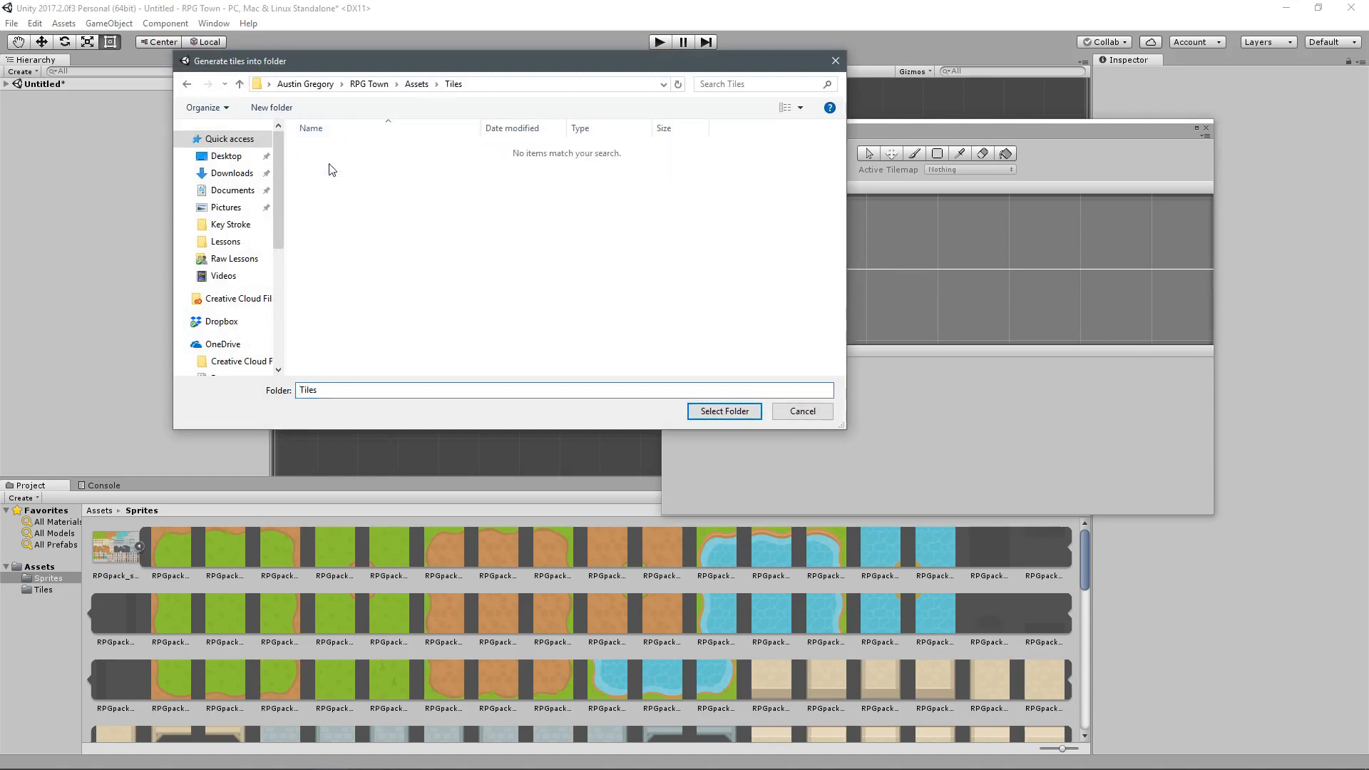
right_click(426, 202)
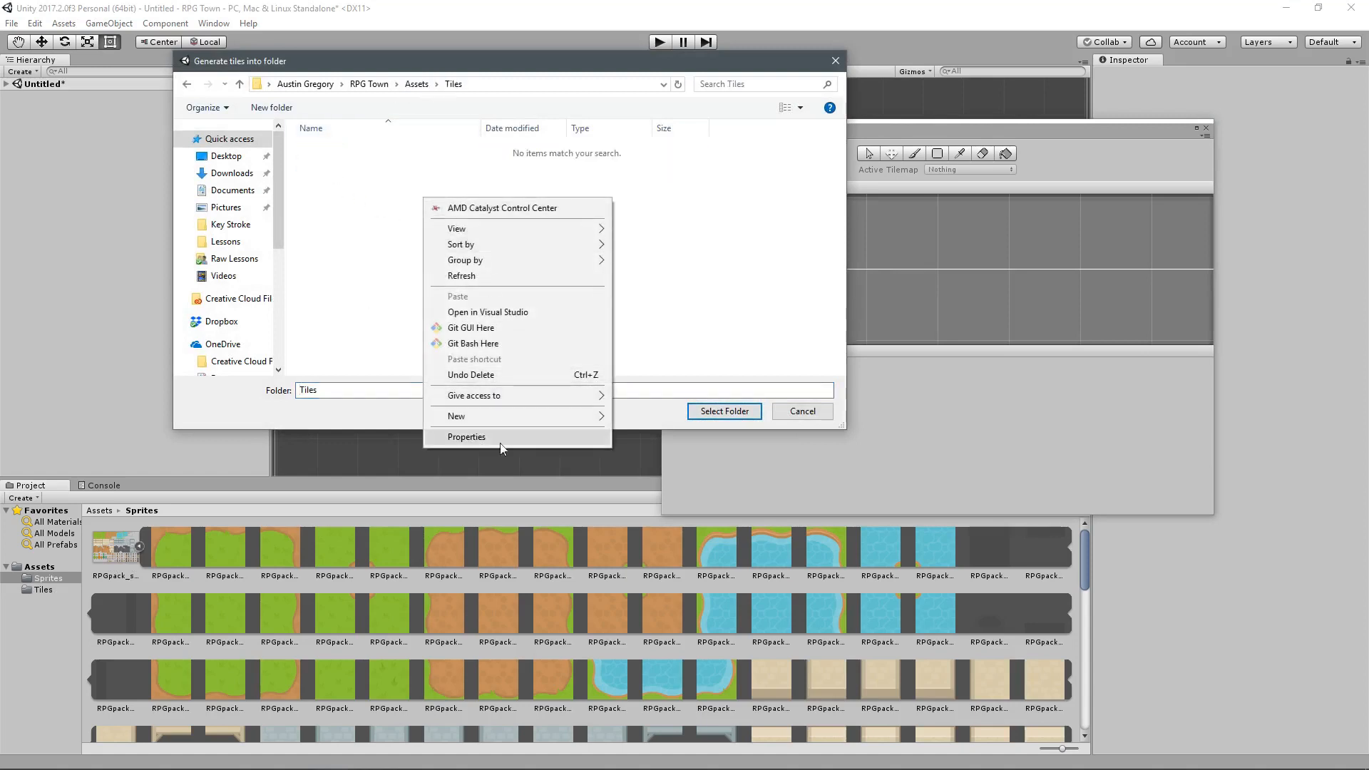
mouse_move(499, 417)
left_click(649, 417)
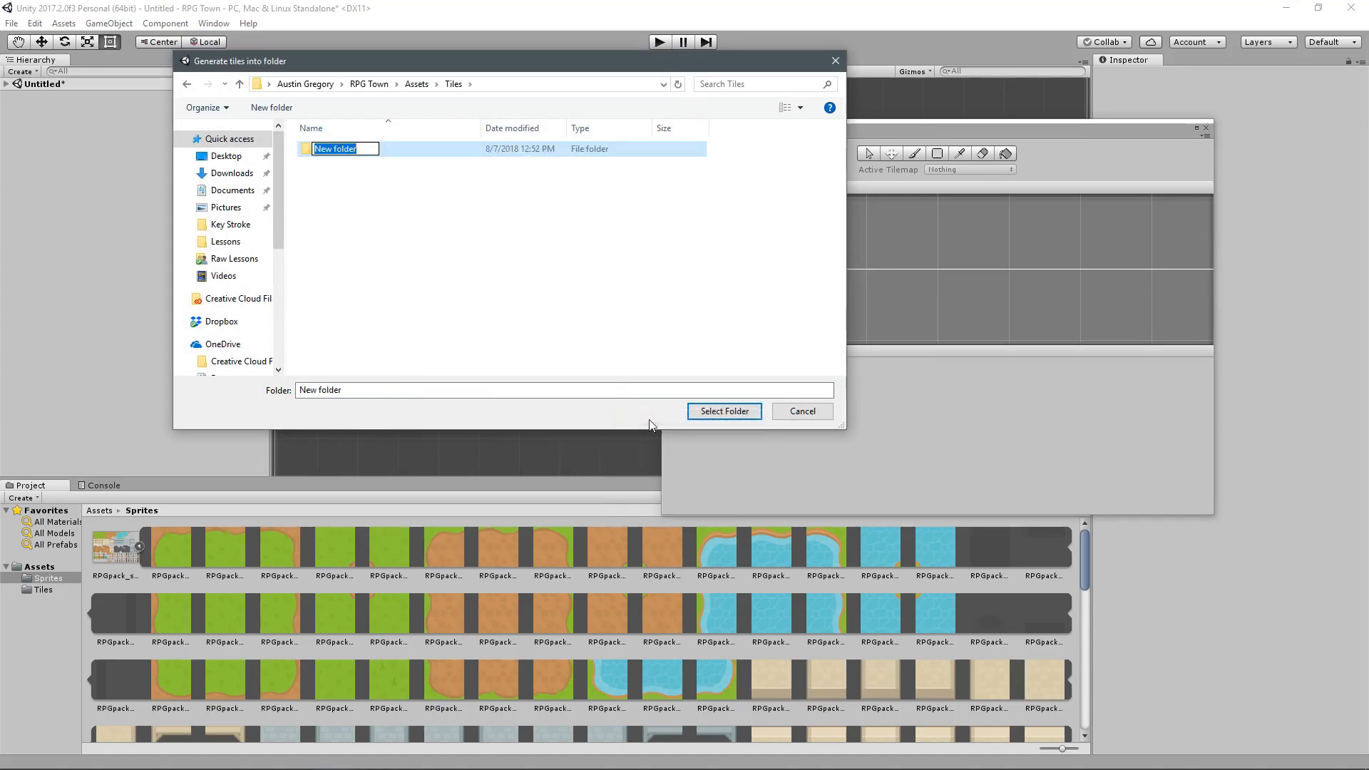
key("BackSpace")
type("Individual")
left_click(433, 245)
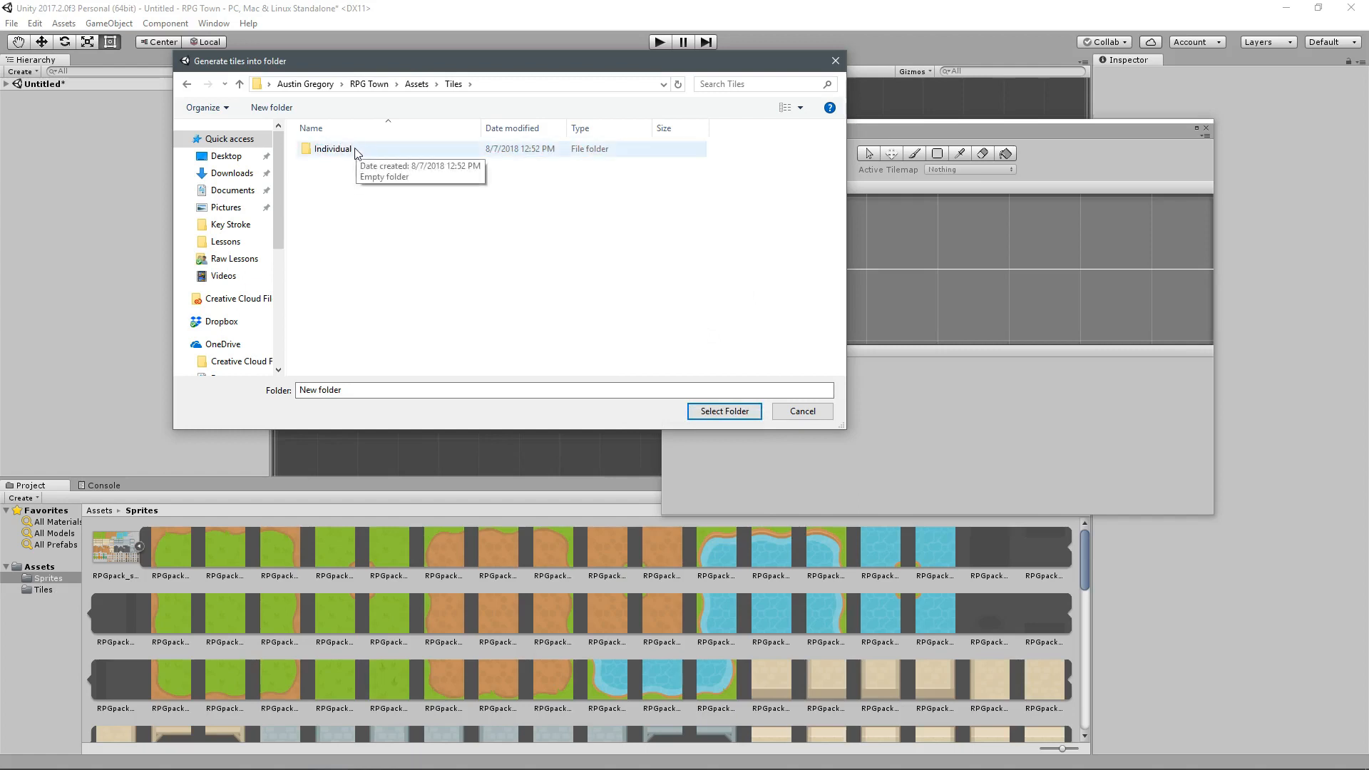
Step: Generate the sheet's tiles into the Individual folder
left_click(453, 84)
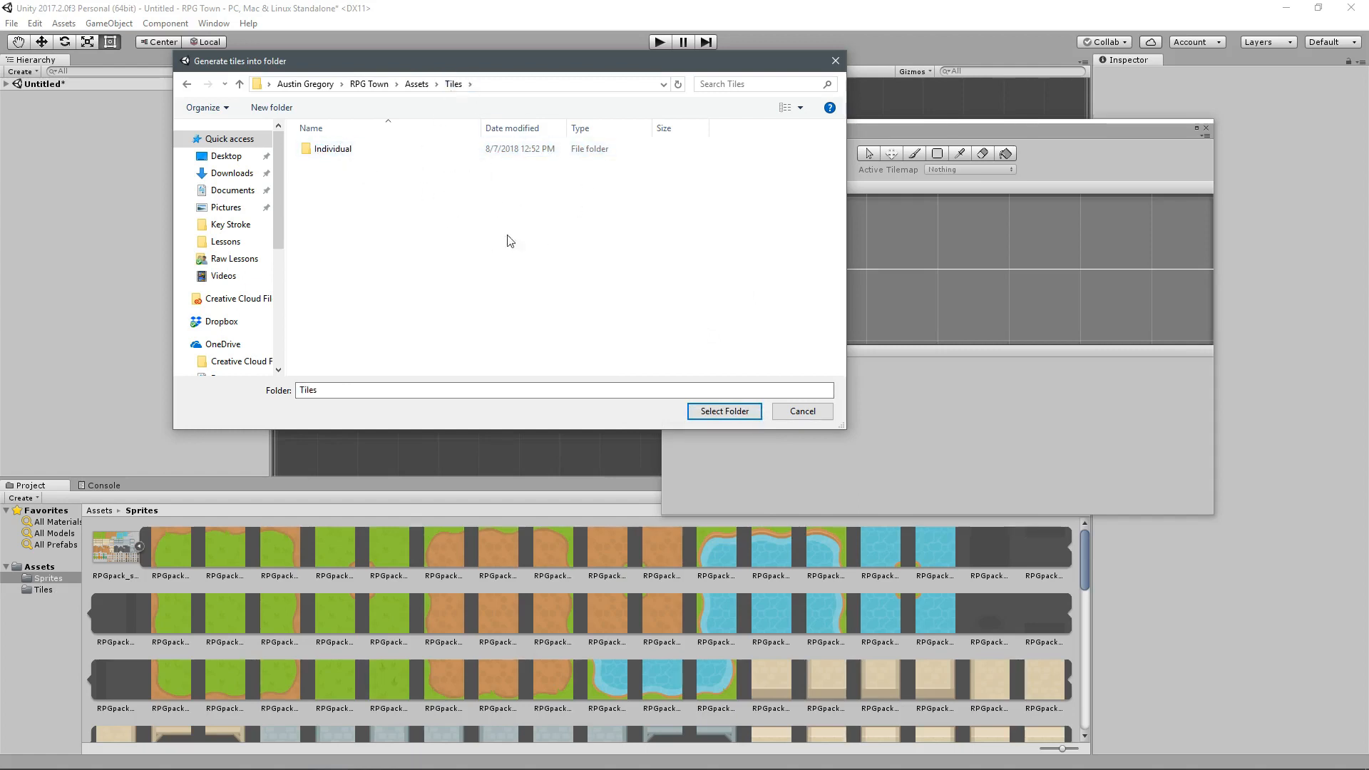
double_click(469, 151)
left_click(722, 411)
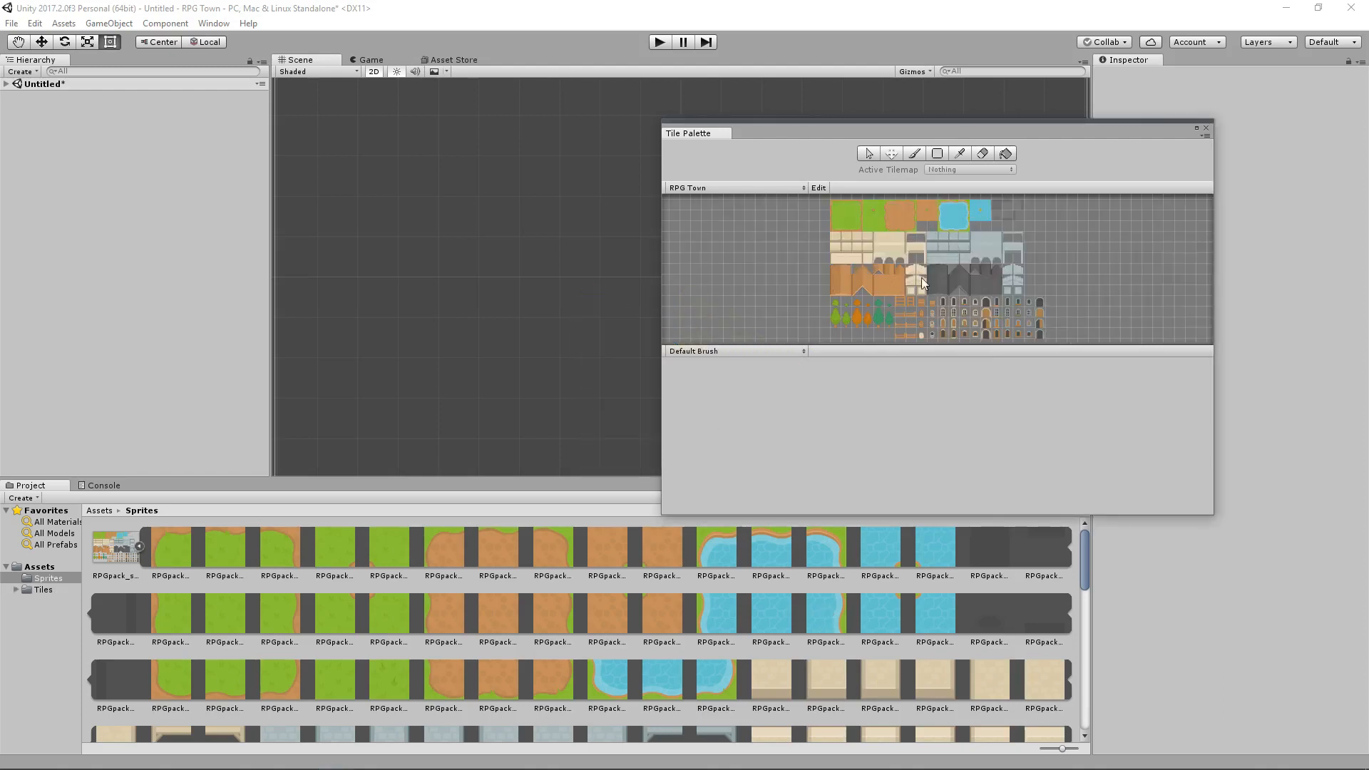
Step: Pick the upper-right corner tile of the grass patch for painting and move the Tile Palette window clear of the scene camera
scroll(921, 277, "up", 5)
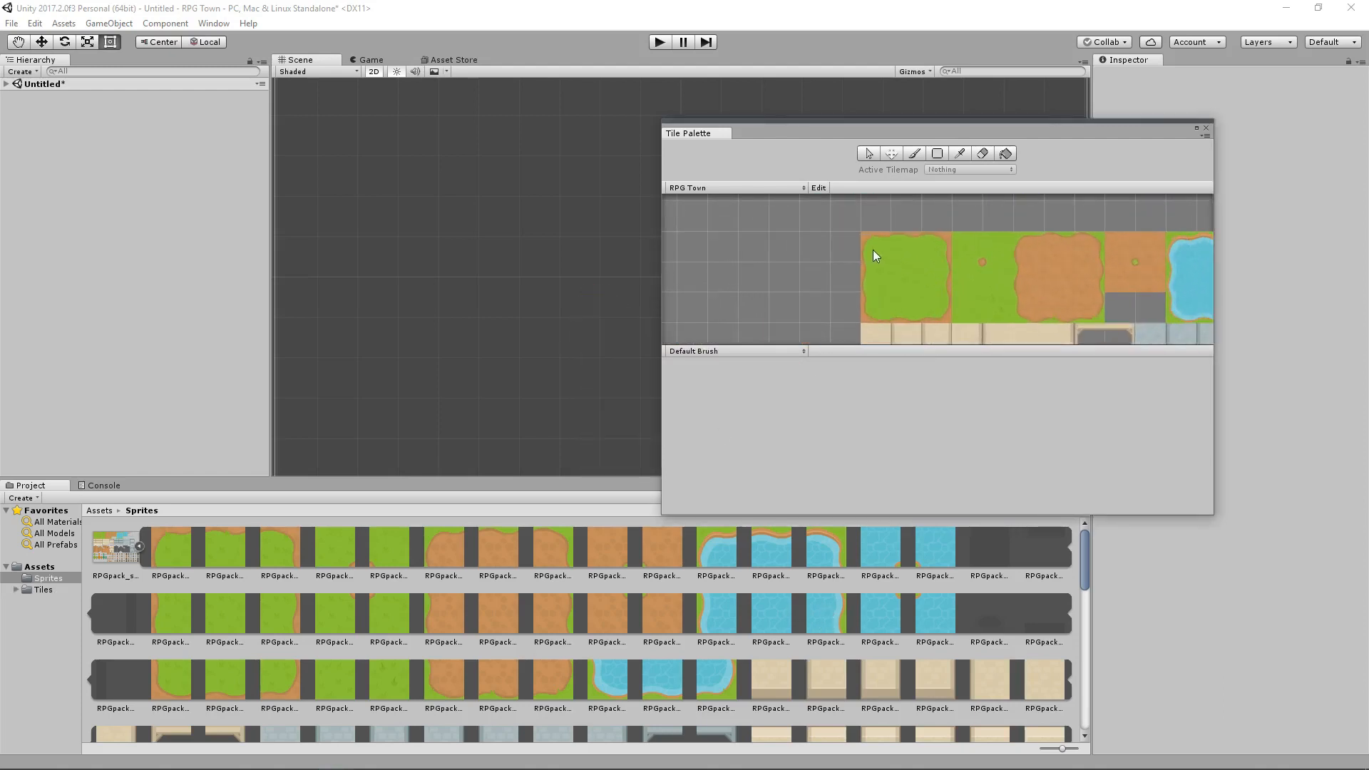
left_click(873, 250)
left_click(936, 247)
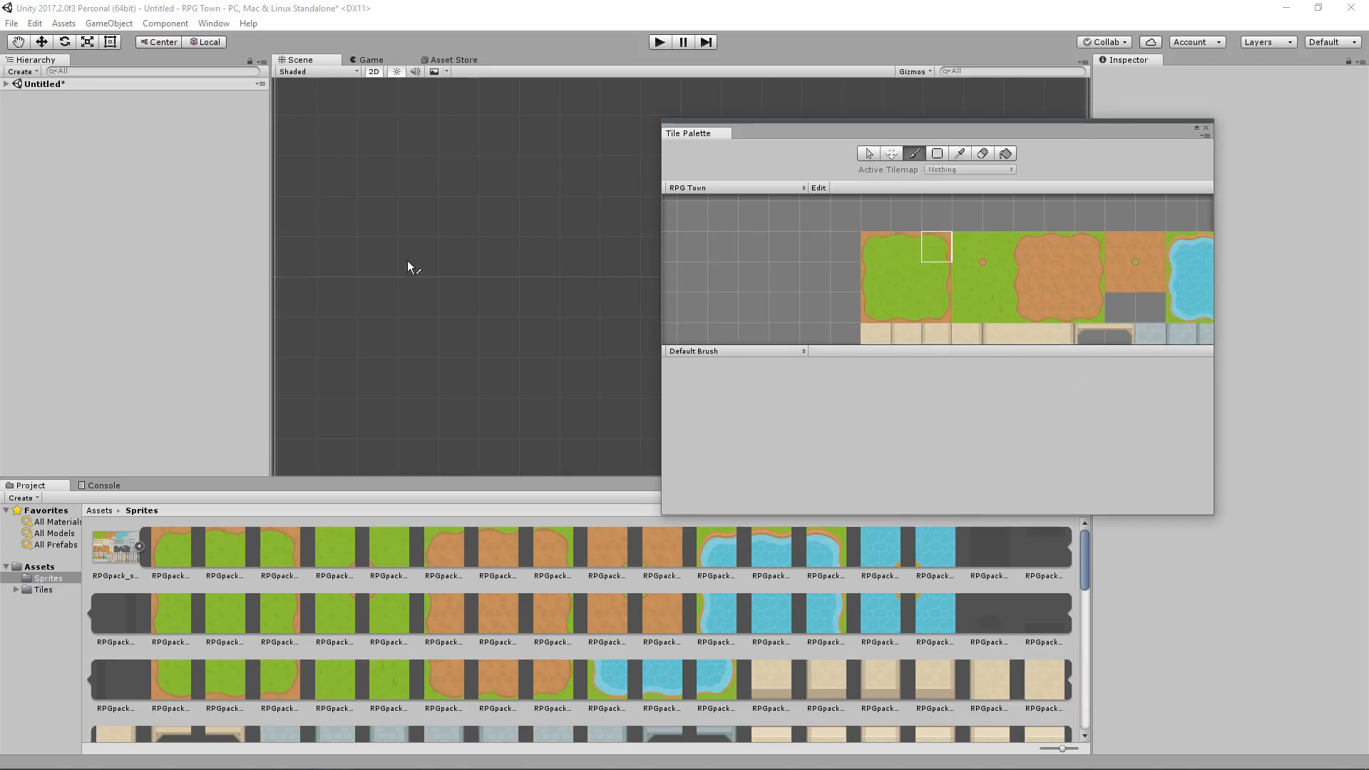
left_click_drag(842, 131, 912, 131)
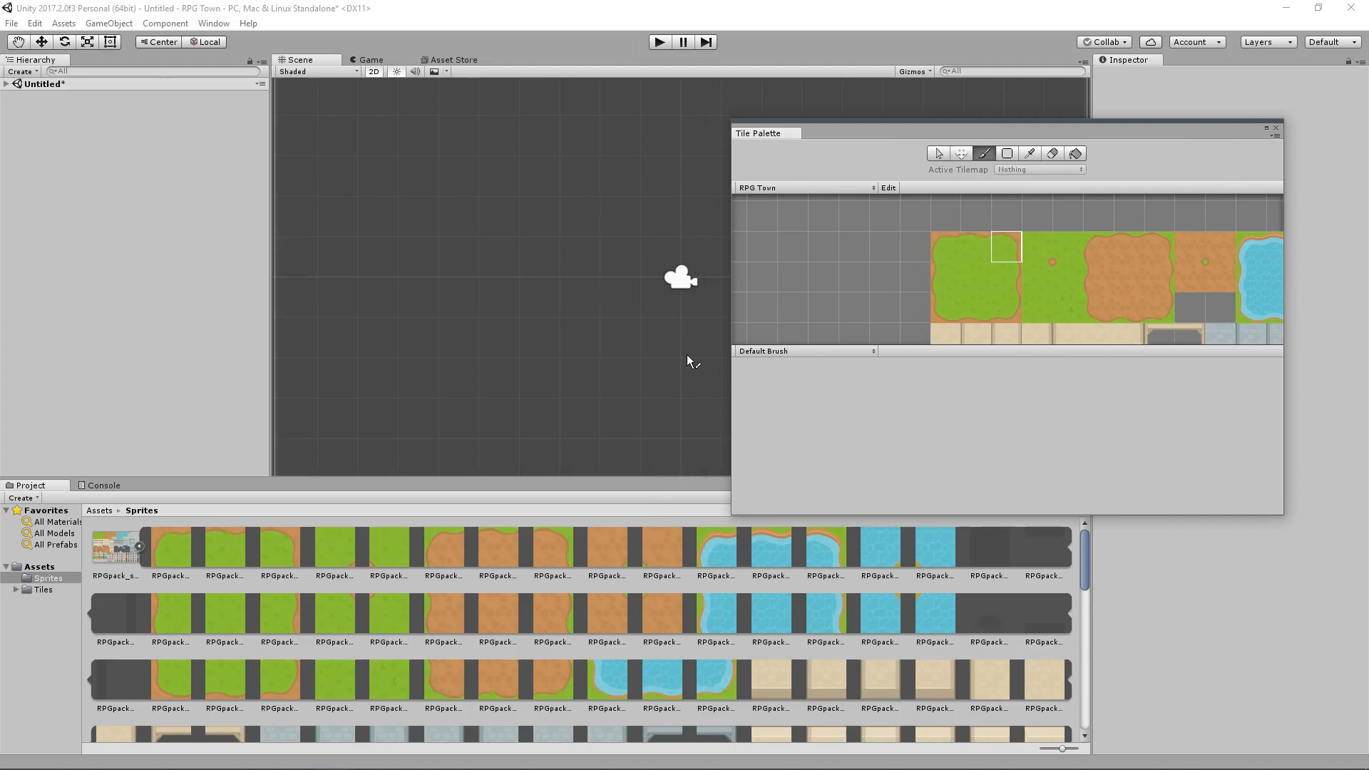
Step: Expand the untitled scene in the Hierarchy and add a 2D Tilemap object to it
left_click(6, 85)
left_click(38, 107)
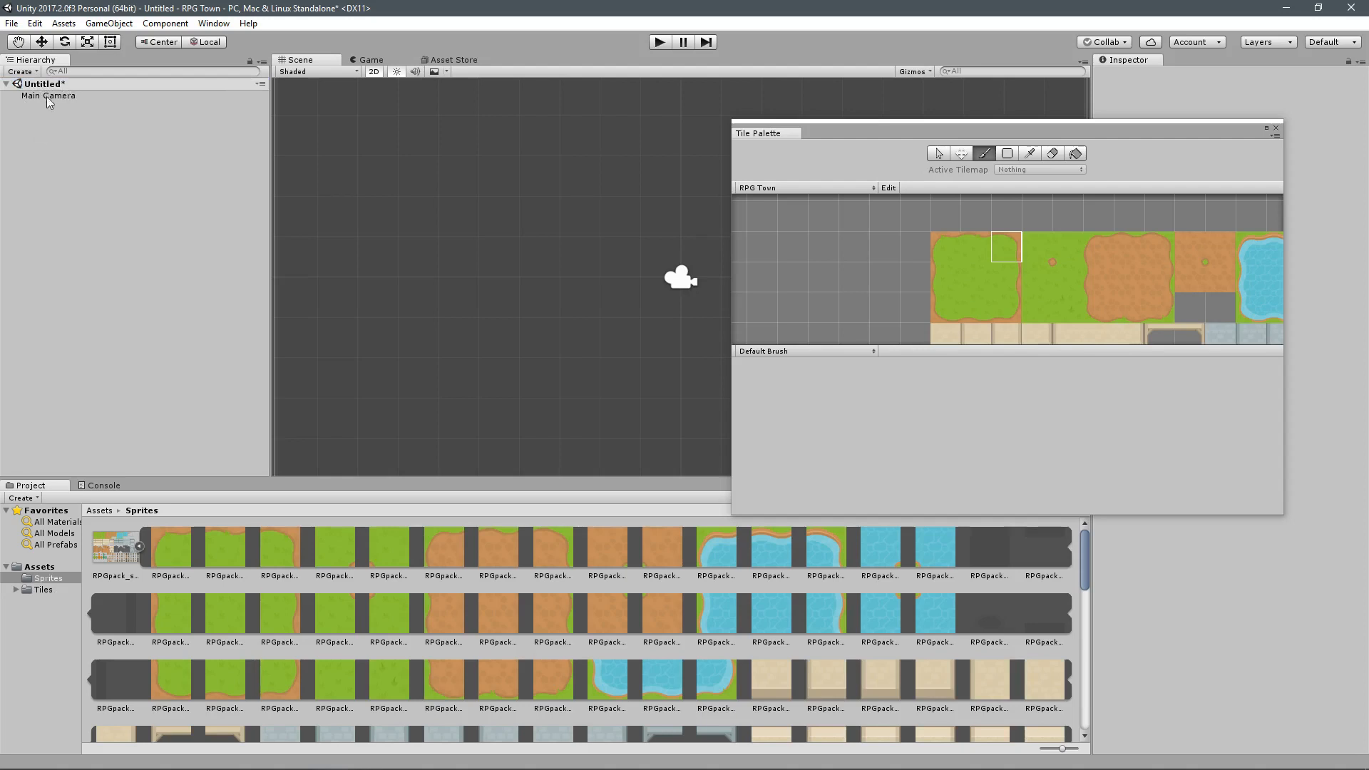
right_click(48, 84)
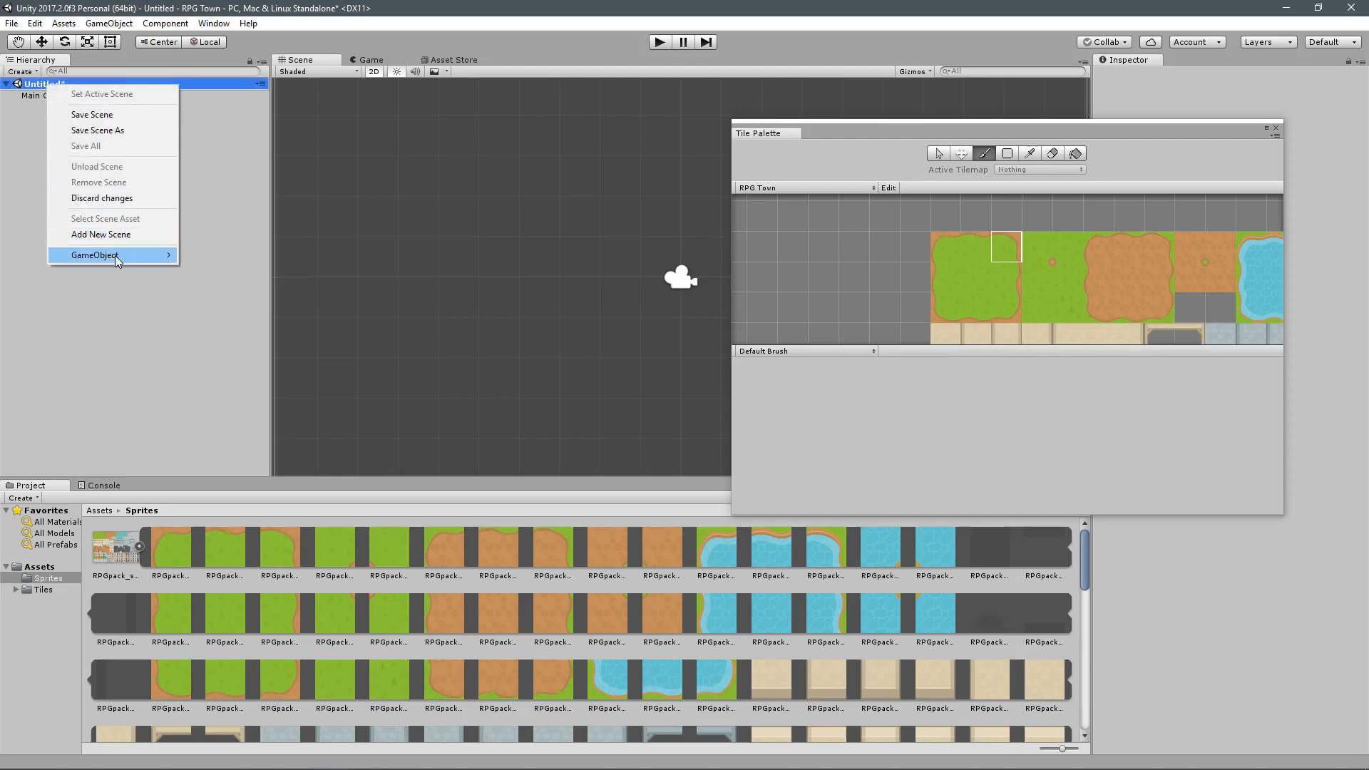
mouse_move(115, 258)
mouse_move(235, 286)
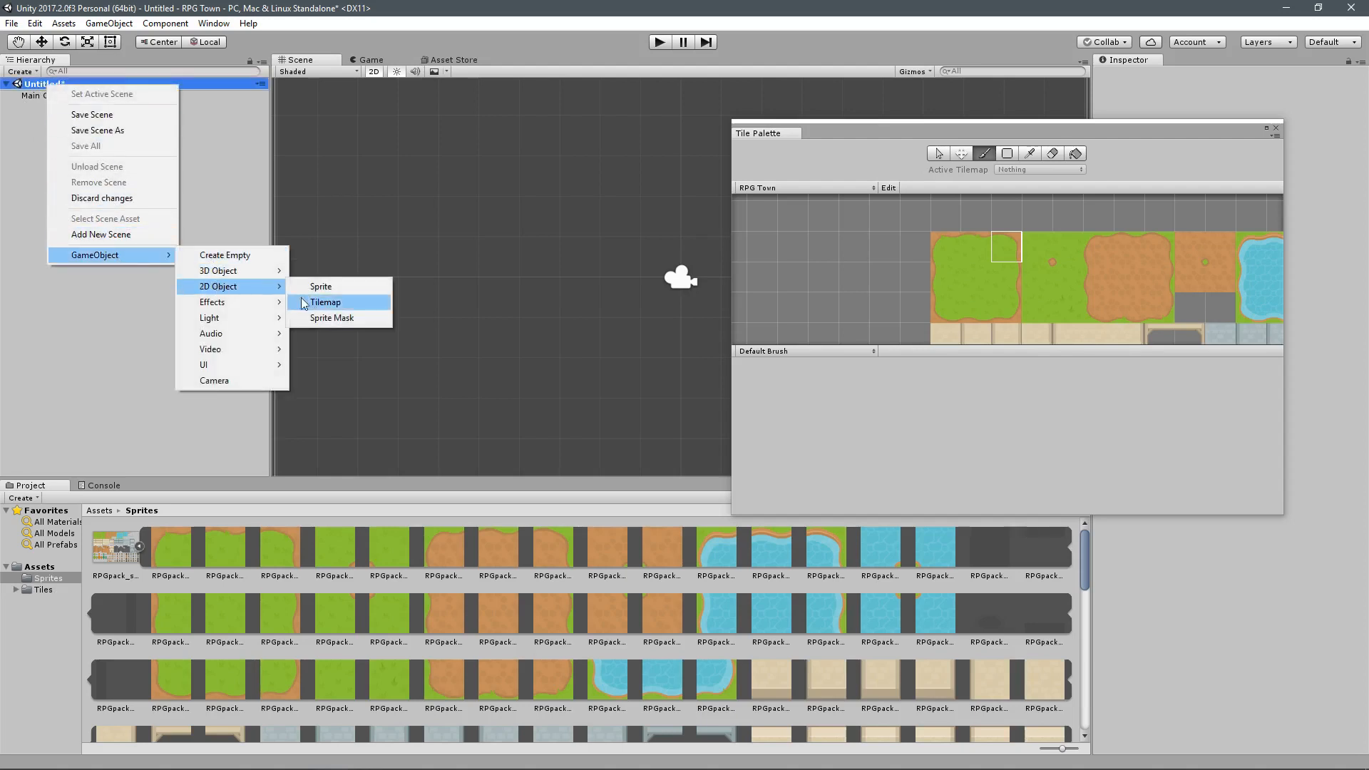
left_click(314, 304)
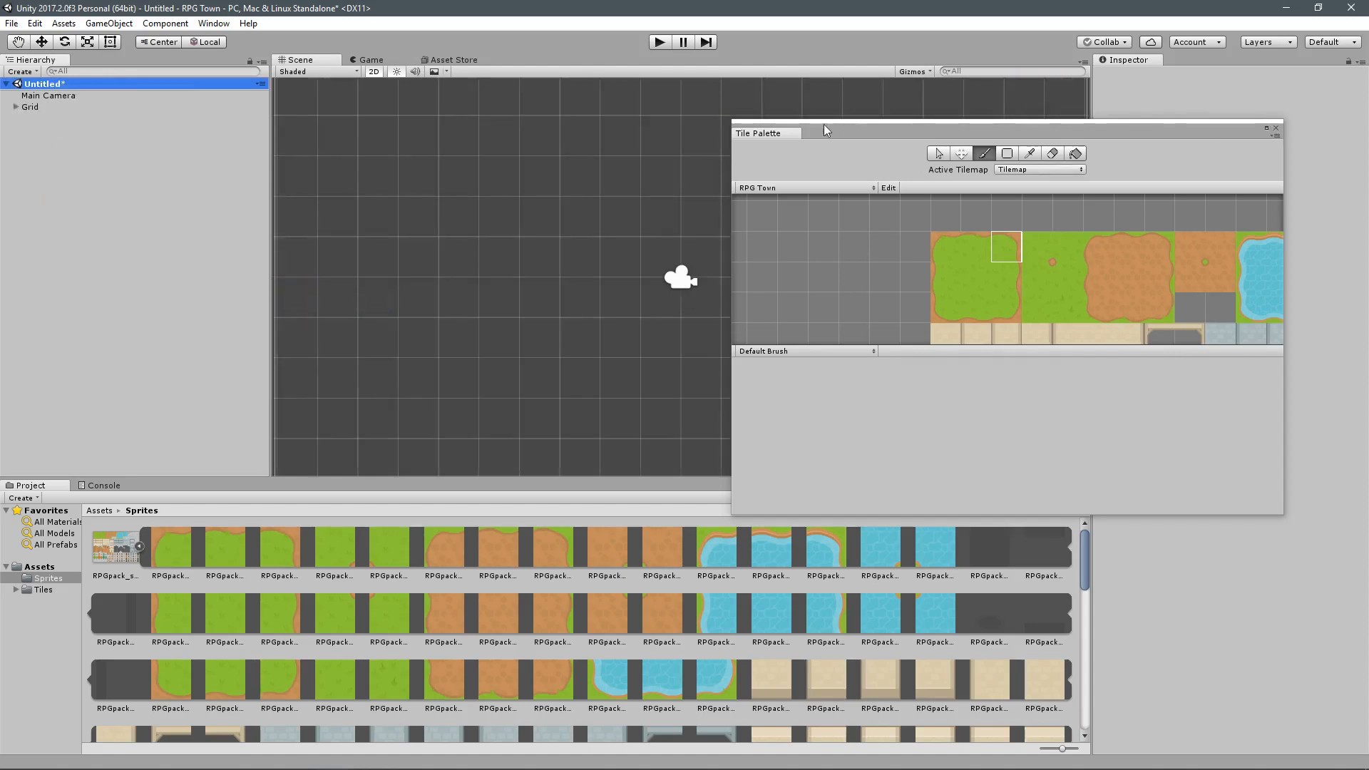
Step: Dock the Tile Palette beside the Asset Store and return to the Scene view
left_click_drag(824, 129, 579, 63)
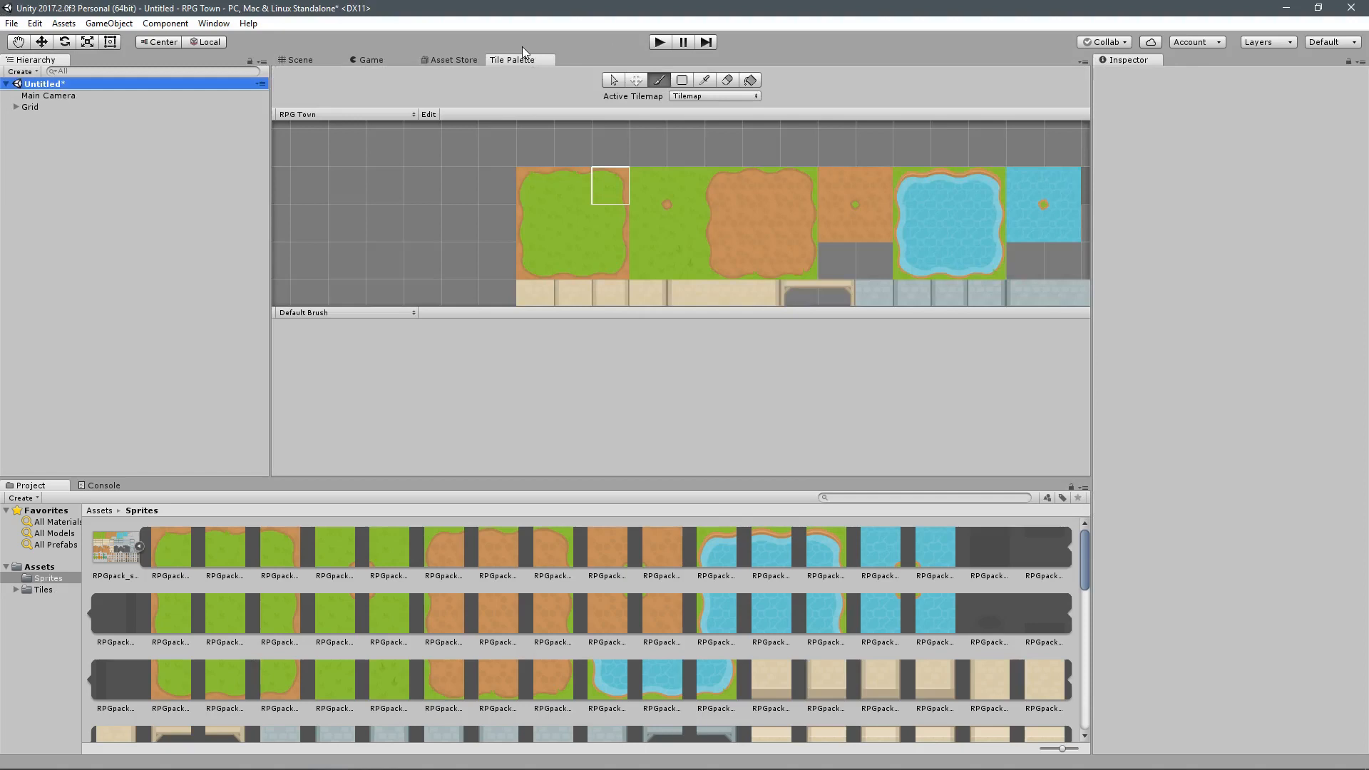
left_click(323, 59)
Step: Expand the Grid object and examine the component settings of the Grid and its child Tilemap
left_click(16, 107)
left_click(32, 107)
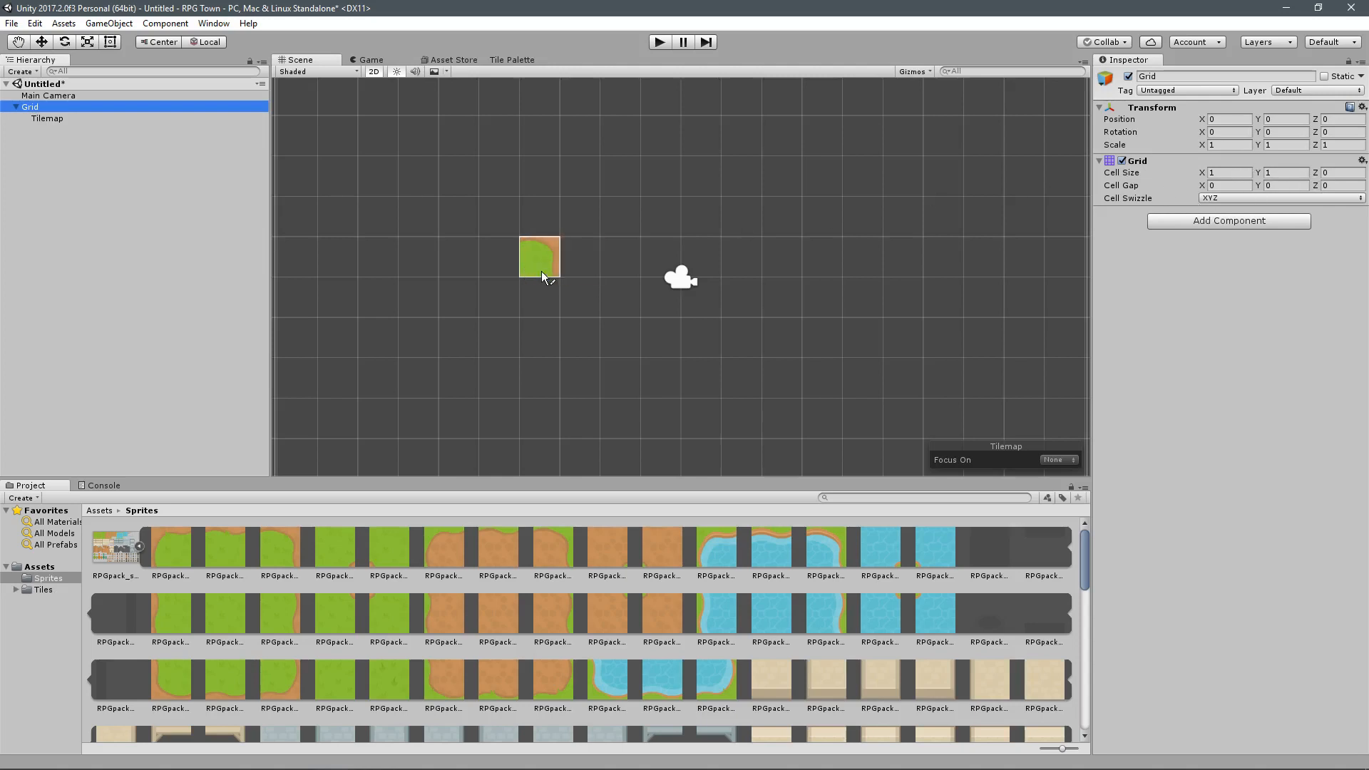
left_click_drag(542, 275, 44, 123)
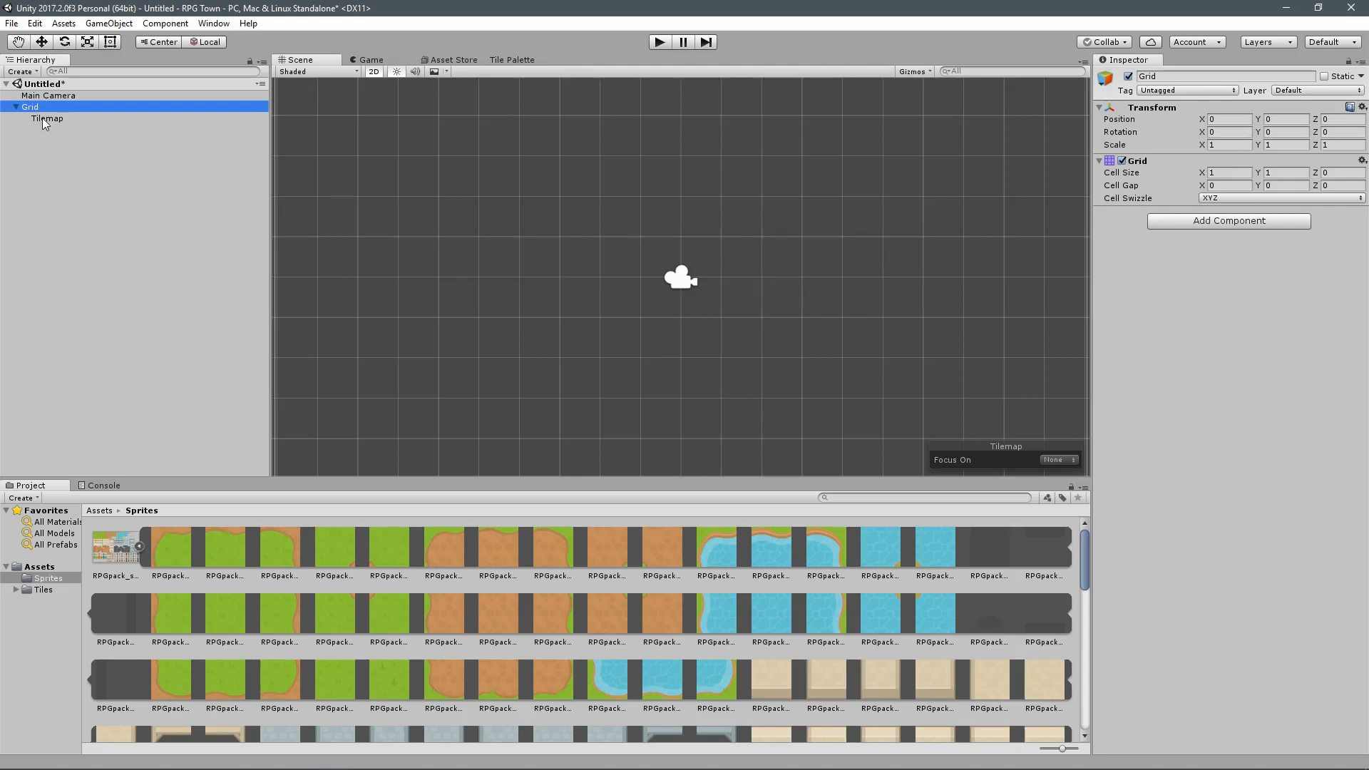
left_click(44, 123)
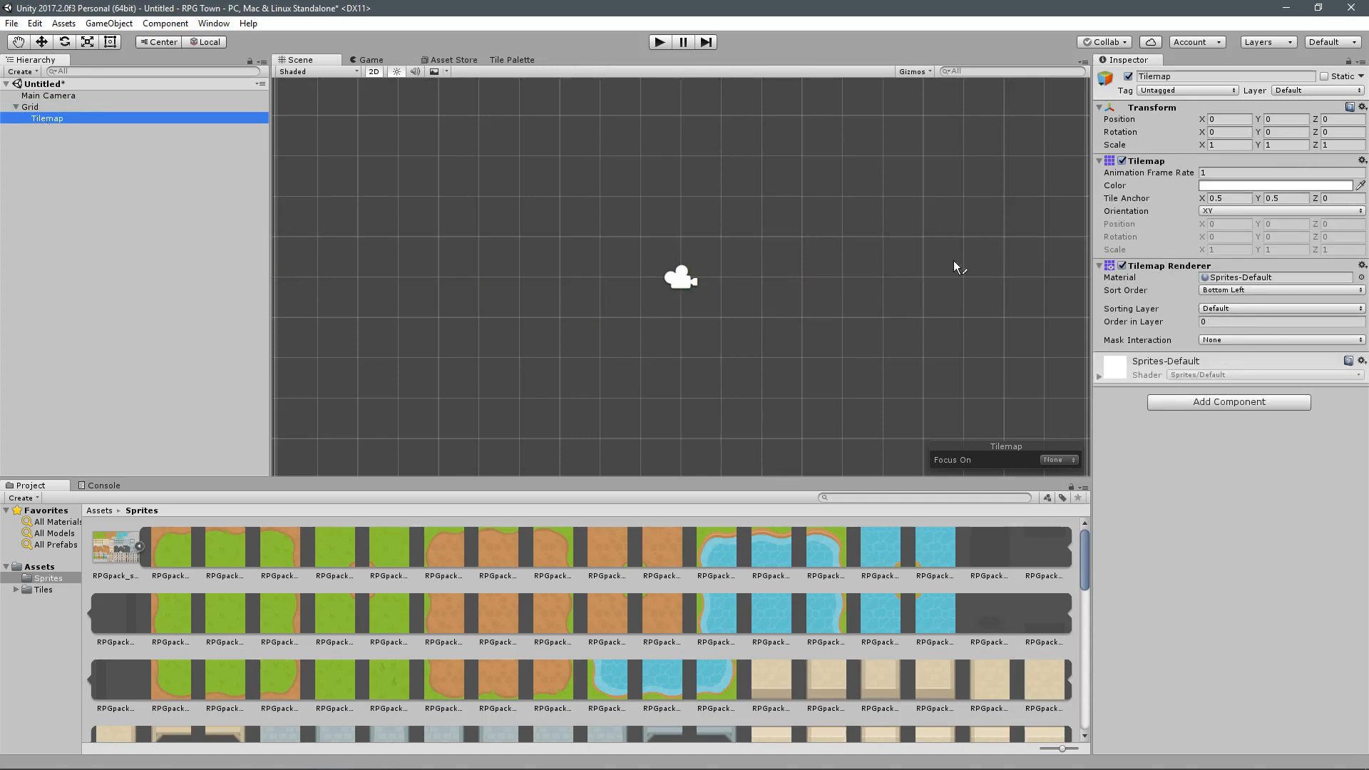
scroll(743, 248, "down", 6)
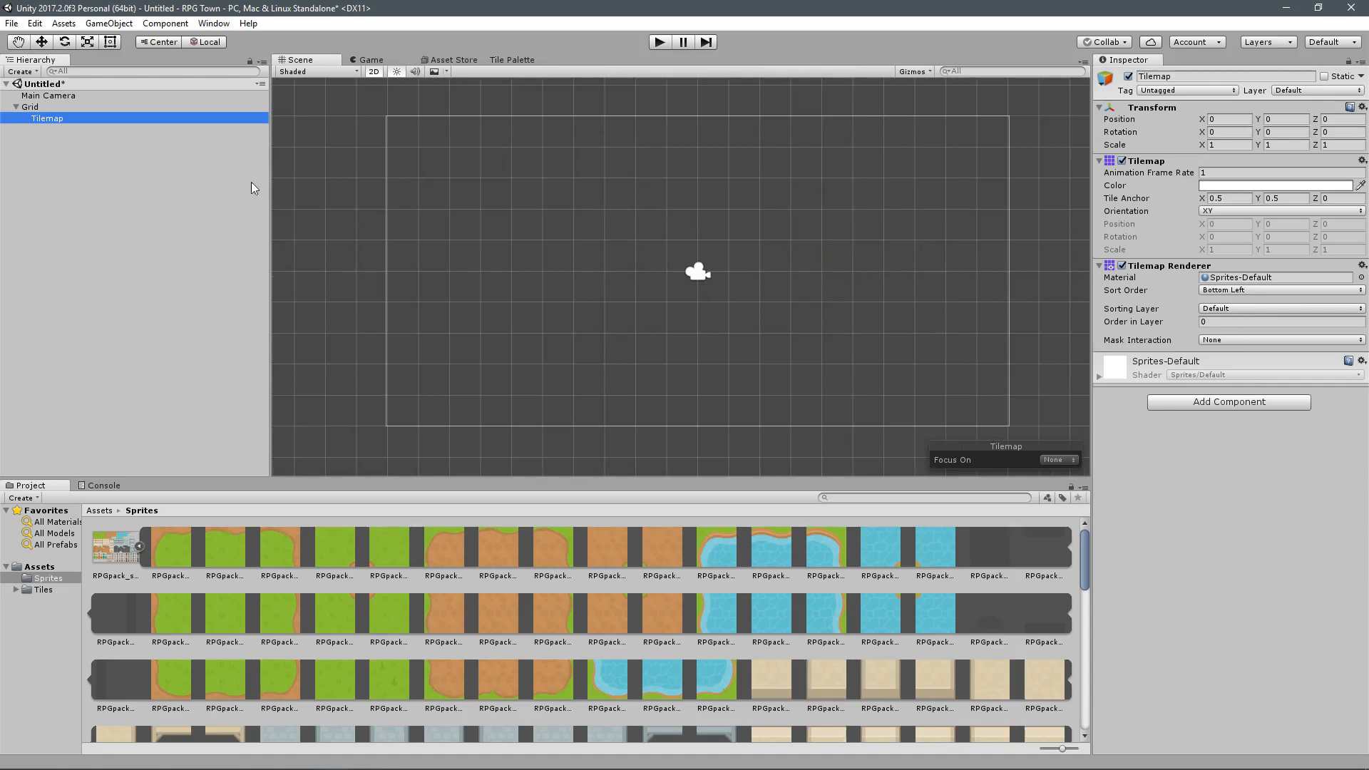
Step: Add a second Tilemap under the Grid and view its sorting layer options
right_click(29, 108)
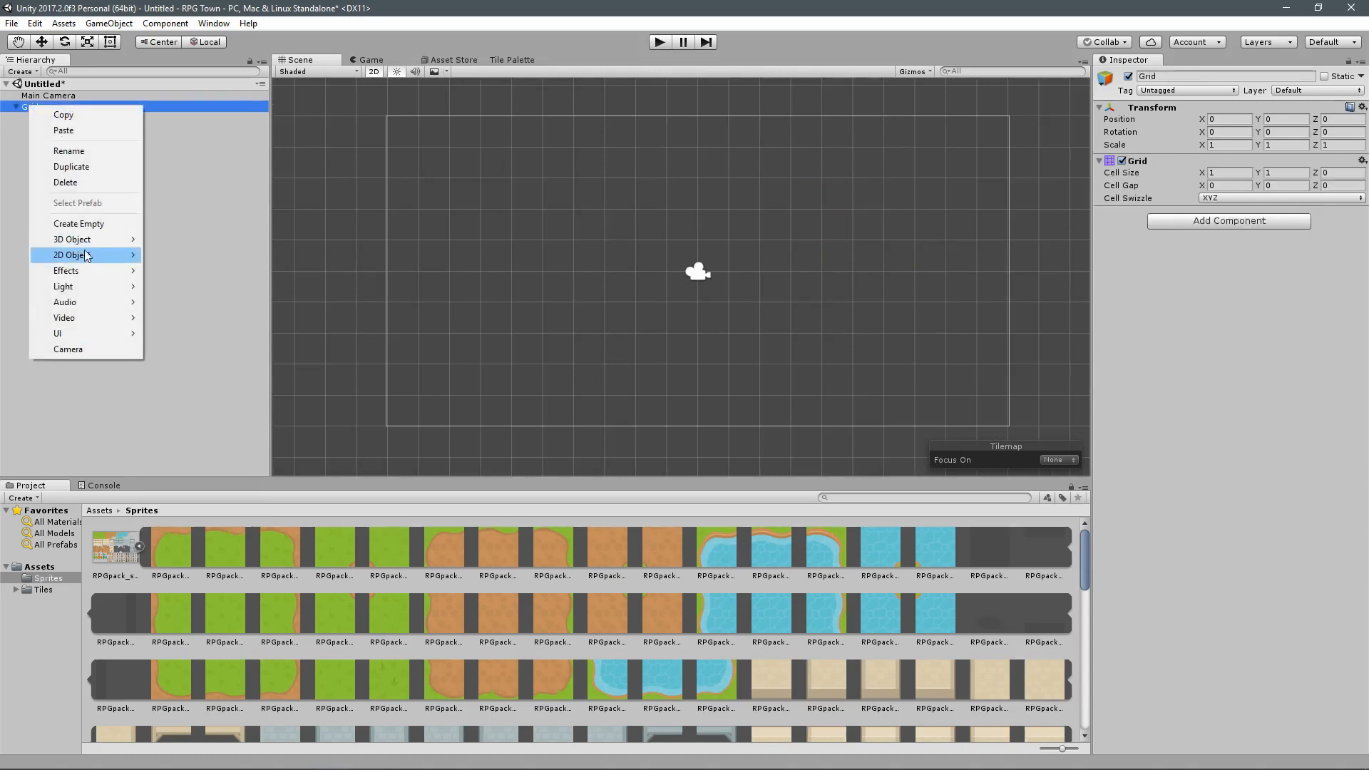
mouse_move(87, 255)
left_click(175, 270)
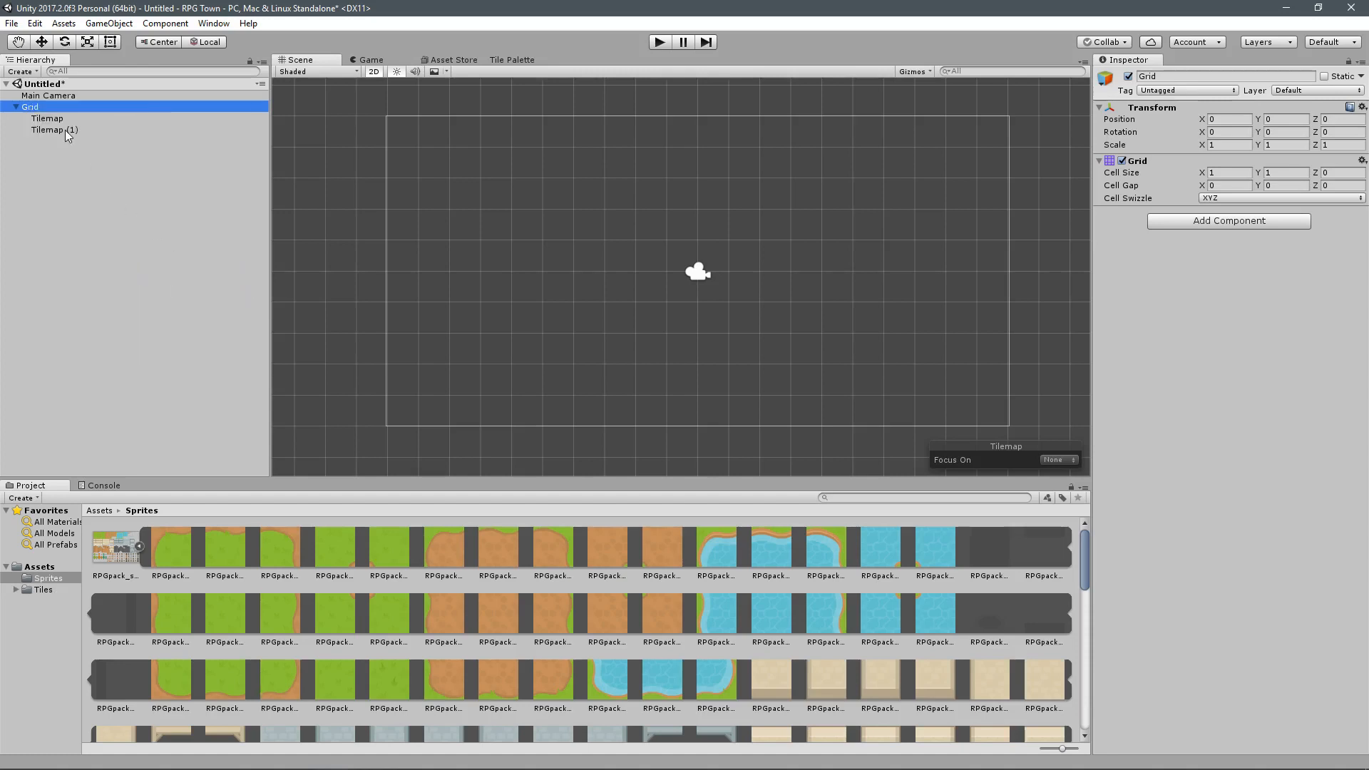
left_click(65, 130)
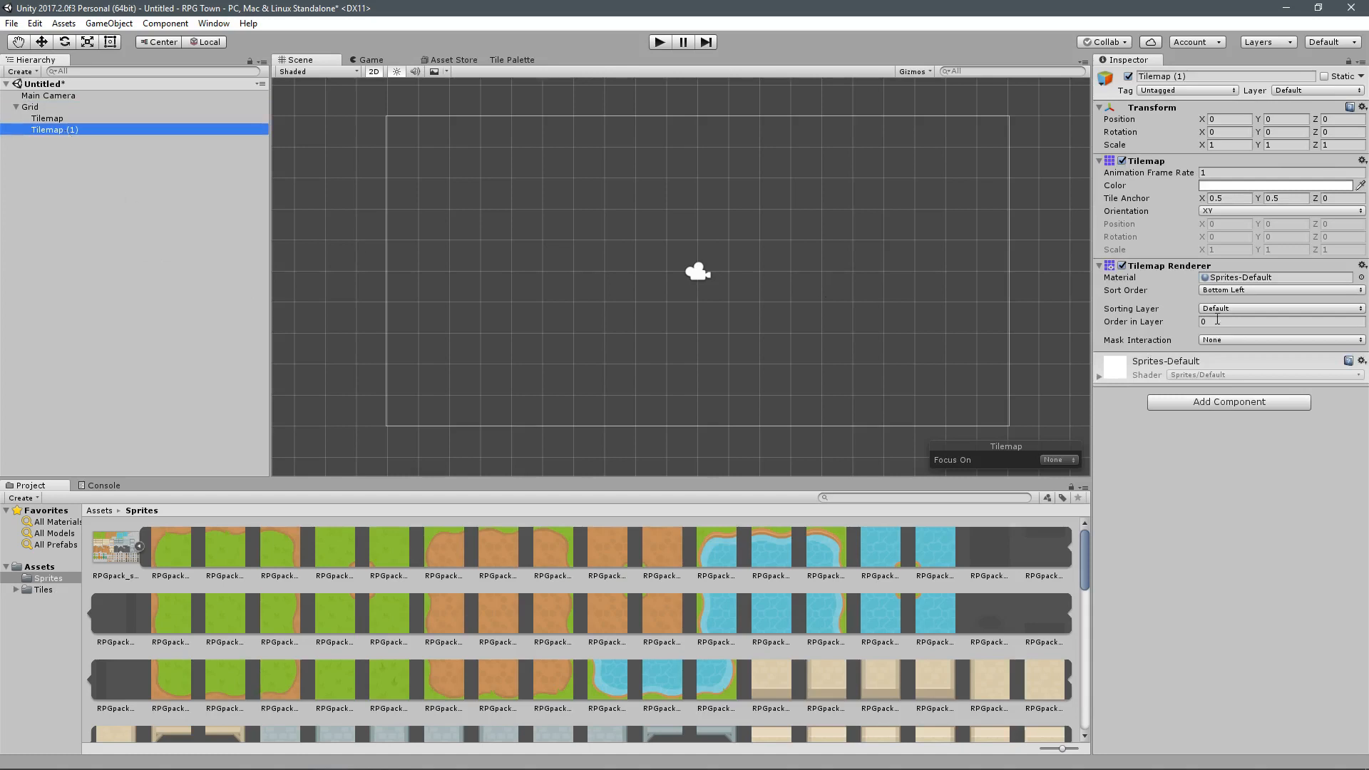
left_click(1280, 308)
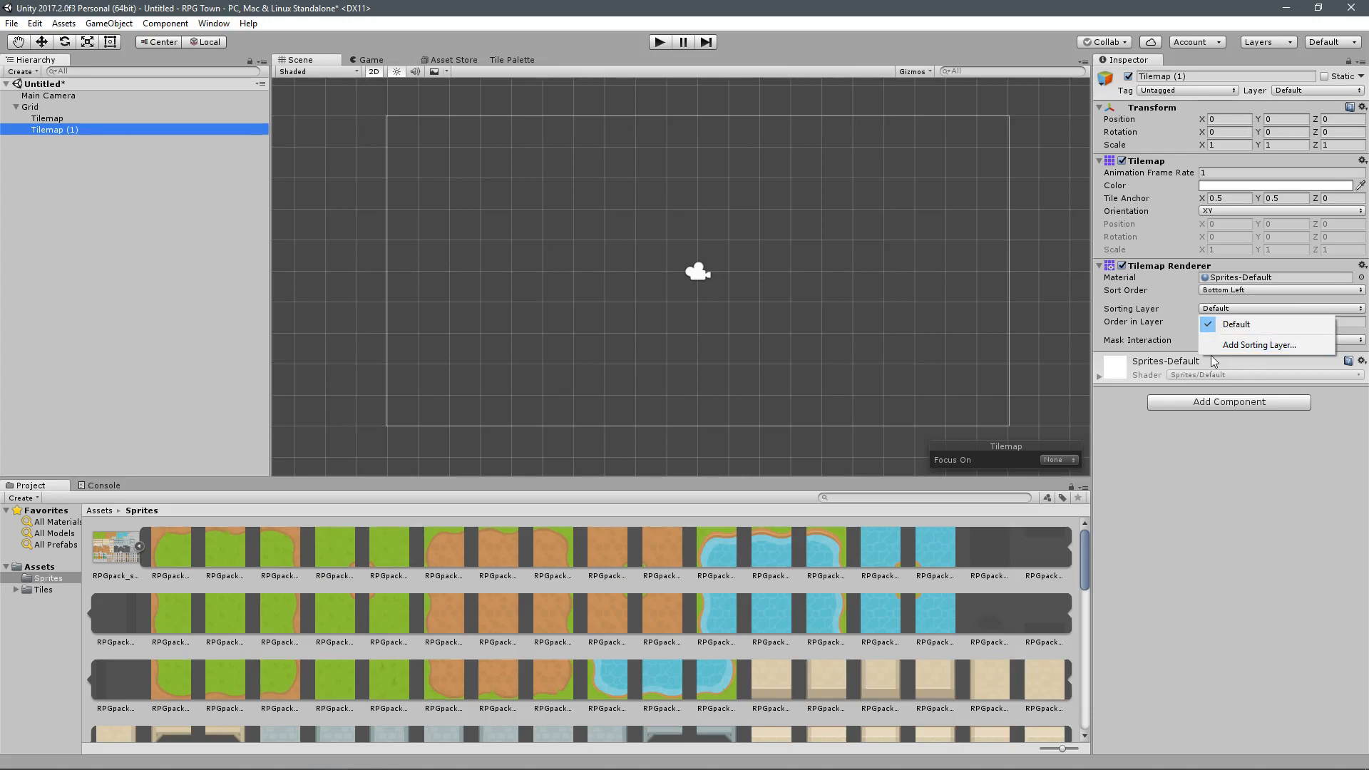
Step: Rename the first tilemap under the Grid as Background
left_click(61, 113)
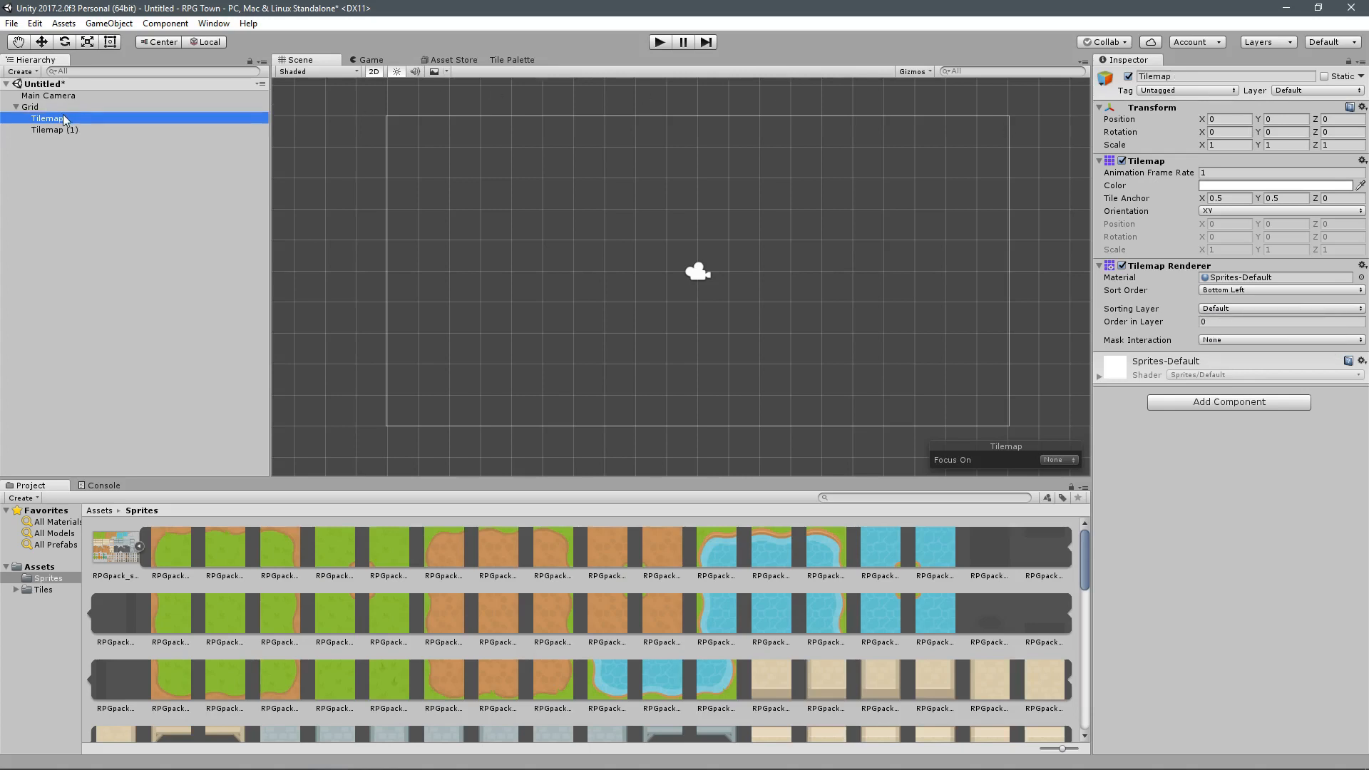
left_click(63, 114)
type("Background")
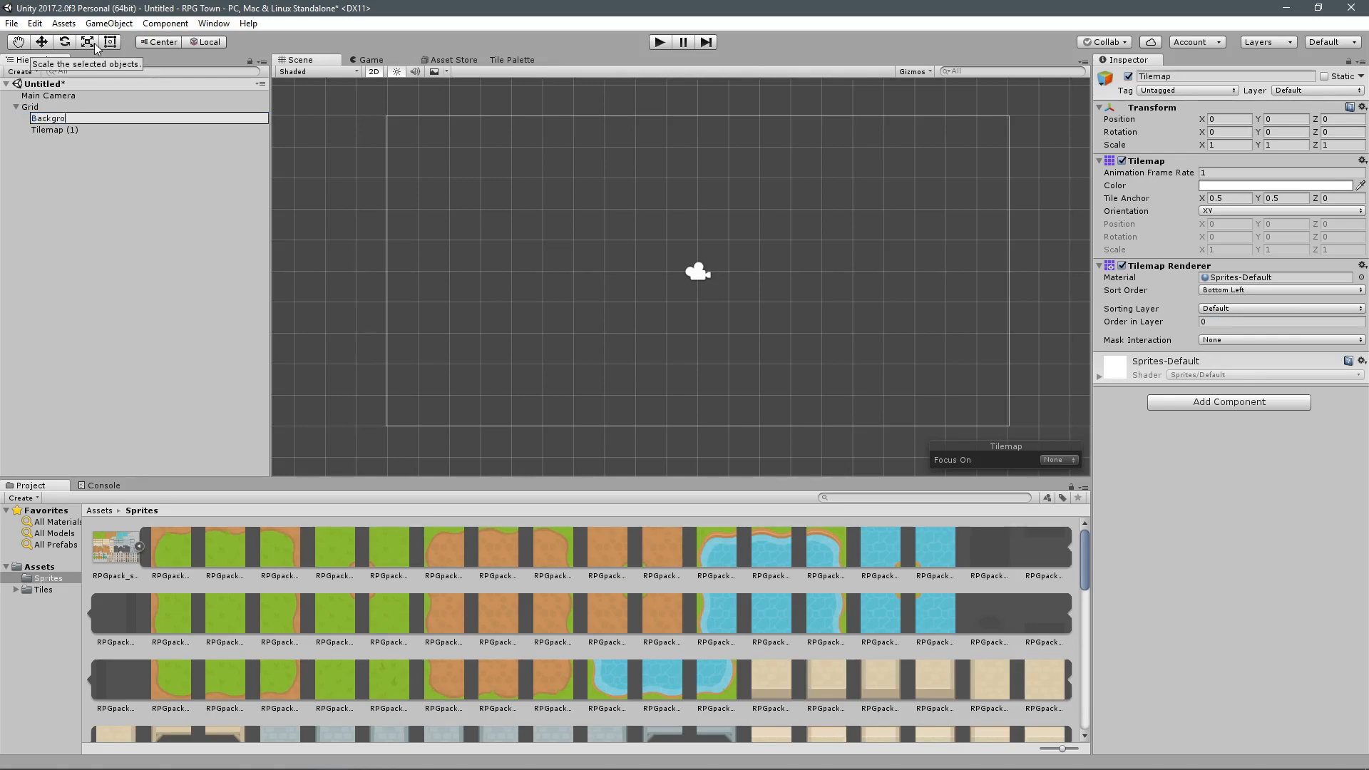
key("Return")
Step: Rename the second tilemap under the Grid as Decoration
left_click(72, 131)
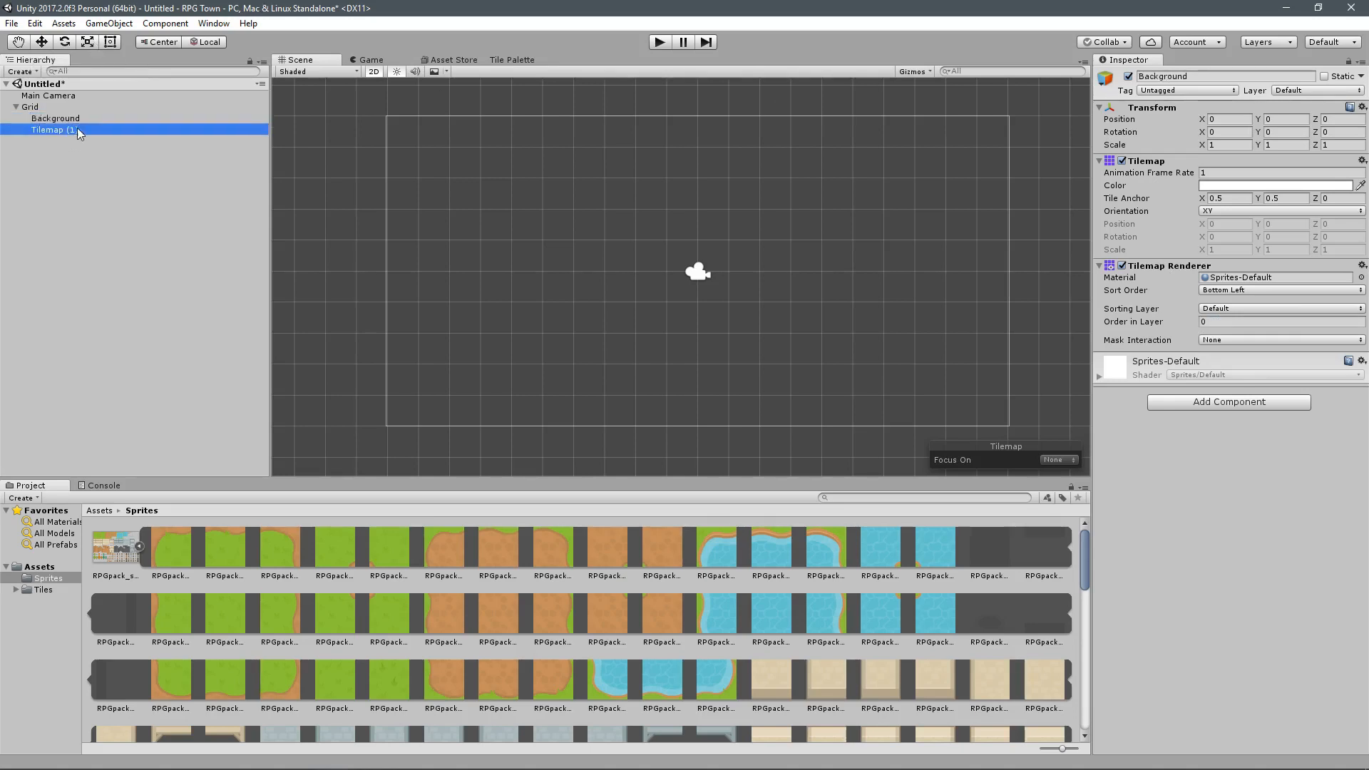
left_click(85, 130)
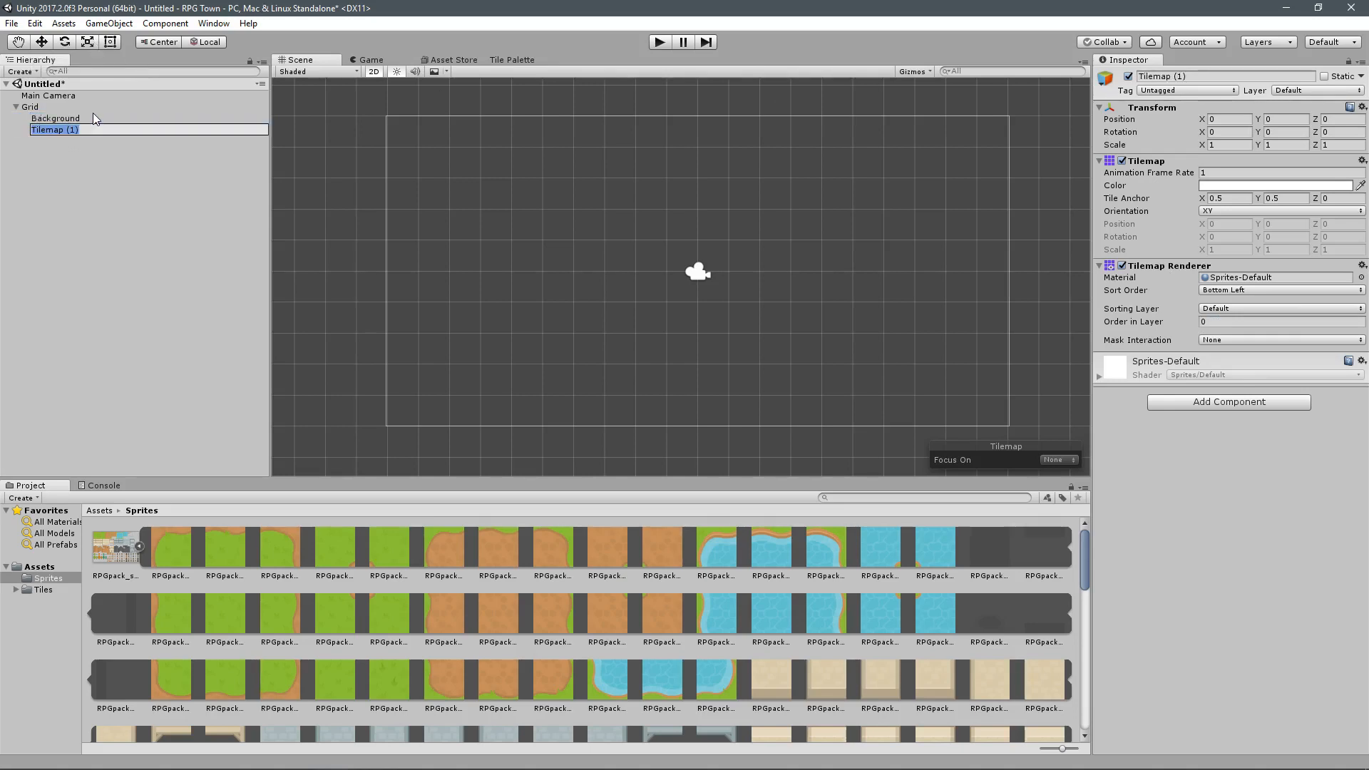
type("Decoration")
key("Return")
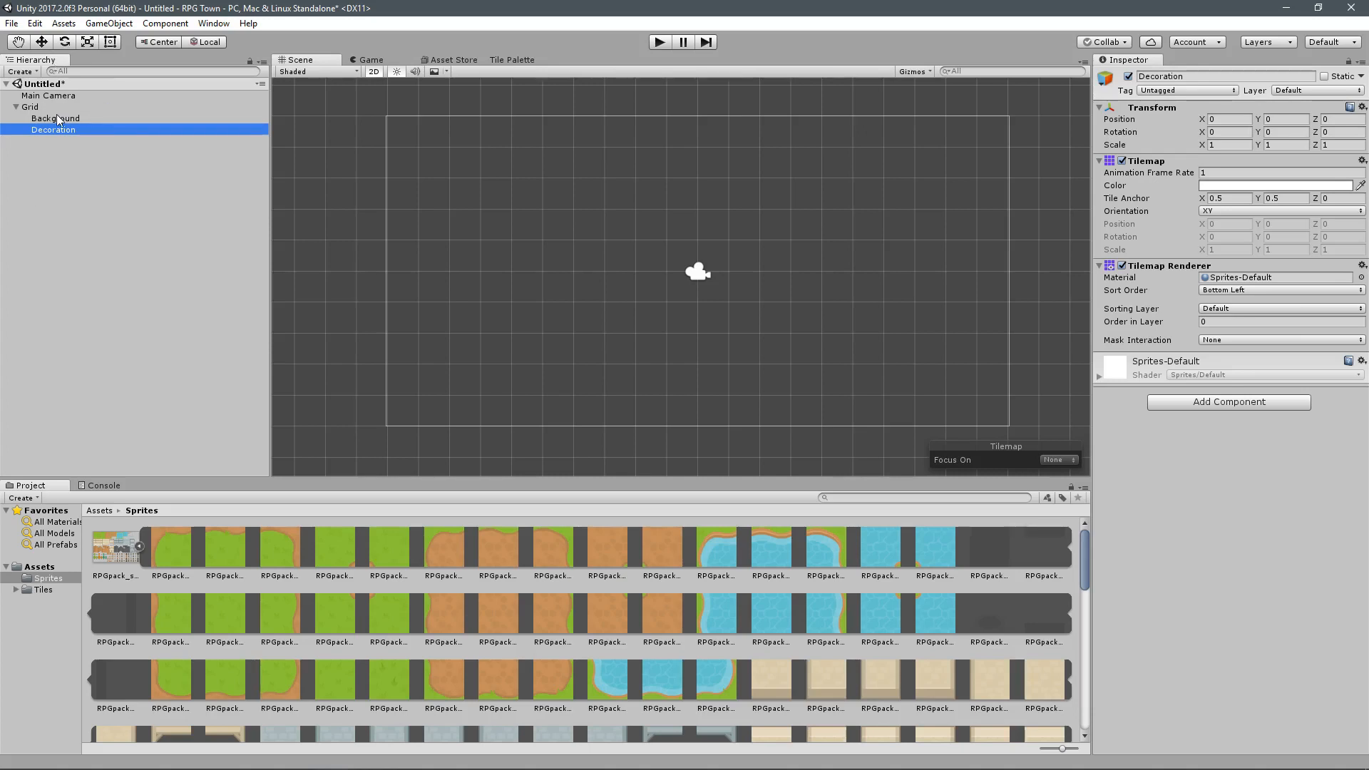
Step: Add a third Tilemap under the Grid and name it Collision
right_click(34, 107)
mouse_move(96, 259)
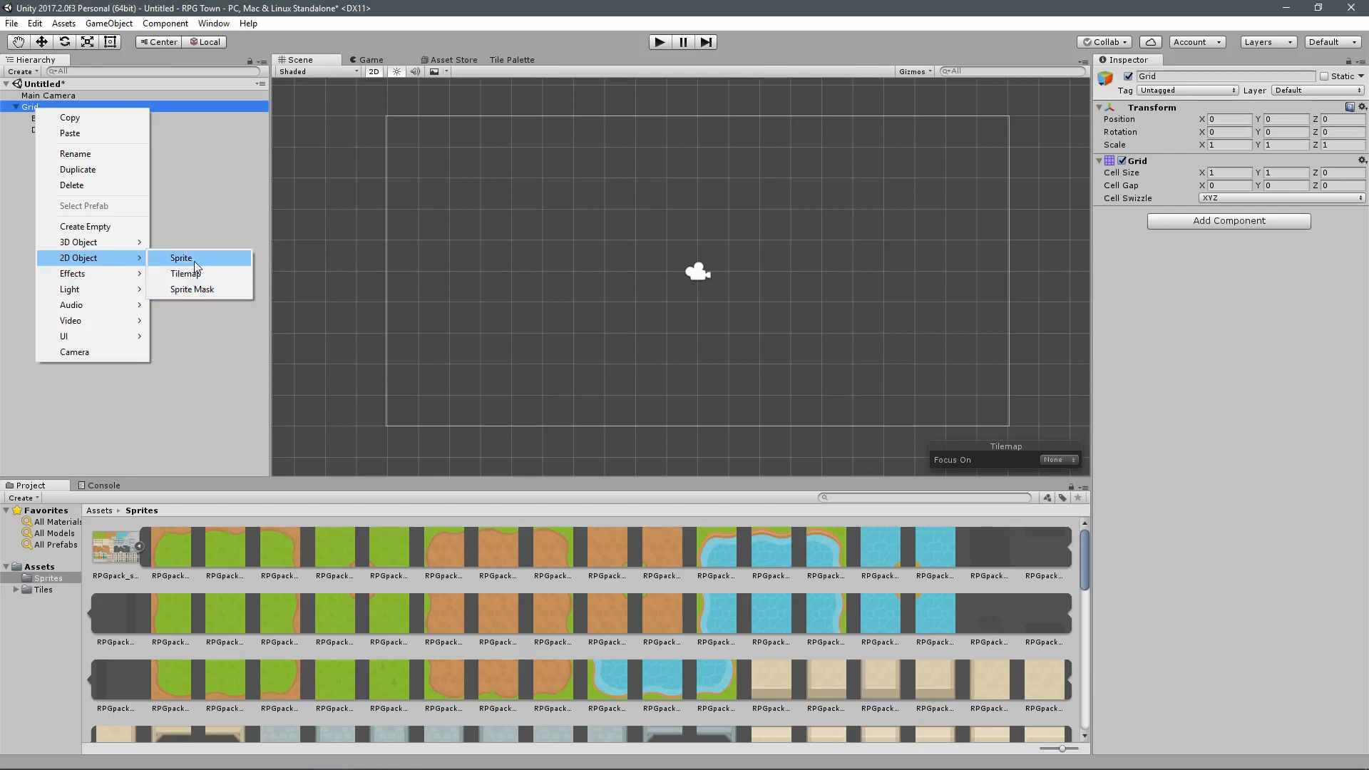
left_click(180, 274)
left_click(60, 141)
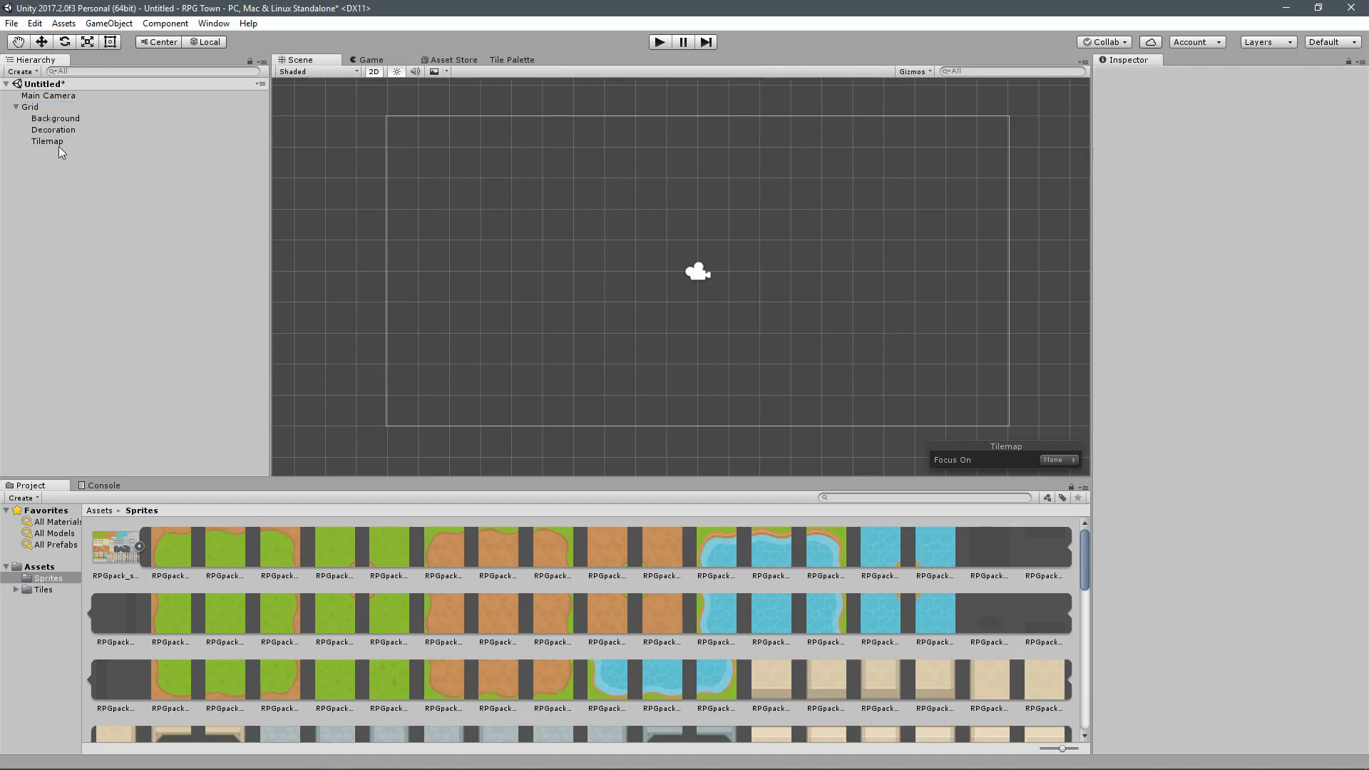
left_click(76, 139)
type("Collision")
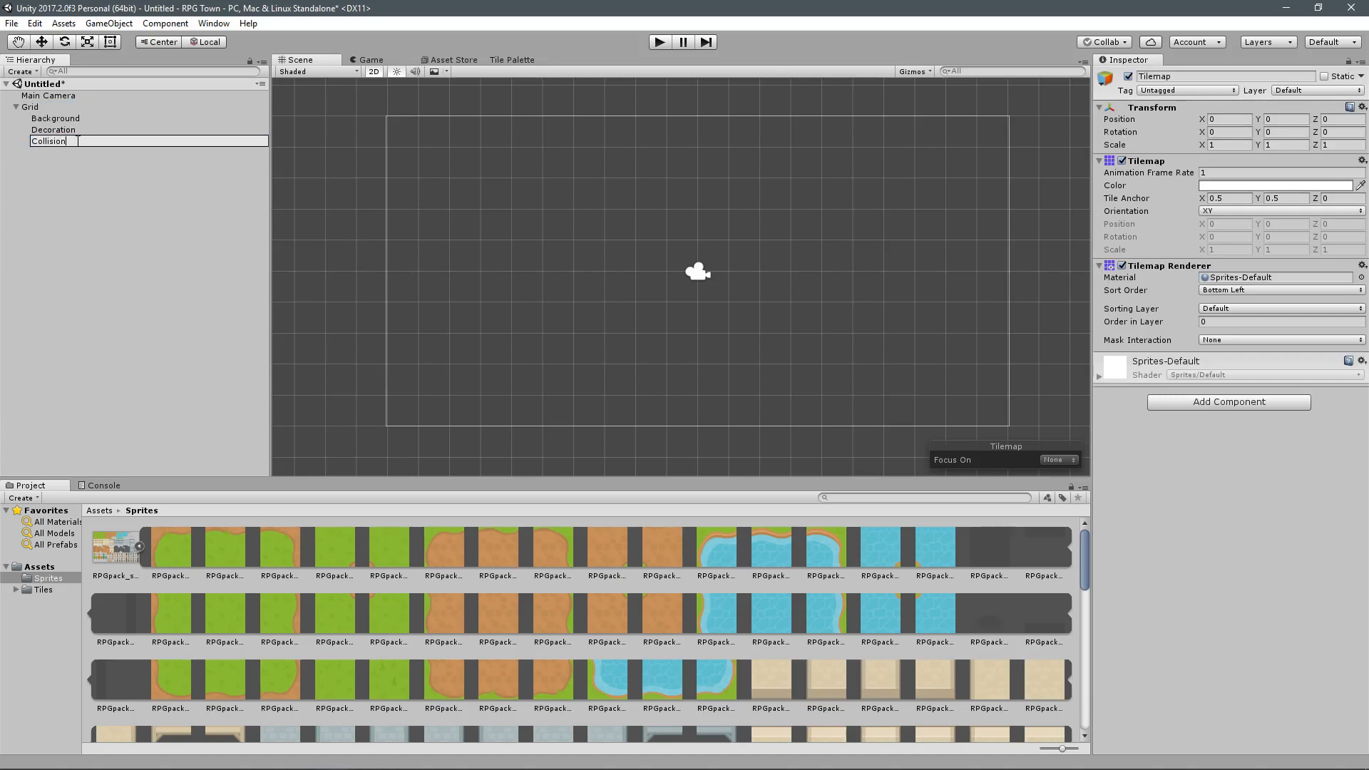
key("Return")
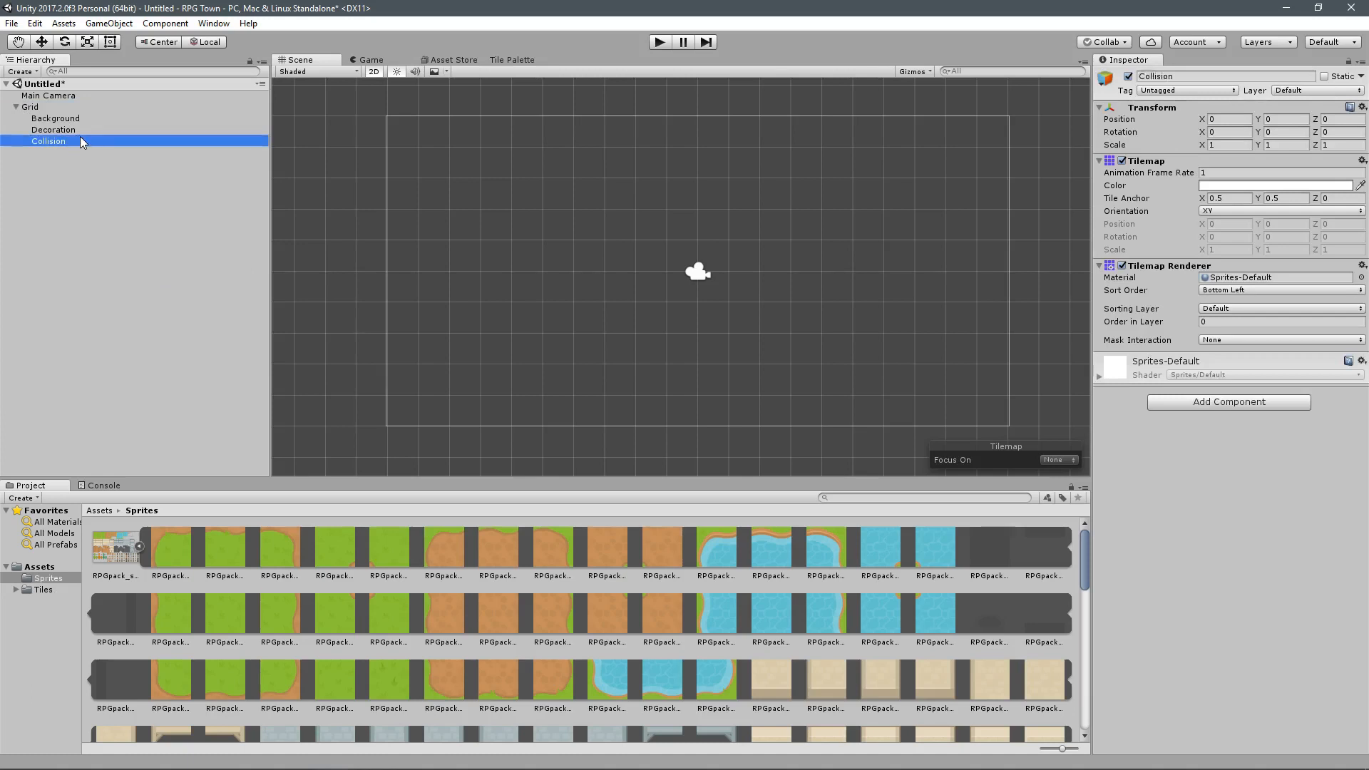
left_click(70, 119)
left_click(72, 131)
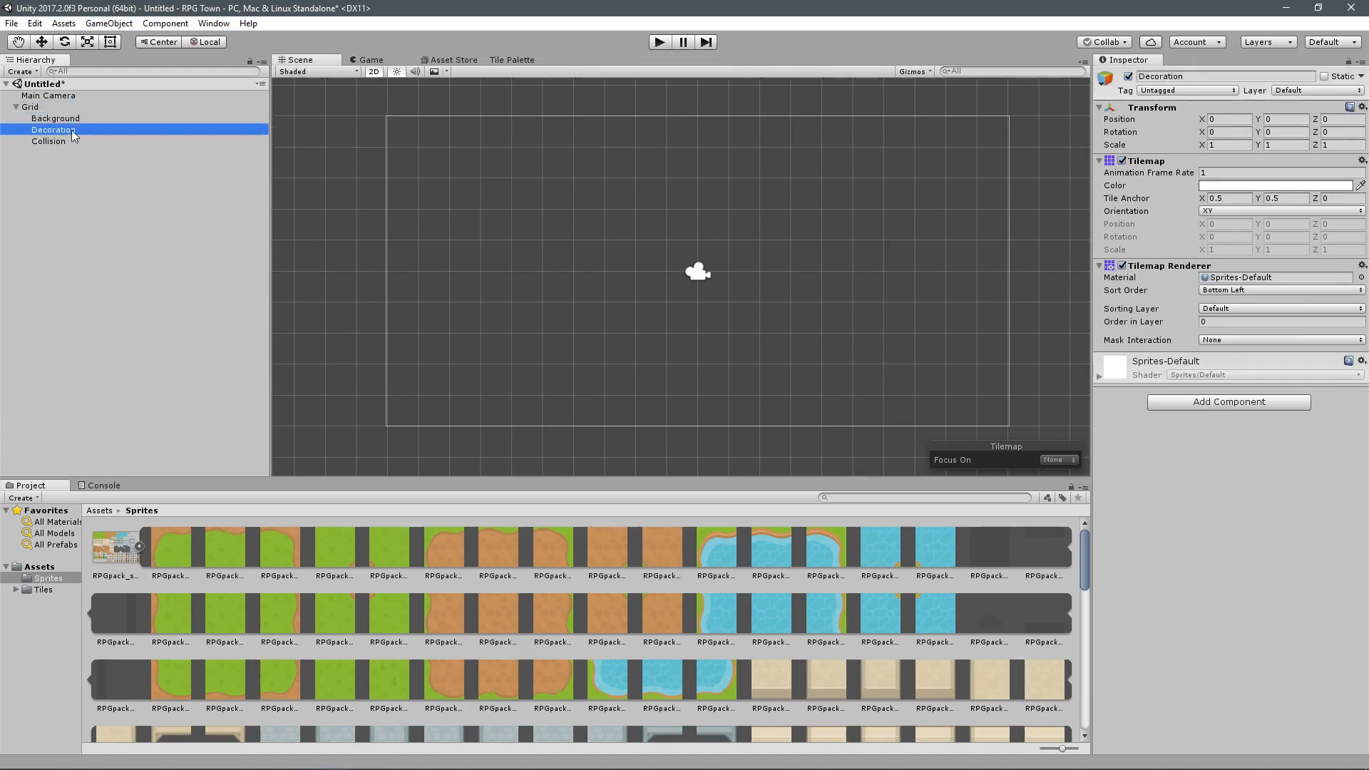
left_click(37, 141)
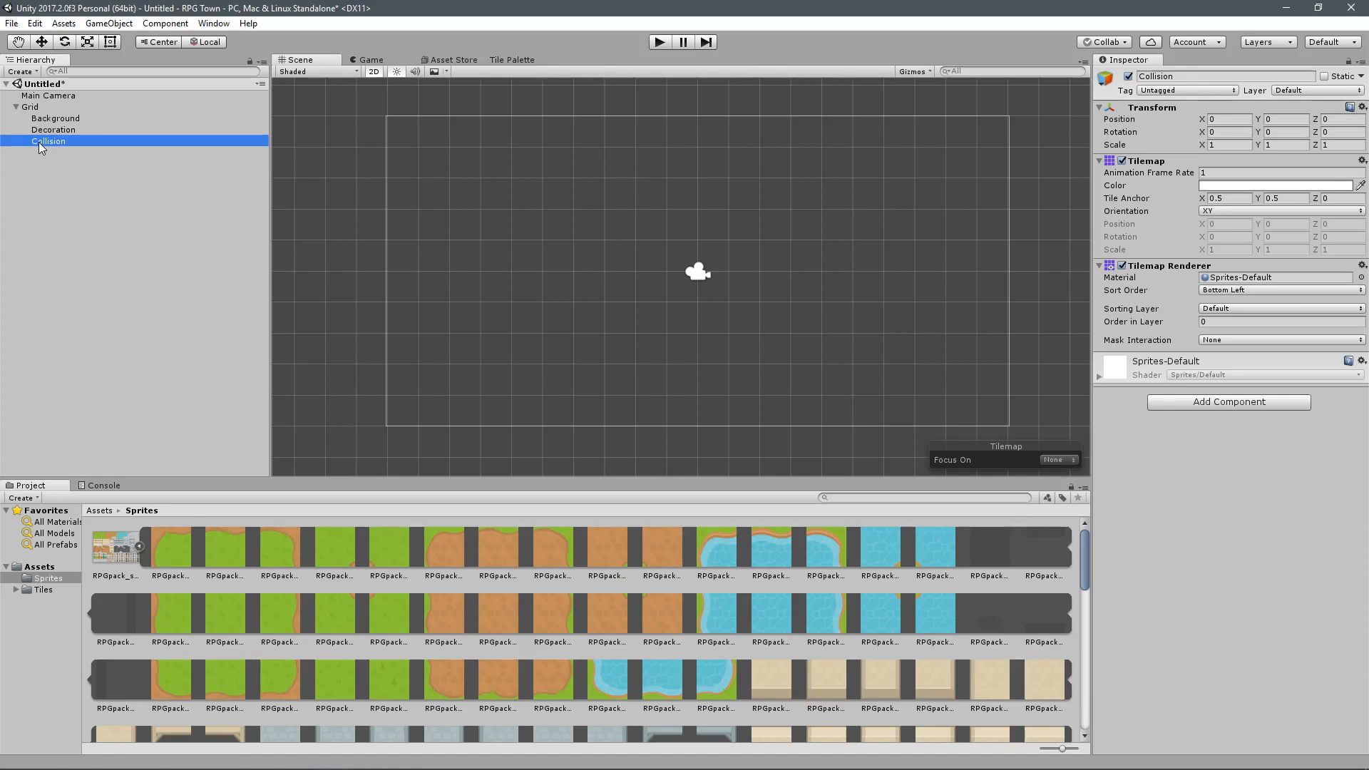
Step: Add a fourth Tilemap under the Grid and name it Objects
right_click(40, 105)
mouse_move(86, 257)
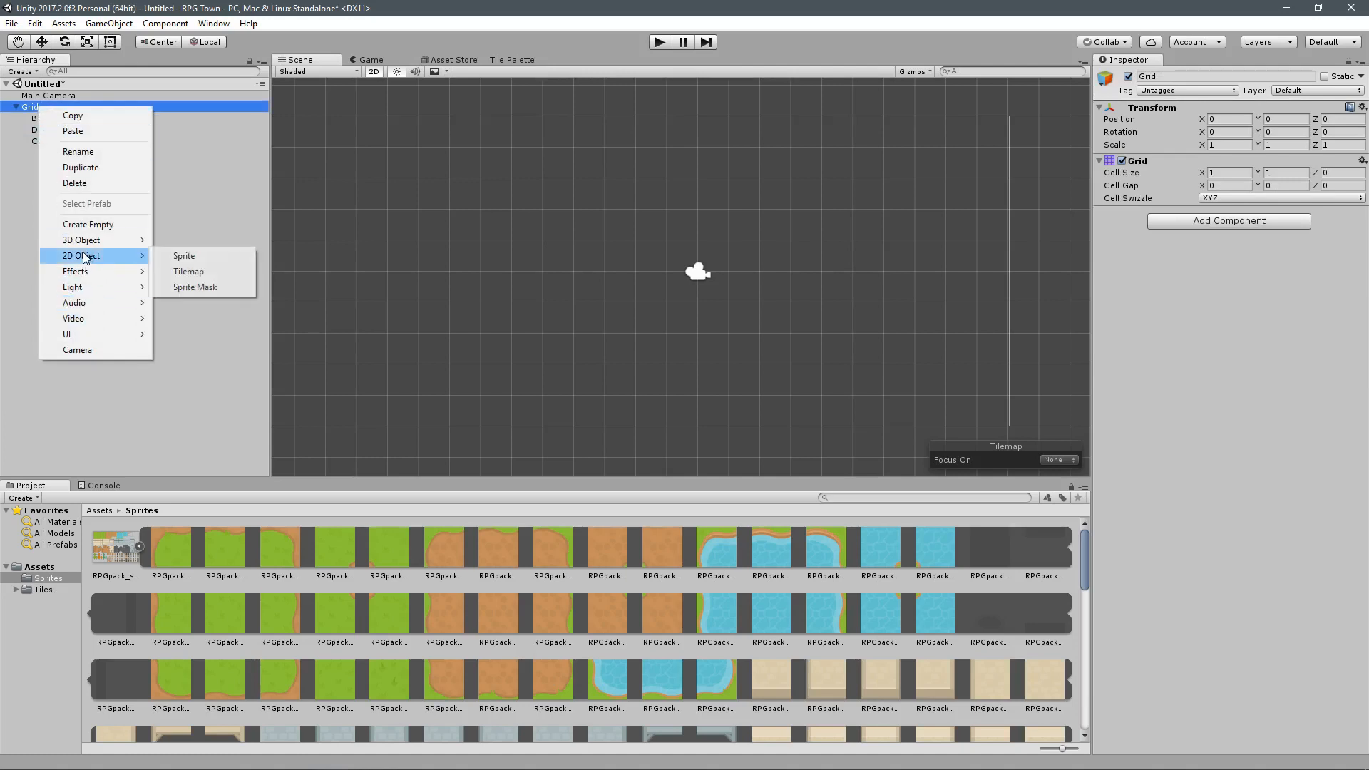
left_click(211, 268)
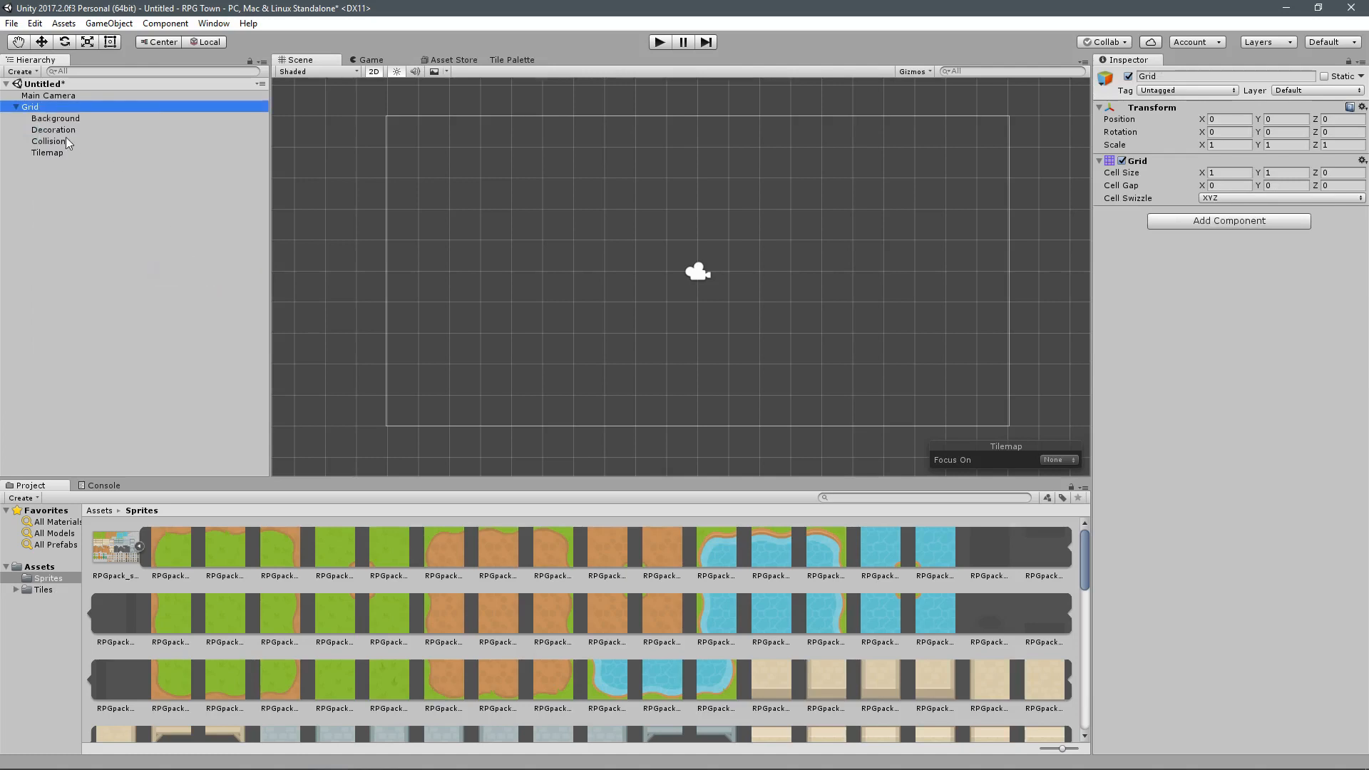
left_click(69, 118)
left_click(63, 154)
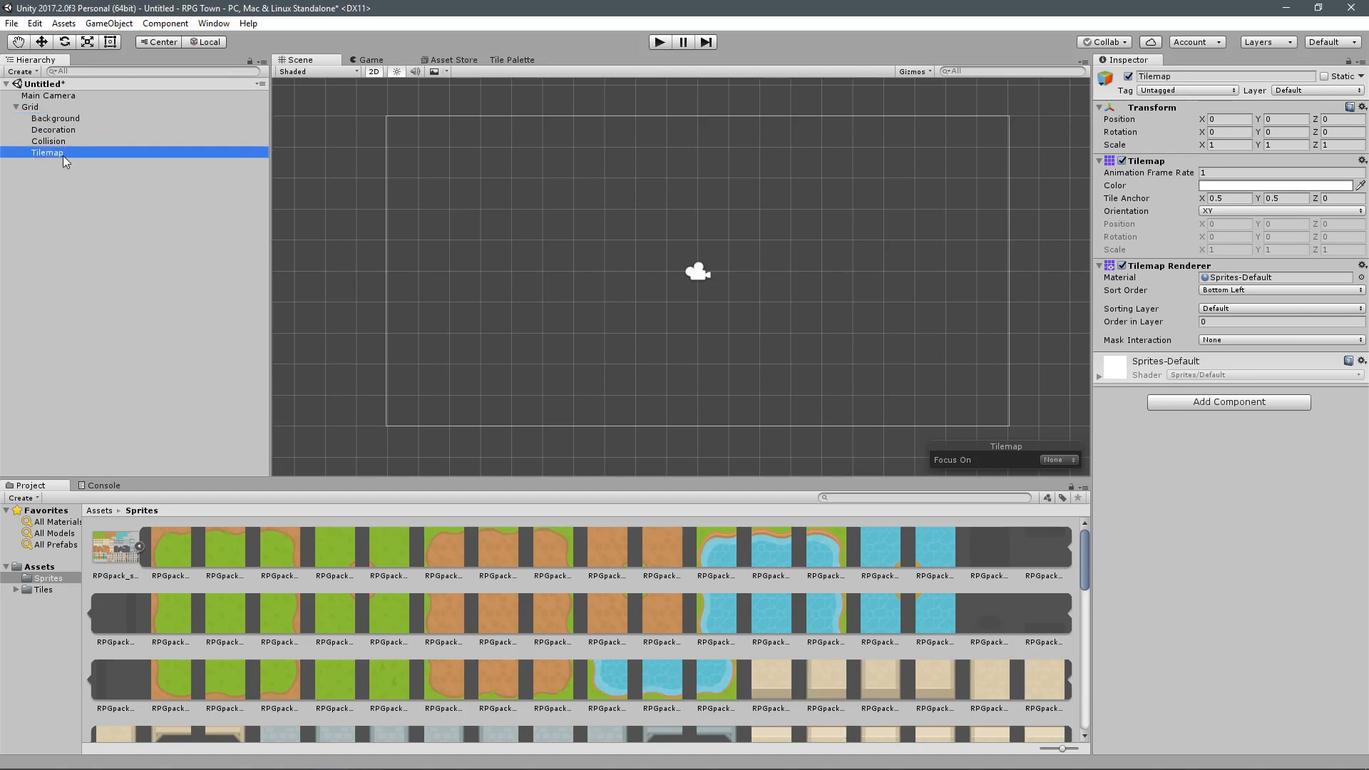
key("F2")
type("Objects")
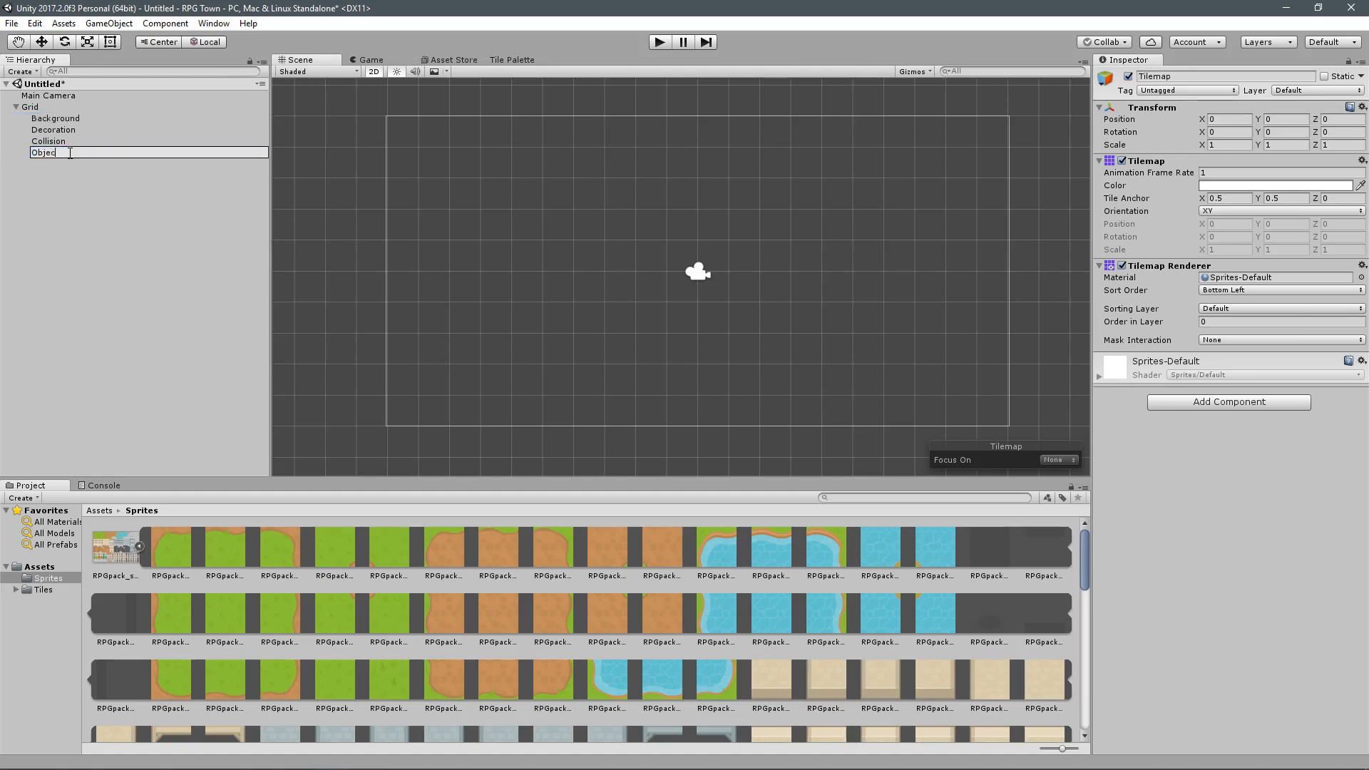
key("Return")
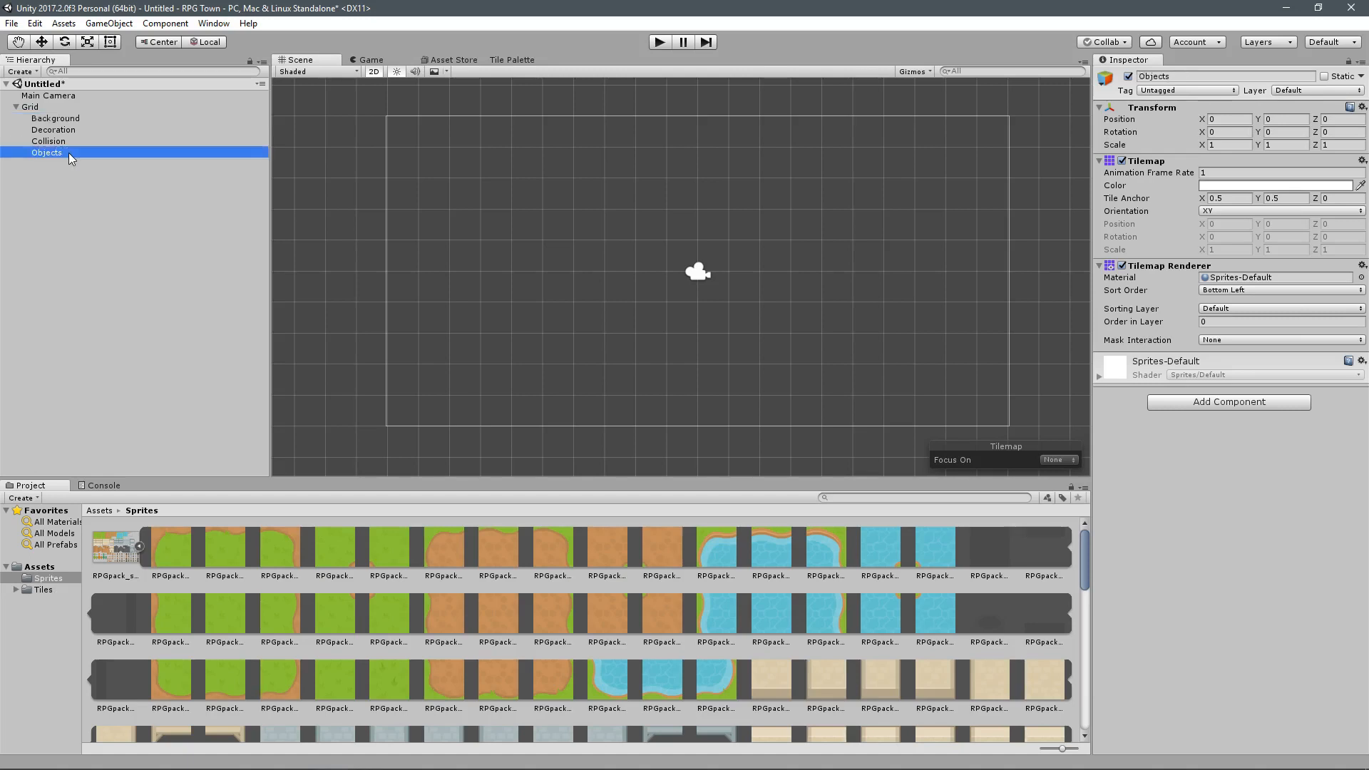
Step: Add a fifth Tilemap under the Grid and name it Roads
right_click(49, 107)
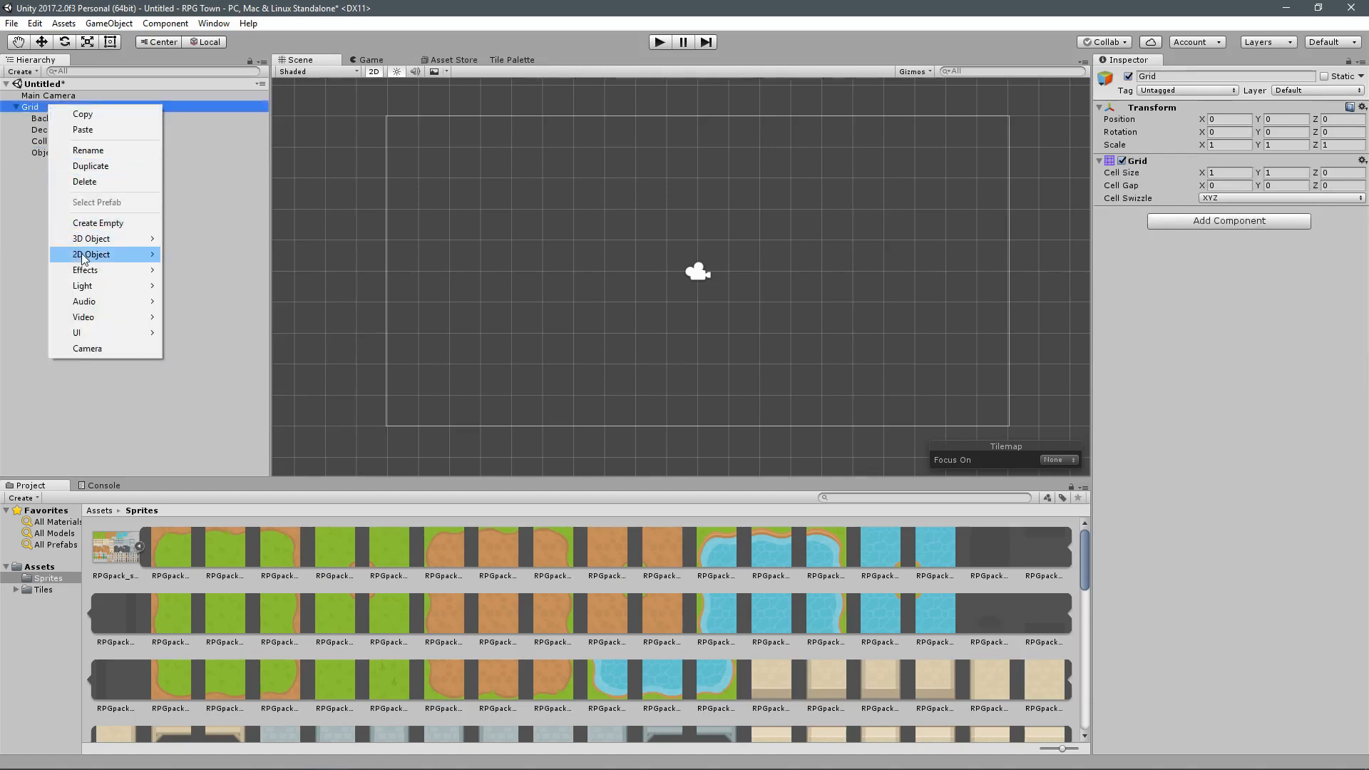
mouse_move(142, 255)
left_click(191, 271)
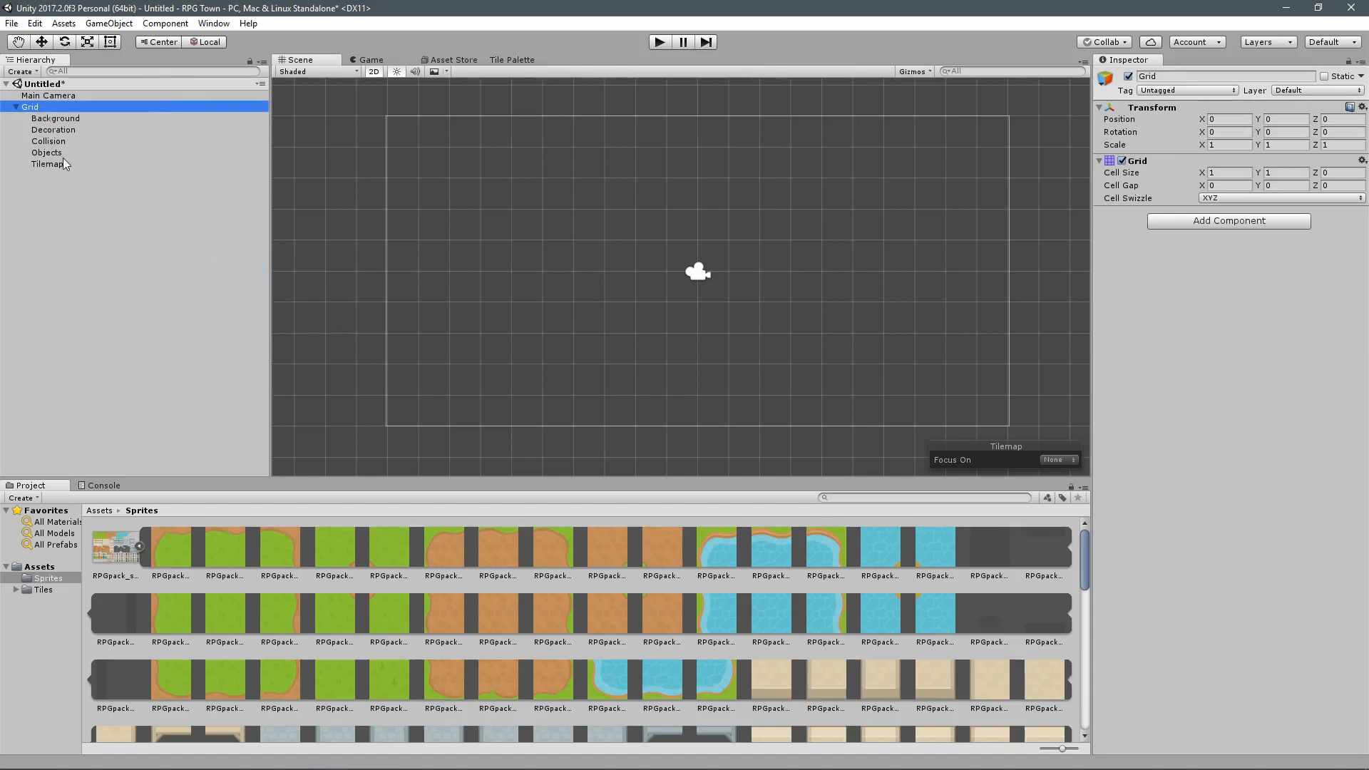
type("Roads")
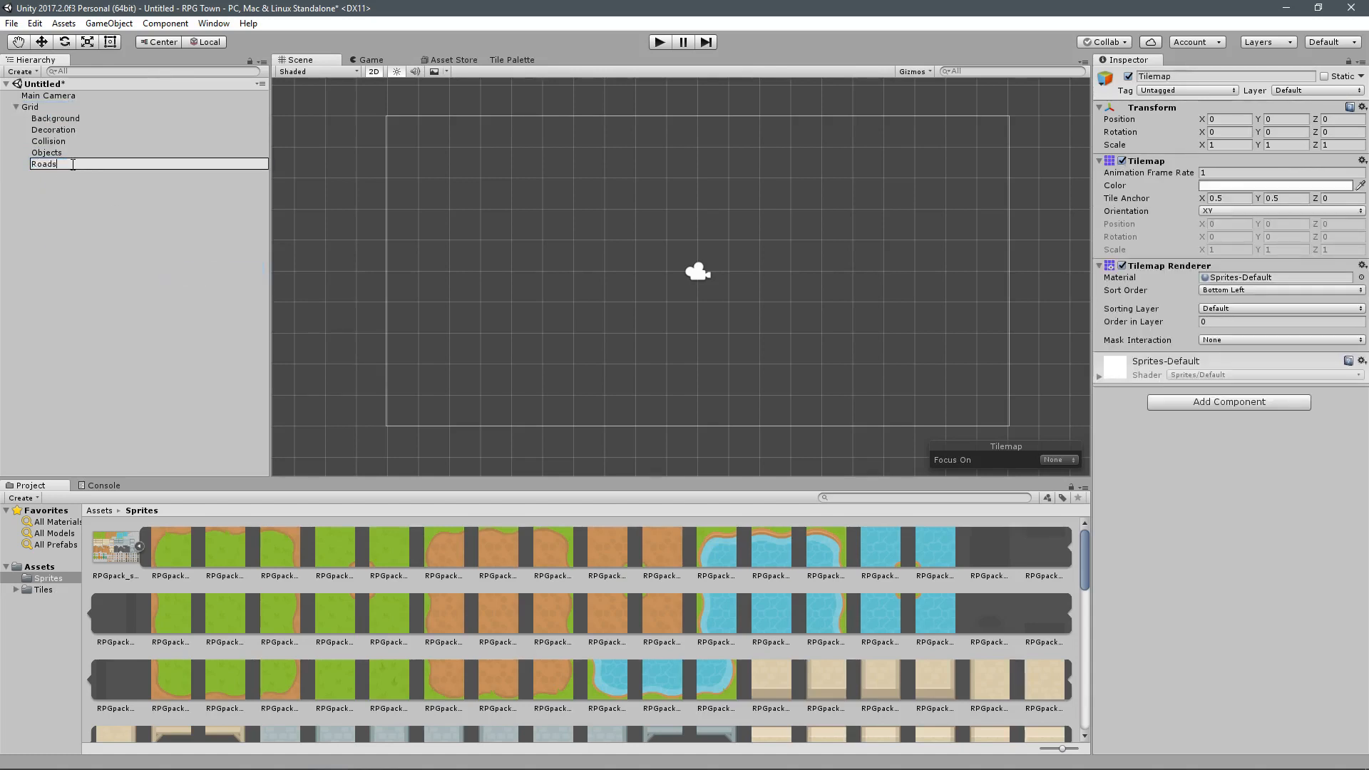
key("Return")
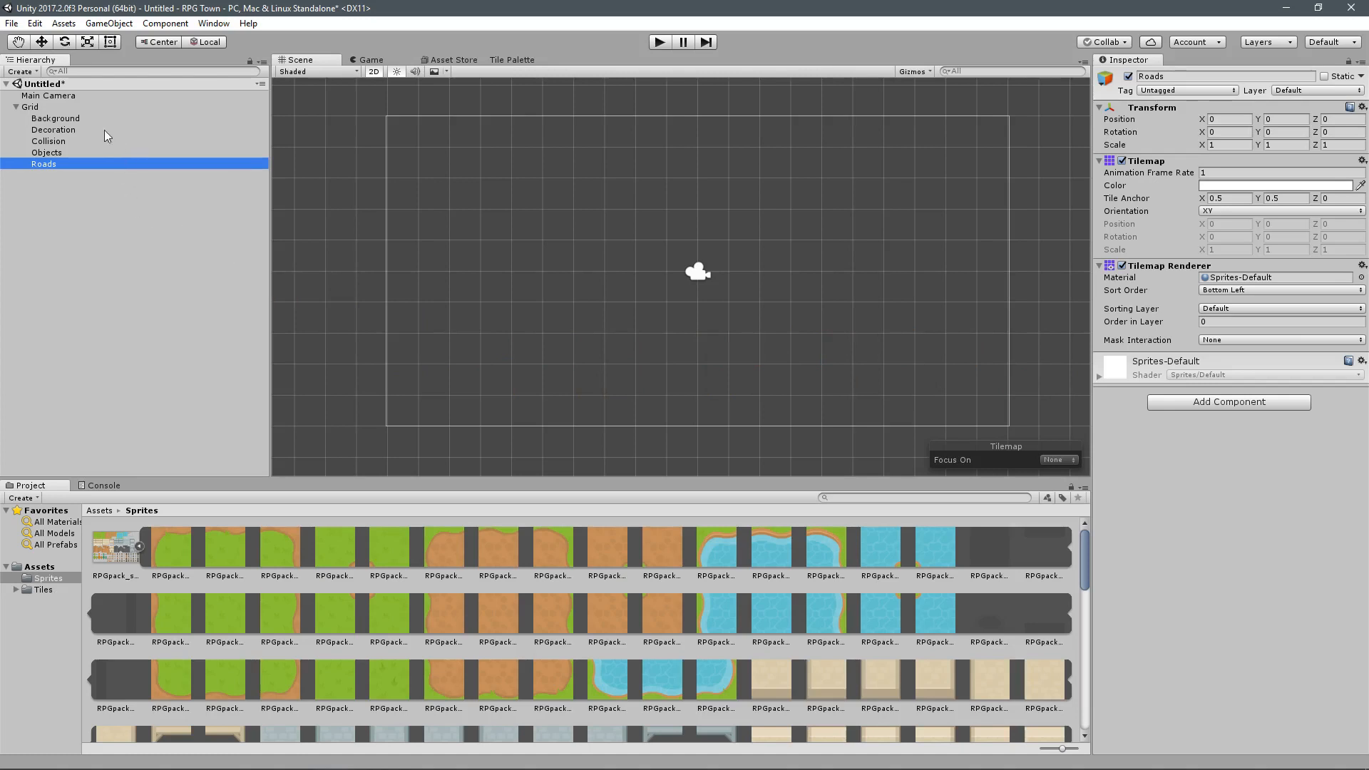
Step: Go through the tilemaps under the Grid from Background to Roads and review each one's component settings
left_click(82, 119)
left_click(75, 132)
left_click(61, 142)
left_click(49, 153)
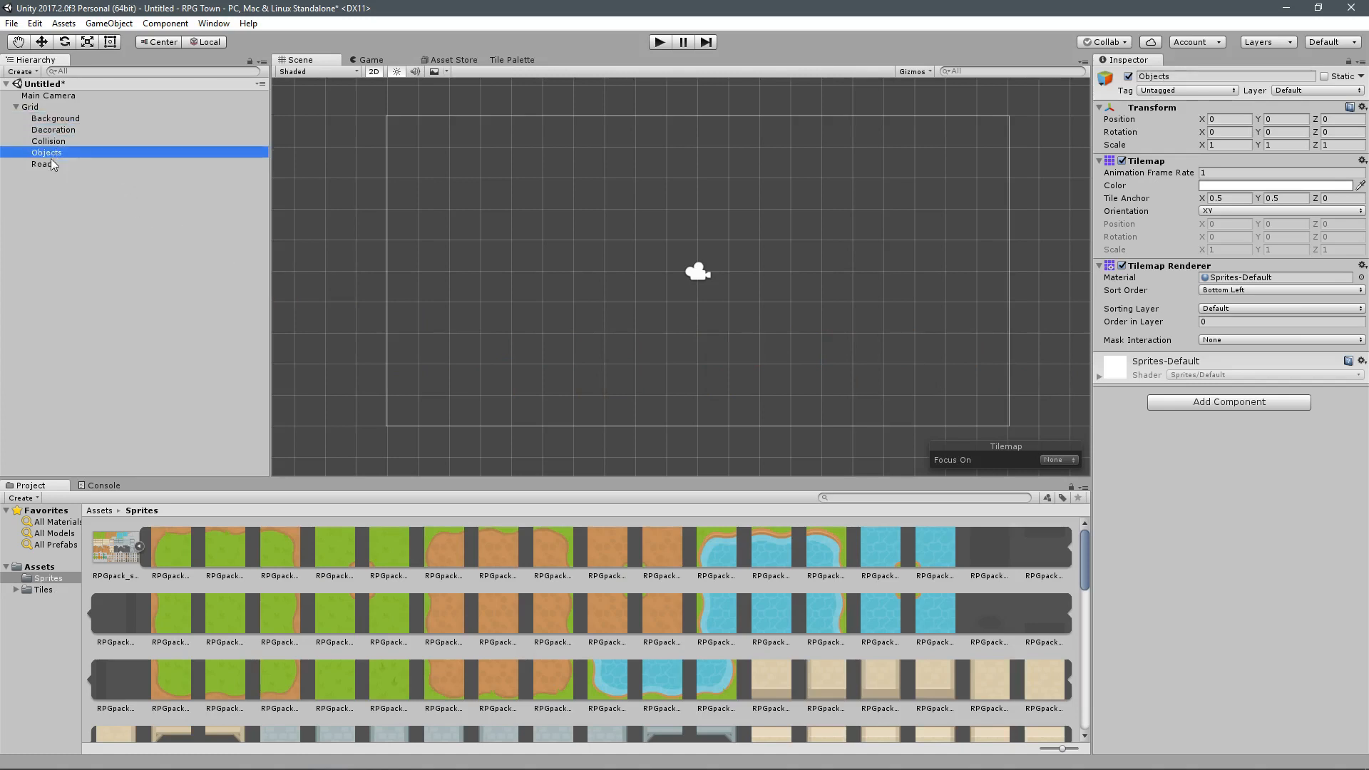
left_click(70, 164)
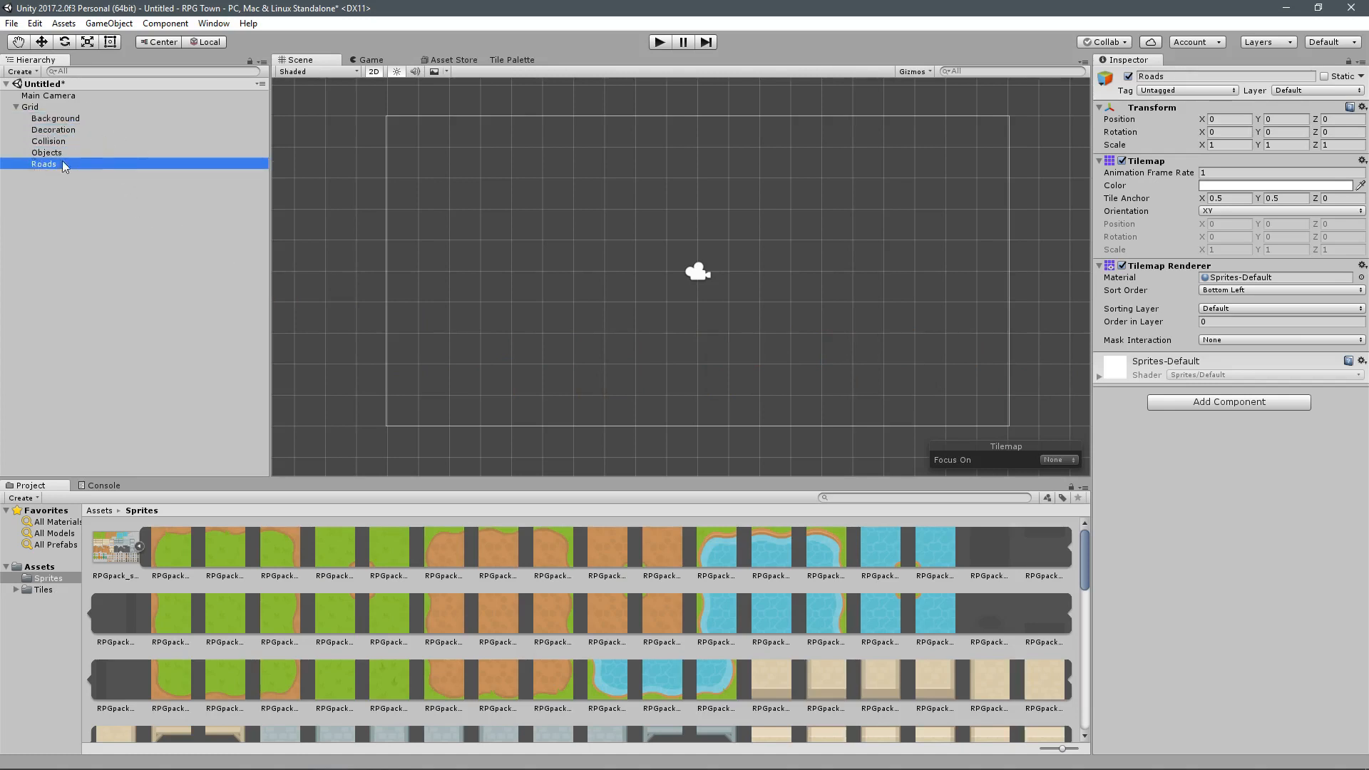
left_click(80, 118)
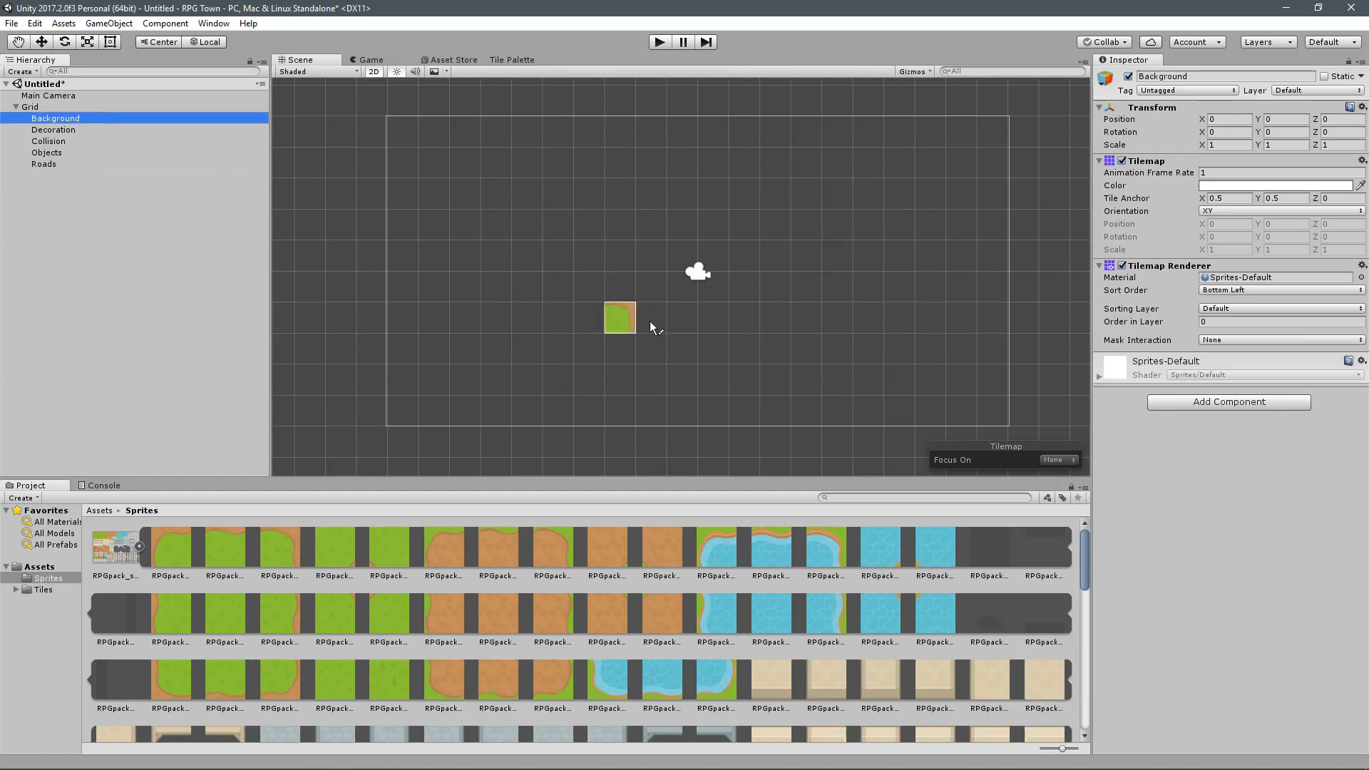
left_click(58, 132)
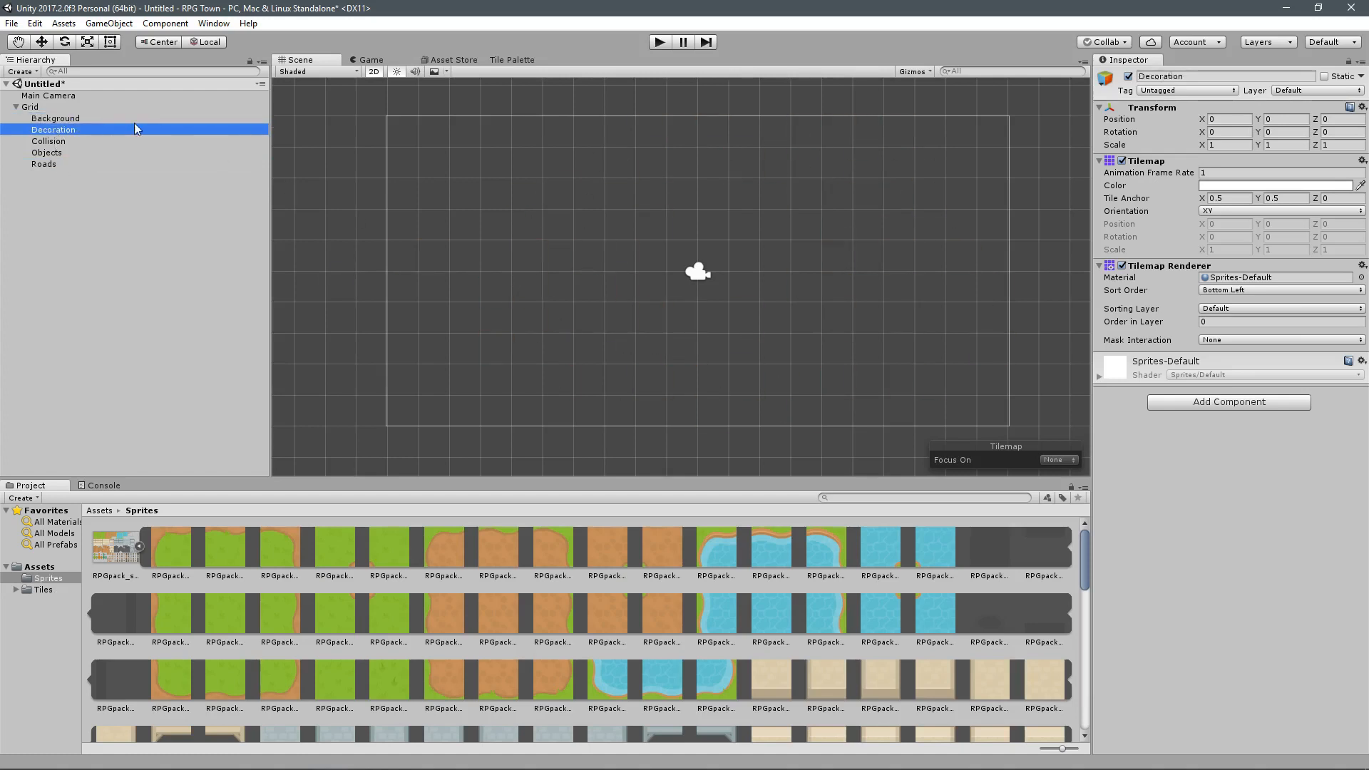
Step: Open the sorting layer editor from the Collision tilemap's renderer and add a sorting layer named Background
left_click(45, 142)
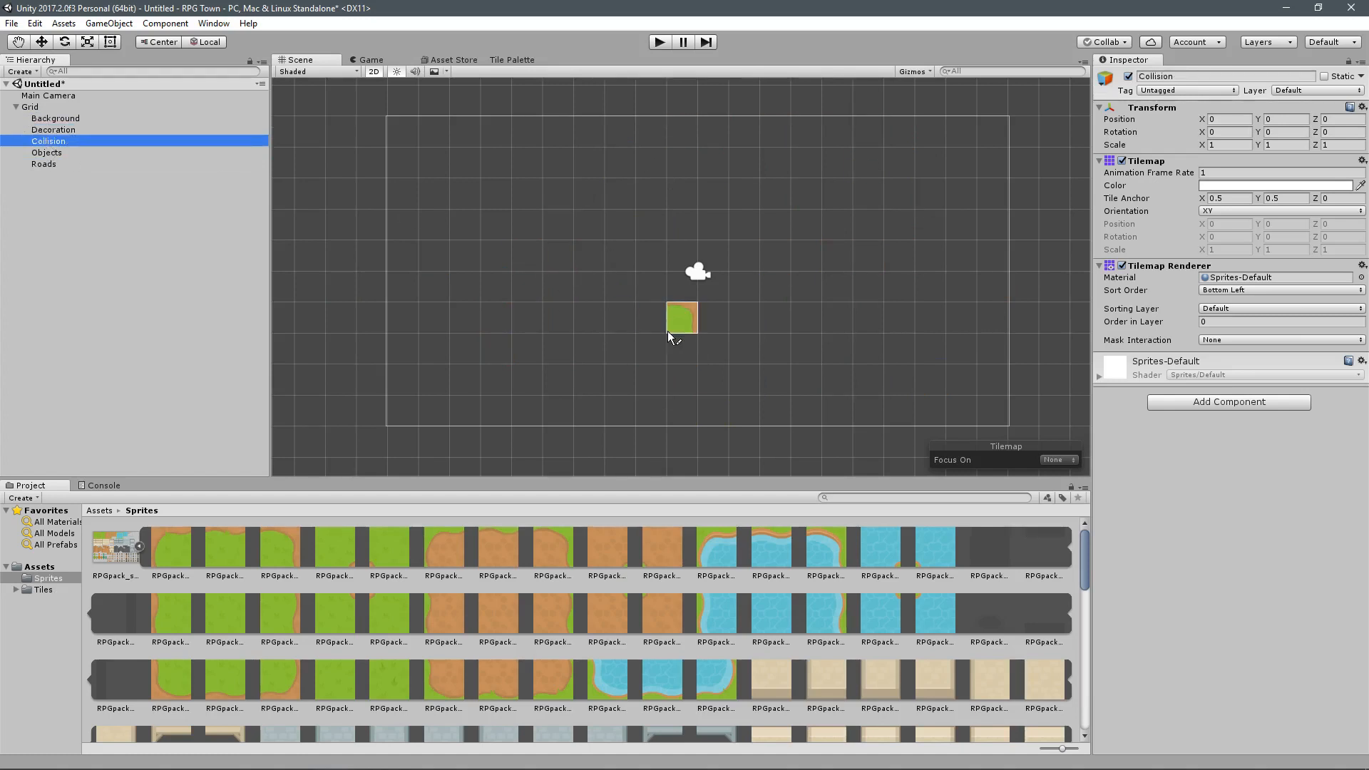
left_click(1230, 308)
left_click(1233, 346)
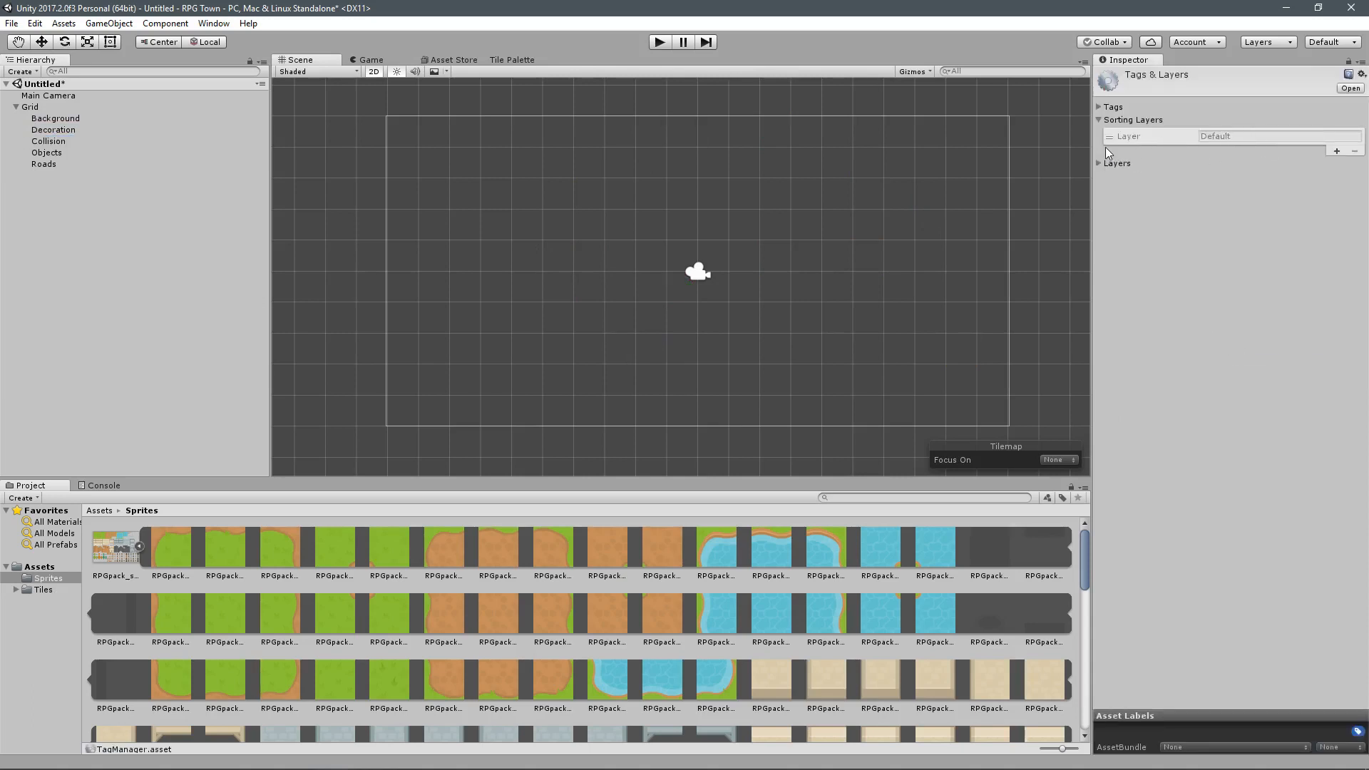
left_click(1336, 152)
left_click(1254, 147)
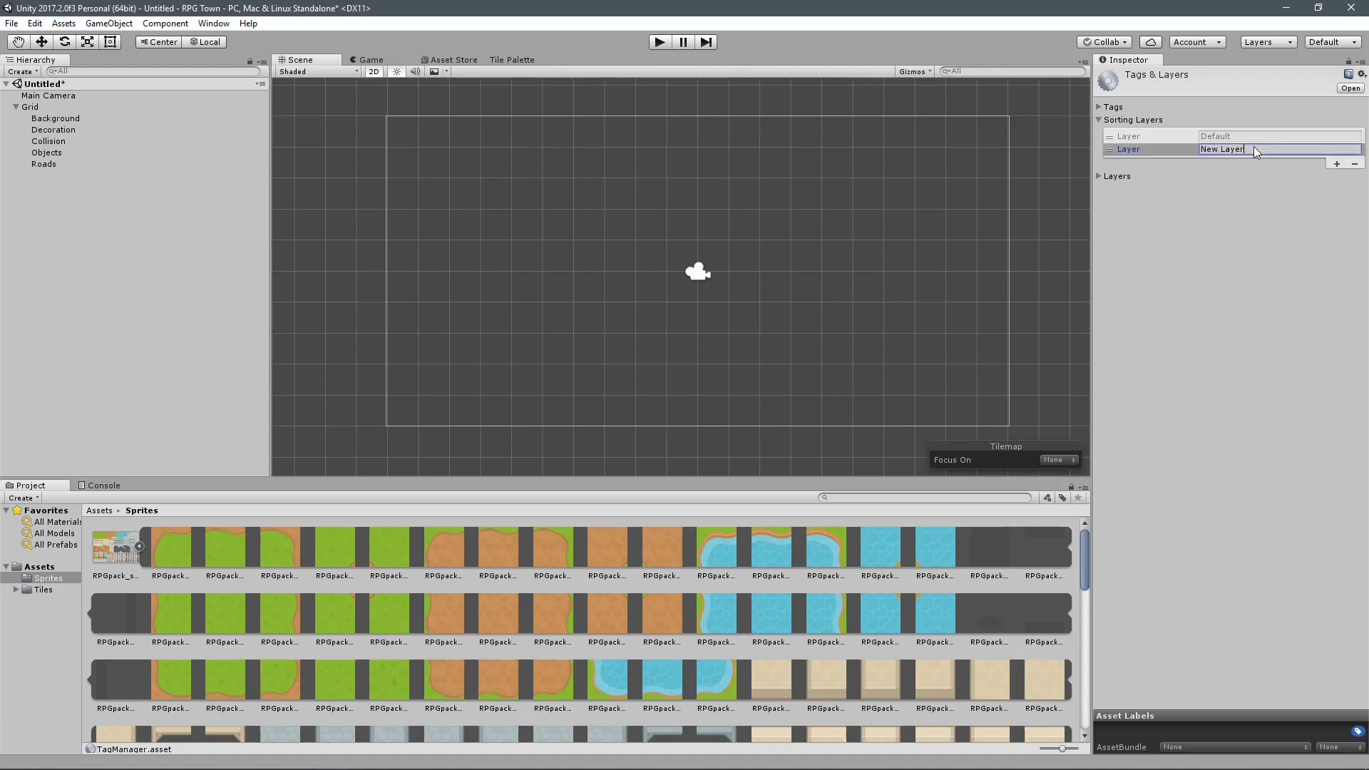
type("Background")
Step: Add two more sorting layers named Foreground and Characters below Background
left_click(1337, 163)
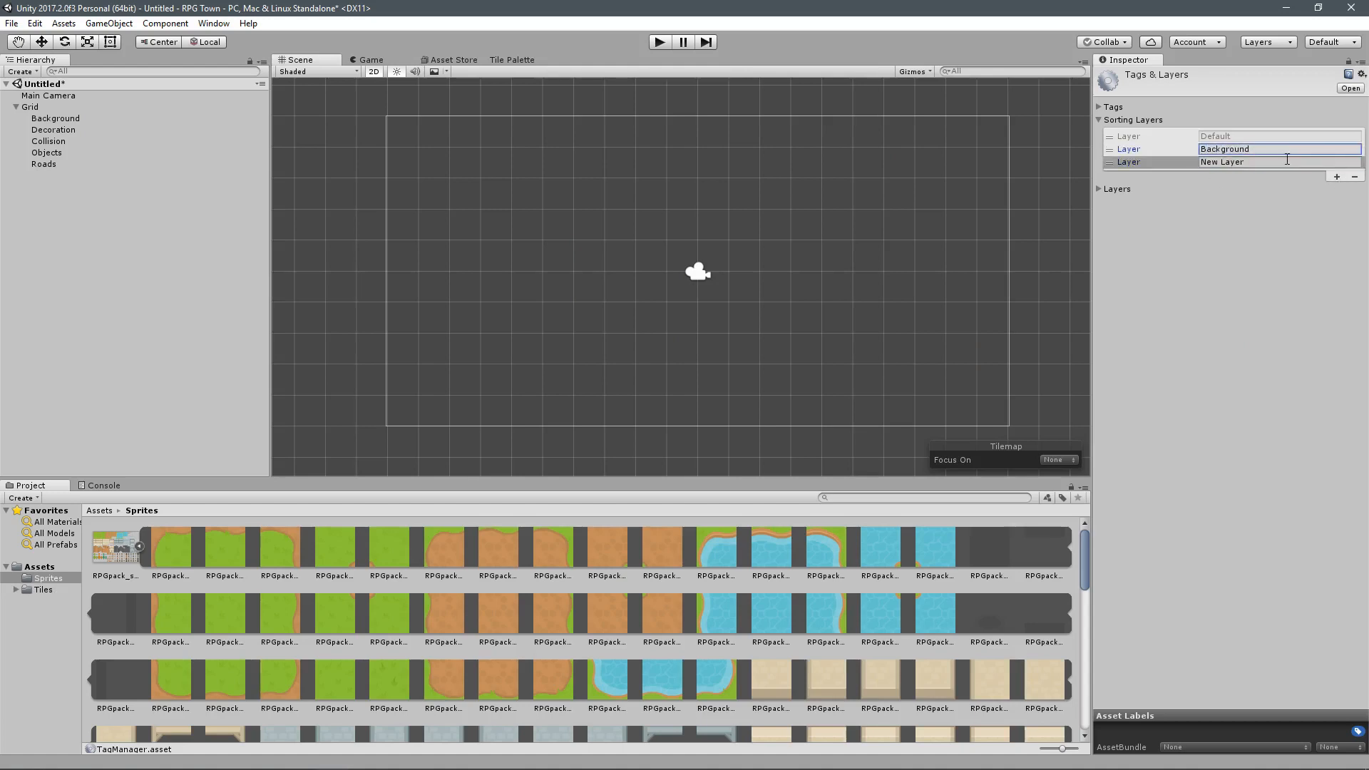
left_click(1283, 162)
type("Foreground")
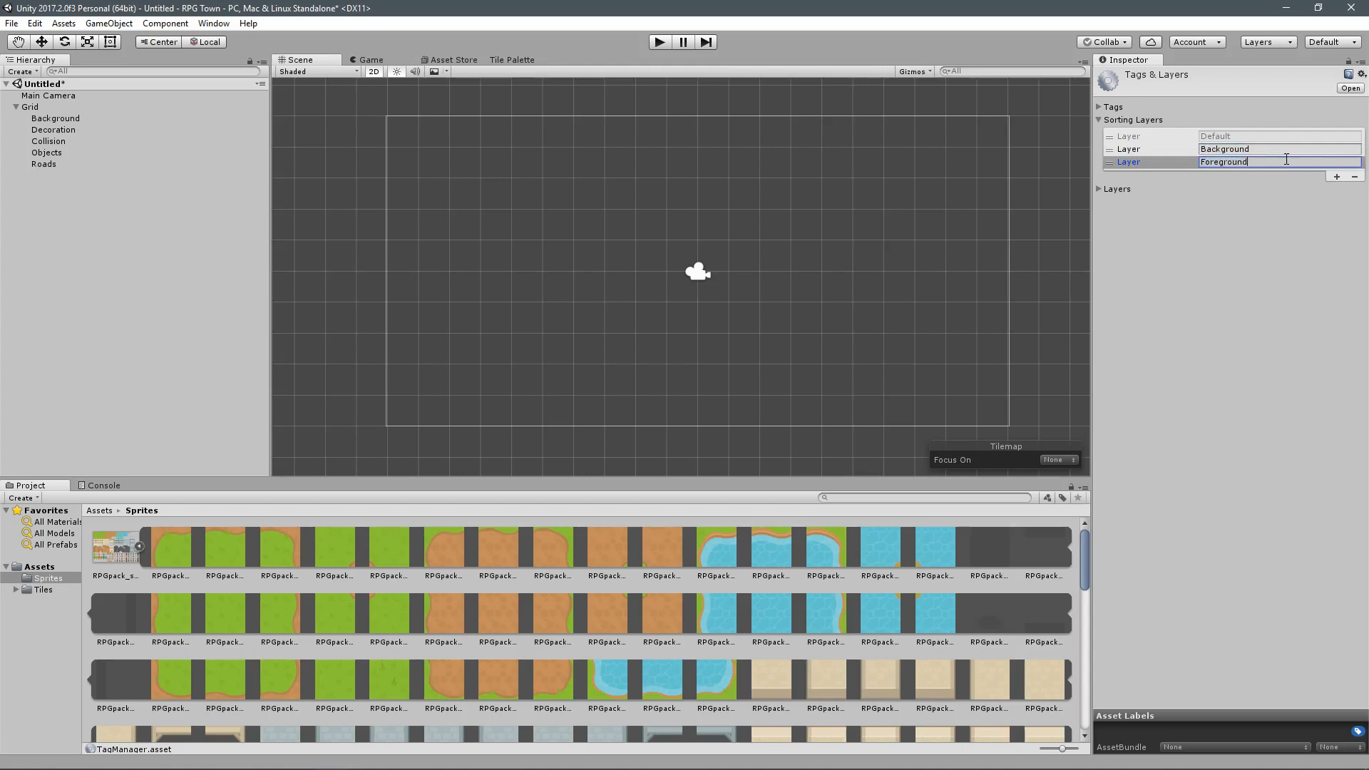
left_click(1337, 176)
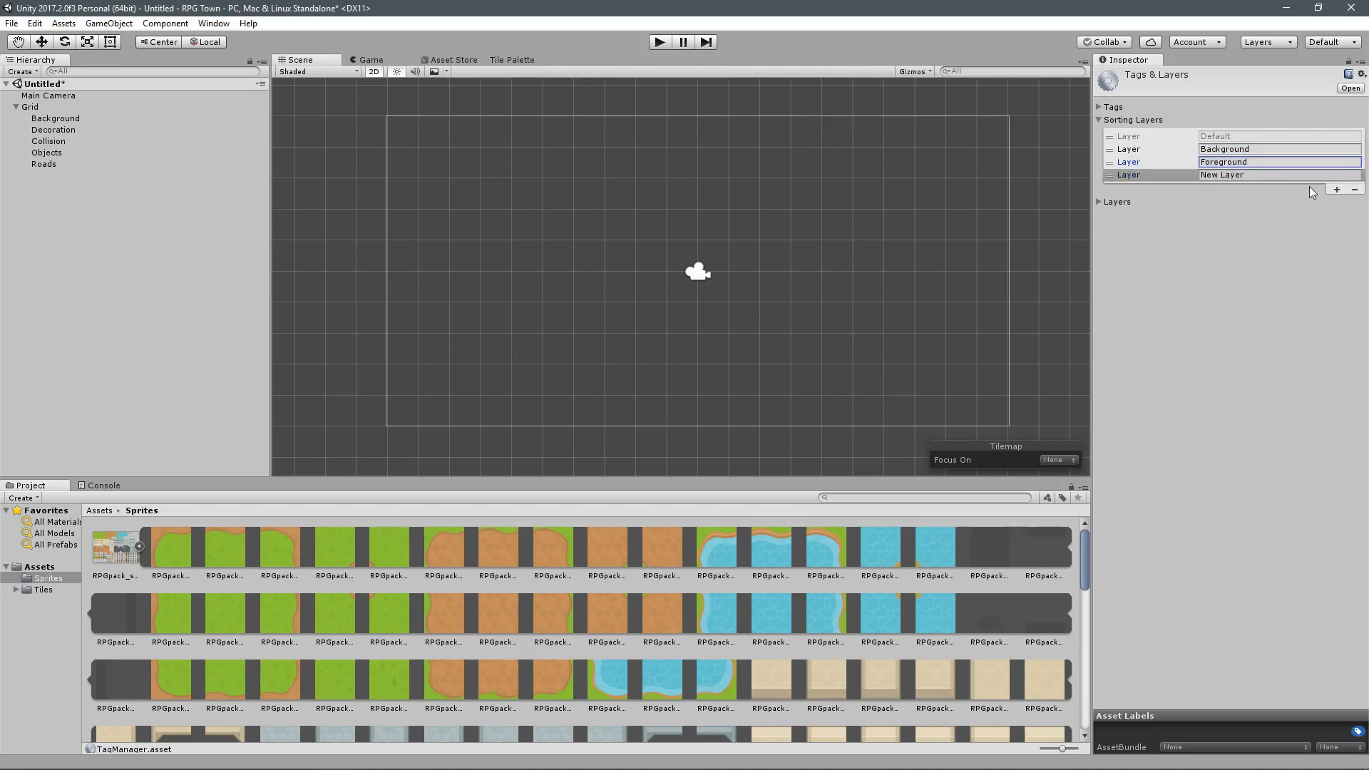
left_click(1288, 175)
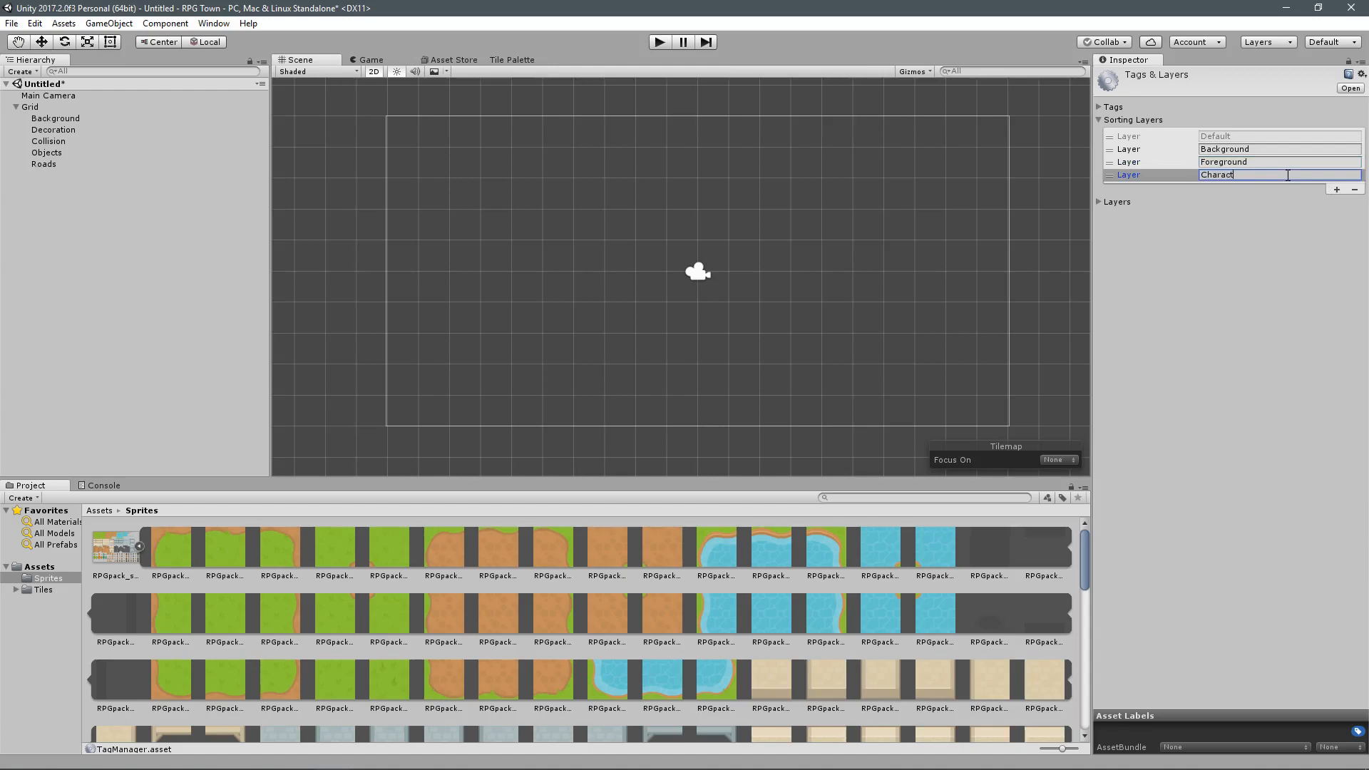
Step: Add a sorting layer named Collision and reorder it to sit directly after Default, ahead of Background
left_click(1337, 191)
left_click(1262, 186)
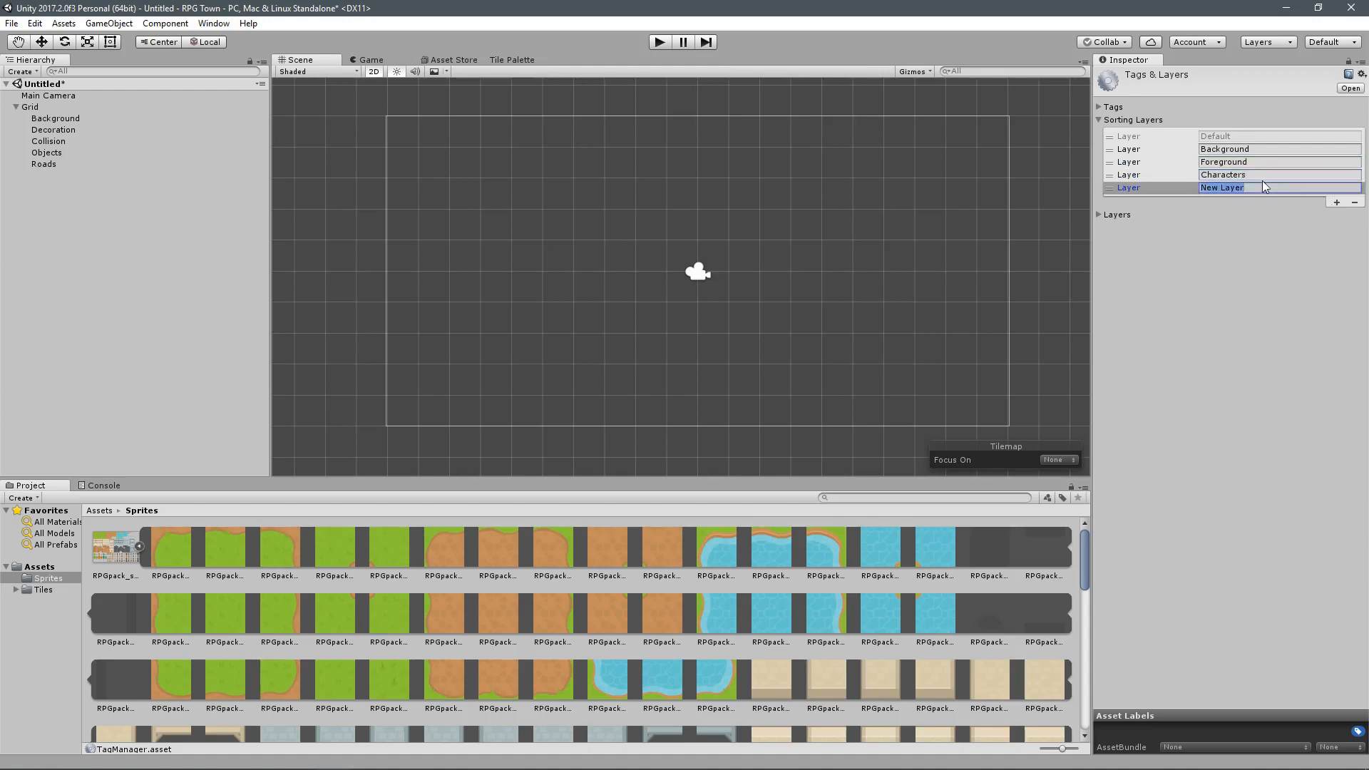
type("Collision")
left_click_drag(1107, 194, 1135, 164)
left_click(1121, 166)
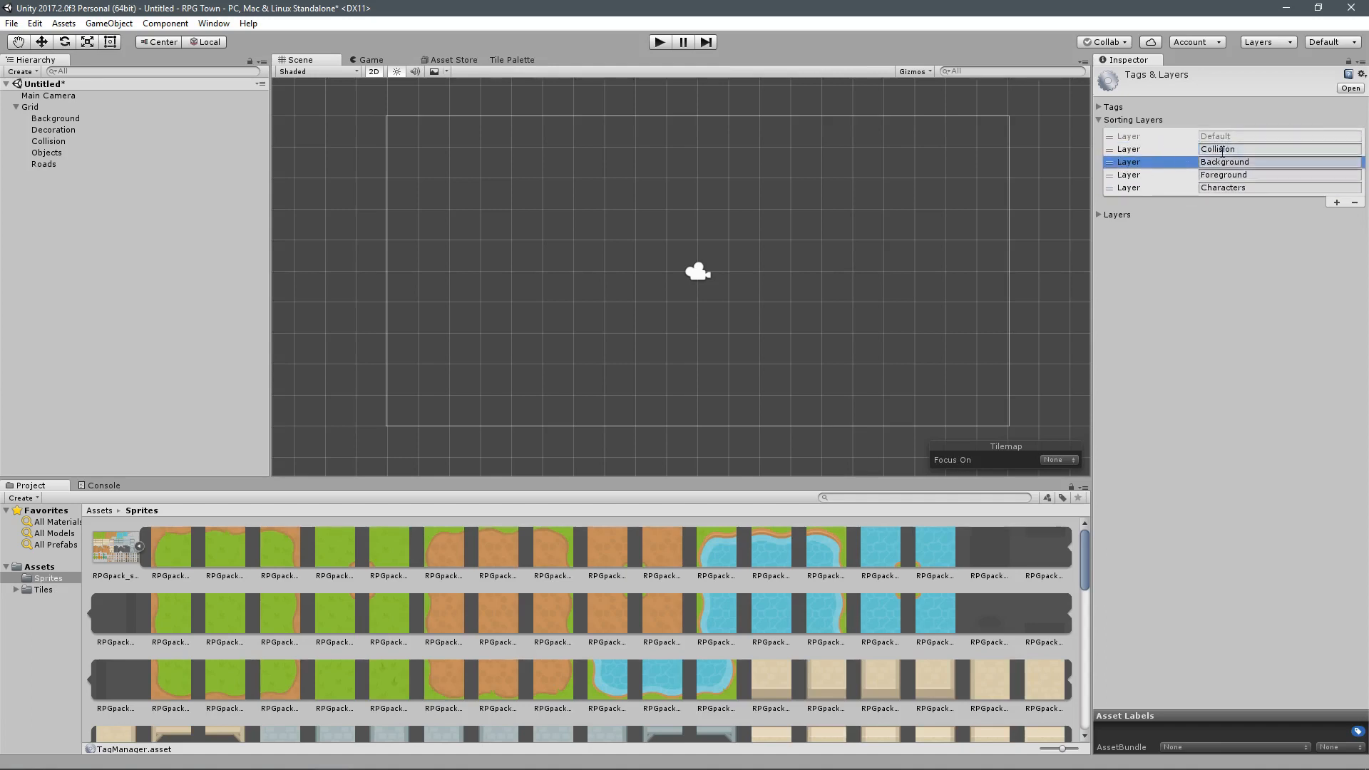
left_click(1129, 178)
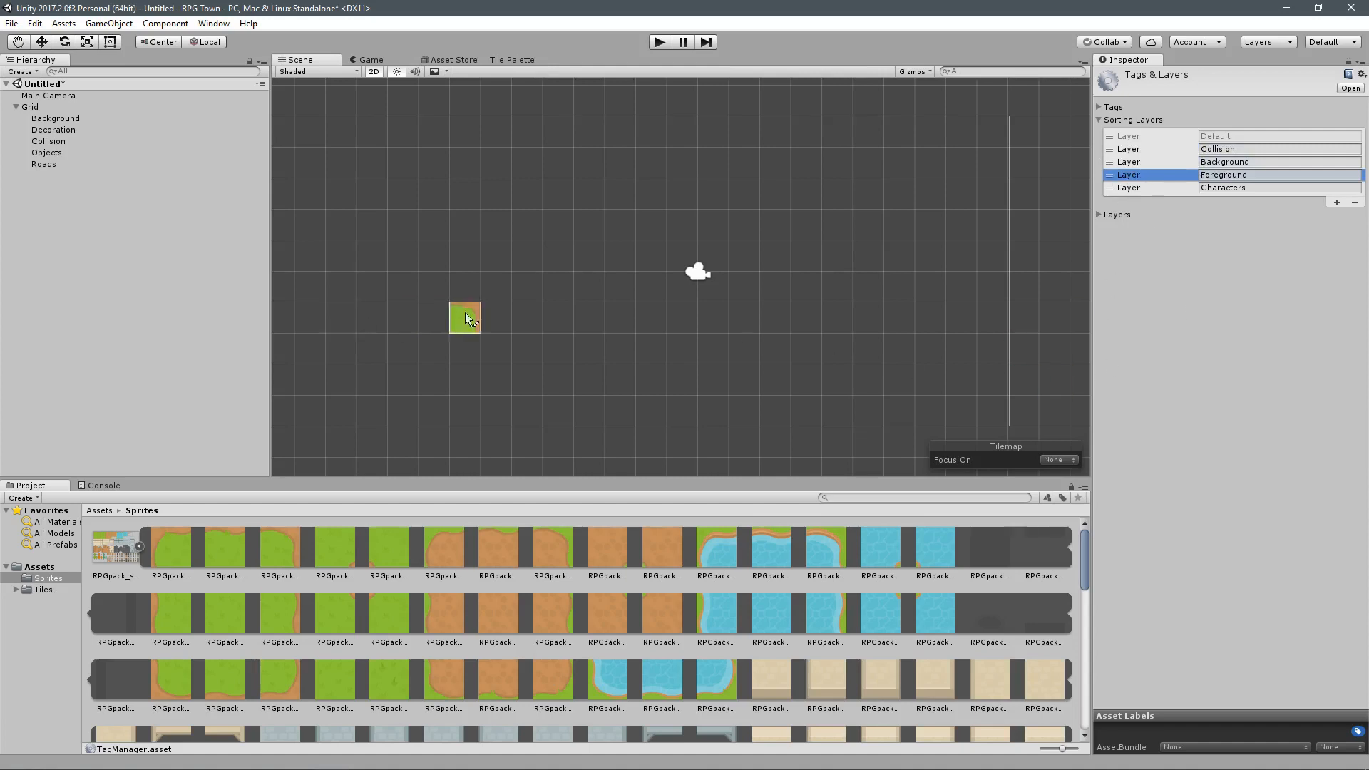
Step: Dock the Tile Palette between the Scene view and the Inspector, and adjust its width so the tiles are accessible
left_click_drag(512, 60, 999, 264)
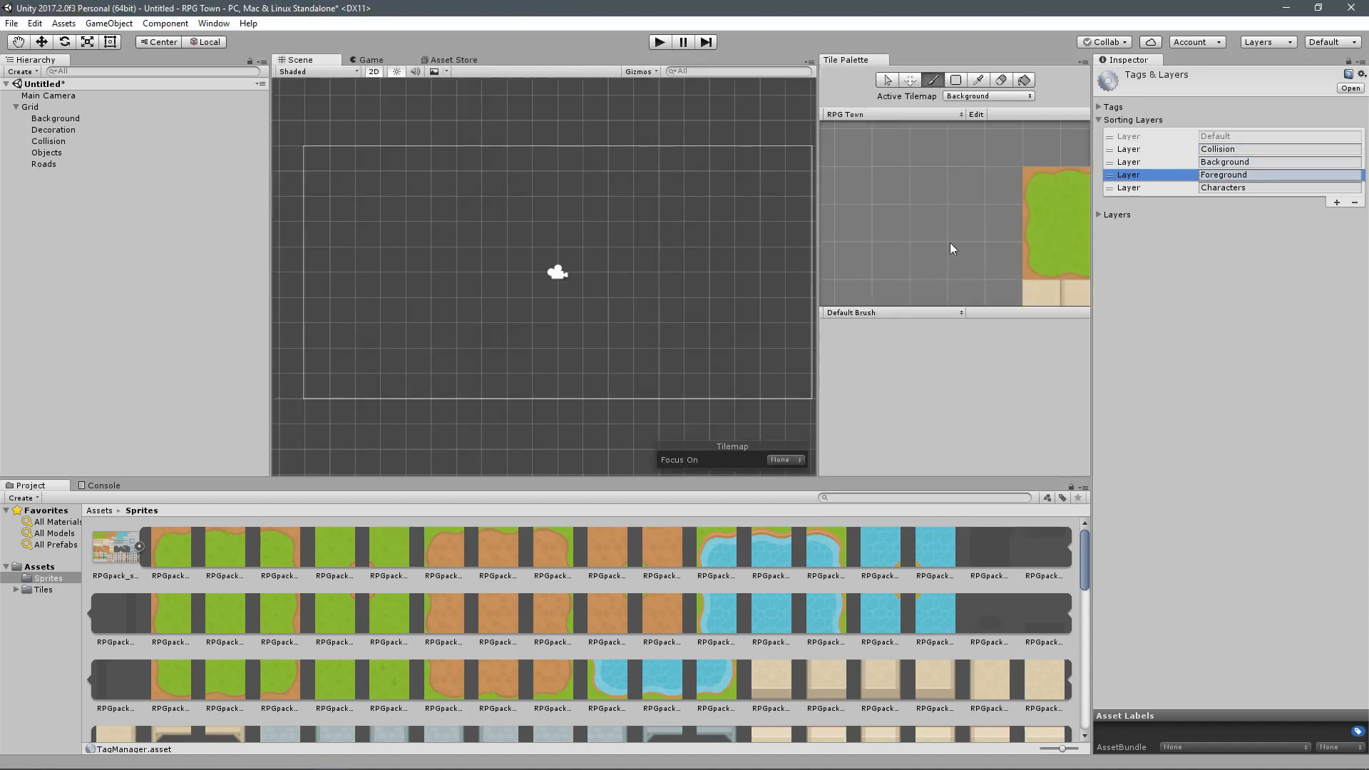
middle_click_drag(1069, 231, 934, 196)
scroll(957, 198, "down", 5)
middle_click_drag(999, 233, 972, 204)
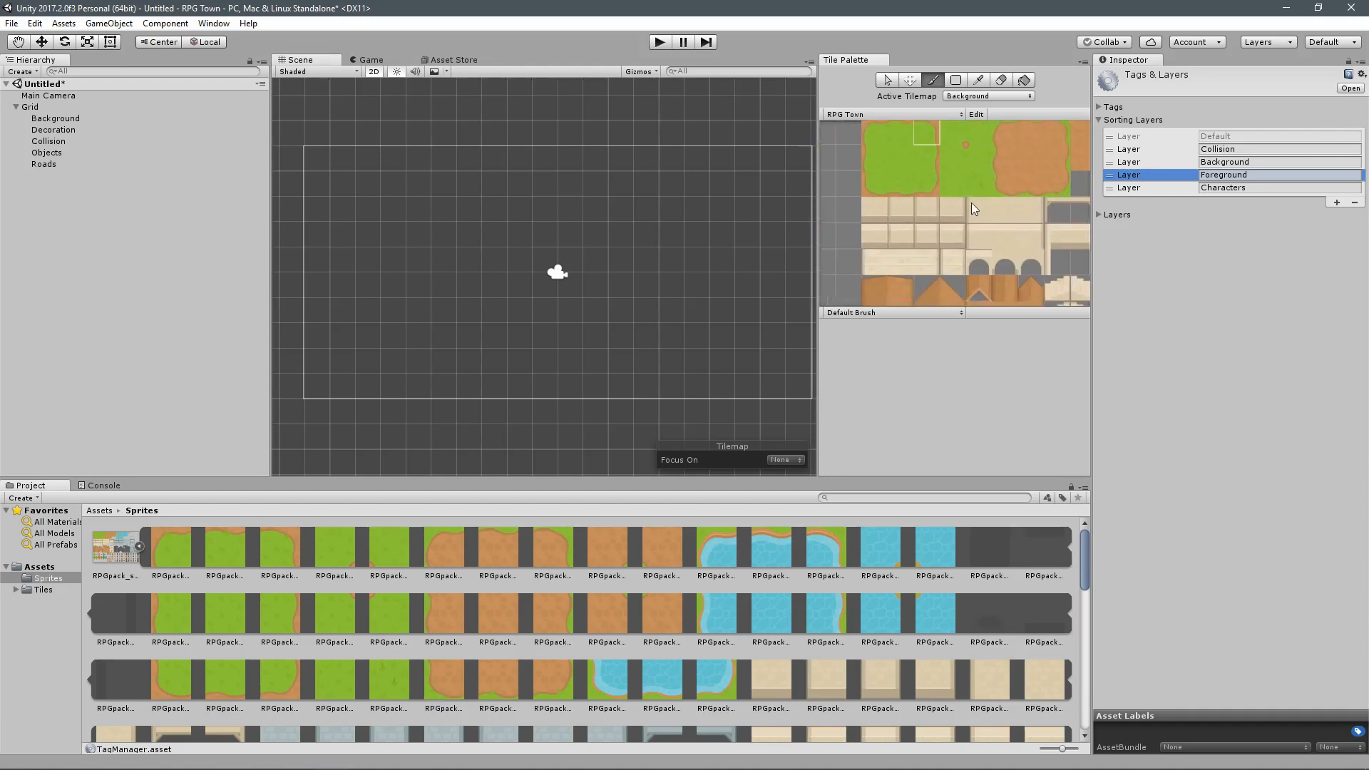
left_click_drag(1092, 220, 999, 214)
middle_click_drag(923, 205, 803, 208)
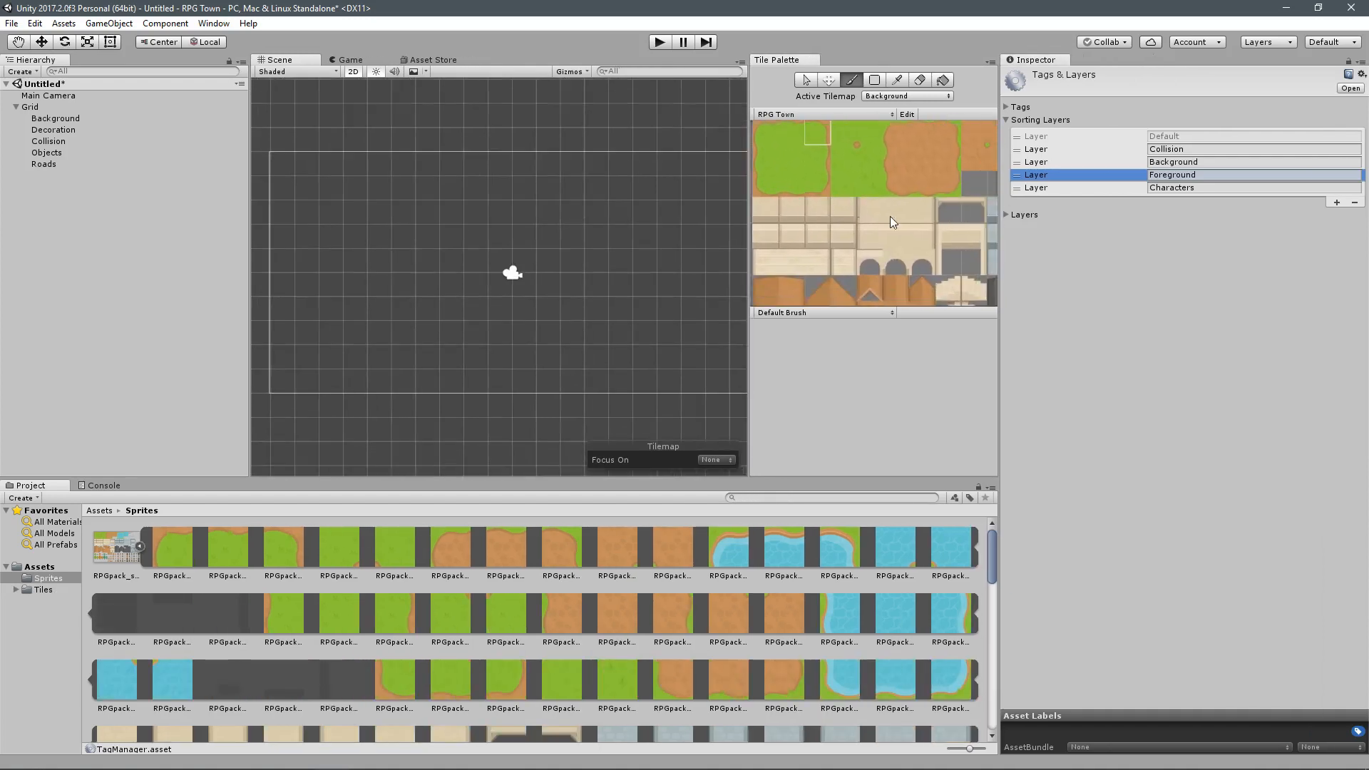
left_click_drag(999, 254, 1109, 242)
middle_click_drag(1054, 242, 971, 241)
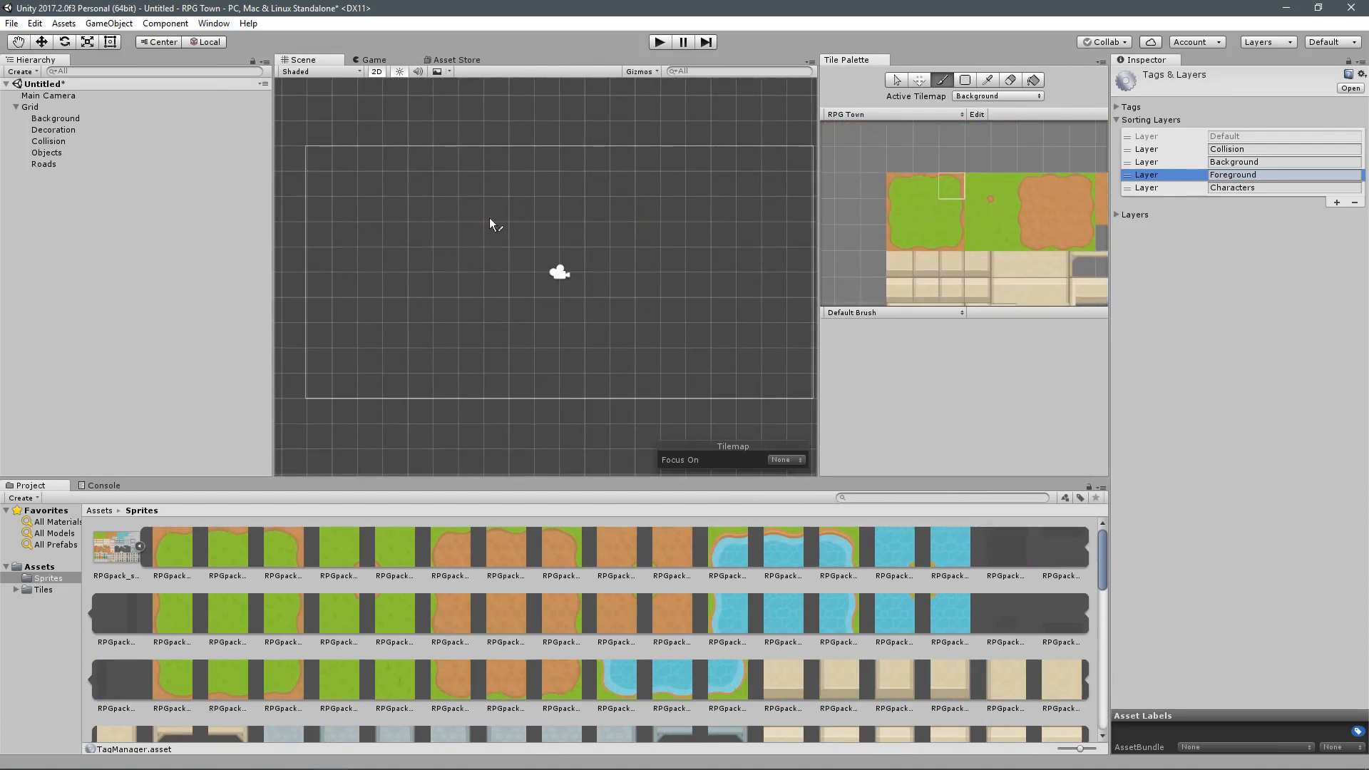
Step: Box-fill the whole camera area of the Background tilemap with the plain centre grass tile from the RPG Town palette
left_click(927, 212)
left_click(964, 80)
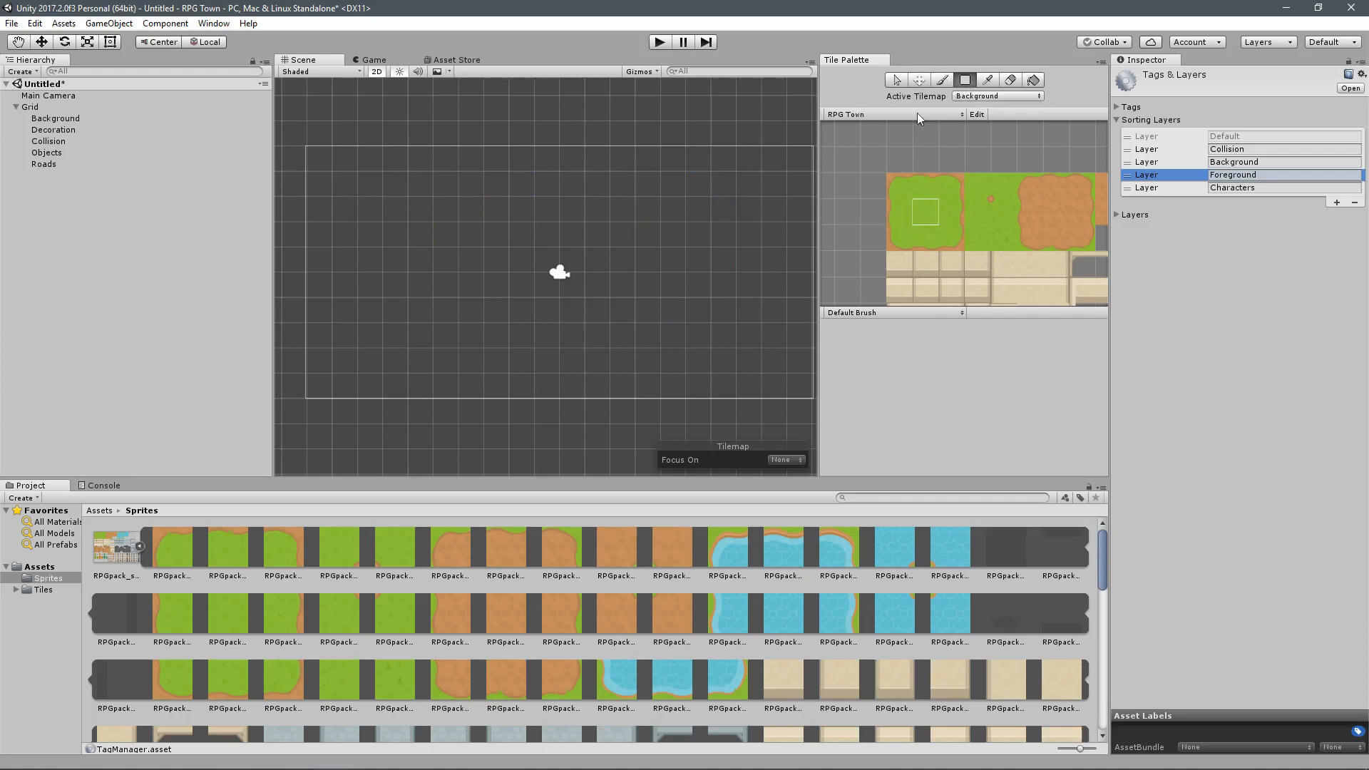
middle_click_drag(445, 208, 564, 212)
left_click_drag(436, 163, 737, 342)
middle_click_drag(760, 289, 556, 246)
left_click_drag(603, 119, 768, 358)
middle_click_drag(637, 312, 738, 270)
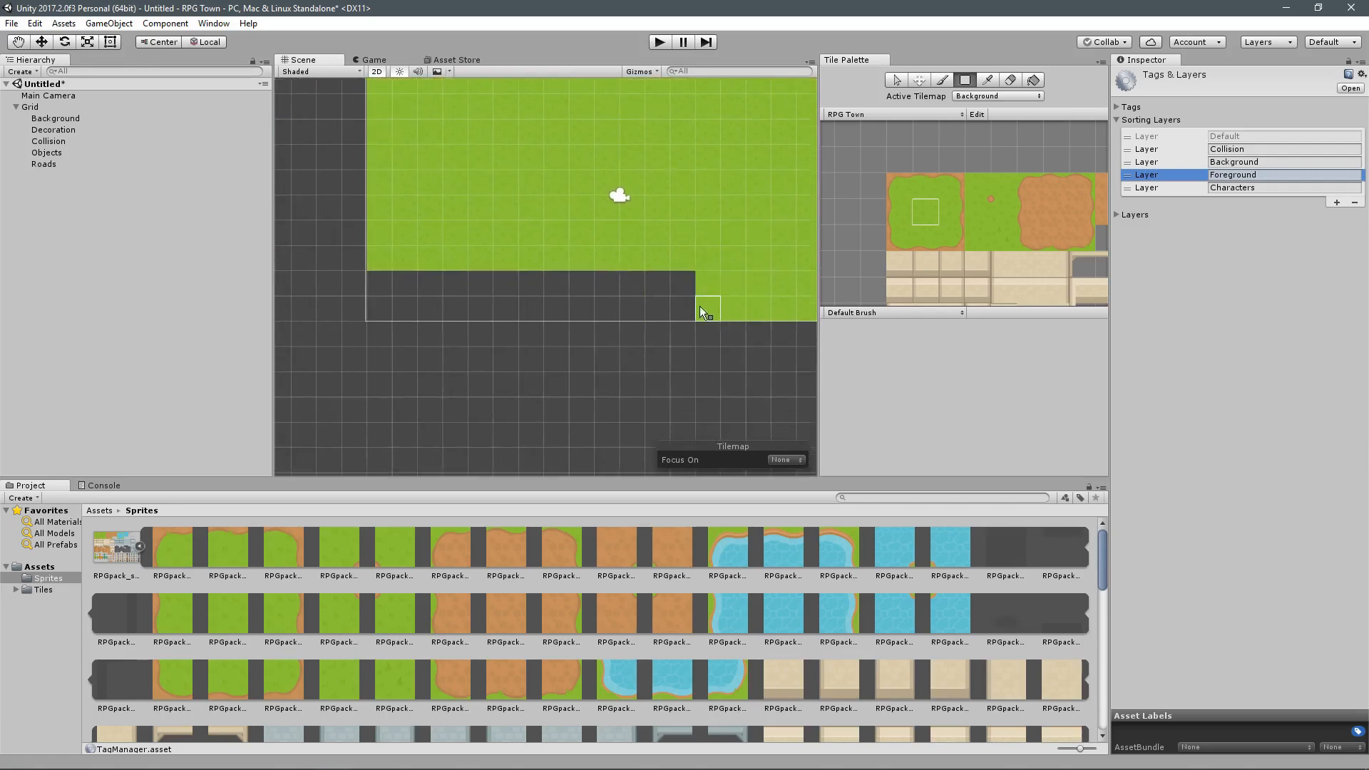
mouse_move(684, 308)
left_mouse_down()
mouse_move(627, 278)
mouse_move(388, 280)
left_mouse_up()
middle_click_drag(608, 217, 596, 274)
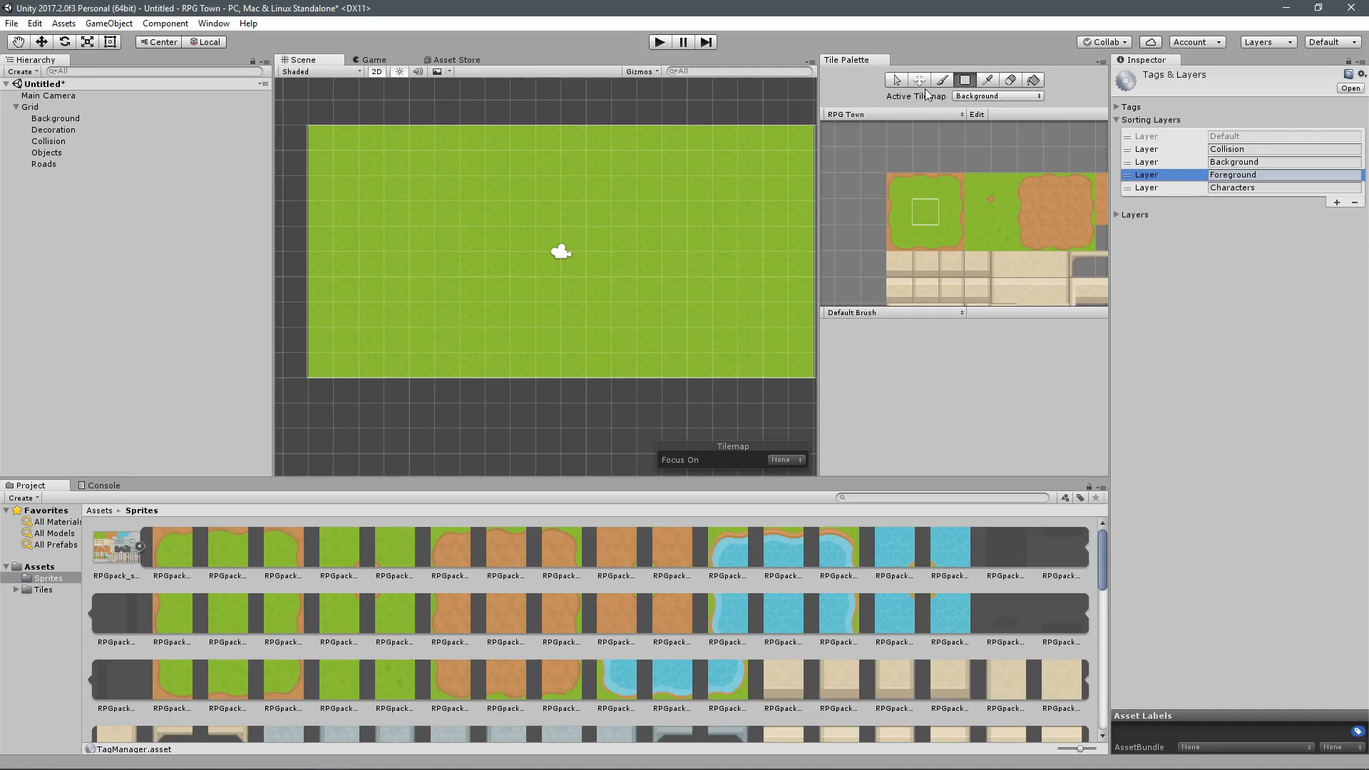
Step: Make Roads the active tilemap for painting
left_click(985, 96)
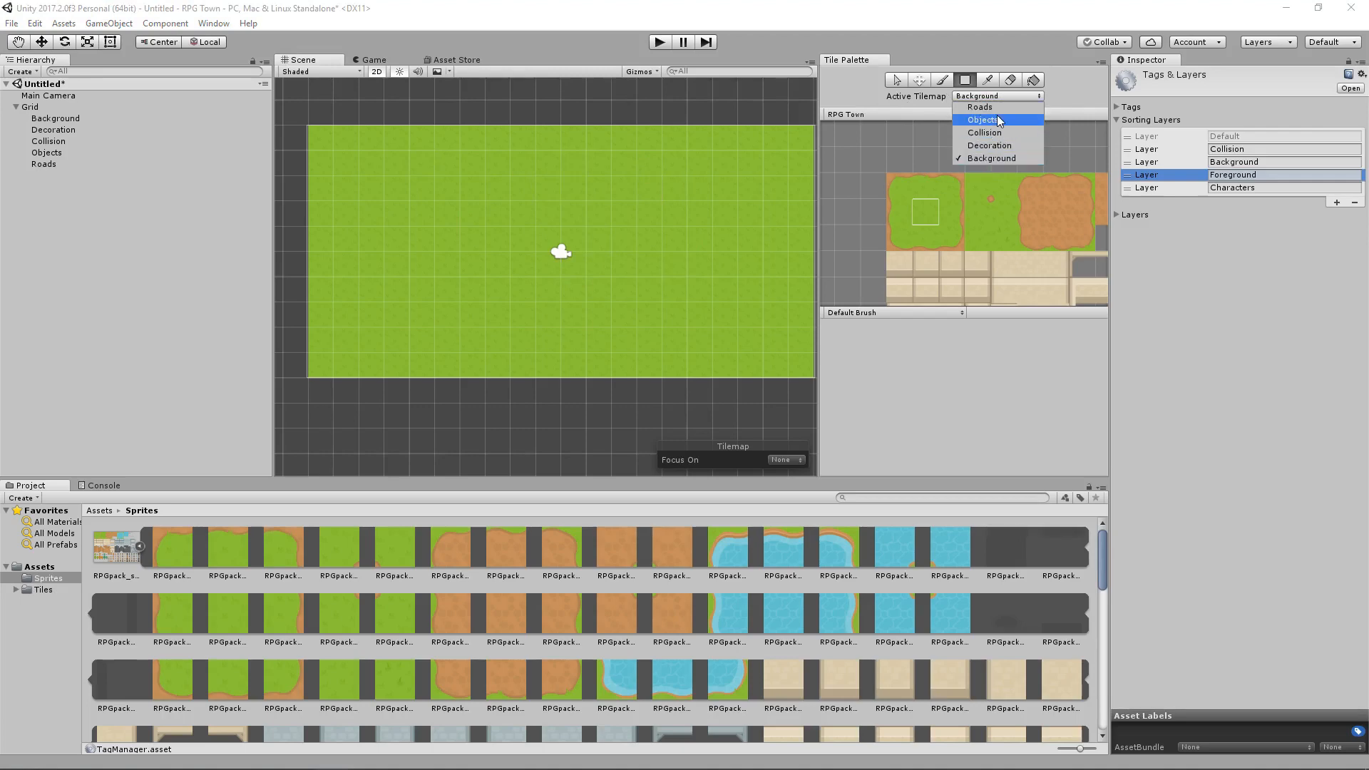
middle_click_drag(706, 247, 651, 236)
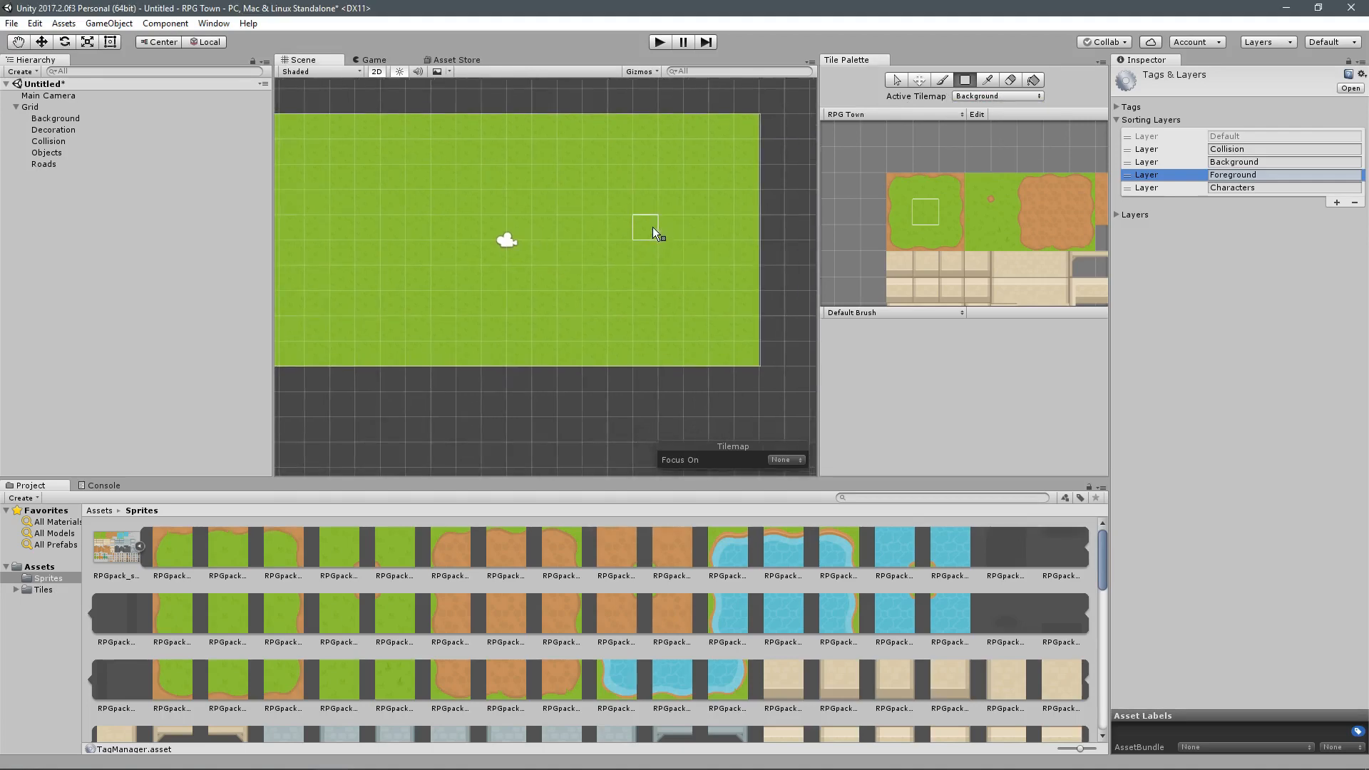
left_click(998, 96)
left_click(994, 107)
Step: Paint a one-tile-high horizontal strip of plain dirt from the grass's right edge towards the middle, undoing the last stroke
left_click(1056, 212)
left_click(705, 282)
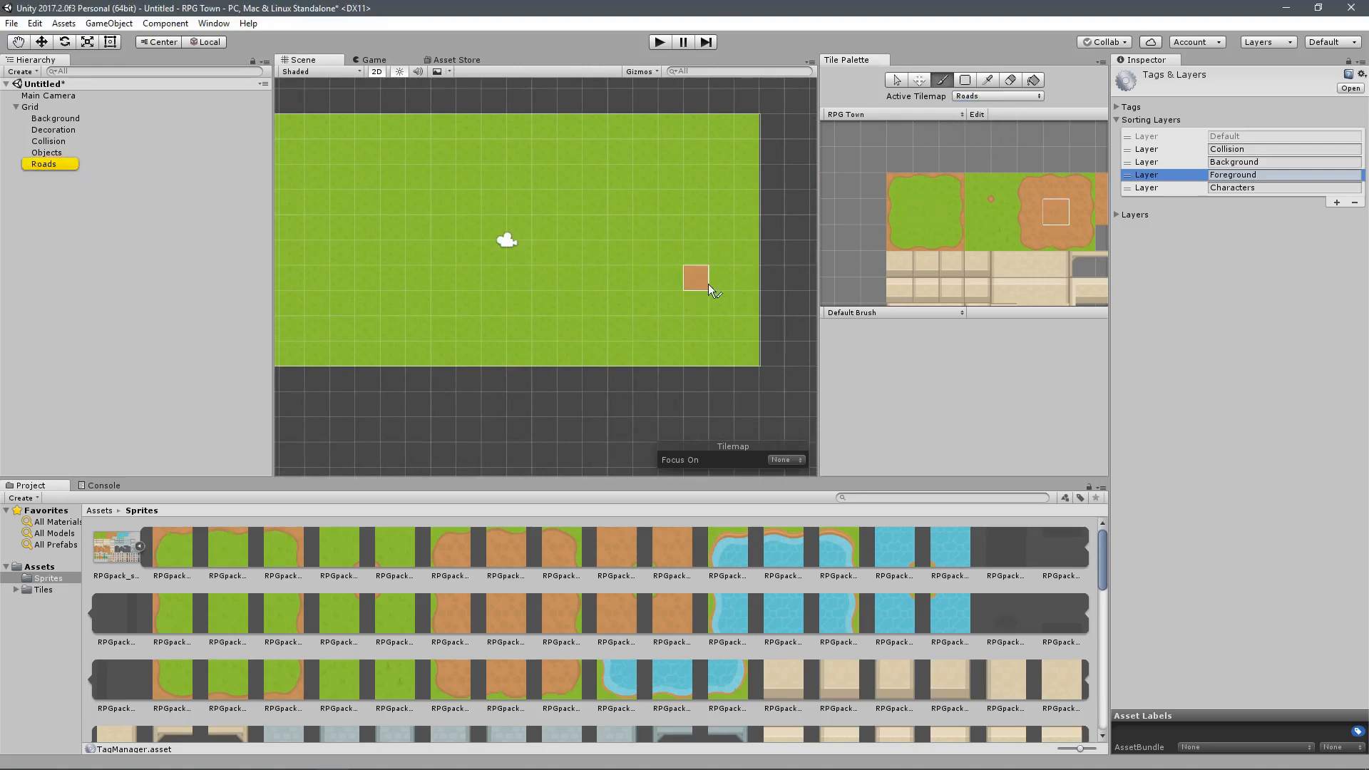
mouse_move(709, 285)
left_mouse_down()
mouse_move(750, 286)
mouse_move(541, 279)
left_mouse_up()
middle_click_drag(542, 279, 639, 285)
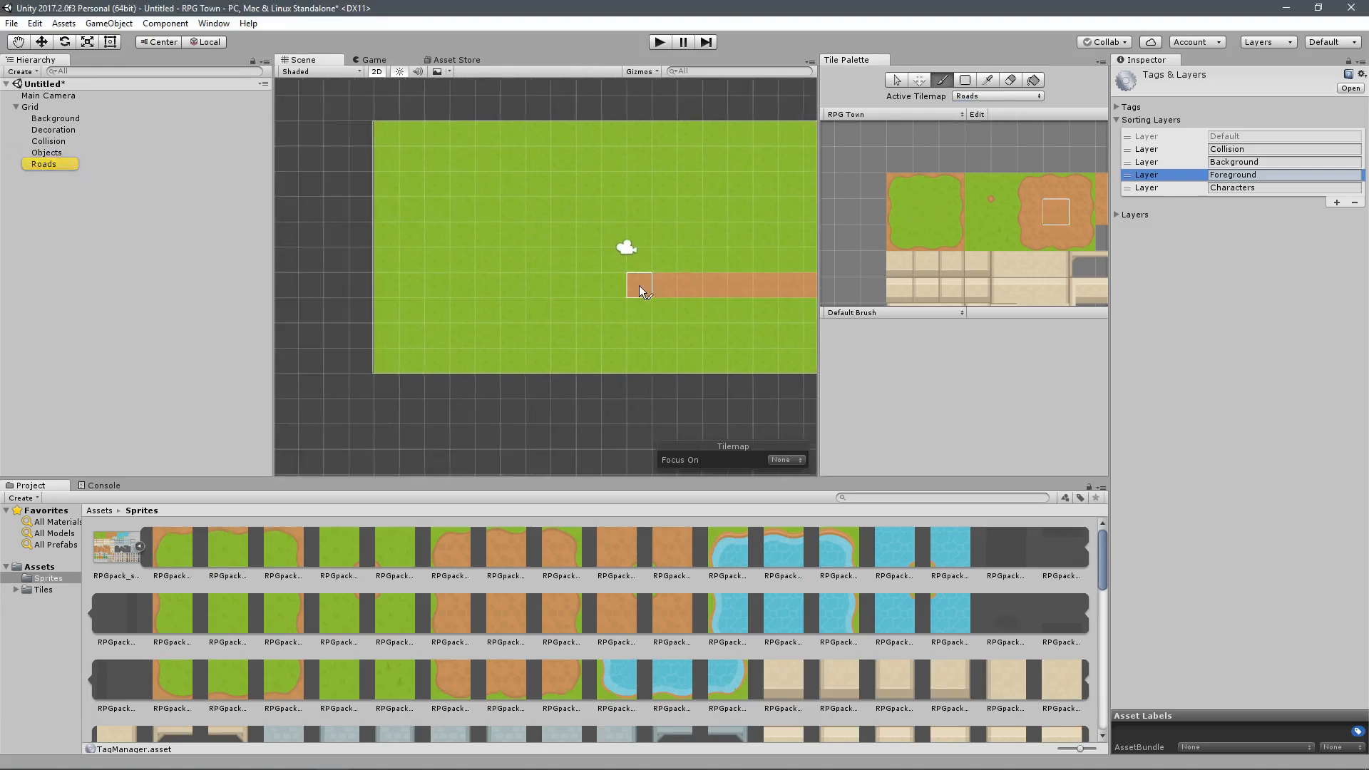
left_click_drag(639, 287, 515, 286)
middle_click_drag(519, 251, 476, 255)
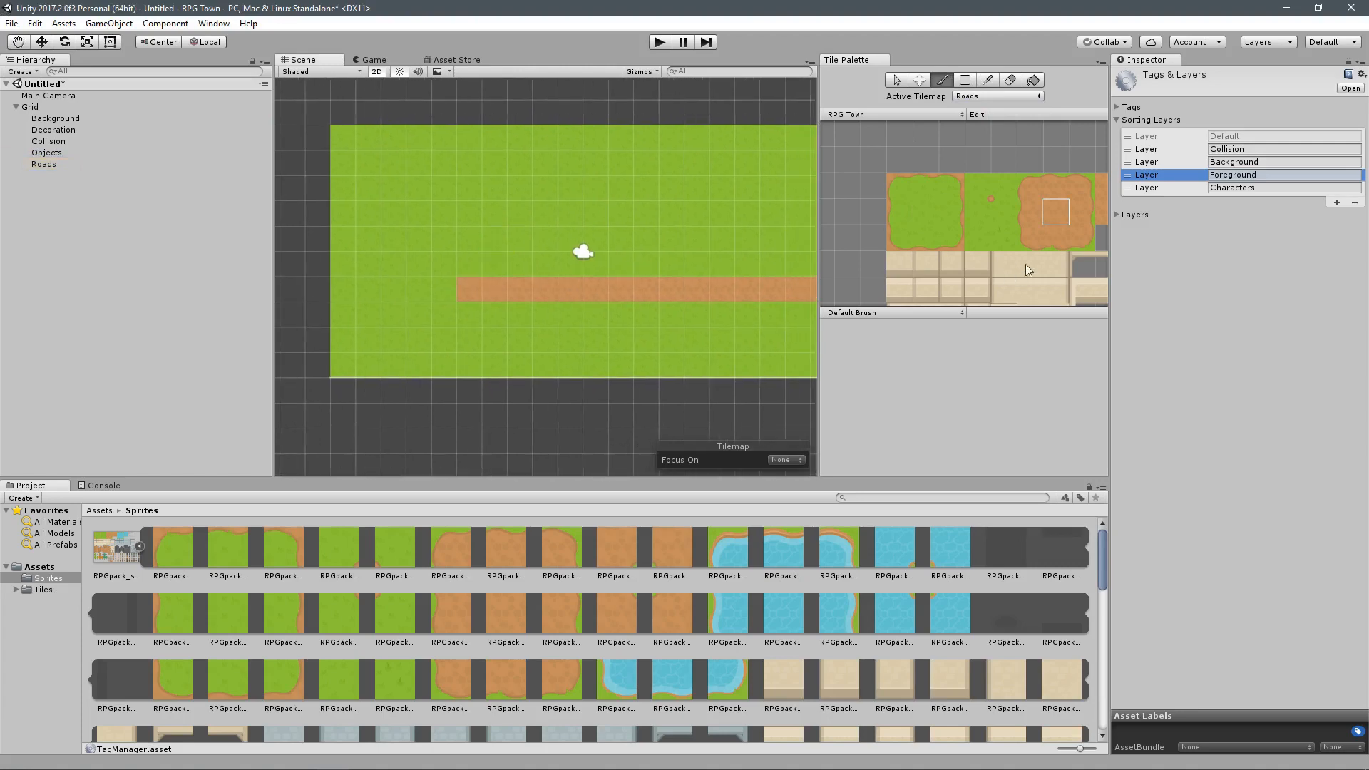
key("ctrl+z")
Step: Paint a row of top-edge dirt tiles above the strip and a row of bottom-edge dirt tiles below it
left_click(1054, 187)
left_click(772, 264)
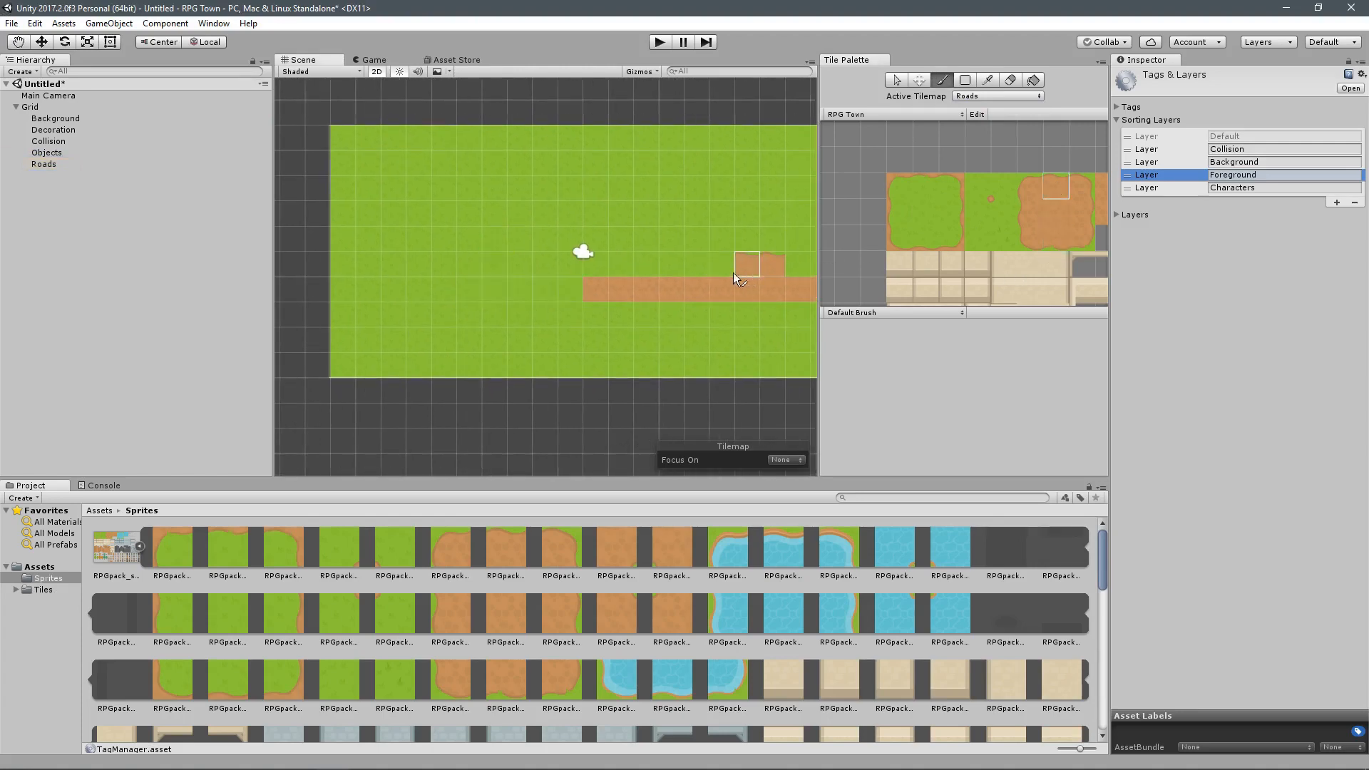
left_click_drag(736, 274, 597, 265)
left_click(1055, 247)
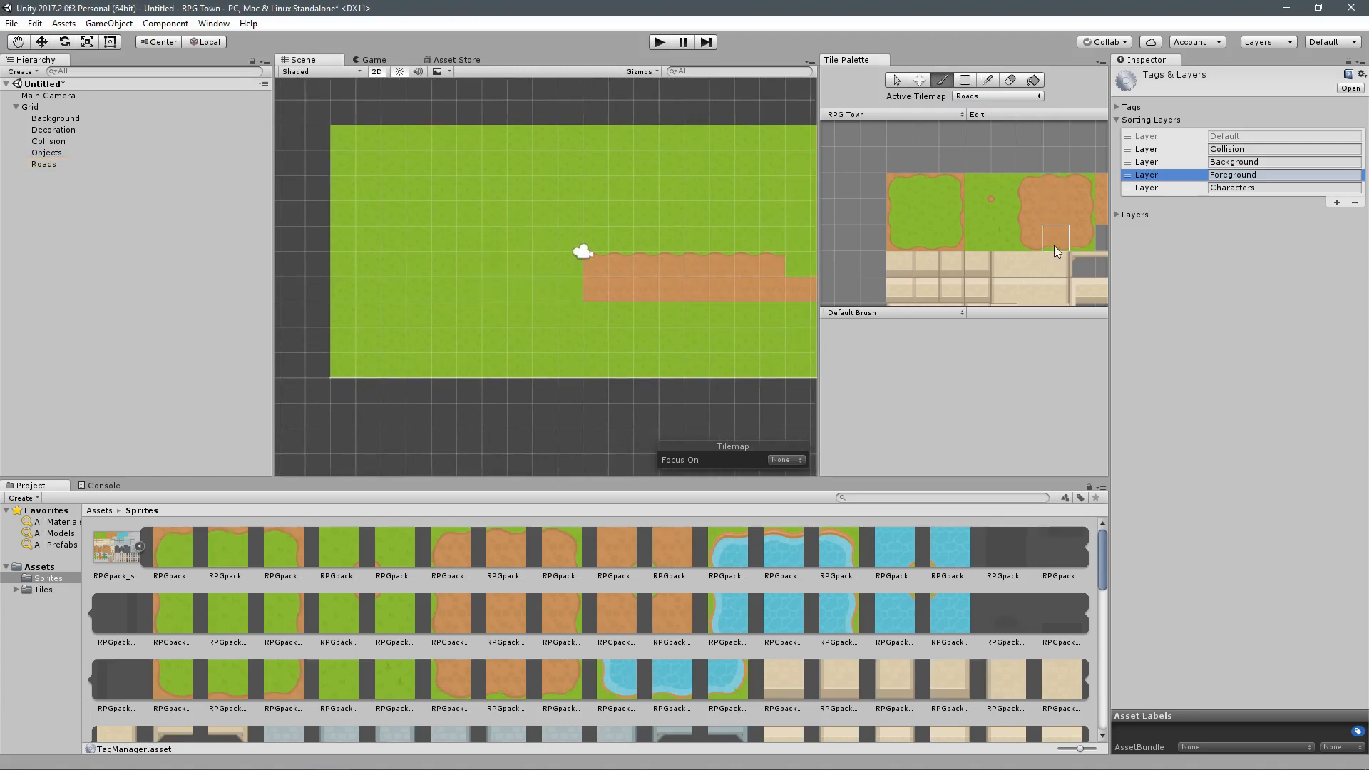
left_click_drag(772, 315, 595, 314)
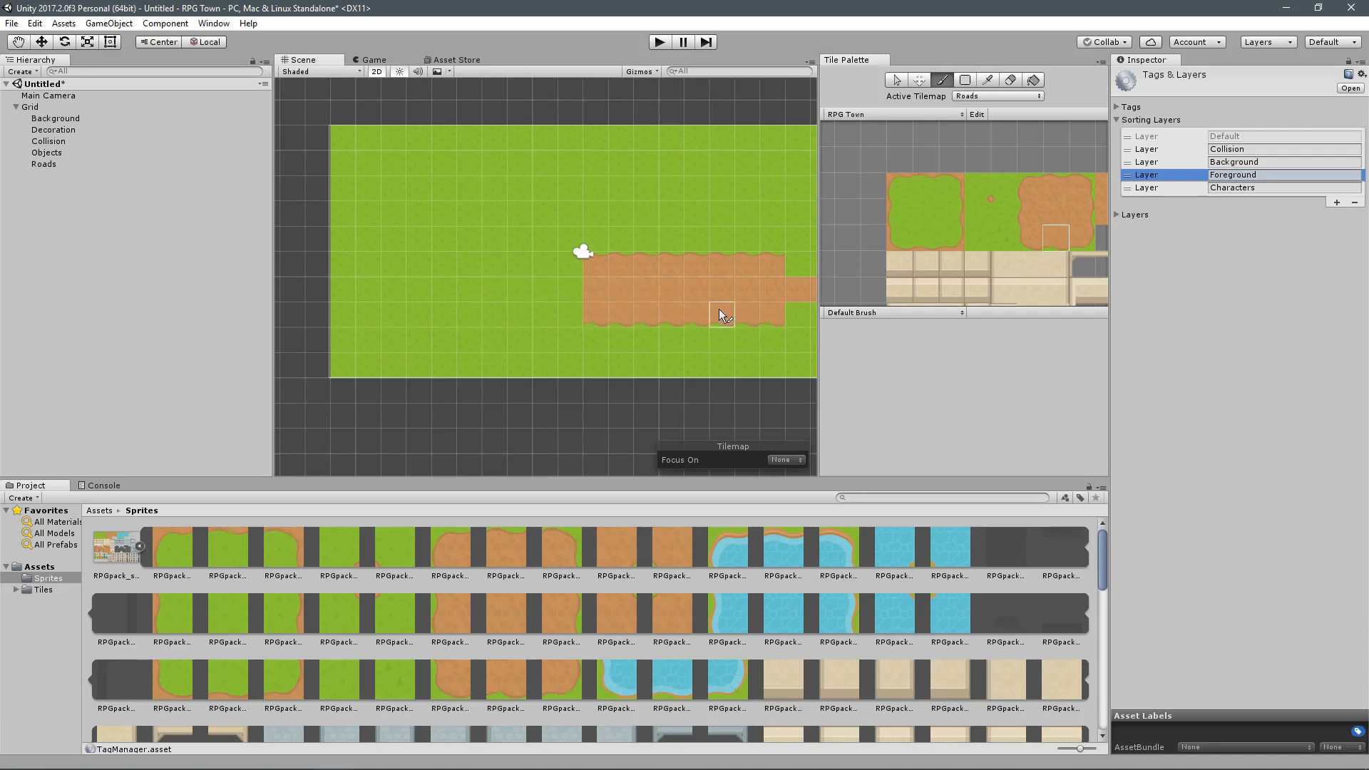
Step: Narrow the road to two rows by painting bottom-edge tiles over its middle row and erasing the lowest row
middle_click_drag(722, 314, 626, 304)
left_click_drag(713, 280, 520, 282)
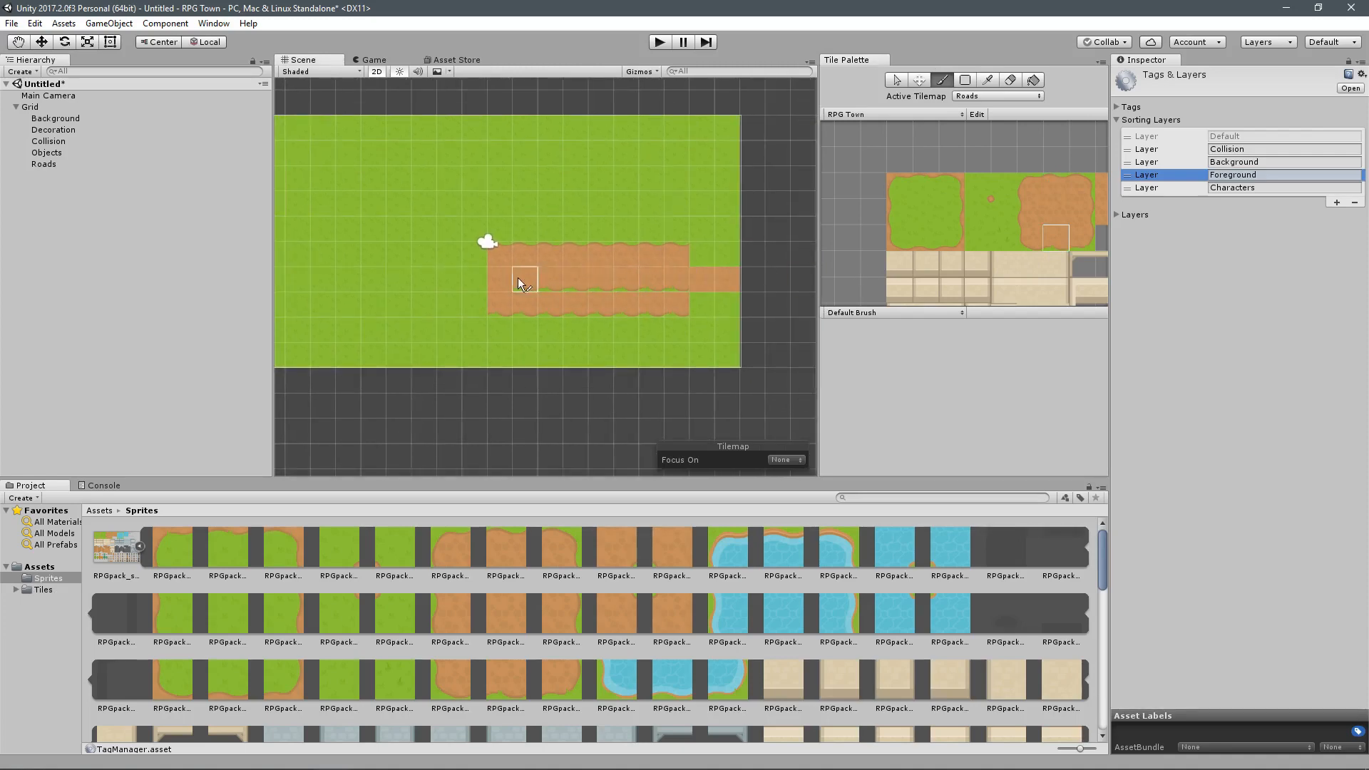
left_click(1007, 86)
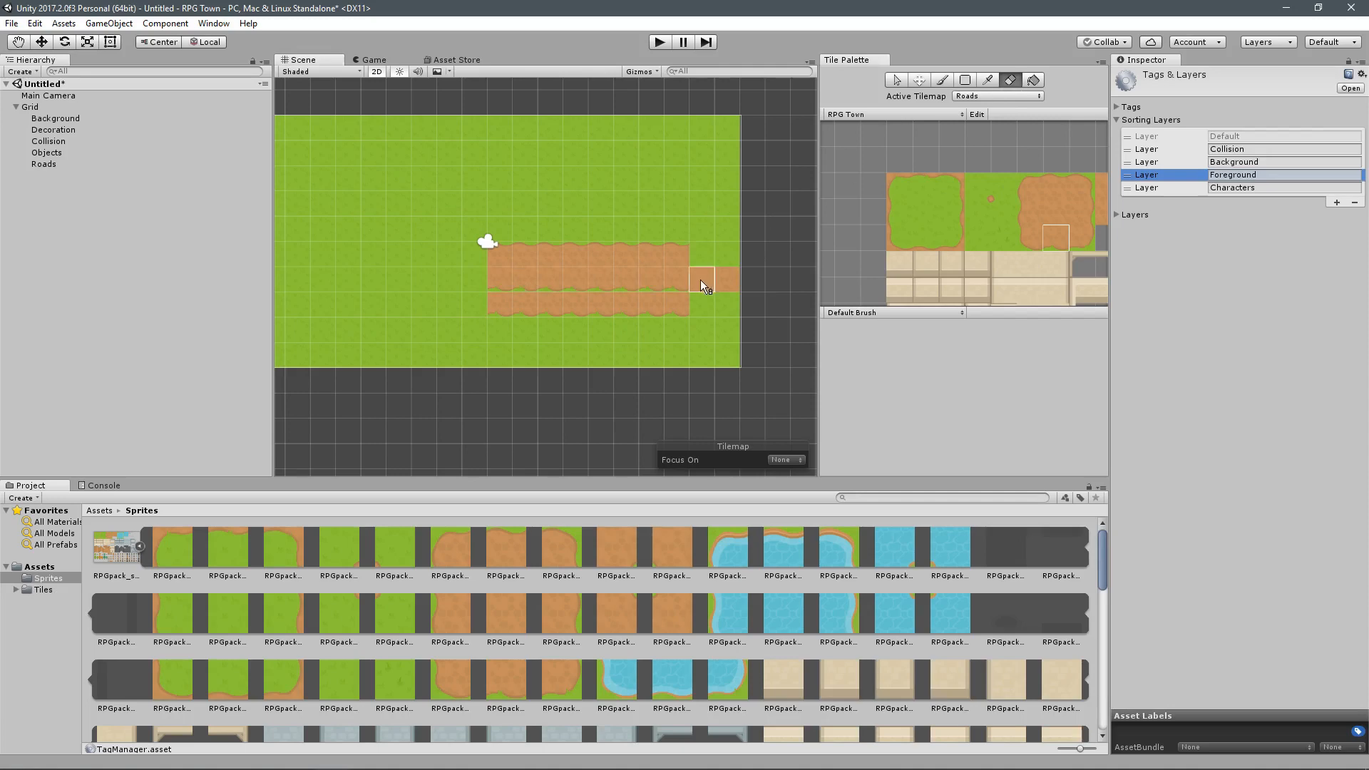
left_click_drag(684, 304, 499, 305)
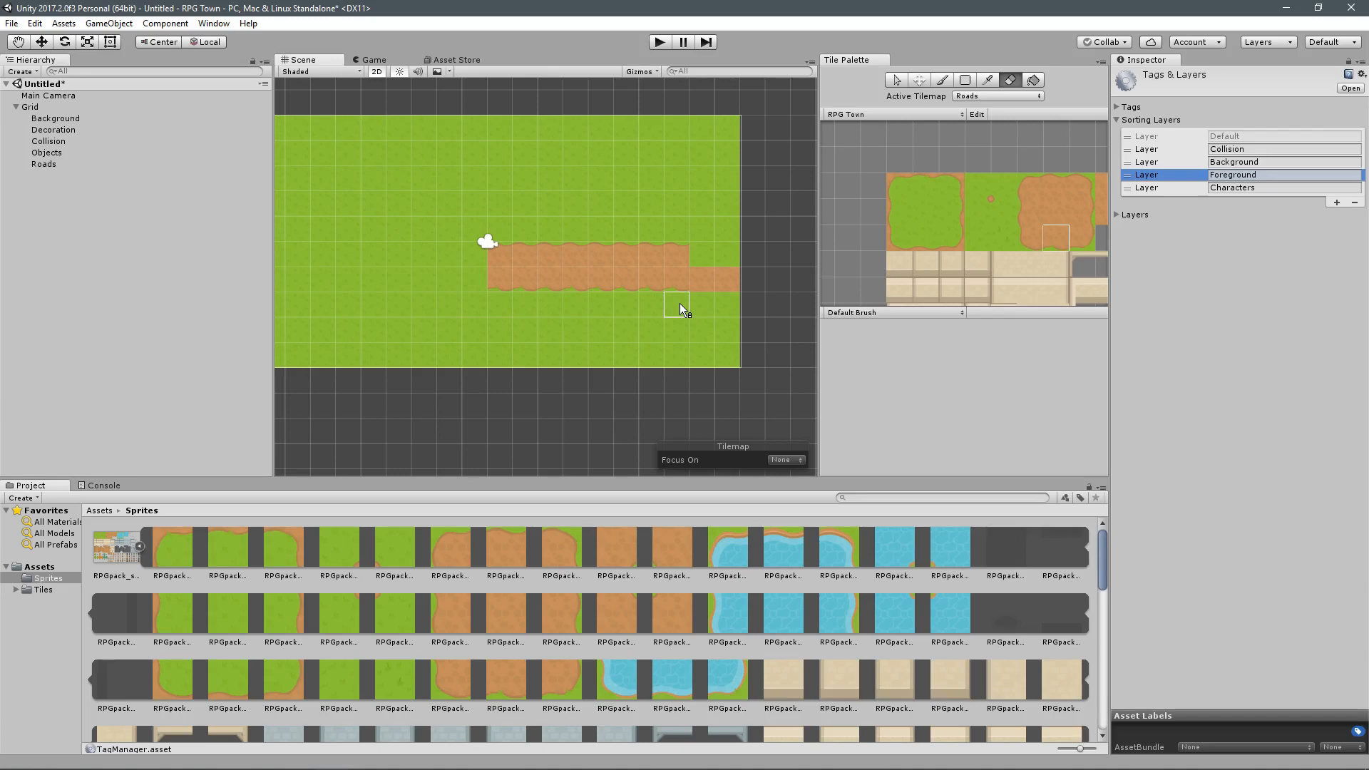
Step: Paint a separate small dirt patch above the road using the centre, left-edge, right-edge, top-edge and top-left corner tiles
left_click(1052, 213)
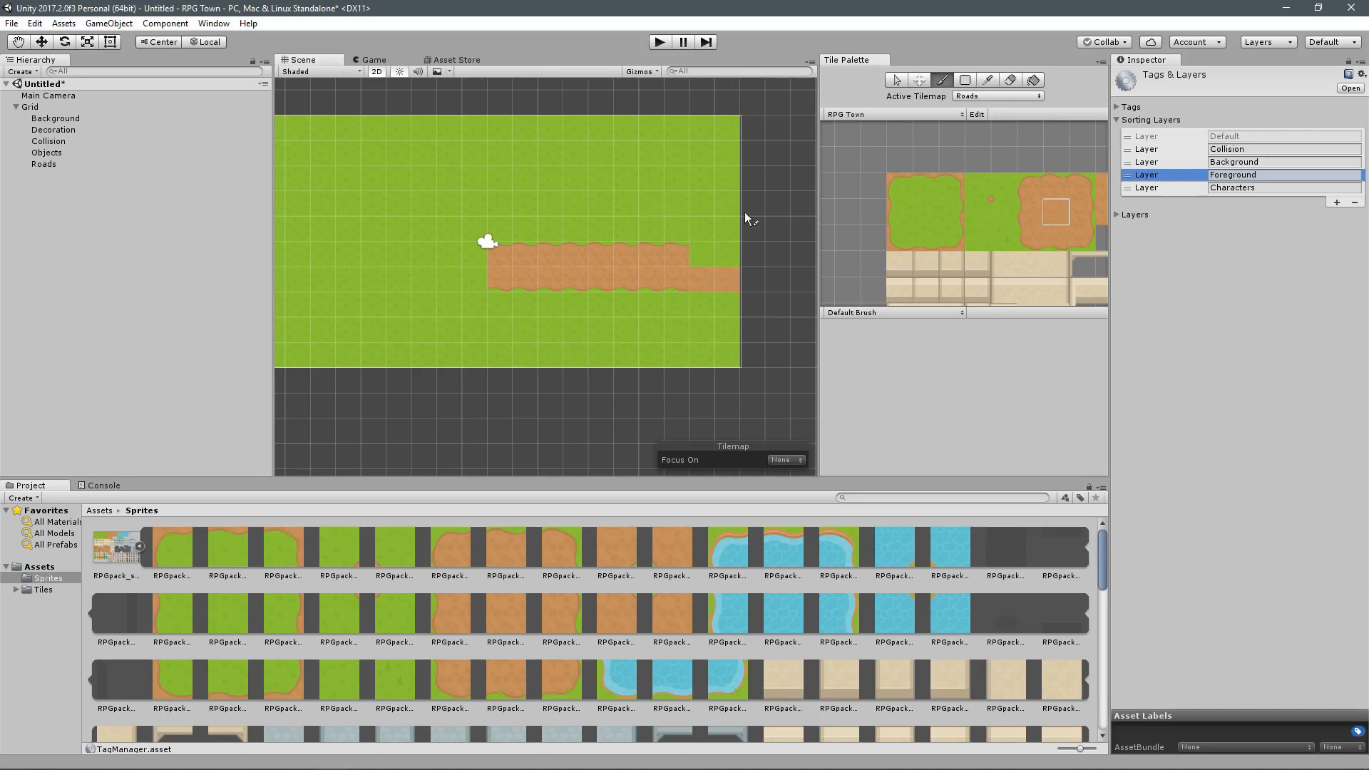
left_click(676, 203)
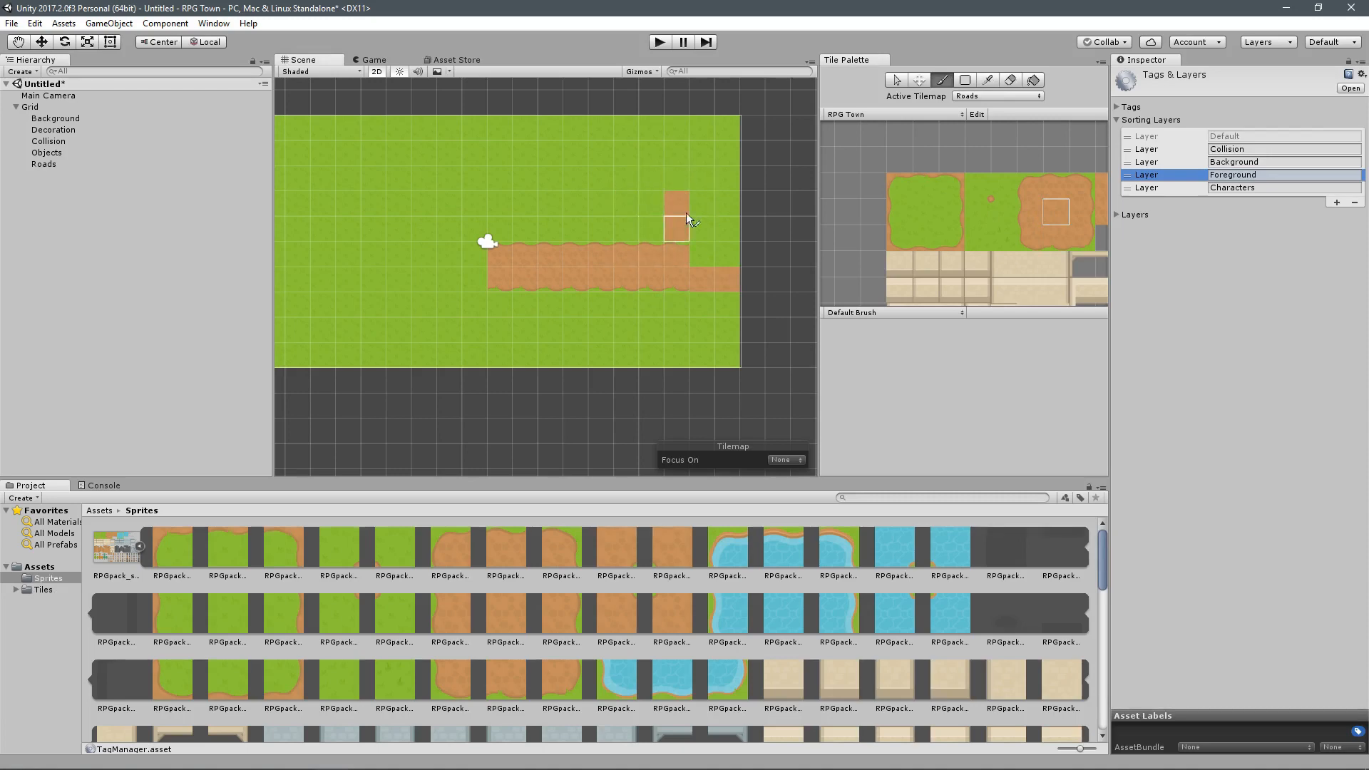
left_click(653, 208)
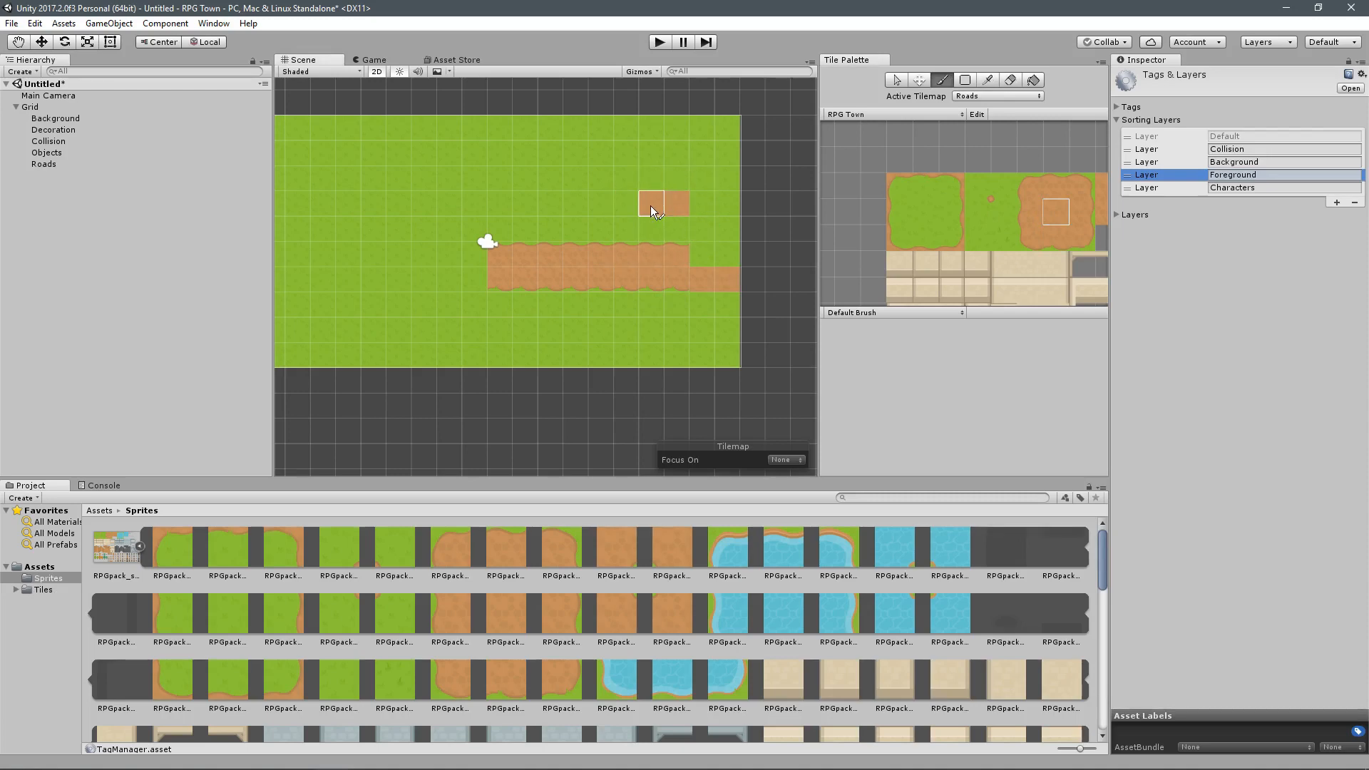
left_click(1027, 211)
left_click(1082, 212)
left_click(701, 205)
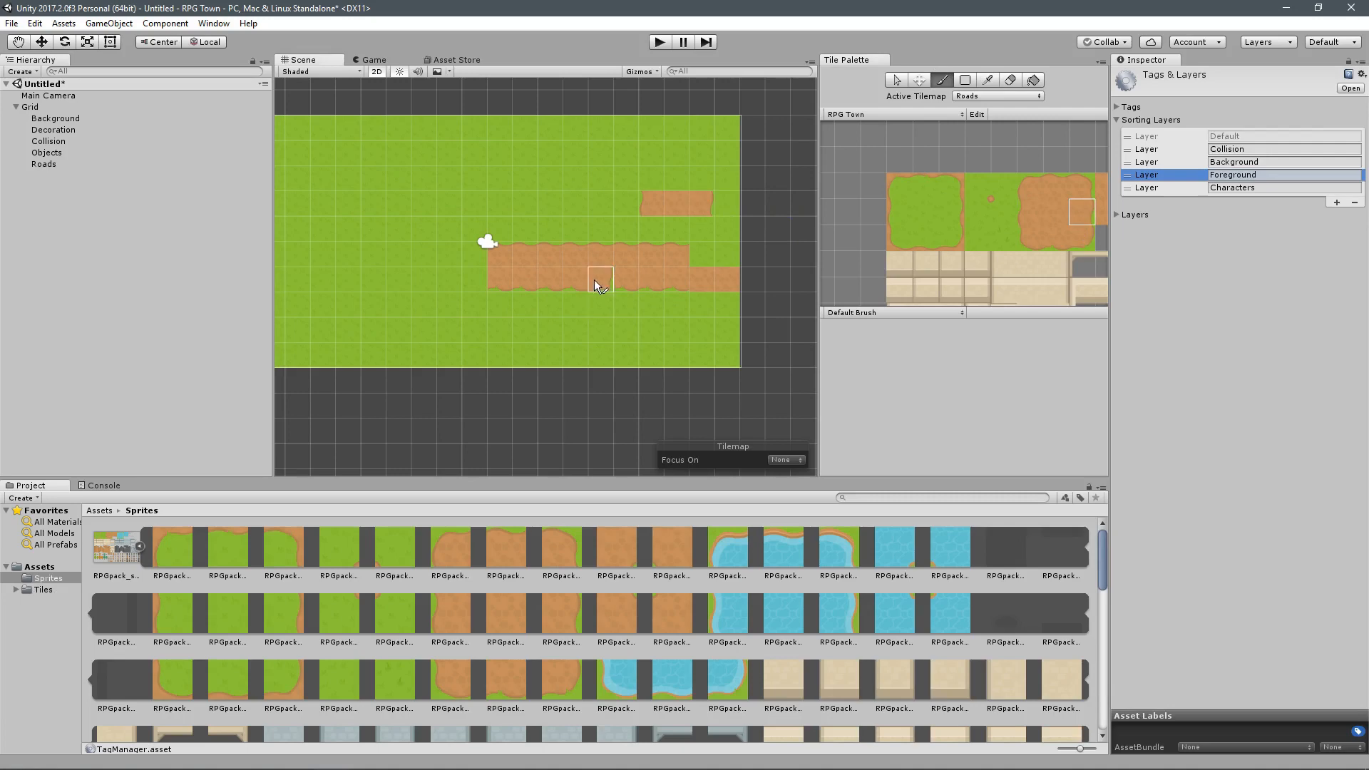
key("i")
left_click(1062, 193)
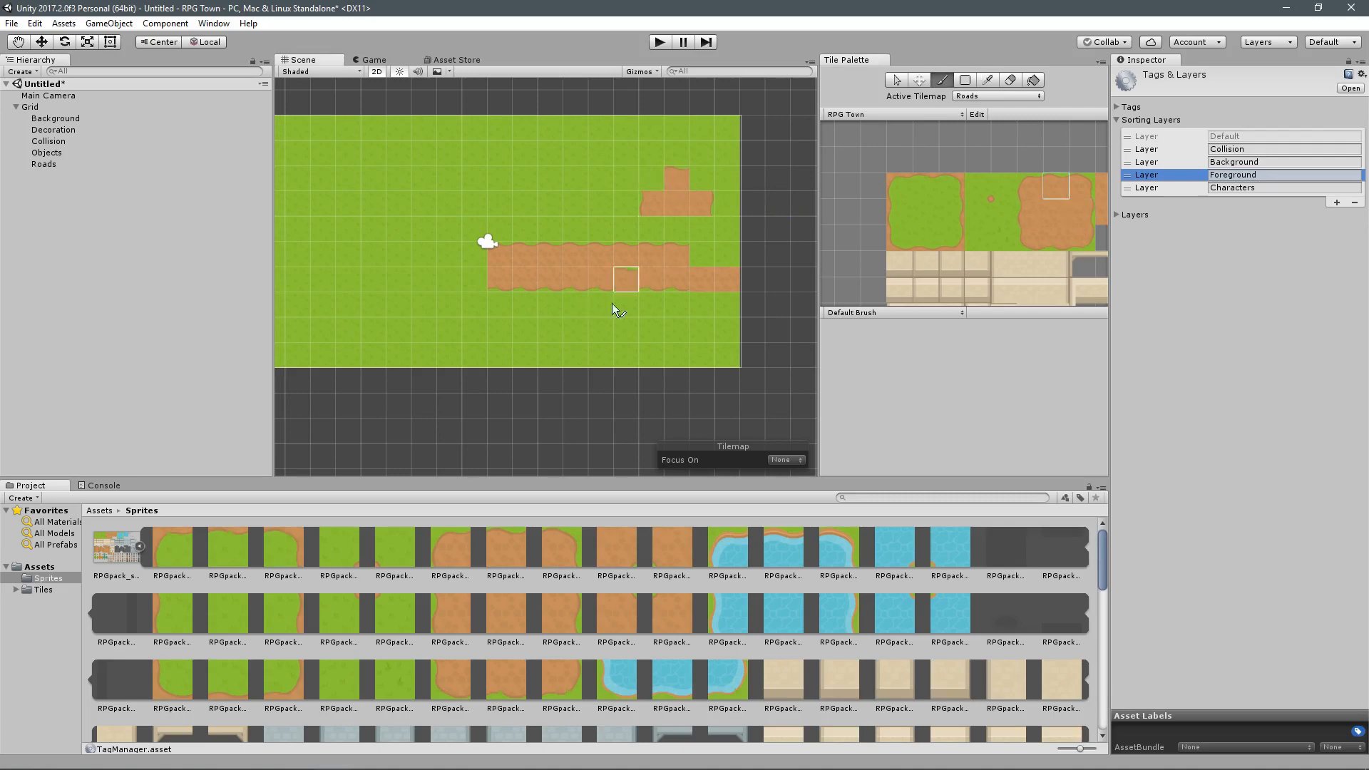
left_click(686, 182)
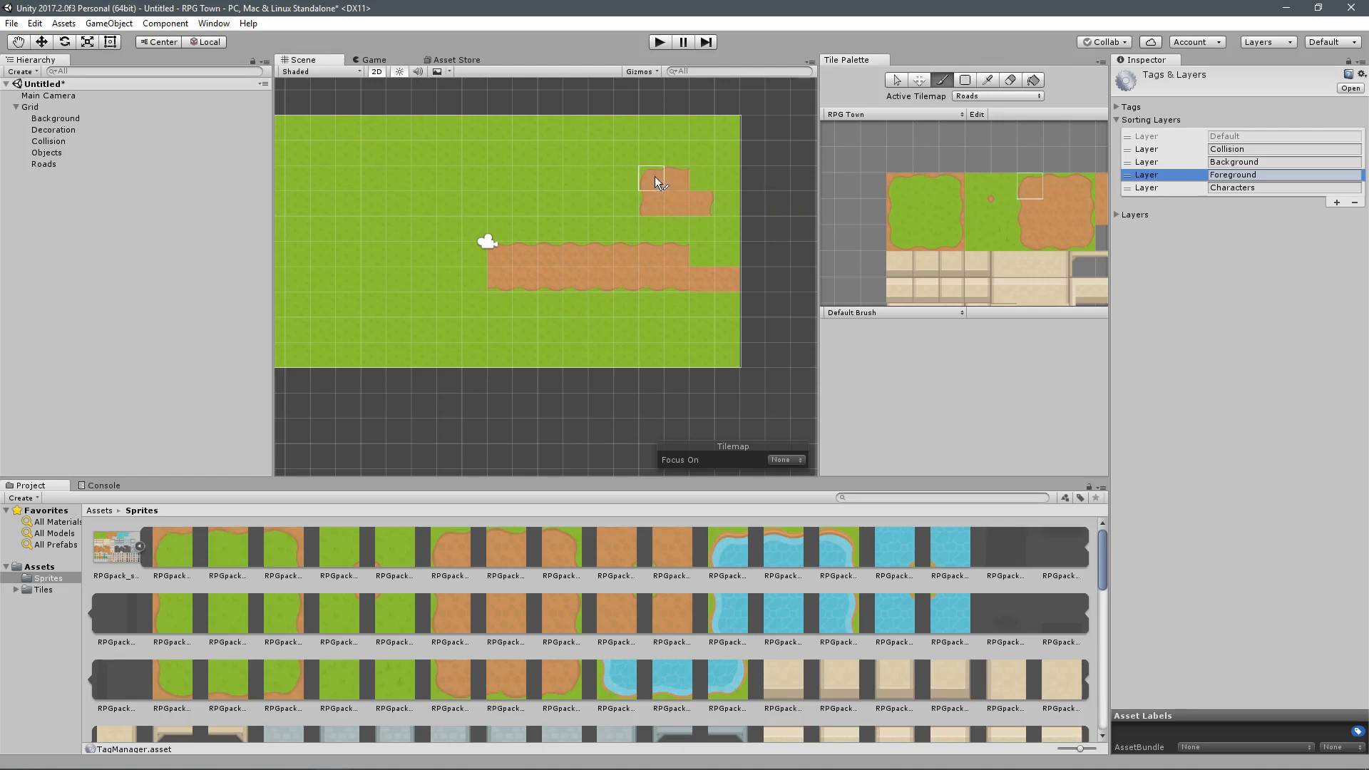
left_click(631, 184)
Step: Erase all dirt tiles from the Roads tilemap, leaving only the grass background
left_click(996, 81)
left_click(1010, 80)
mouse_move(656, 171)
left_mouse_down()
mouse_move(709, 206)
mouse_move(498, 257)
mouse_move(749, 281)
mouse_move(499, 282)
left_mouse_up()
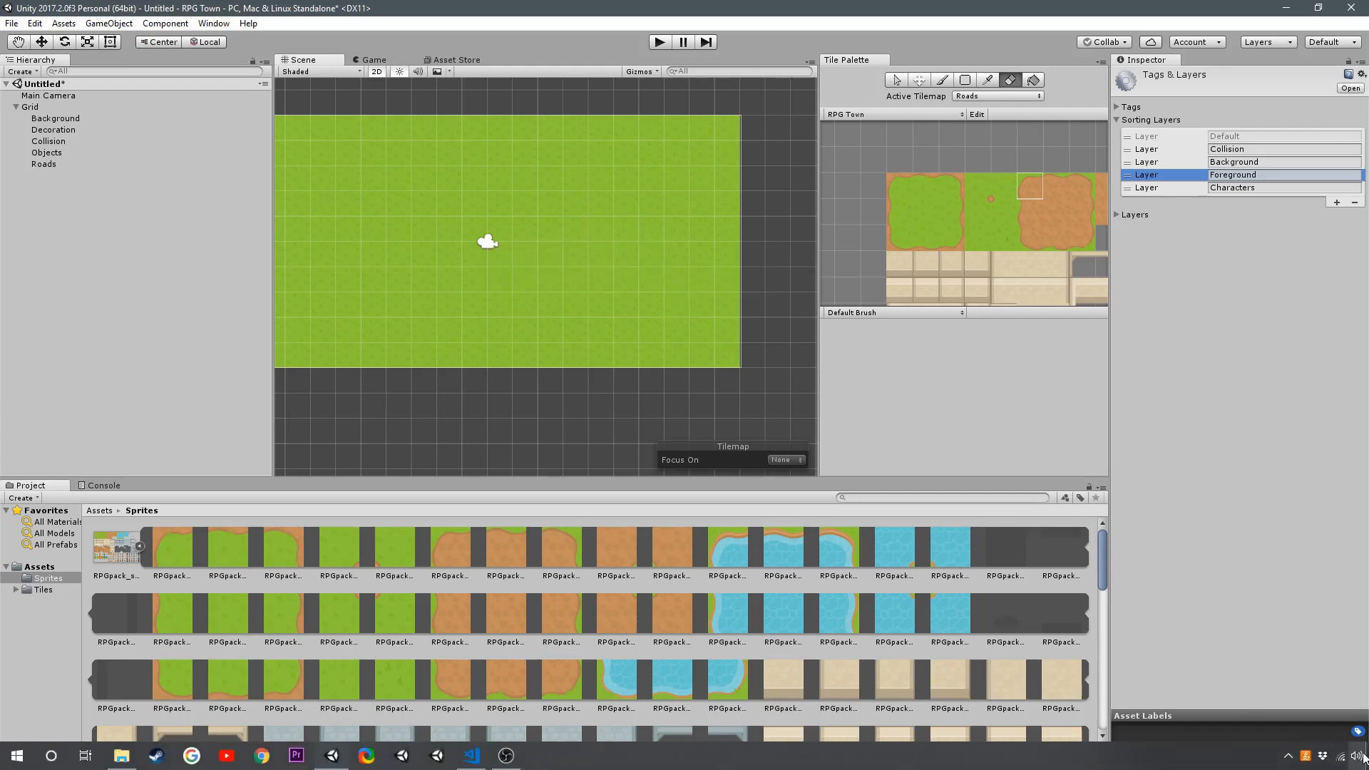
Step: Check the contents of the Tilemap Tools folder on the desktop and import the folder into the Unity project's Assets
left_click(1363, 759)
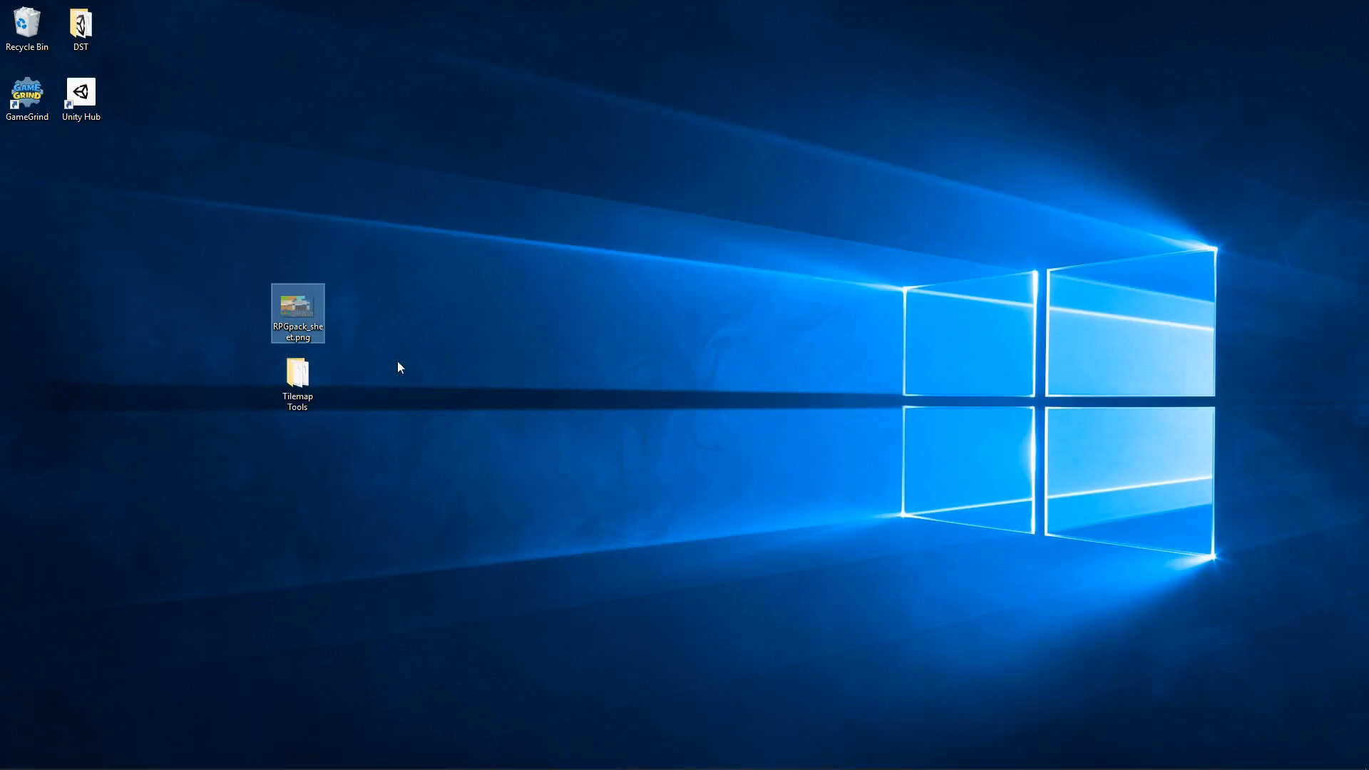
double_click(299, 393)
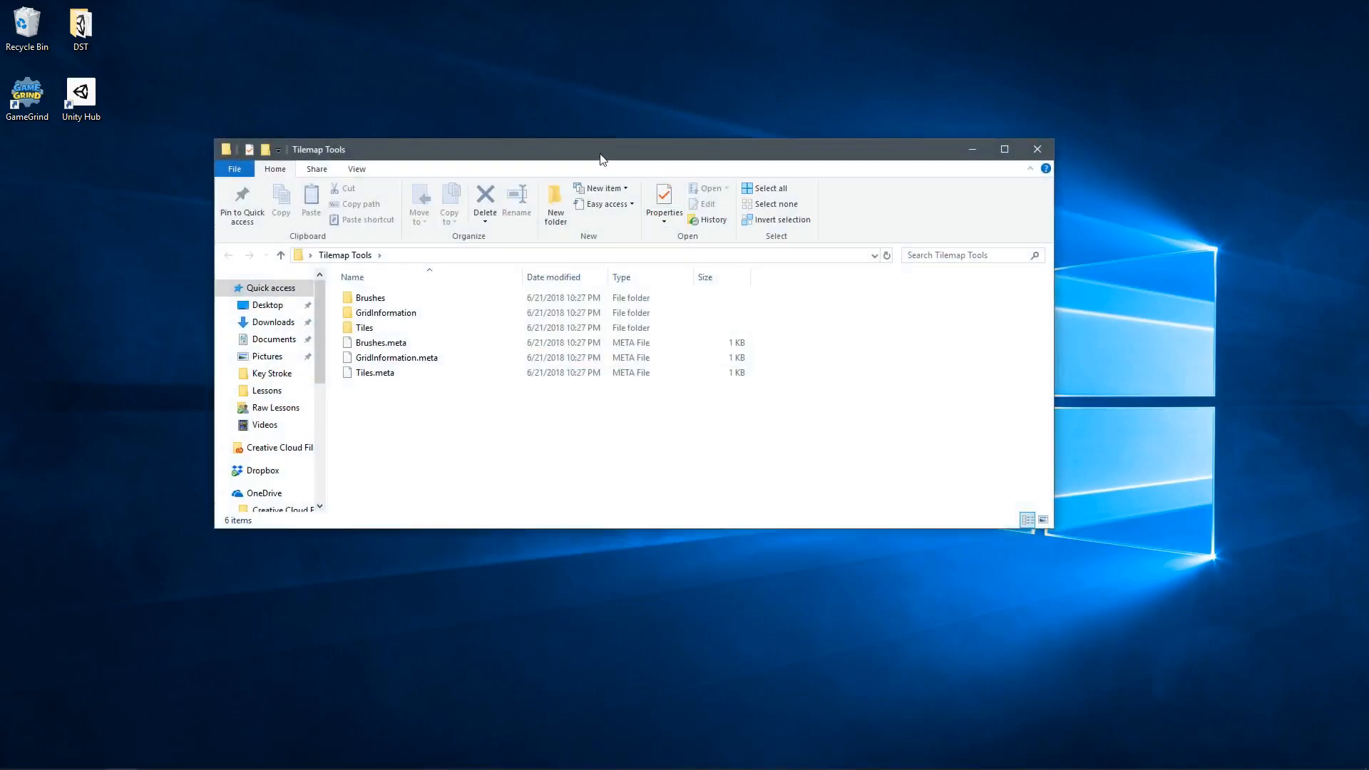
left_click_drag(600, 158, 836, 154)
left_click(1272, 145)
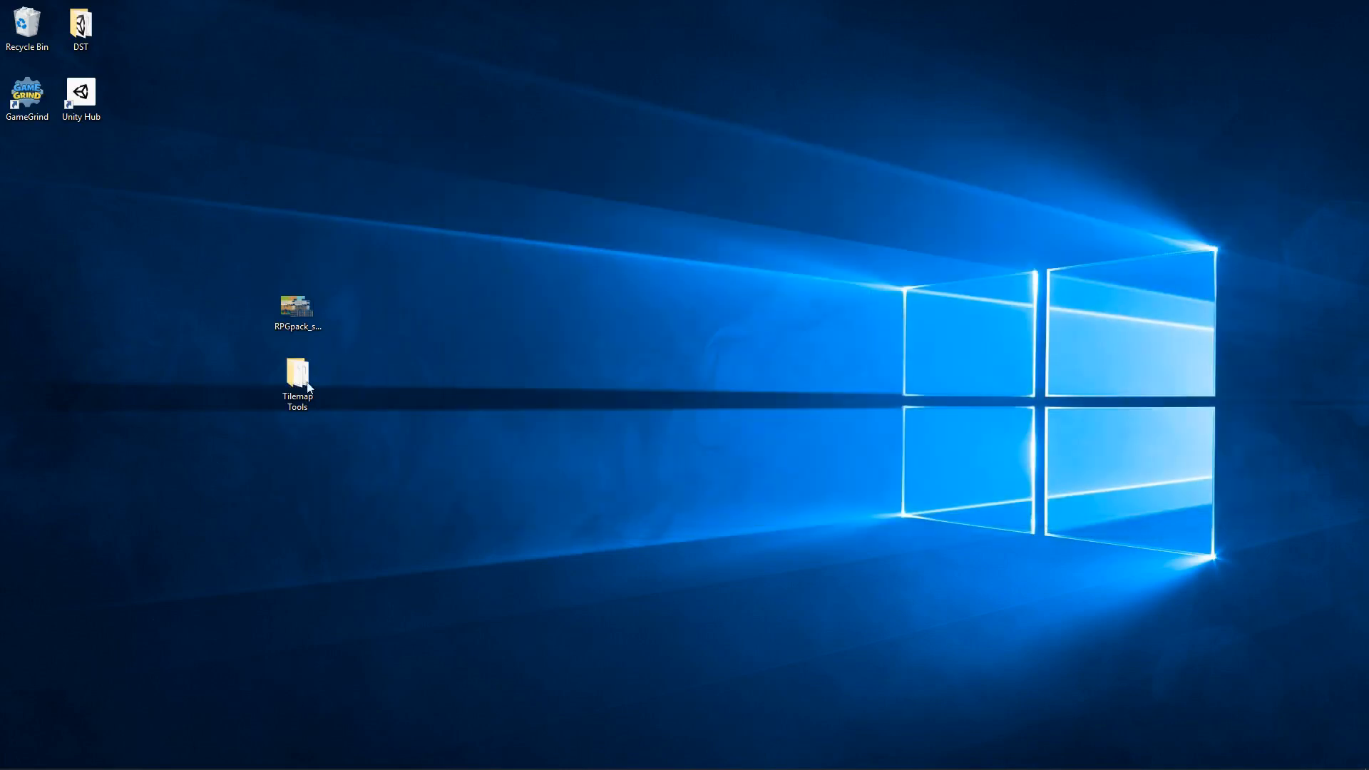
left_click_drag(306, 383, 48, 574)
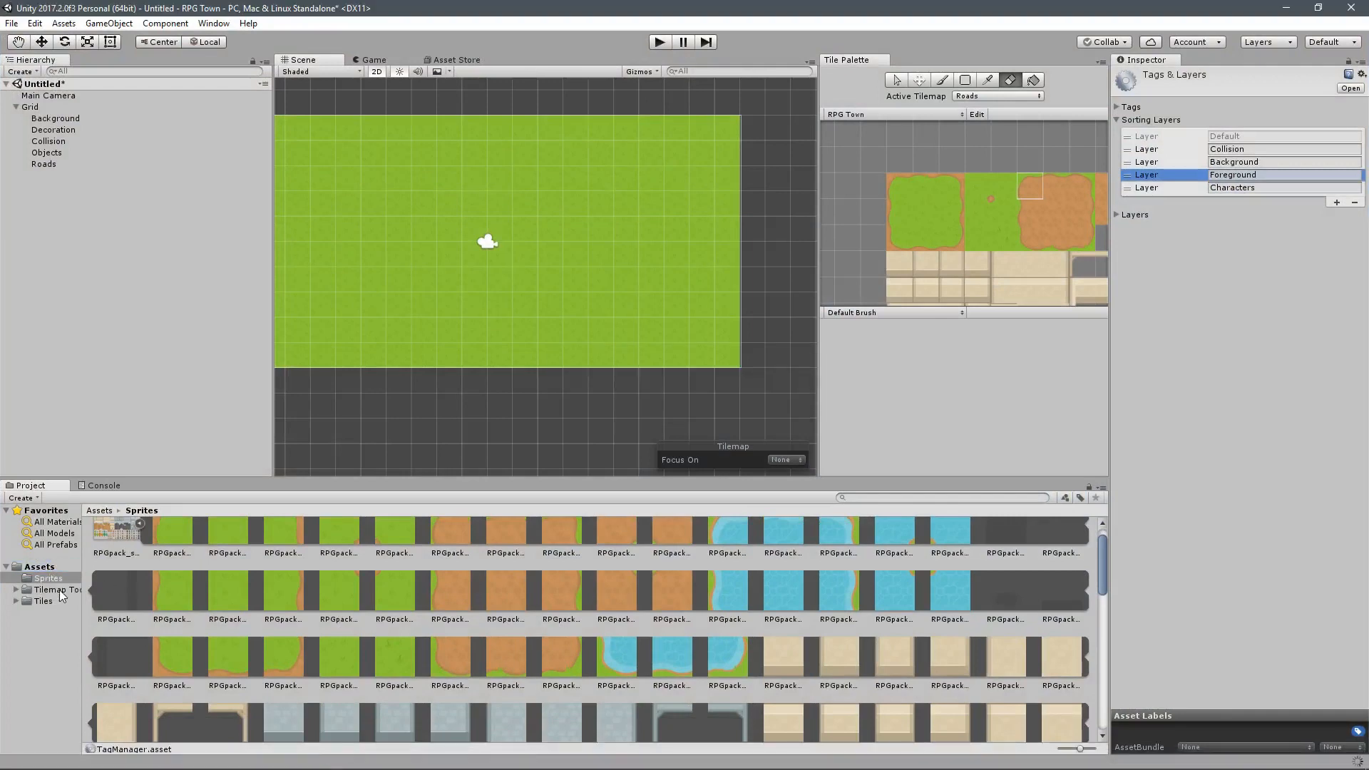
left_click(63, 596)
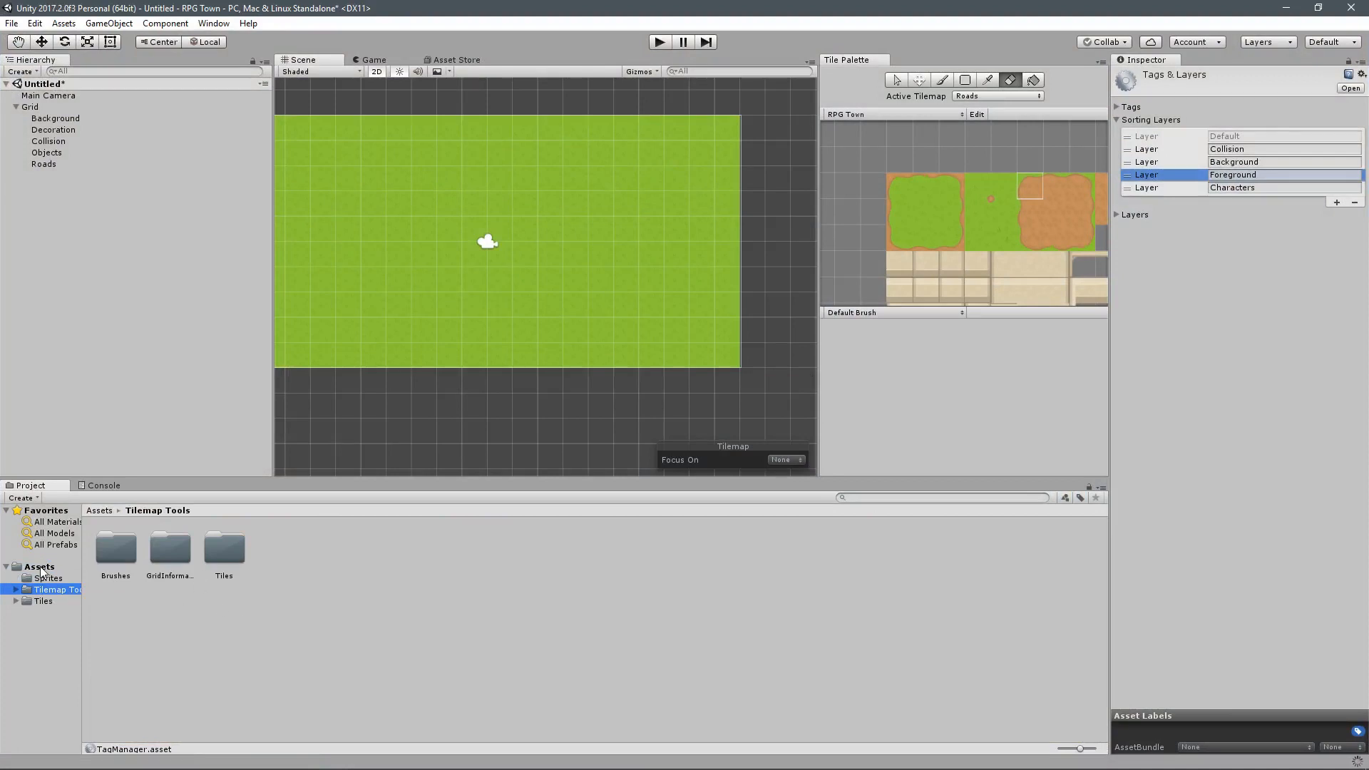
left_click(40, 567)
Step: Look through the asset creation options for the Rule Tile type and other tile and brush types
left_click(64, 23)
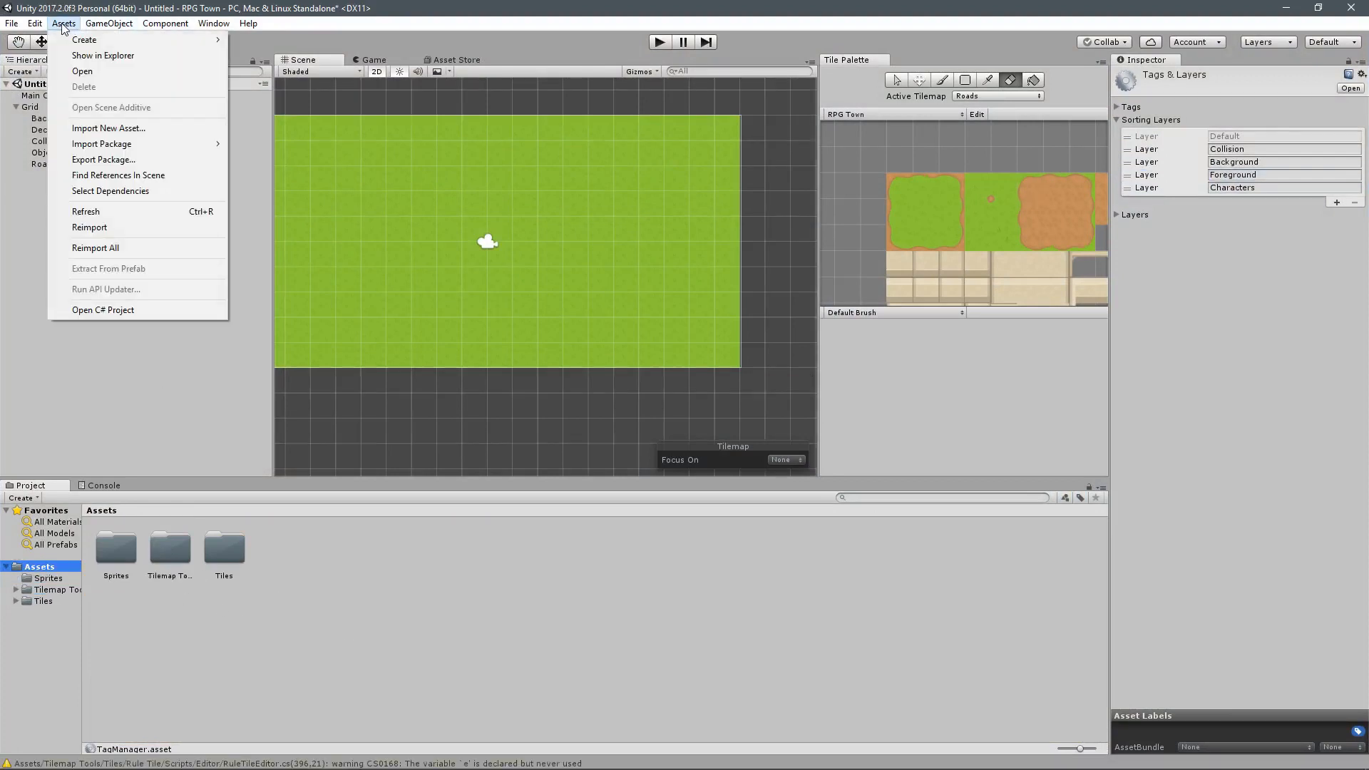
mouse_move(80, 40)
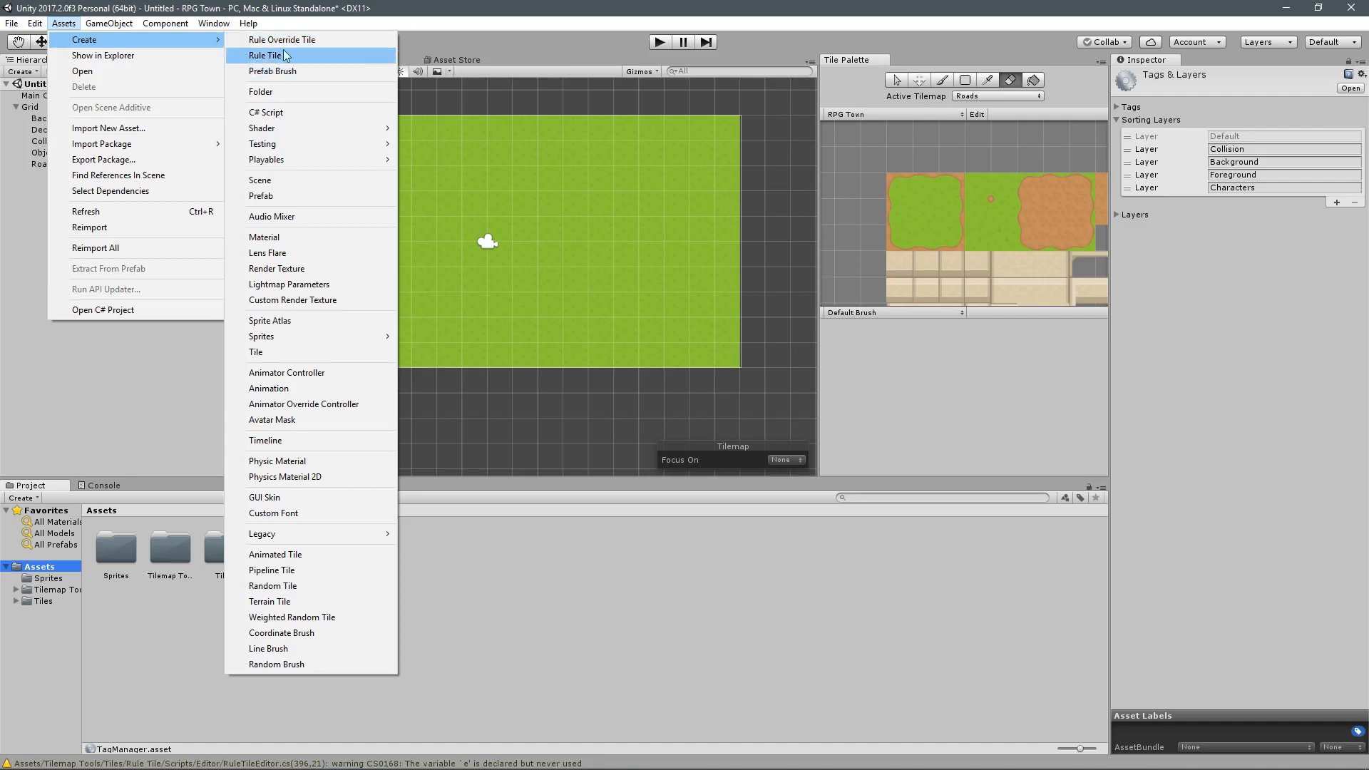
left_click(532, 2)
middle_click_drag(582, 281, 667, 302)
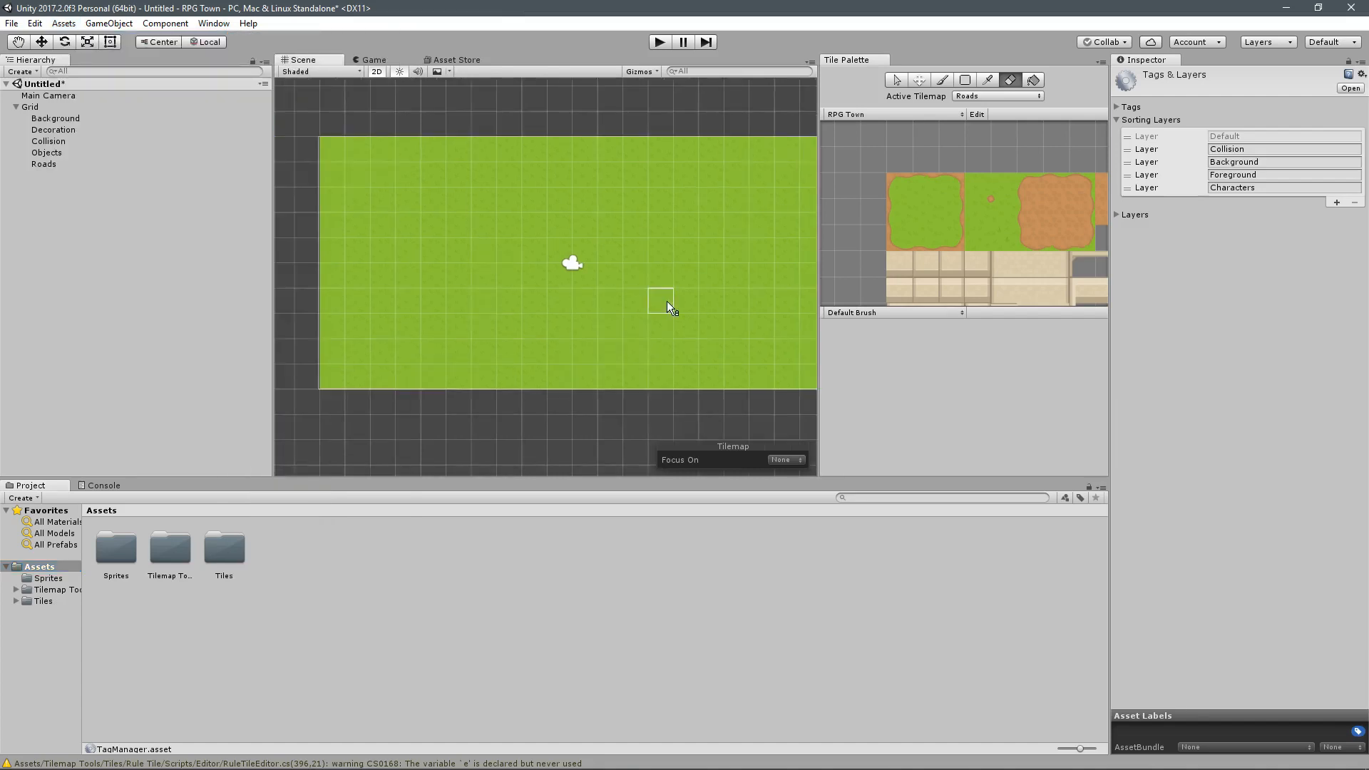
Step: Create a Rule Tile named Road in the Tiles folder
double_click(229, 546)
right_click(299, 536)
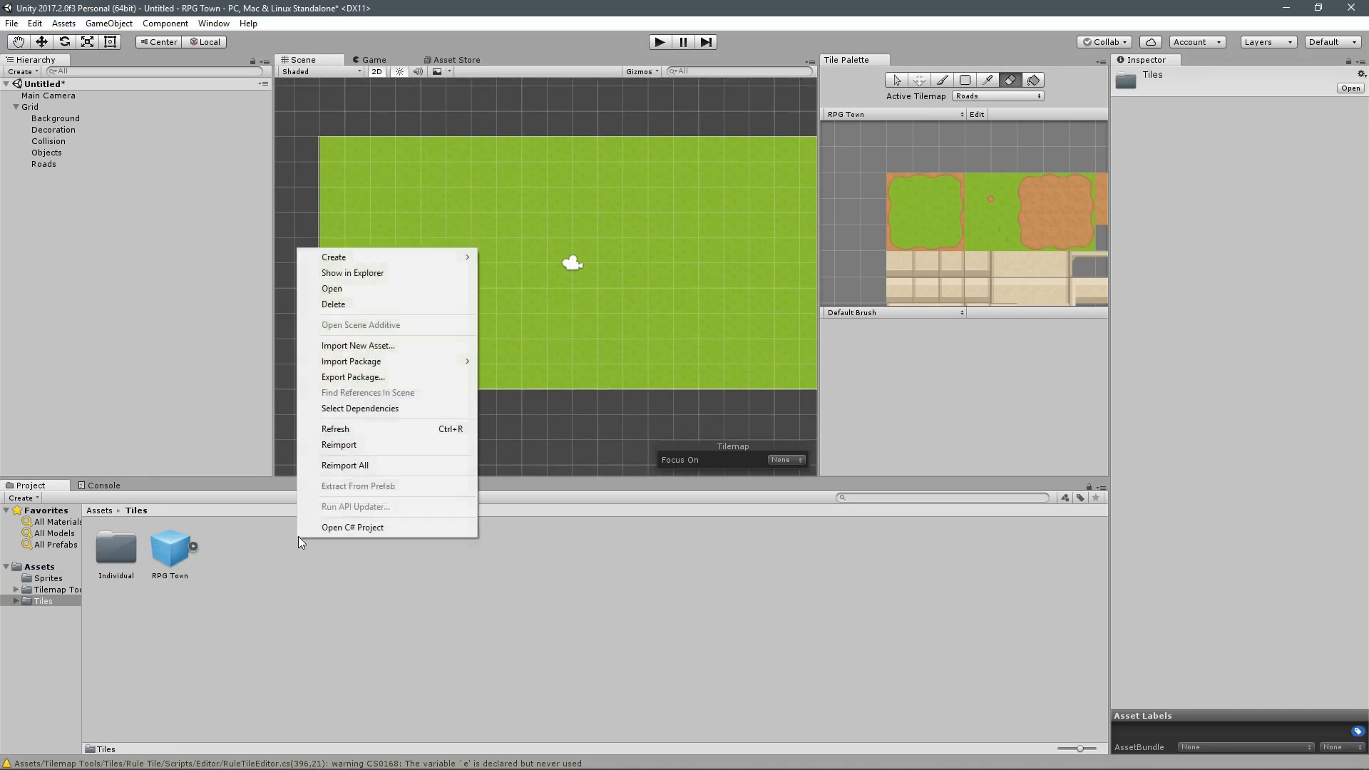
mouse_move(338, 257)
left_click(538, 153)
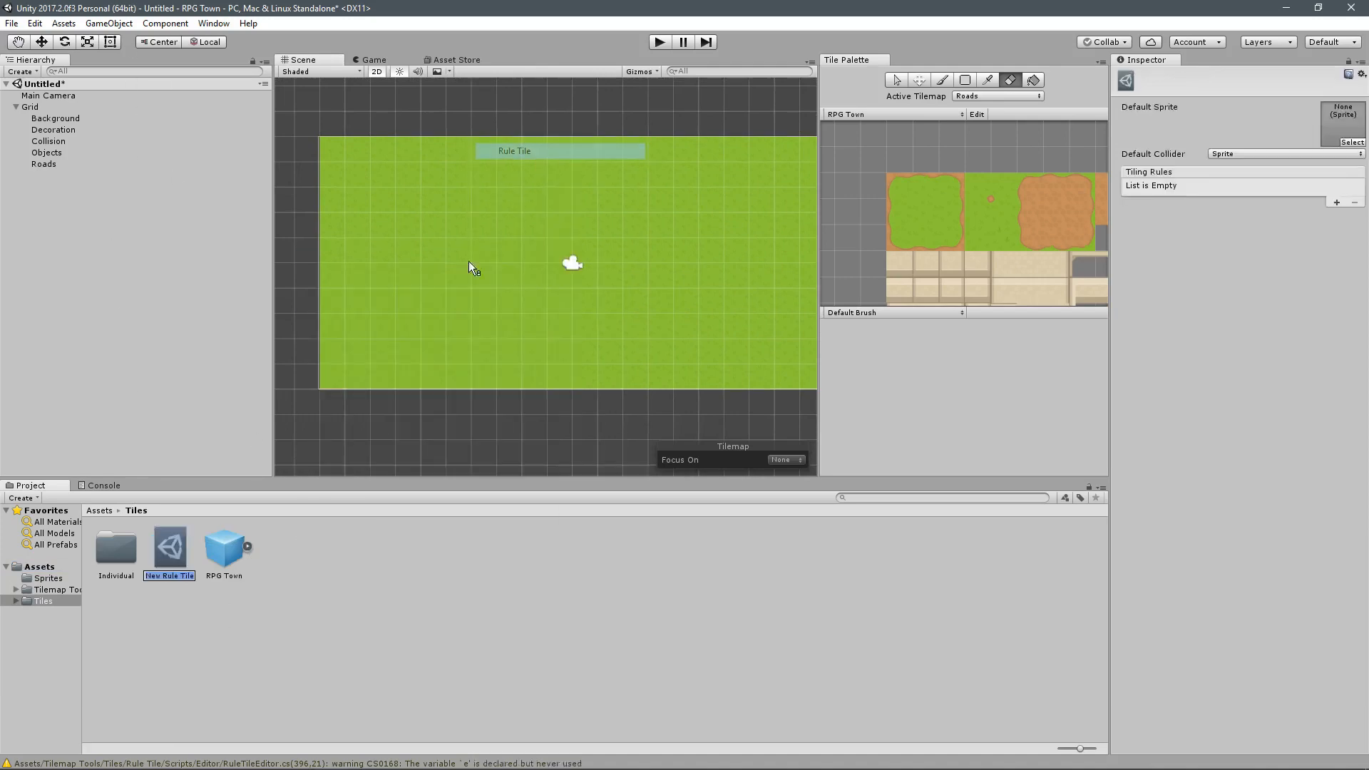
type("Road")
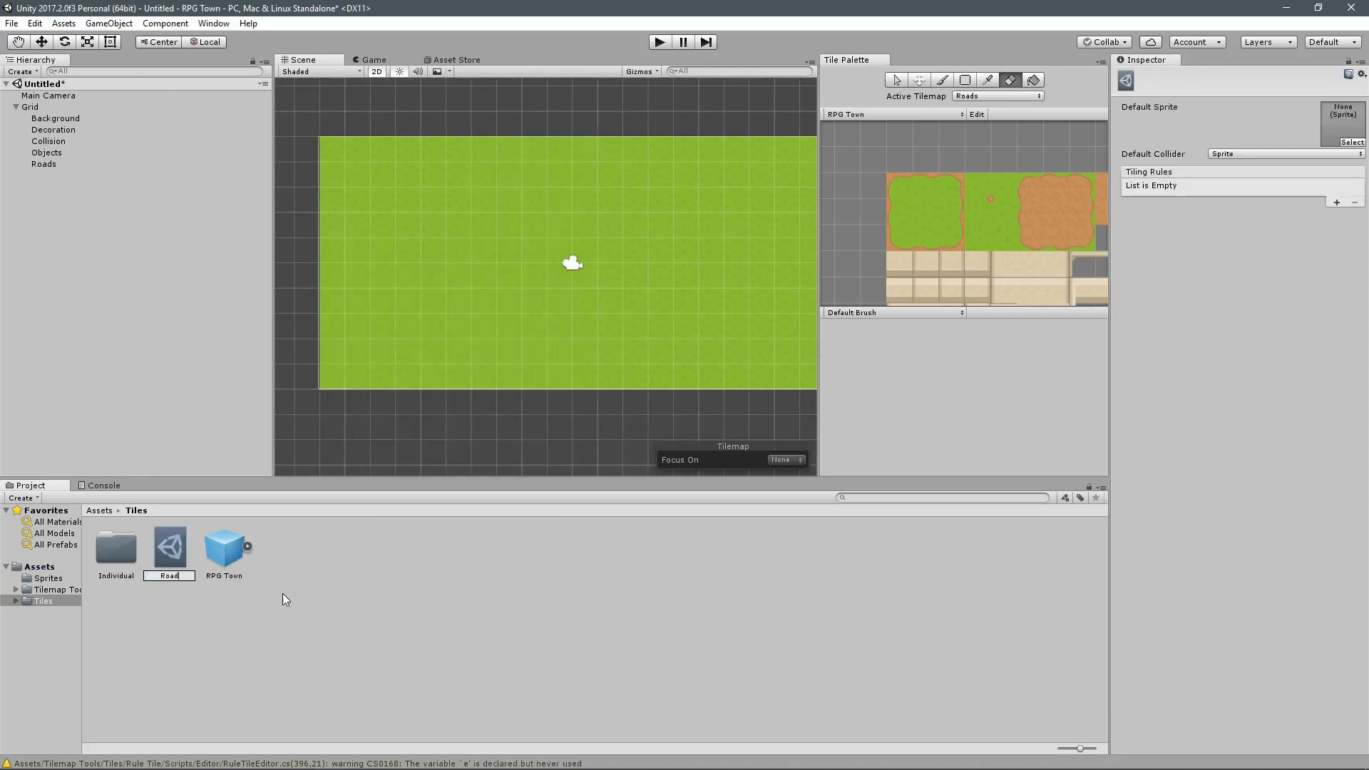
key("Return")
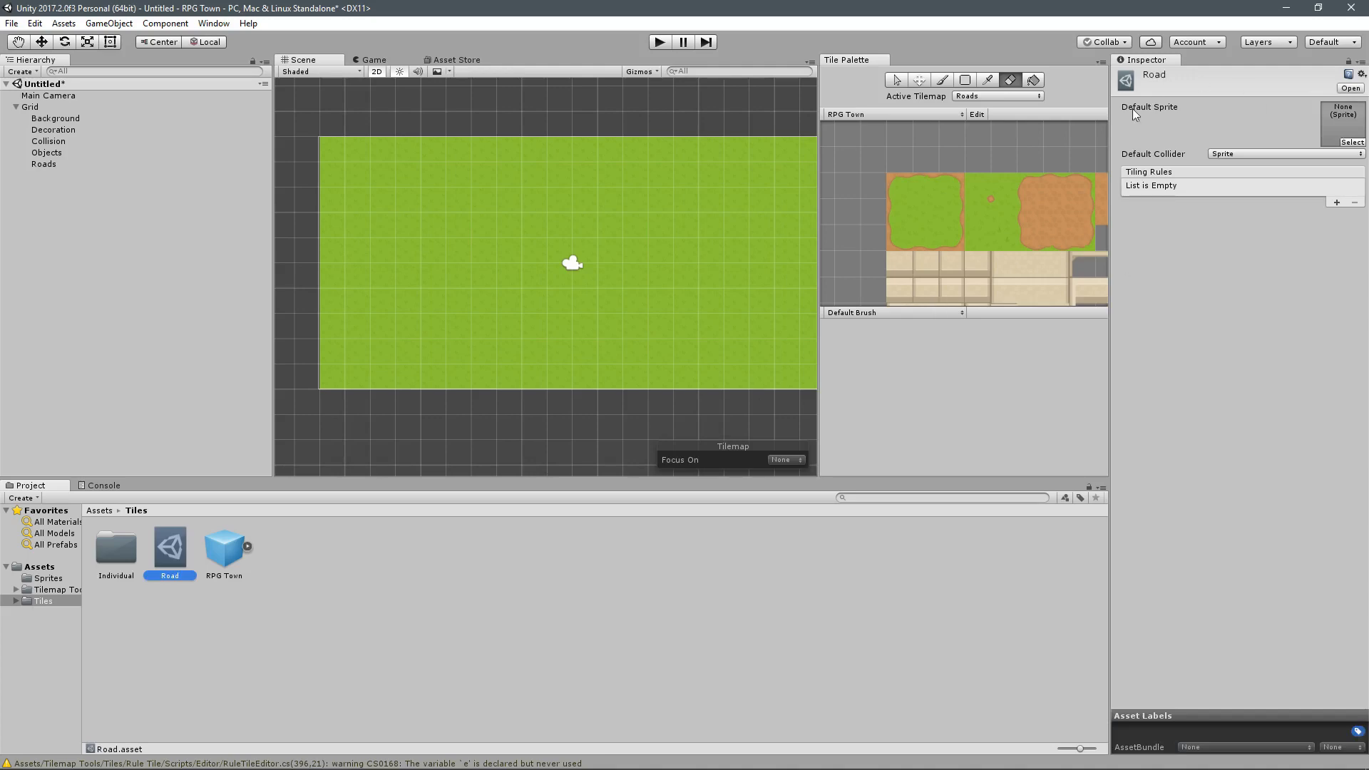
Step: Set the Road rule tile's default sprite to the plain dirt sprite RPGpack_sheet_24
left_click(1352, 142)
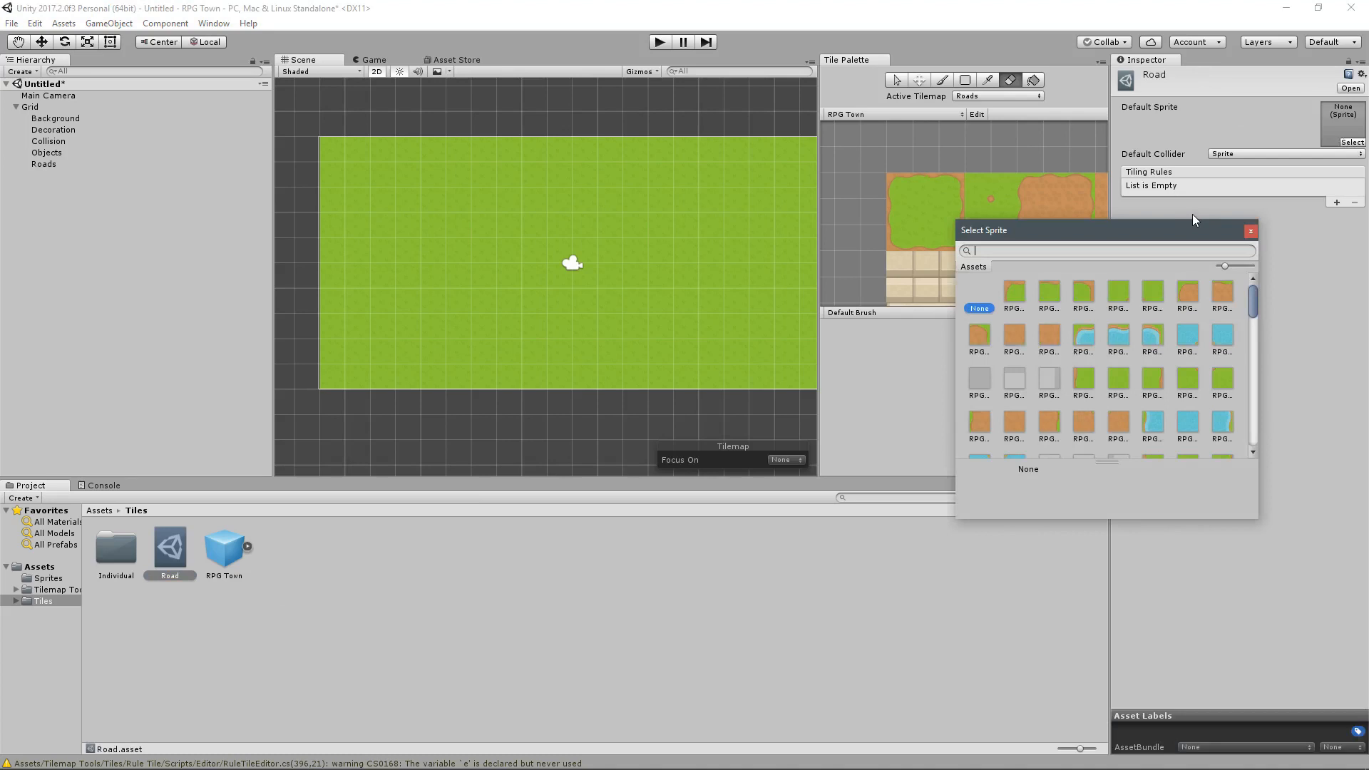
left_click_drag(1168, 230, 1250, 253)
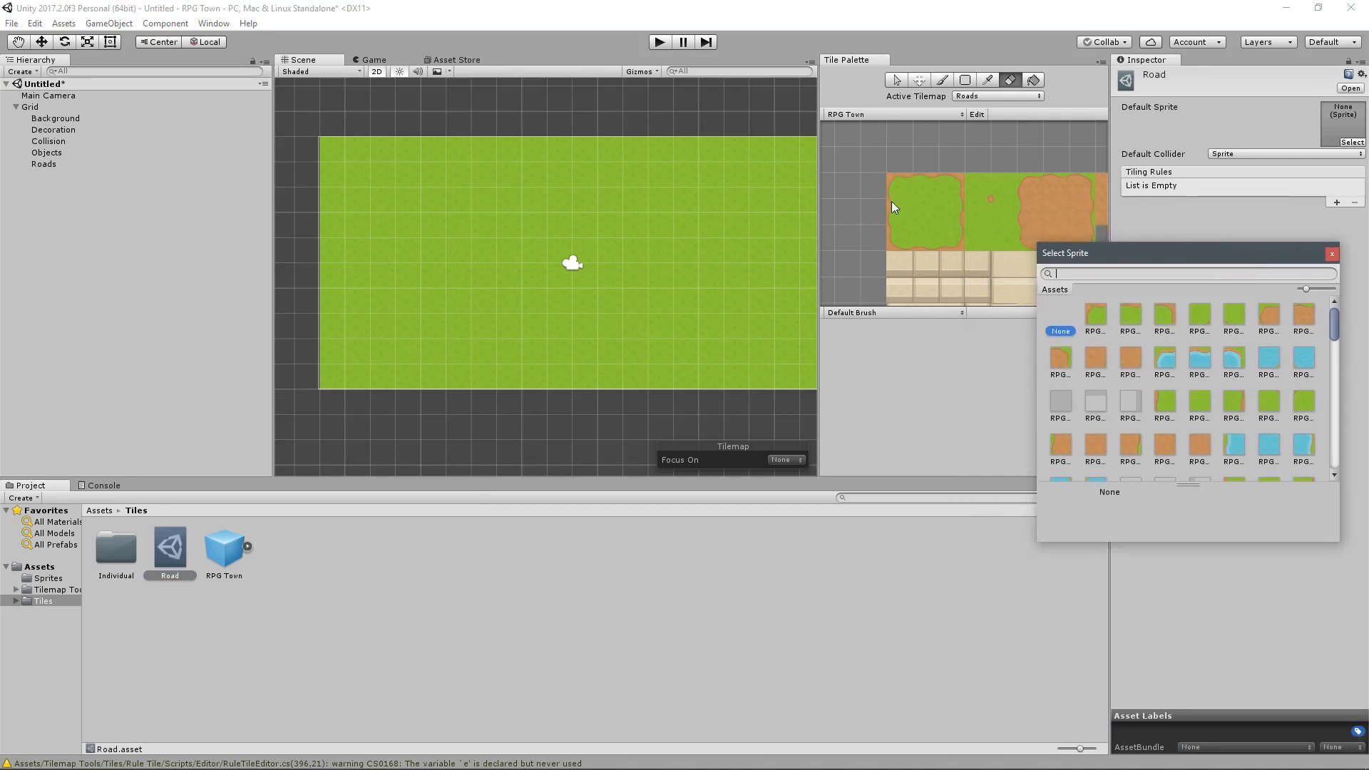
left_click(891, 202)
left_click(917, 214)
middle_click_drag(825, 197, 878, 200)
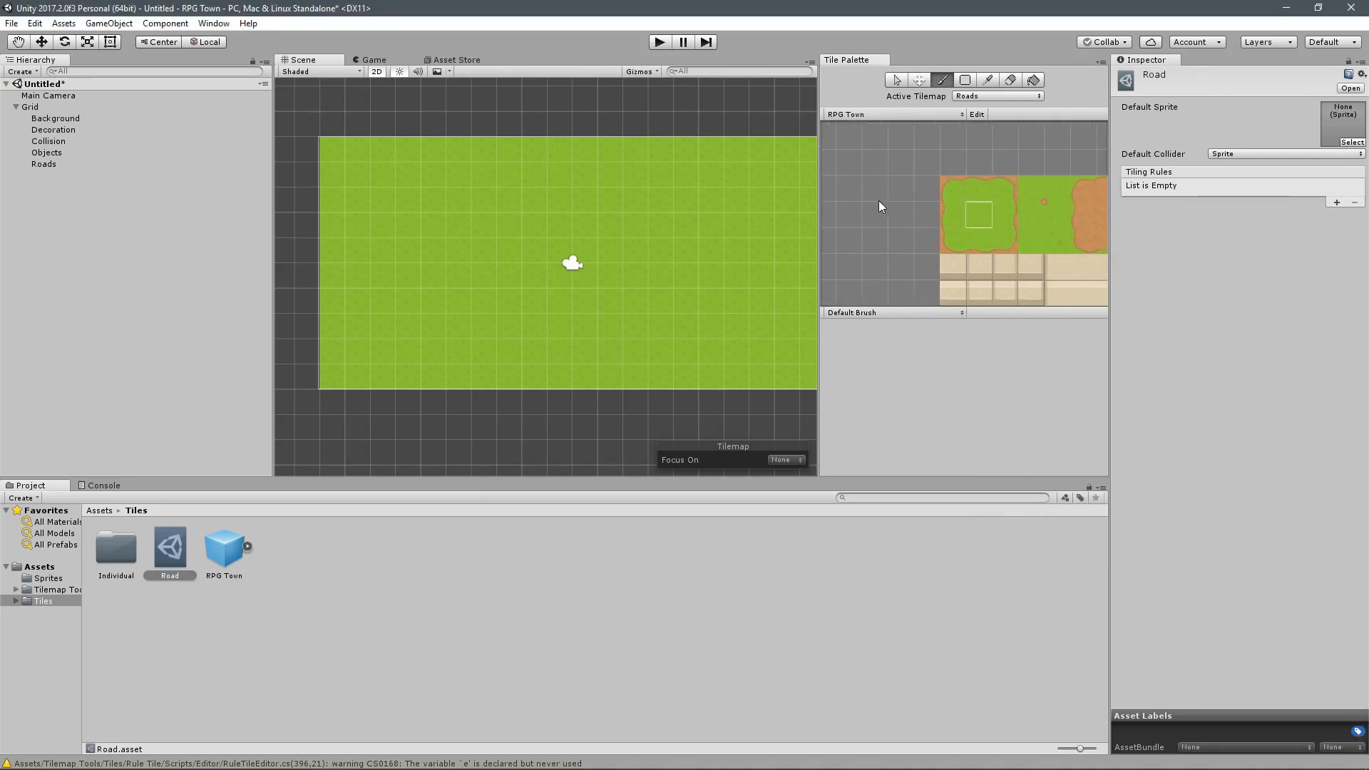
left_click(1348, 142)
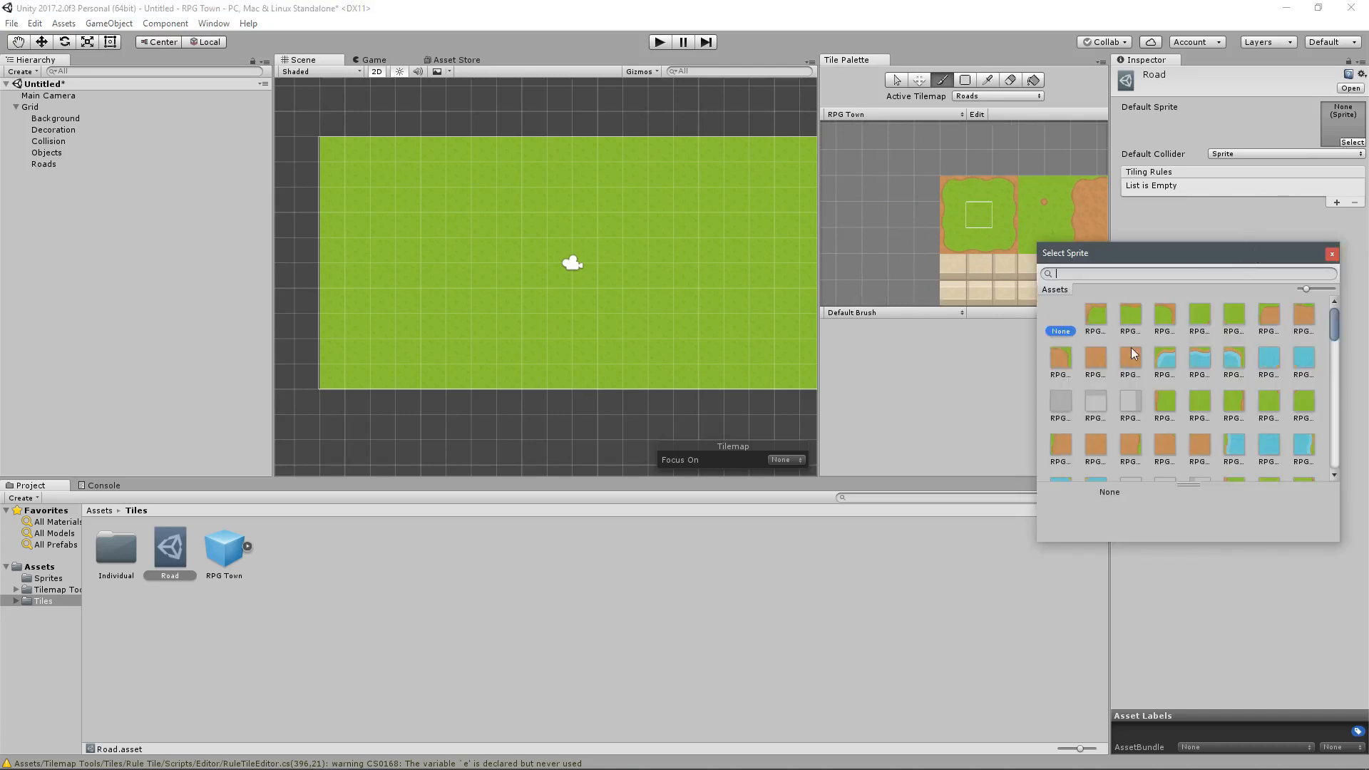
scroll(1177, 361, "down", 2)
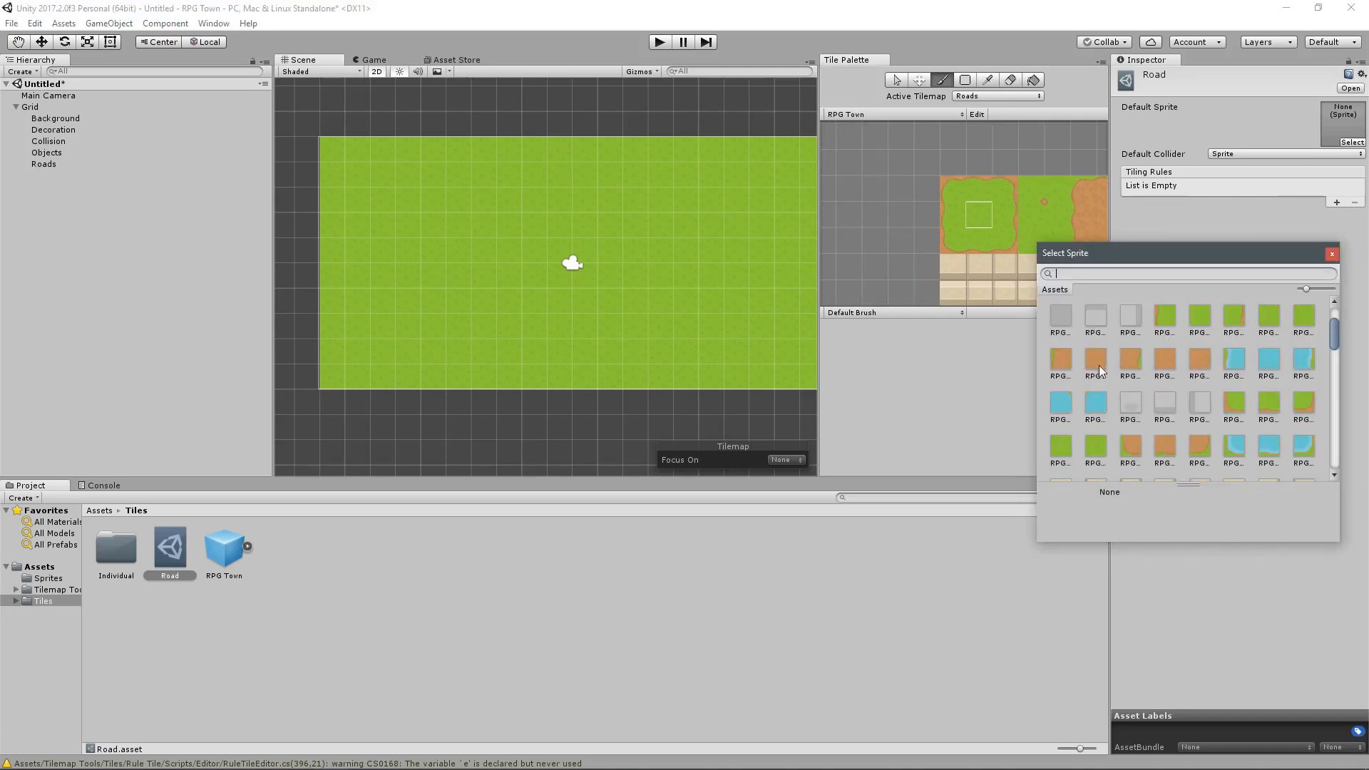
double_click(1099, 370)
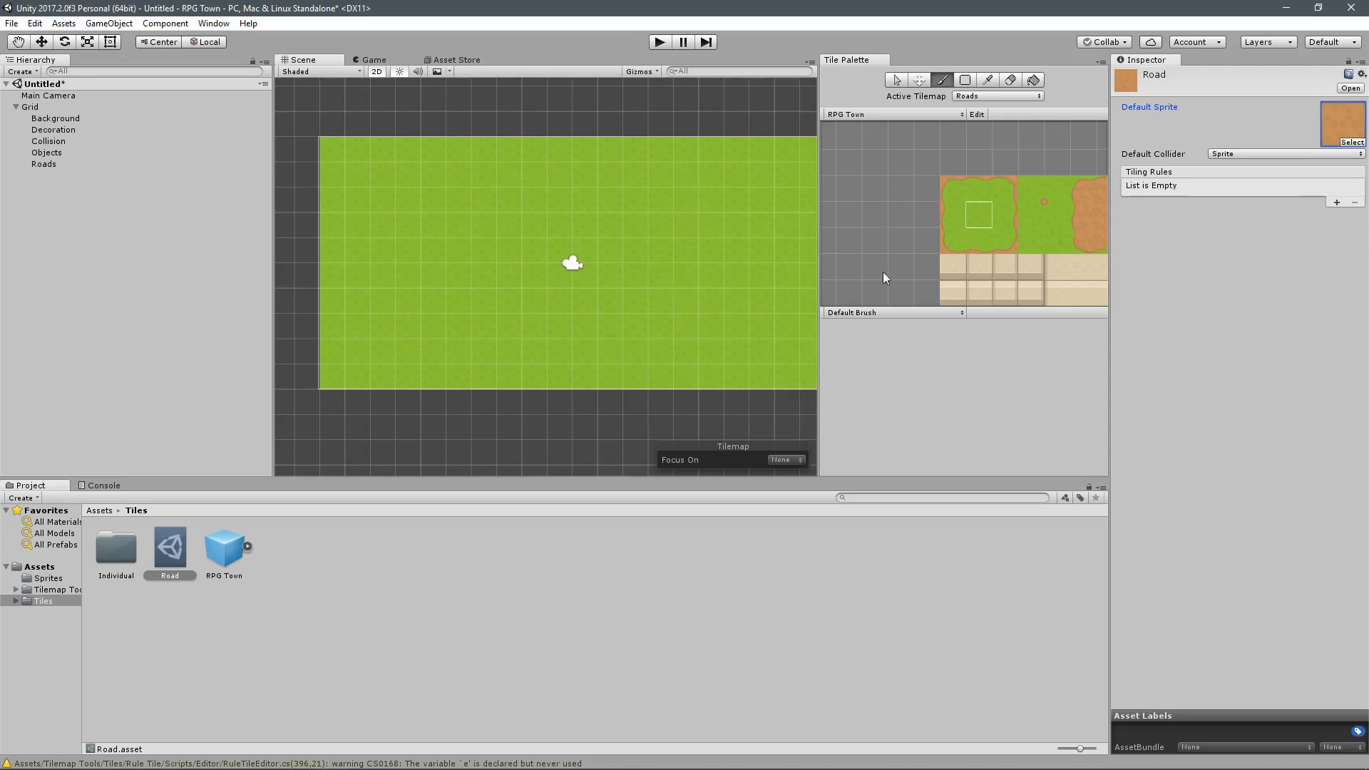
Step: Add the Road rule tile to the RPG Town palette and paint a two-tile-high horizontal road across the grass on the Roads tilemap
left_click_drag(172, 562, 853, 258)
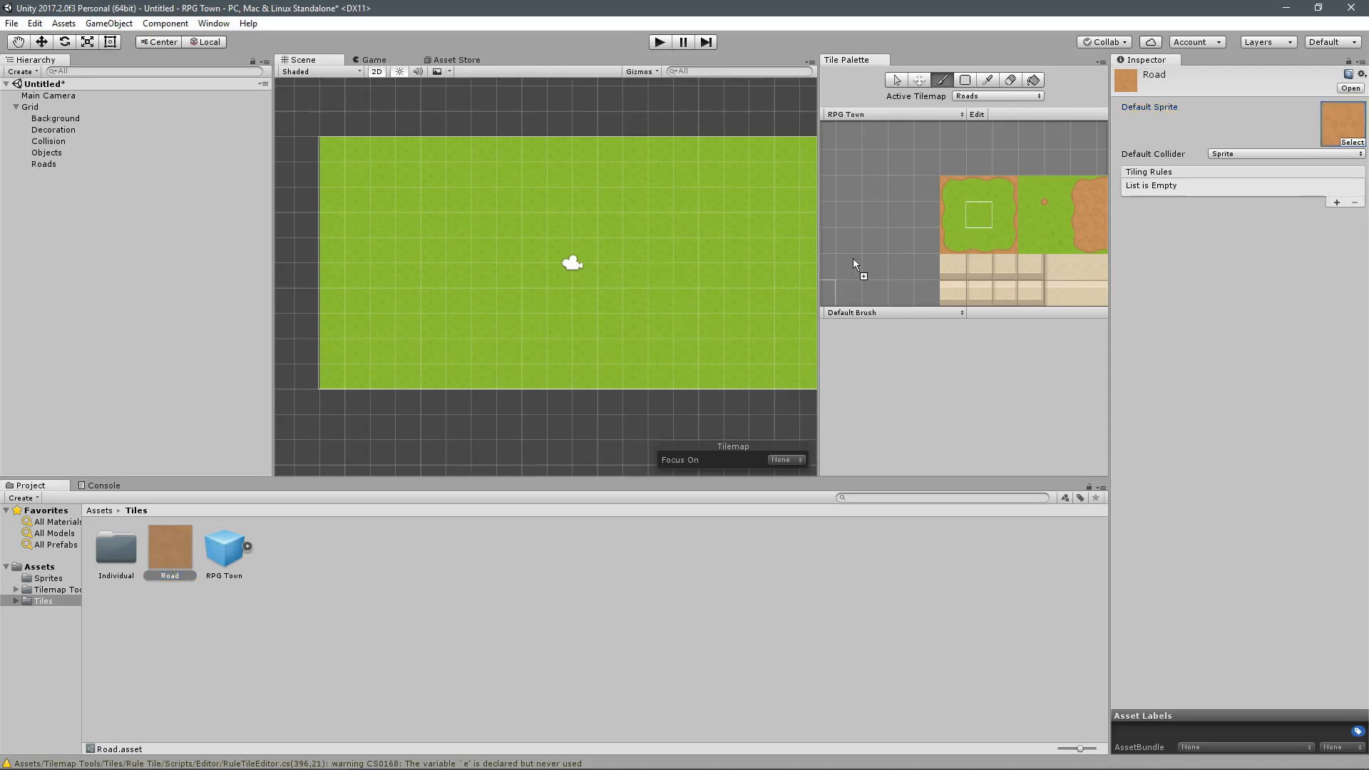
left_click(891, 214)
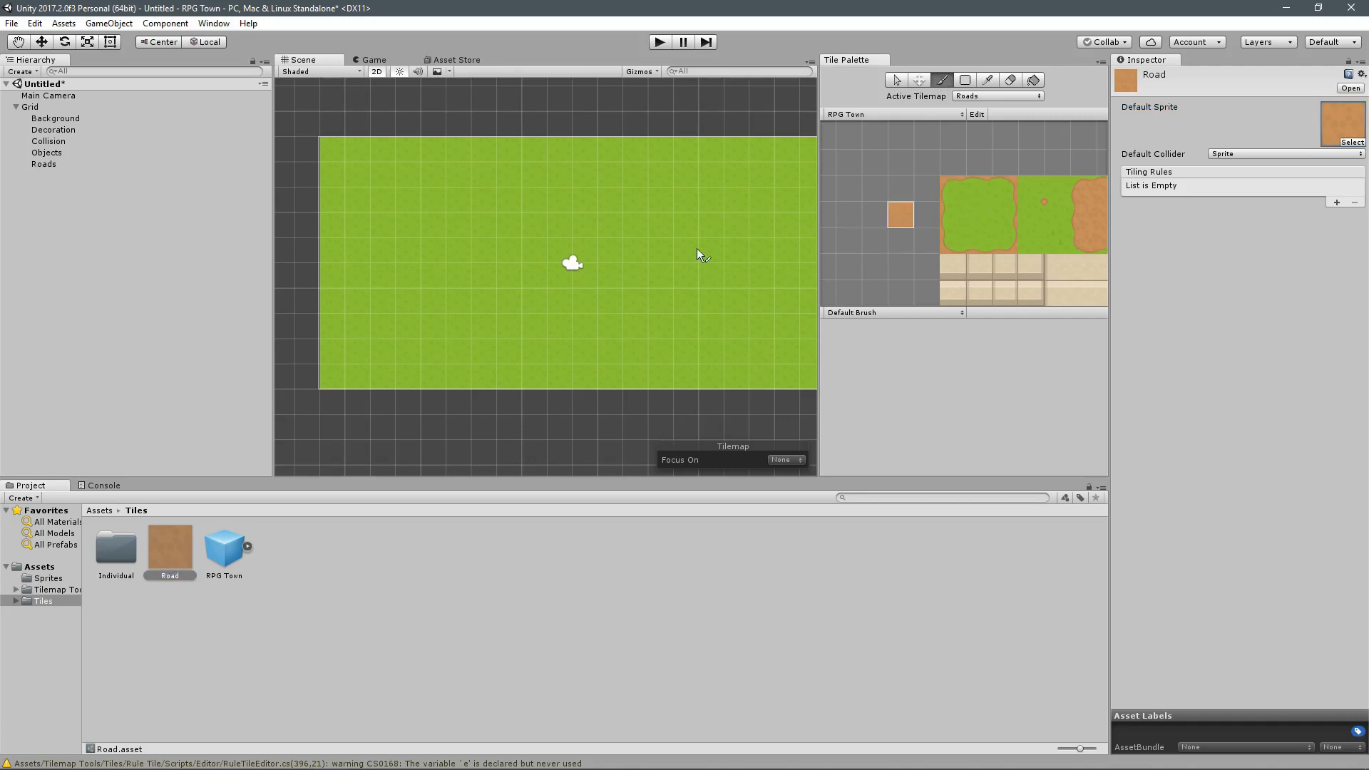
left_click_drag(744, 276, 589, 280)
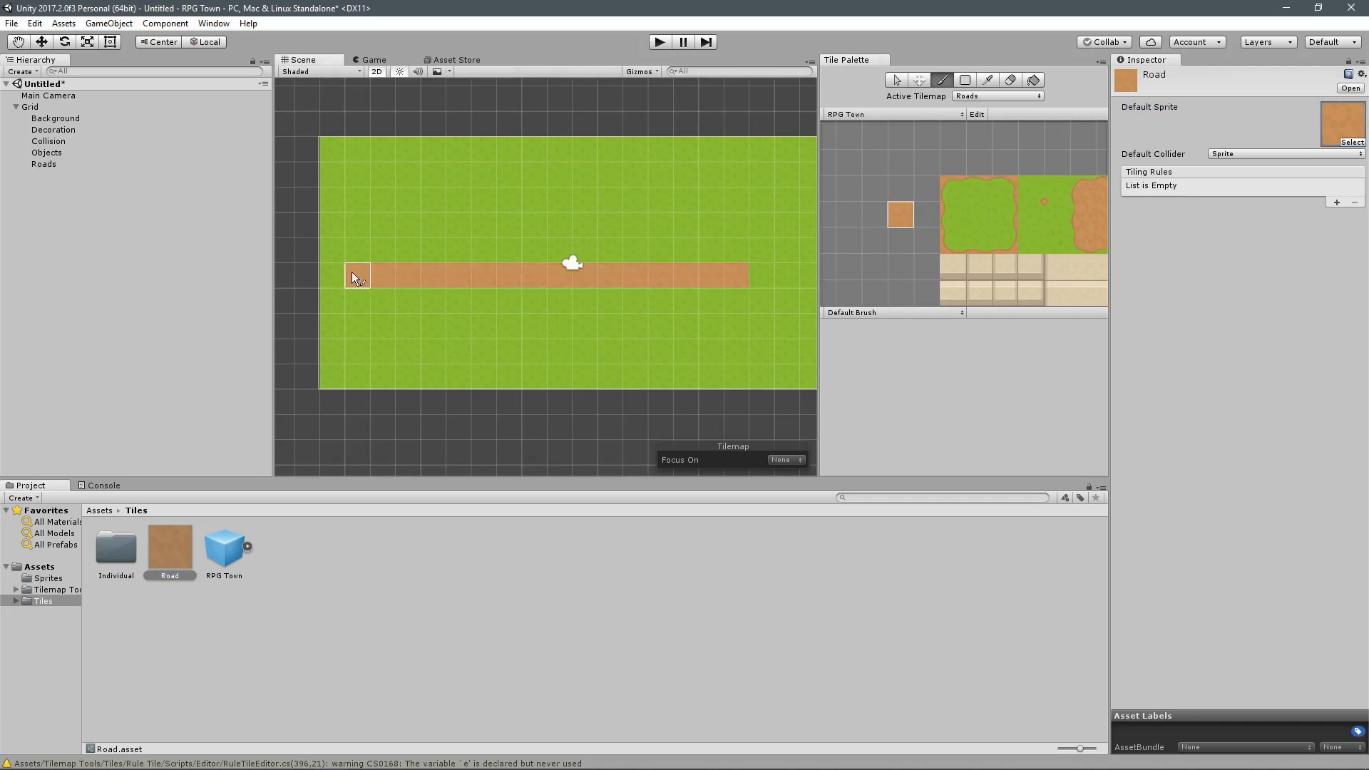
left_click_drag(352, 276, 332, 277)
left_click_drag(738, 300, 576, 306)
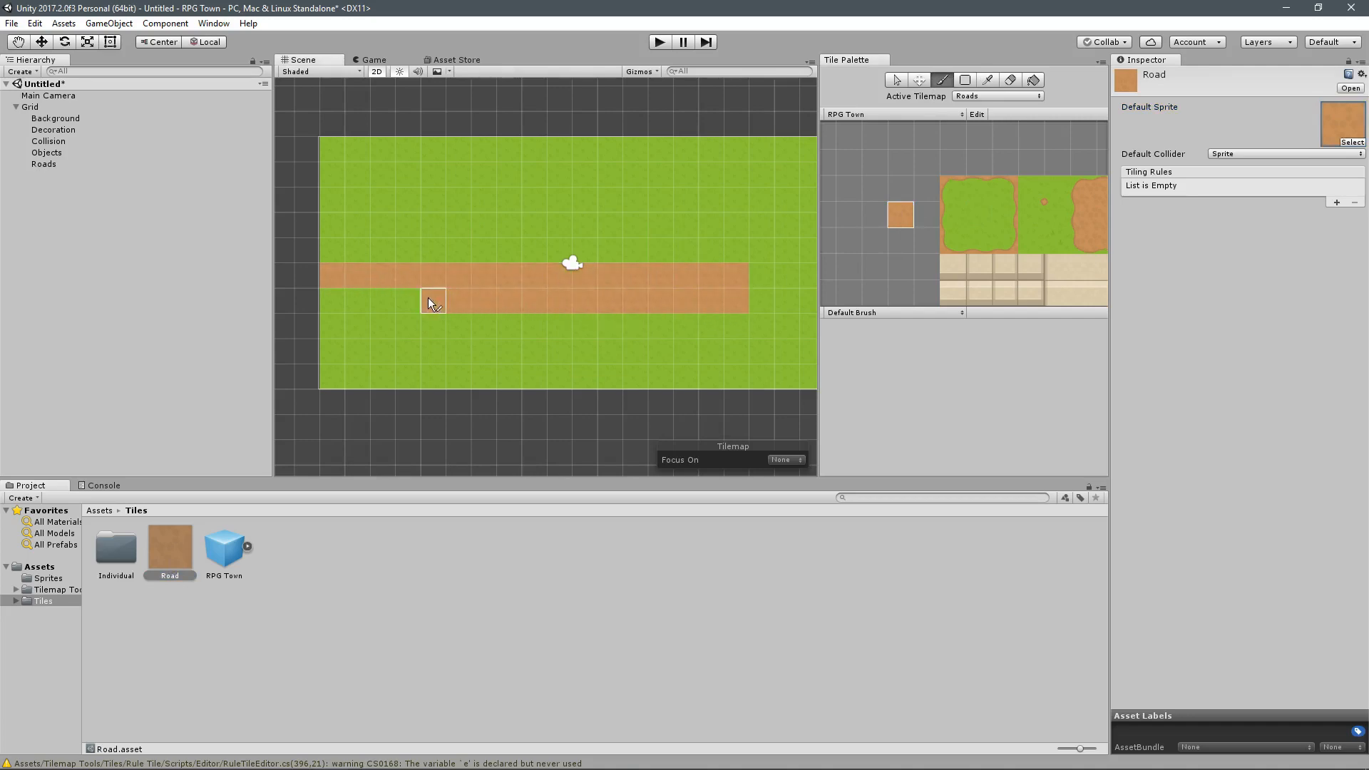
left_click_drag(345, 300, 331, 301)
middle_click_drag(774, 289, 624, 296)
mouse_move(614, 291)
left_mouse_down()
mouse_move(660, 291)
mouse_move(490, 313)
left_mouse_up()
middle_click_drag(491, 314, 683, 315)
scroll(683, 315, "up", 3)
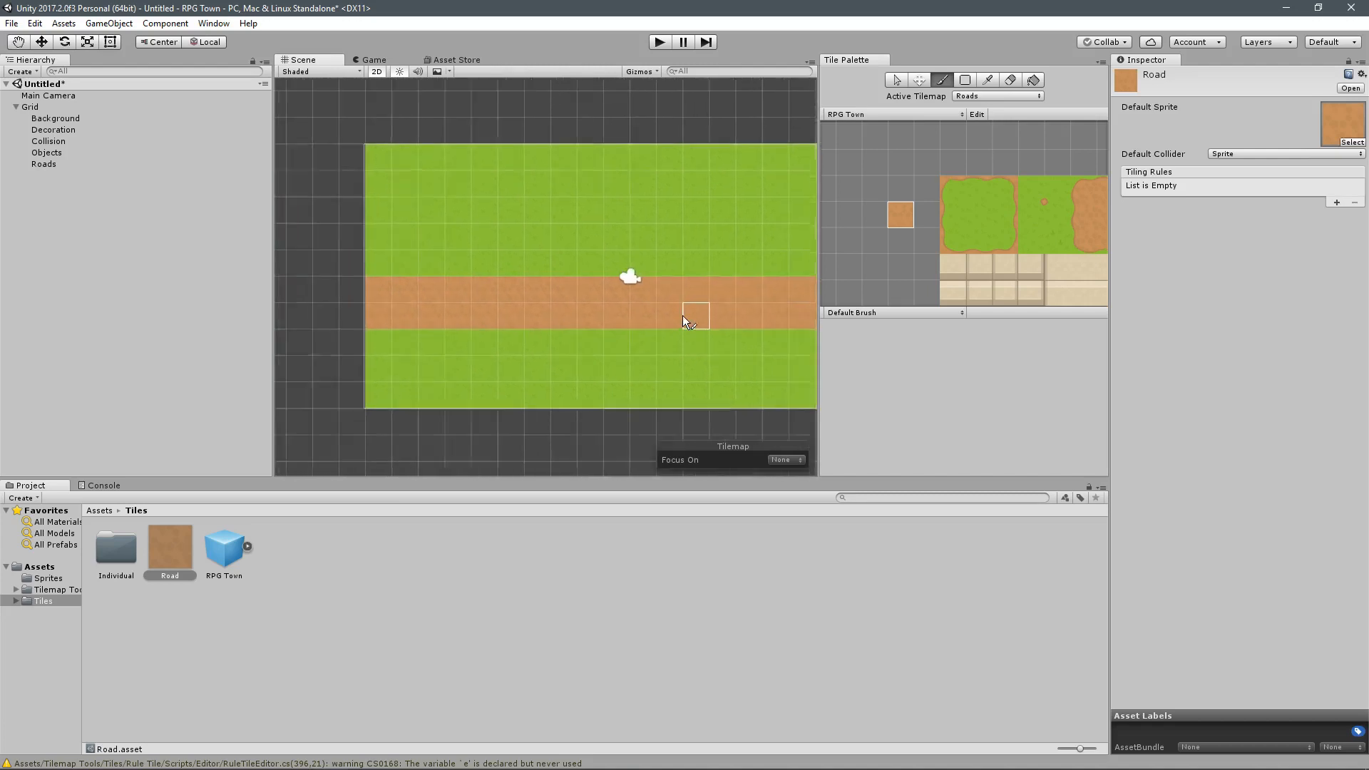
scroll(629, 345, "down", 3)
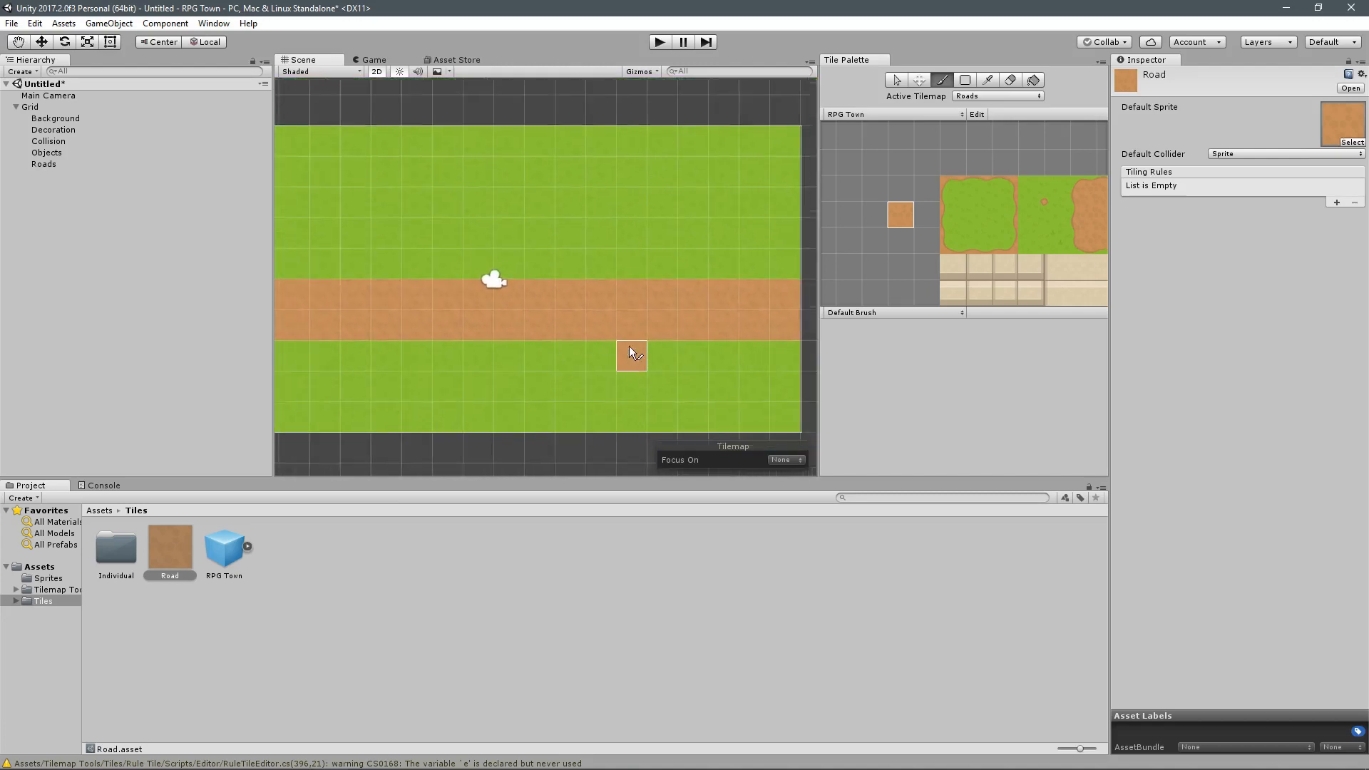
Step: Paint a dirt block three tiles wide and two tiles high directly below the road
scroll(648, 303, "up", 2)
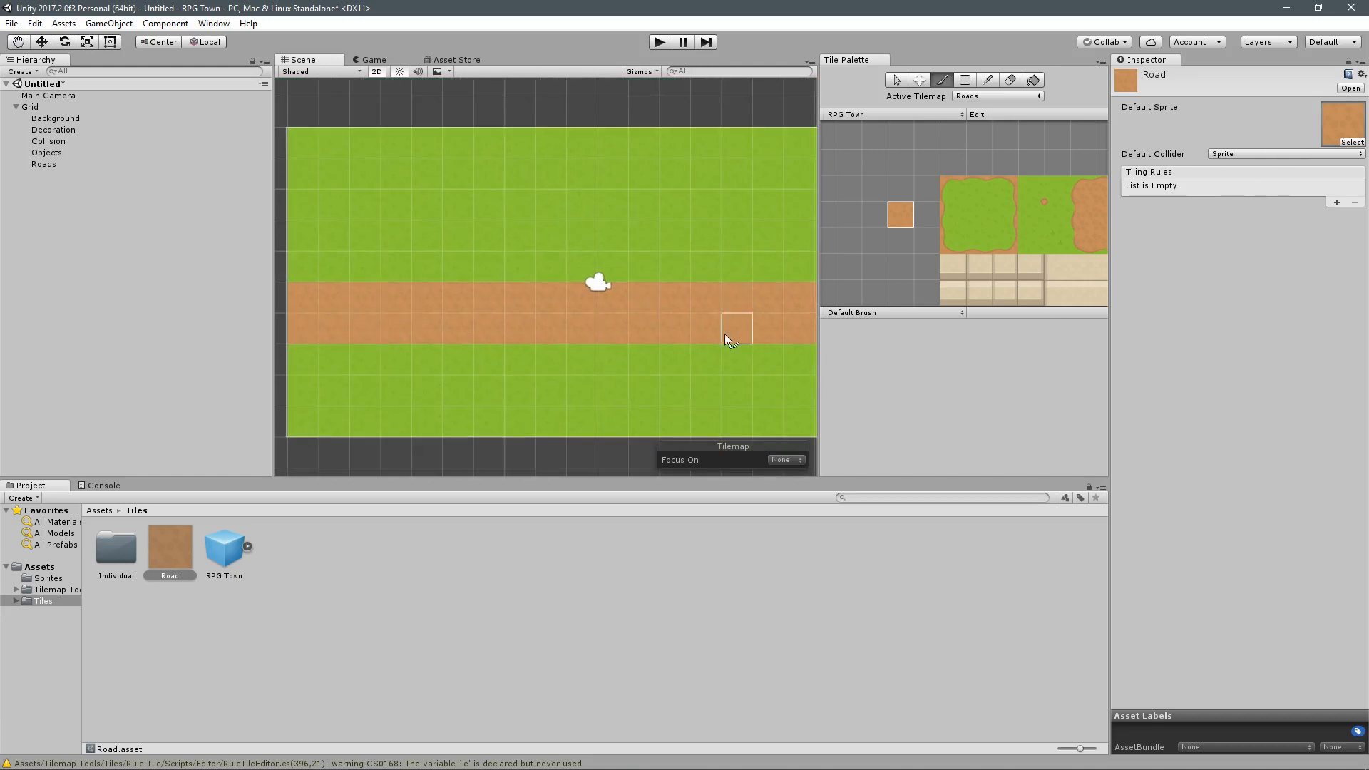
middle_click_drag(756, 305, 790, 273)
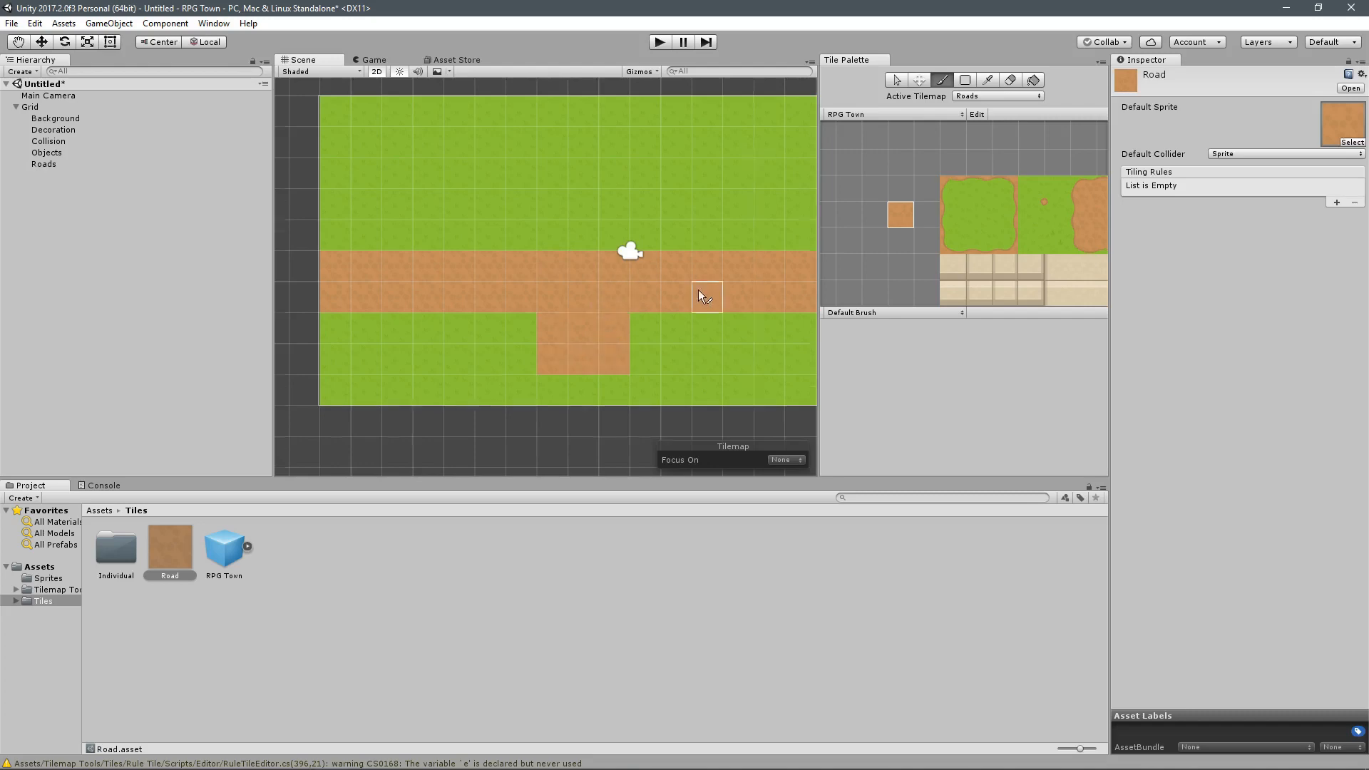
middle_click_drag(699, 289, 620, 328)
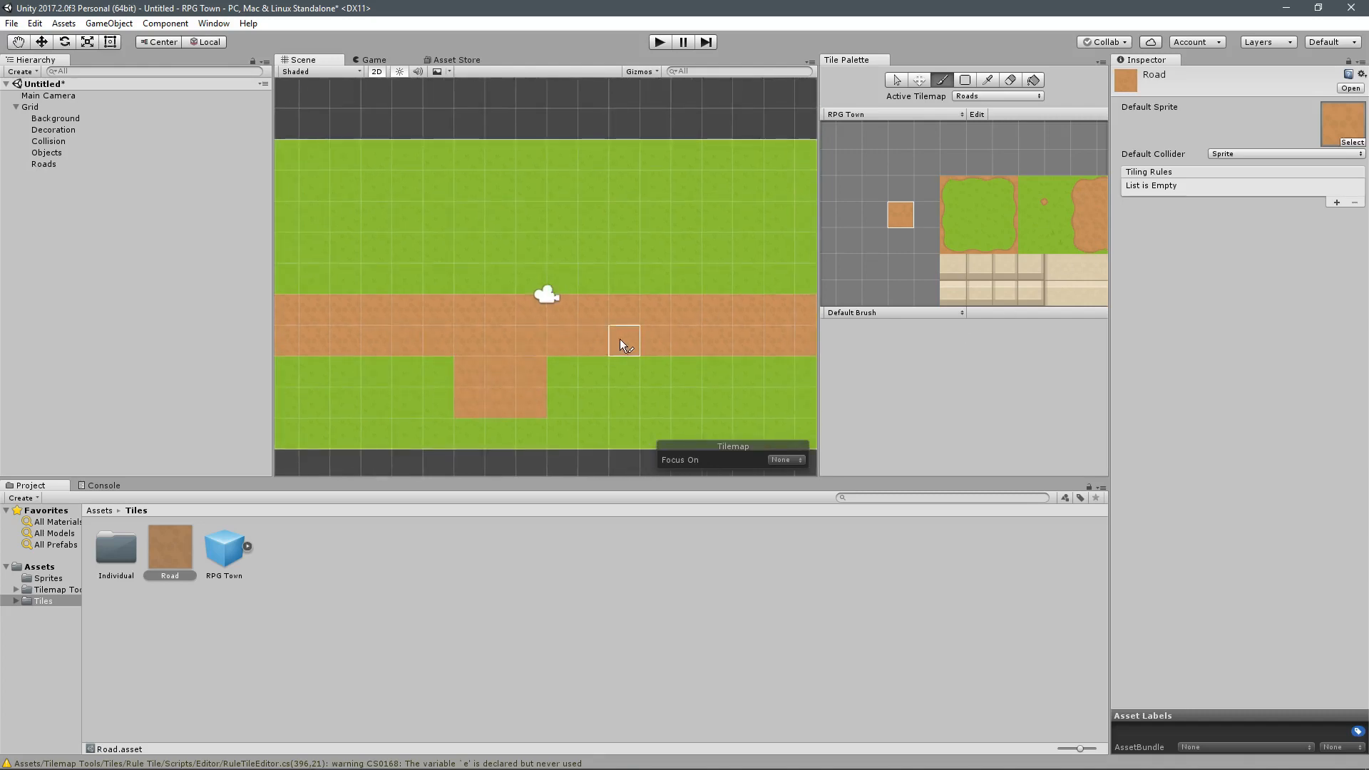
middle_click_drag(713, 337, 606, 345)
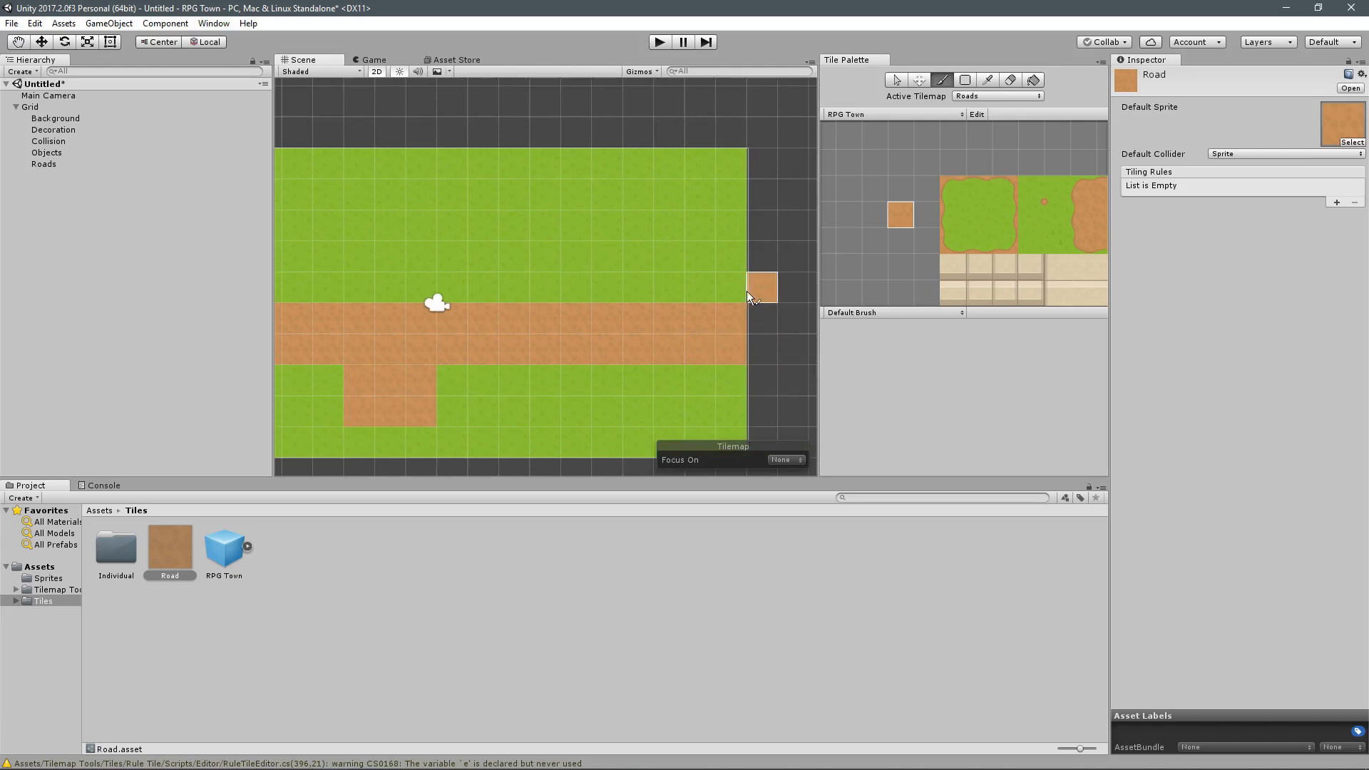
Step: Add the first tiling rule to Road and assign it the dirt sprite with grass along its left edge
left_click(1337, 204)
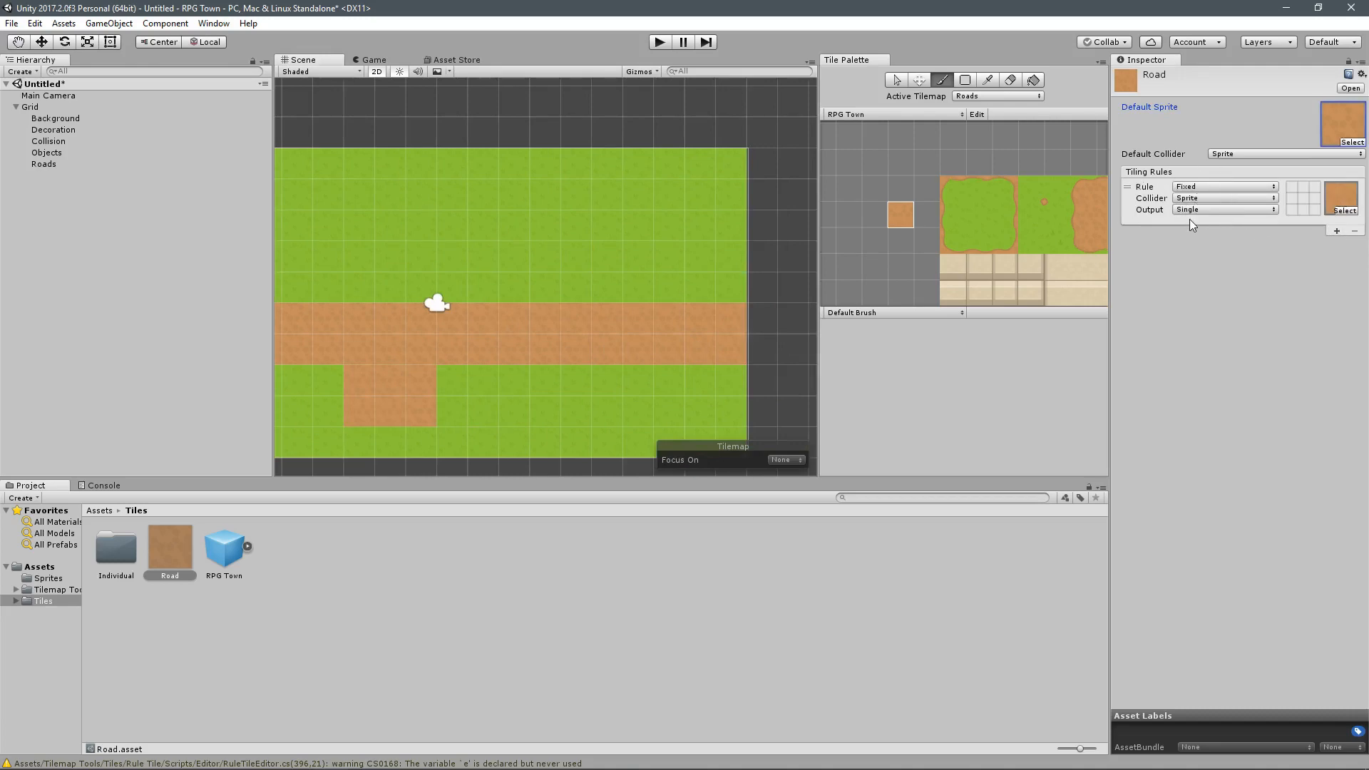
left_click(1345, 210)
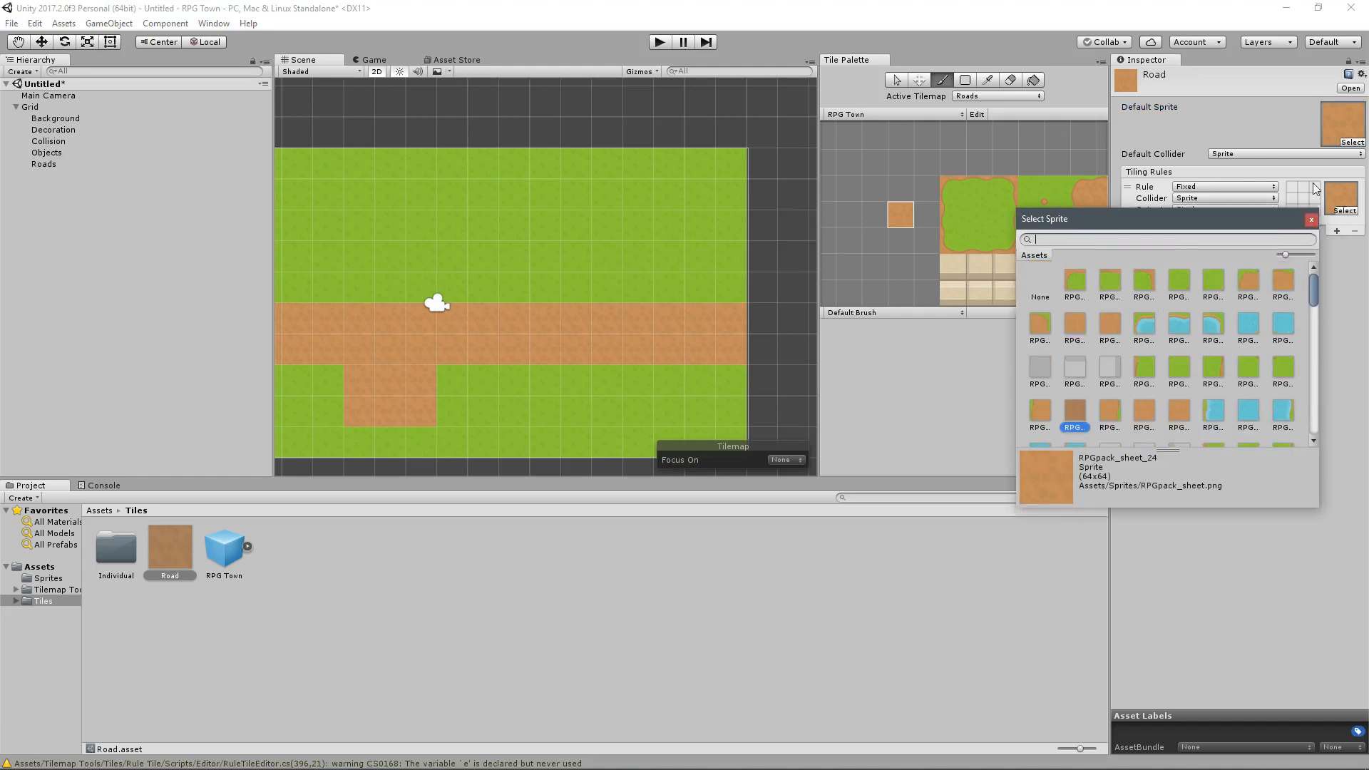
left_click(1311, 217)
left_click(1346, 213)
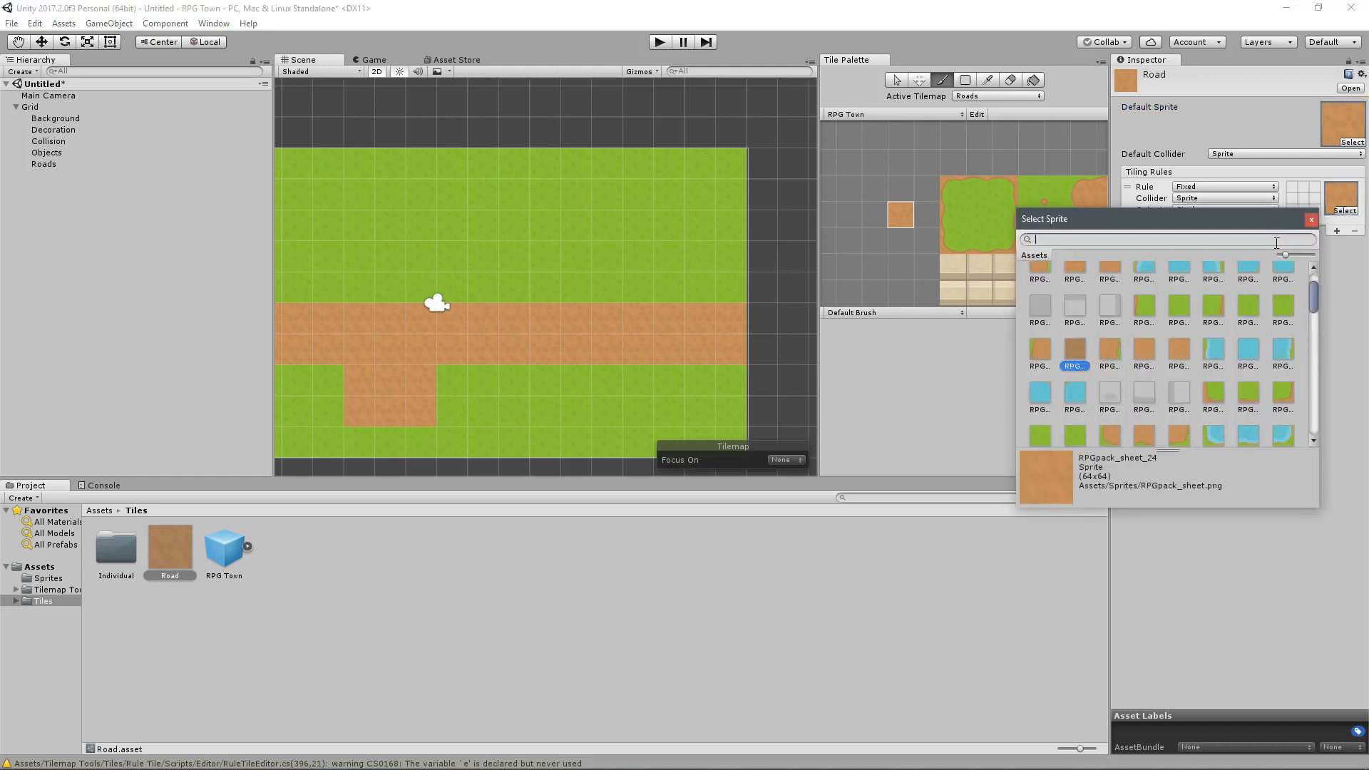
scroll(1203, 313, "up", 2)
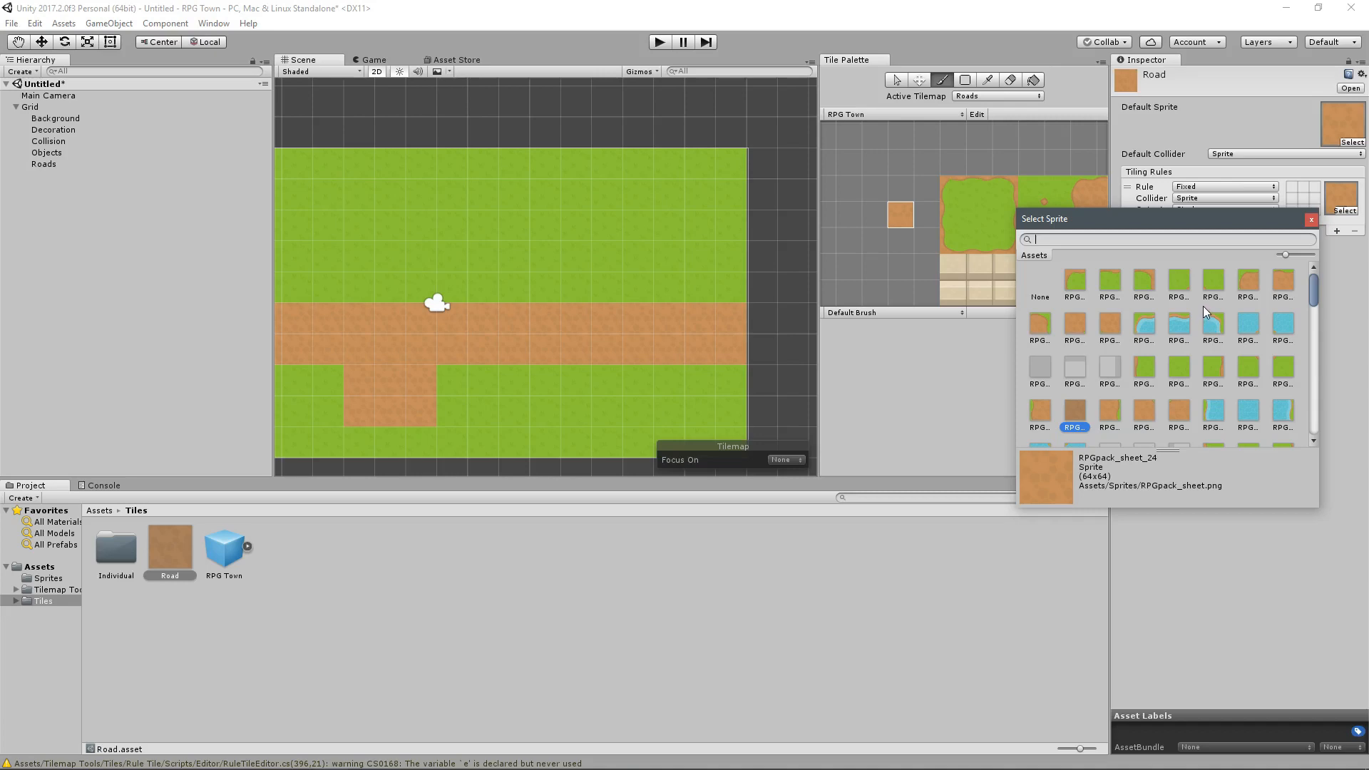
double_click(1041, 412)
Step: Set the left-edge rule to require no tile on the left and Road tiles above, below and on the right
middle_click_drag(631, 321, 820, 313)
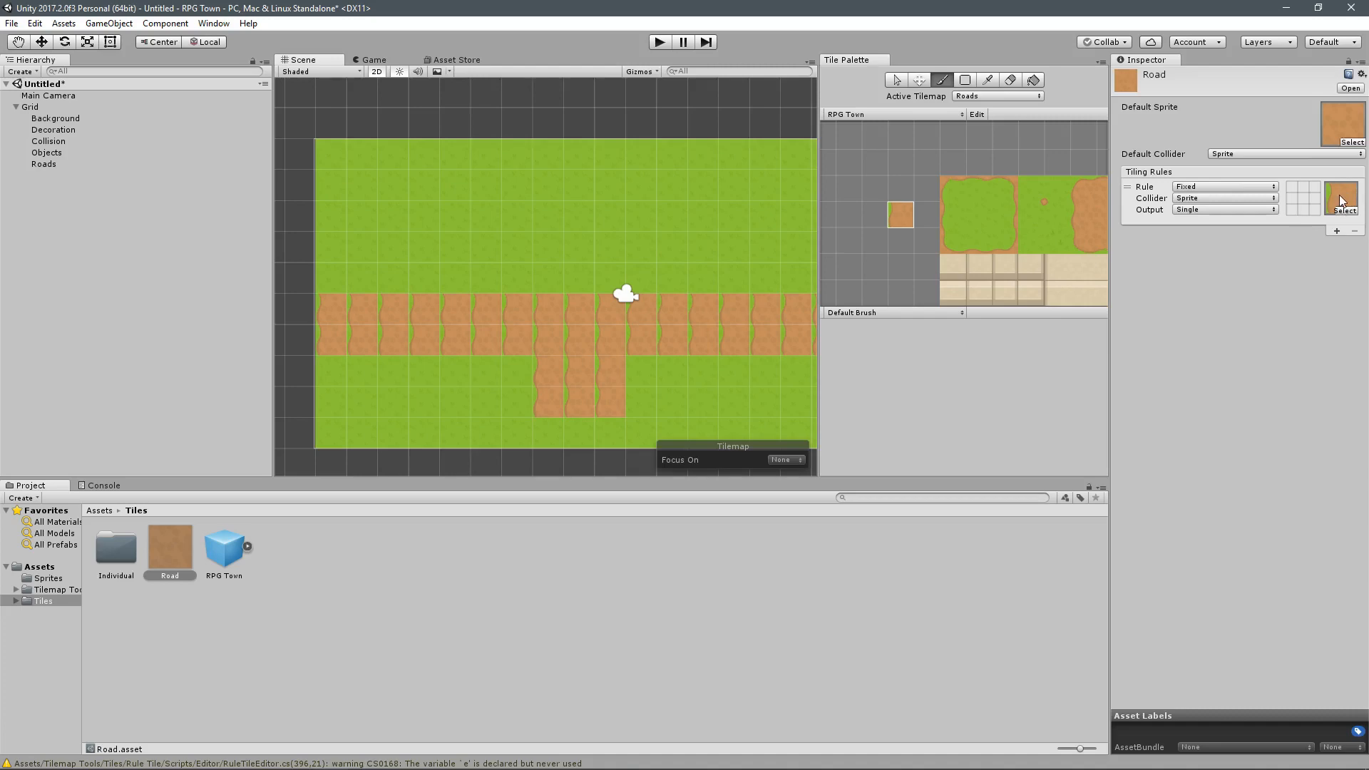
left_click(1291, 198)
left_click(1291, 199)
left_click(1314, 198)
Step: Test the left-edge rule by painting one Road tile below the block's left column, and erase that tile
middle_click_drag(616, 421, 608, 388)
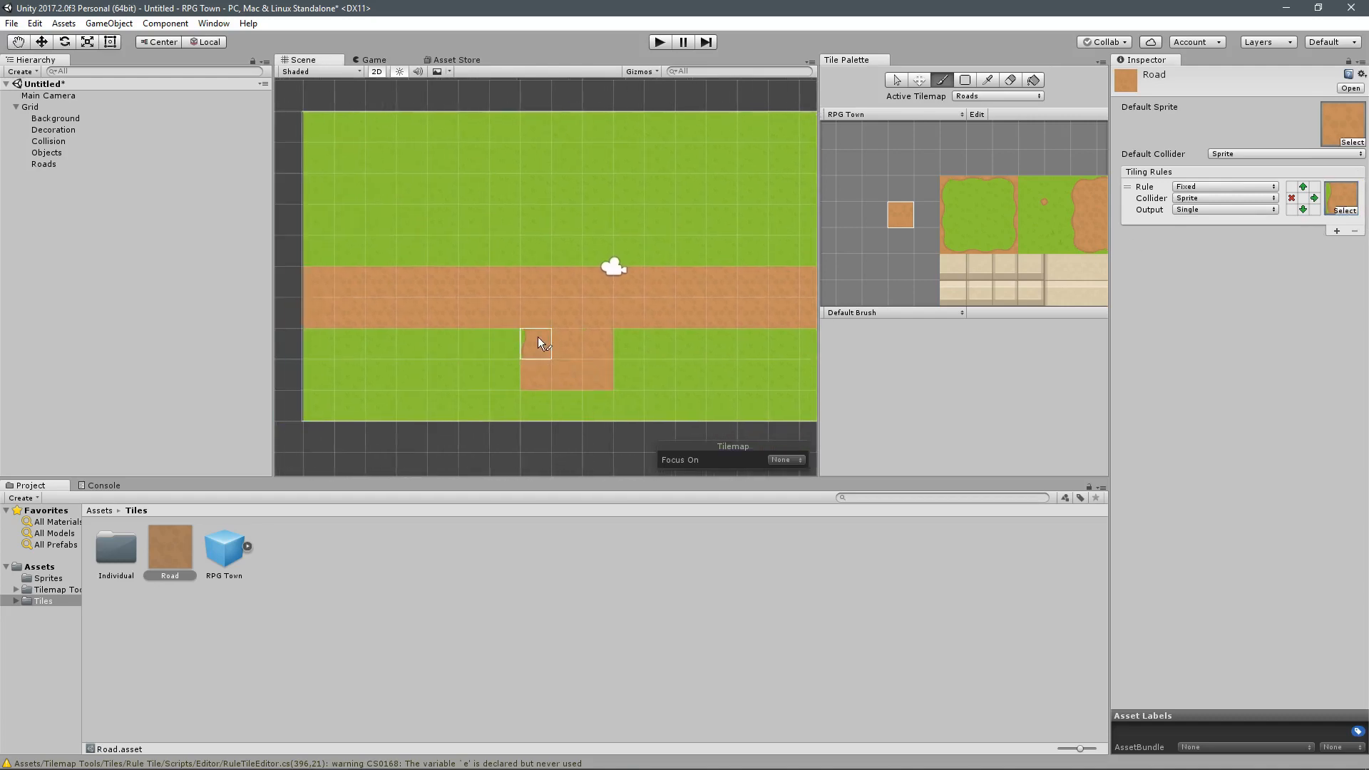
middle_click_drag(538, 337, 609, 339)
scroll(609, 339, "up", 3)
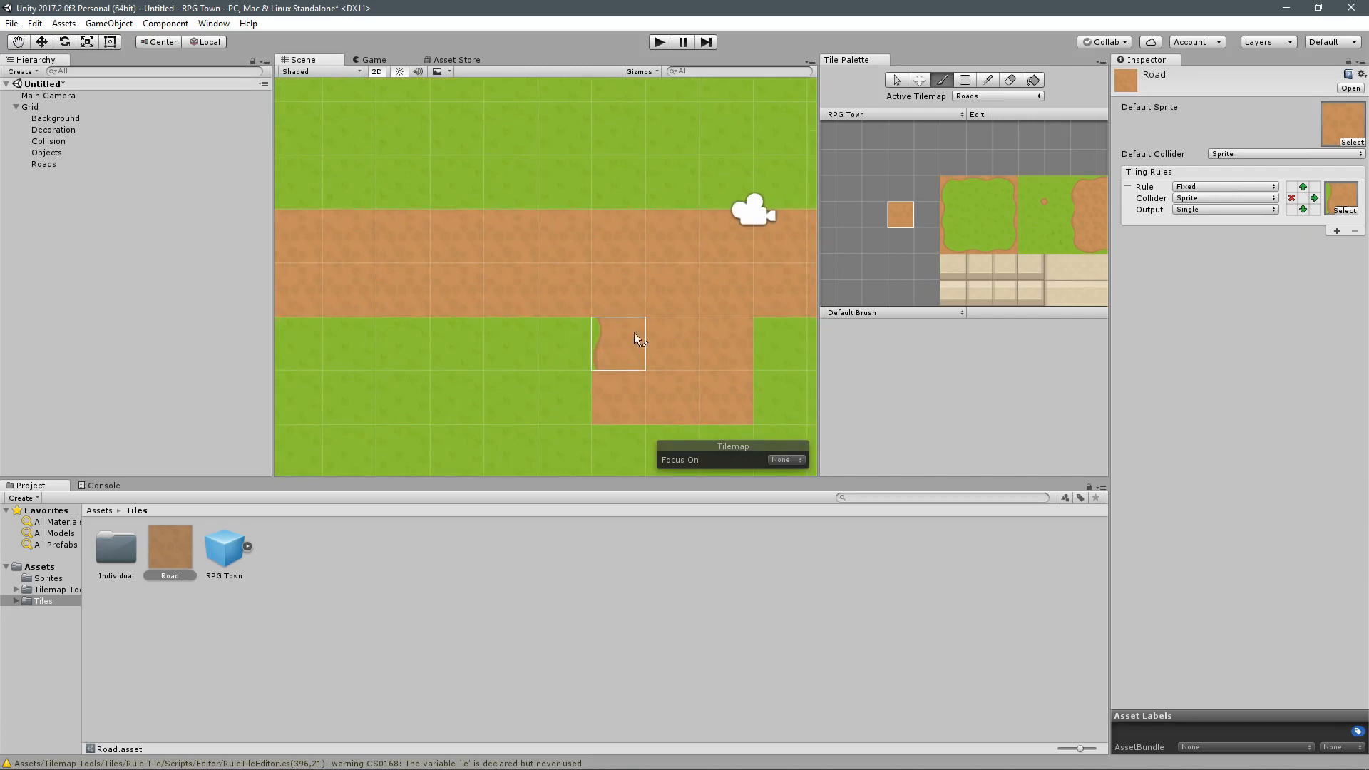
left_click_drag(617, 395, 622, 447)
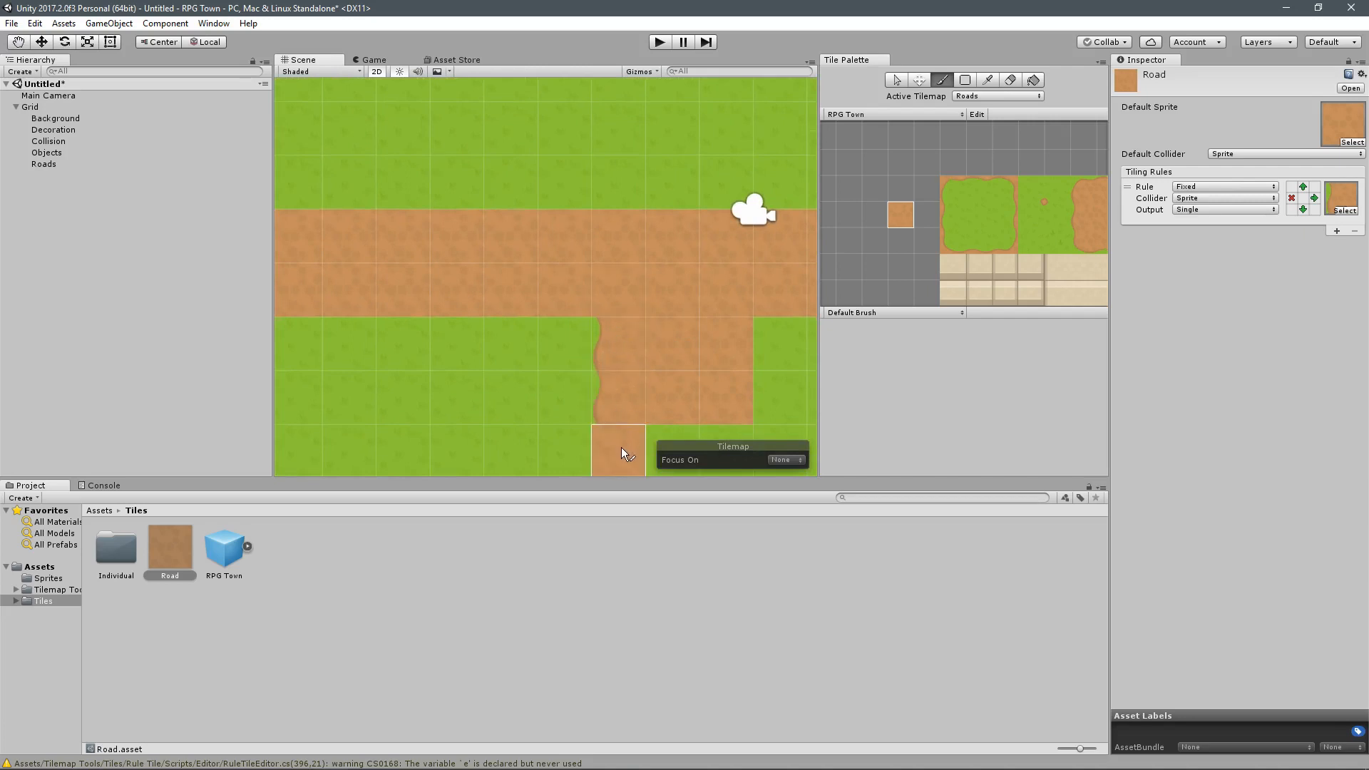
scroll(642, 364, "down", 2)
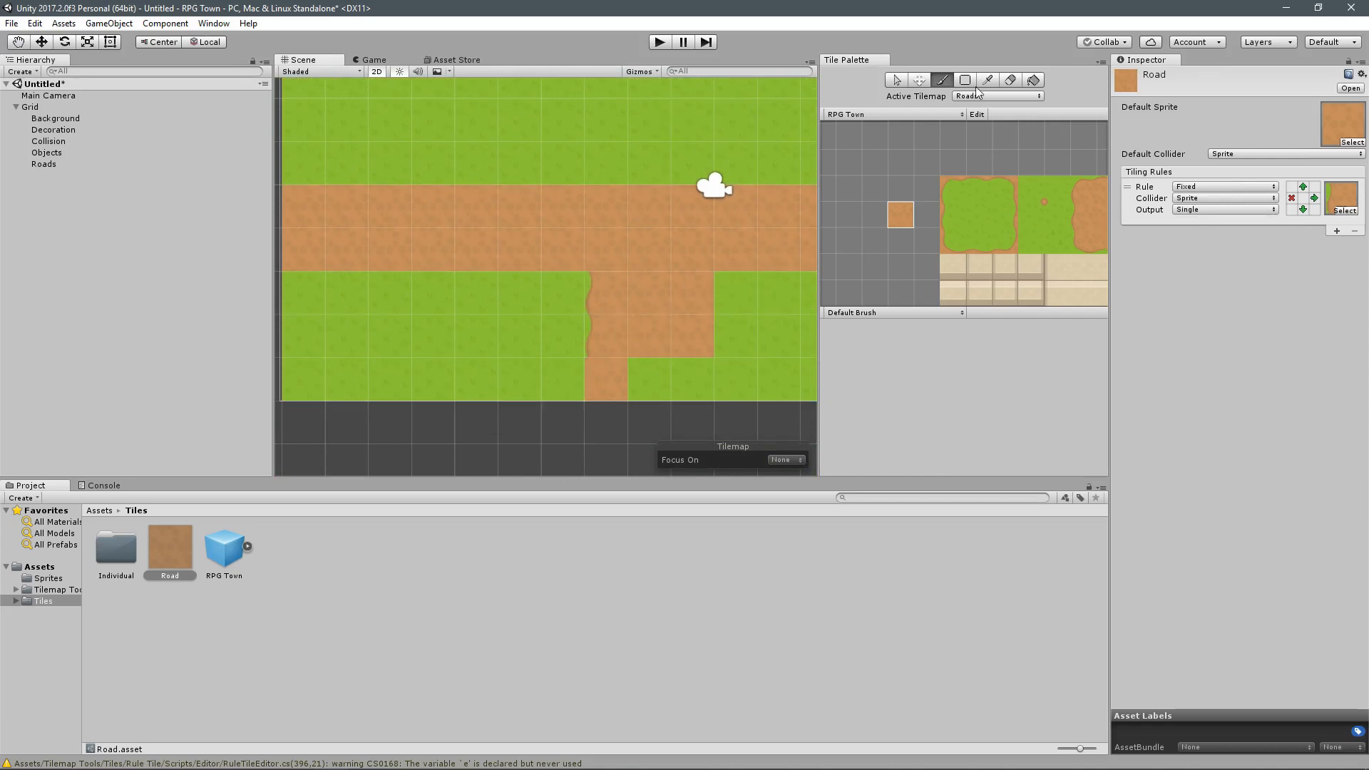
left_click(1010, 80)
left_click(607, 378)
Step: Add a second tiling rule and assign it the dirt sprite with grass along its right edge
left_click(1337, 230)
left_click(1346, 255)
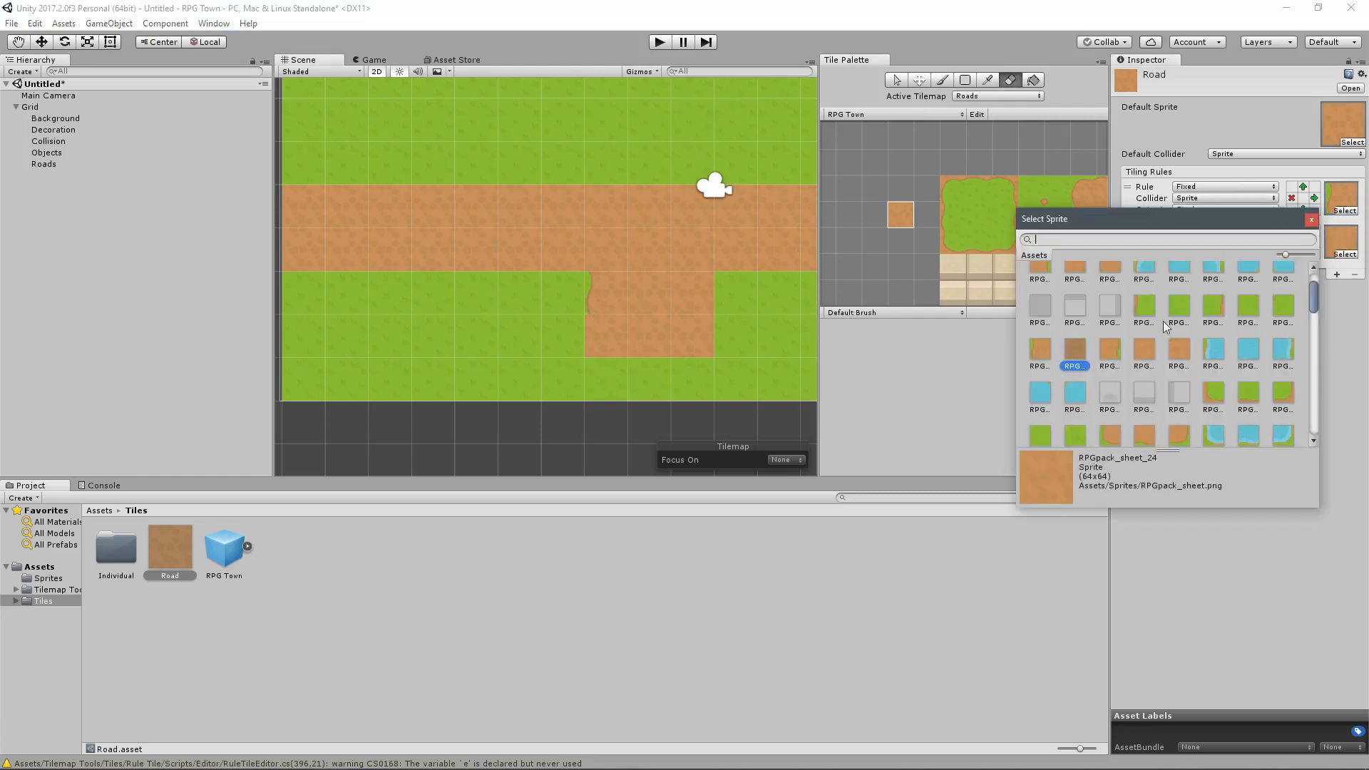
double_click(1114, 349)
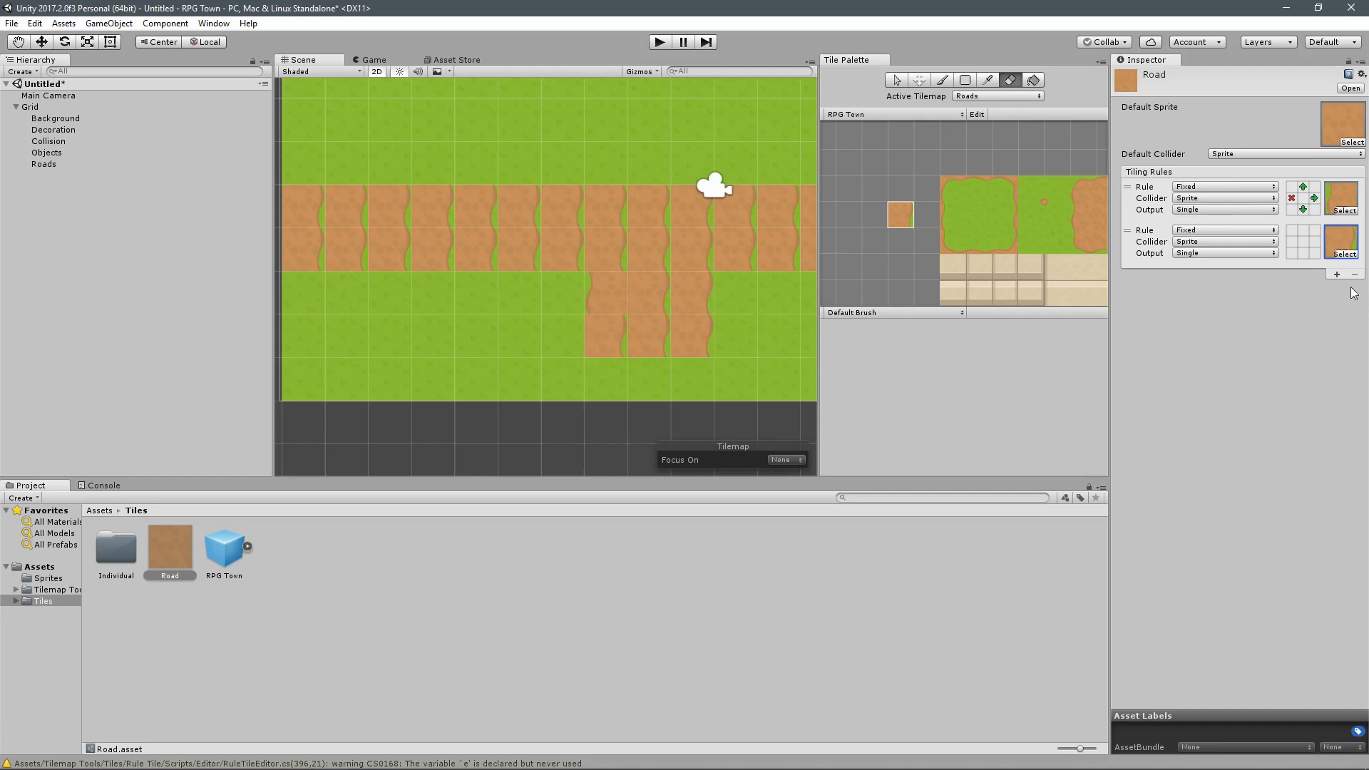
Step: Set the right-edge rule to require no tile on the right and Road tiles above, below and on the left
left_click(1314, 242)
left_click(1315, 242)
left_click(1292, 242)
left_click(1302, 253)
left_click(1303, 230)
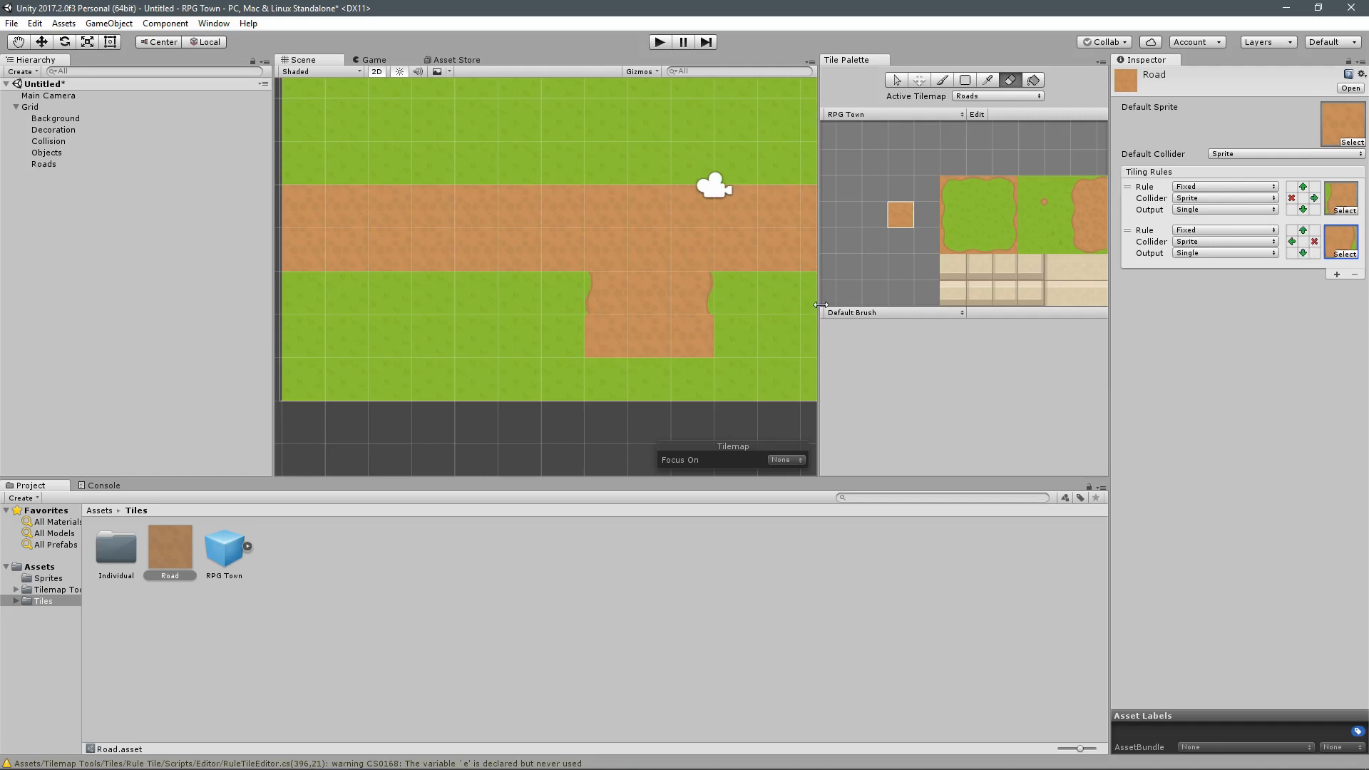
Step: Add a third tiling rule with the plain dirt sprite and move it to the top of the rule list
middle_click_drag(758, 290, 617, 283)
scroll(679, 289, "up", 5)
middle_click_drag(494, 292, 590, 296)
scroll(591, 296, "up", 4)
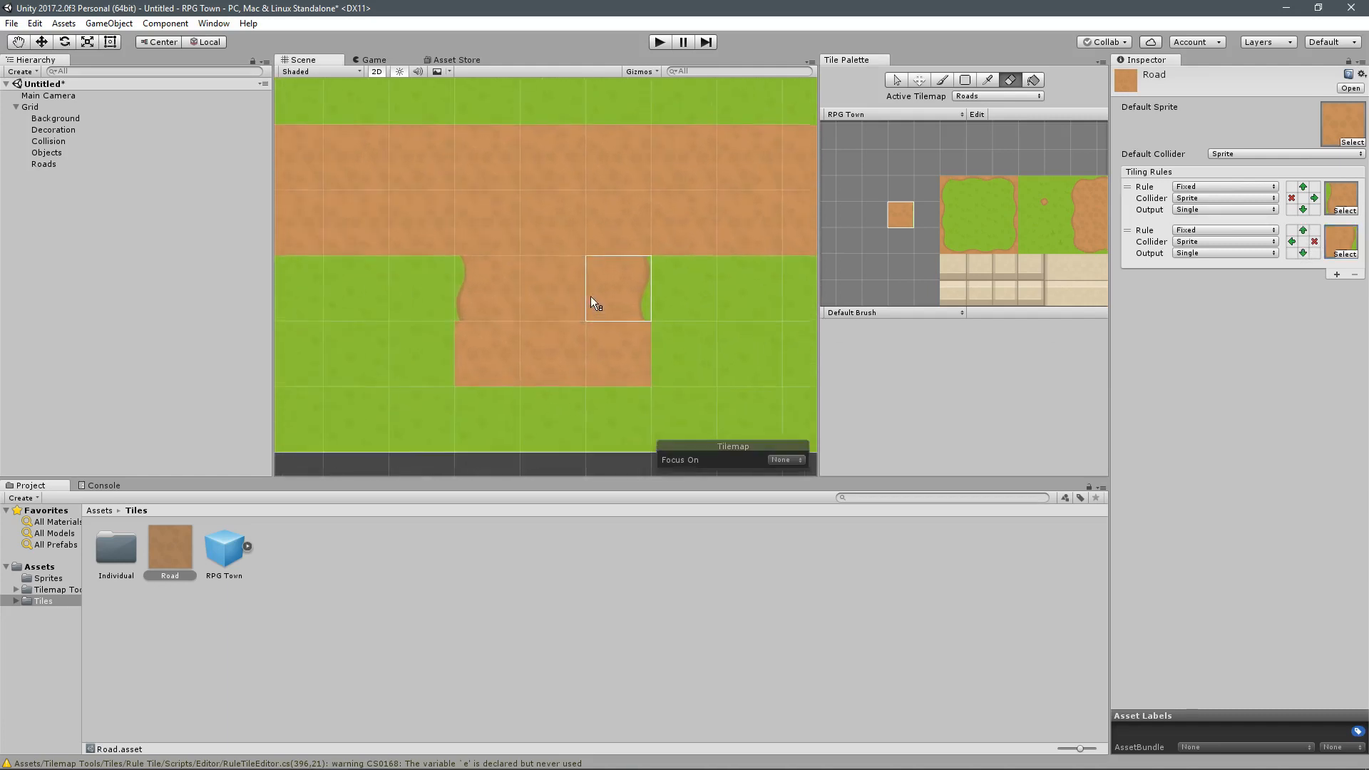
scroll(590, 297, "up", 1)
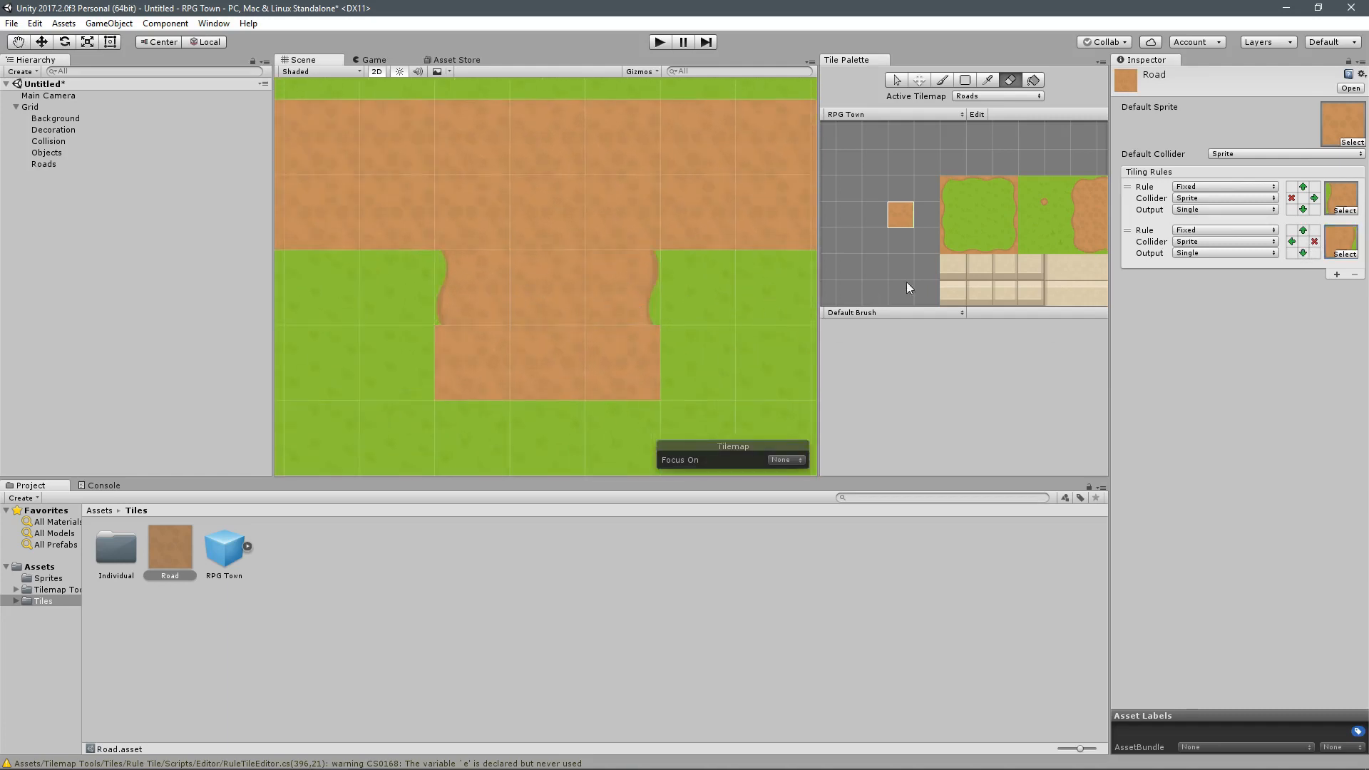
left_click(1337, 273)
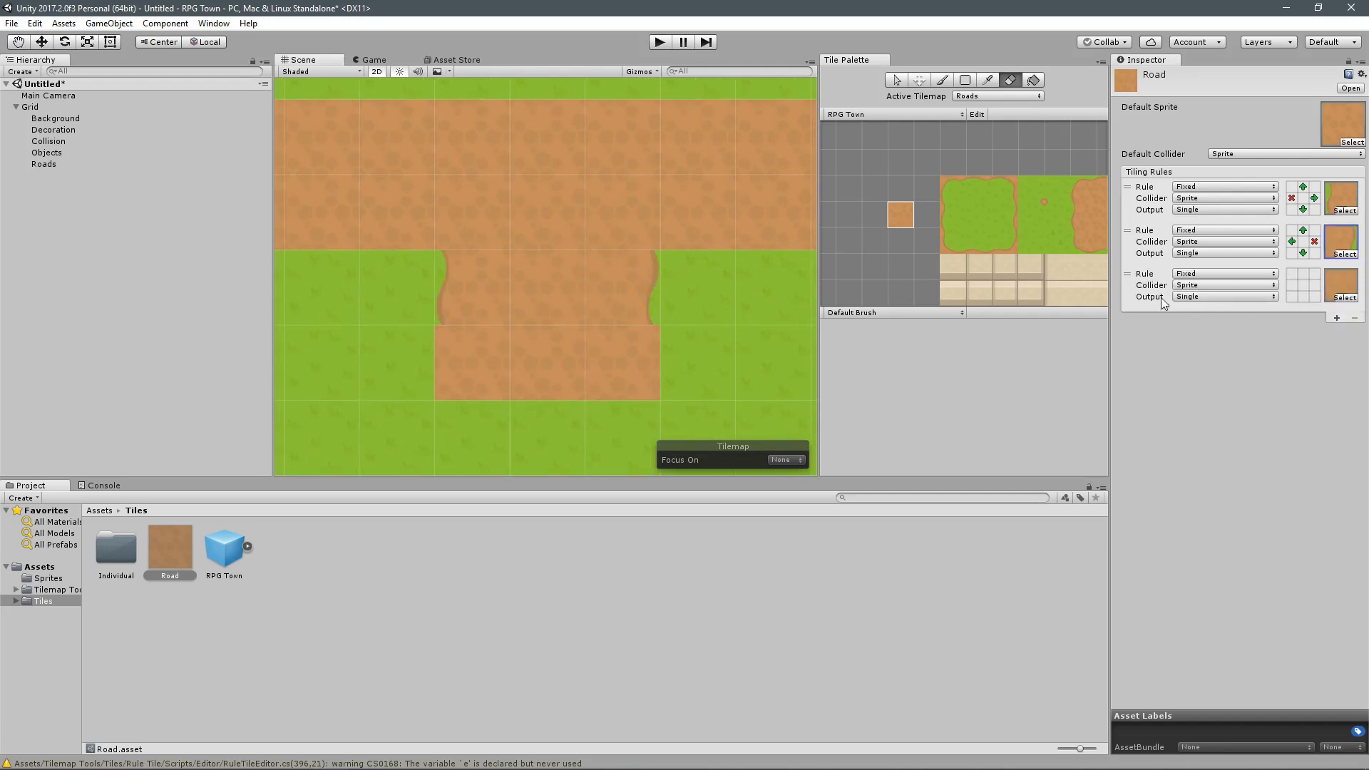
left_click_drag(1161, 297, 1149, 207)
scroll(627, 269, "down", 1)
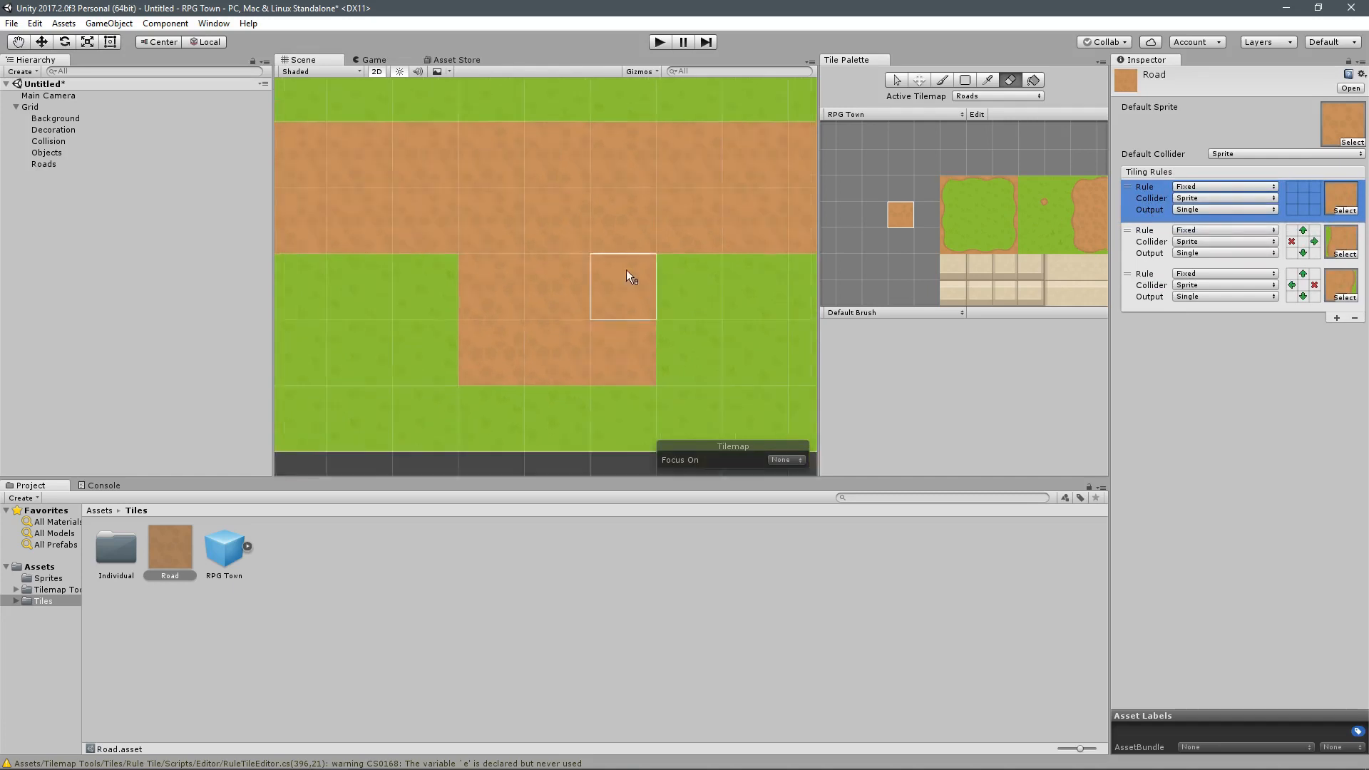
Step: Set the plain dirt rule to require Road tiles on the left, right, above and below
left_click(1291, 199)
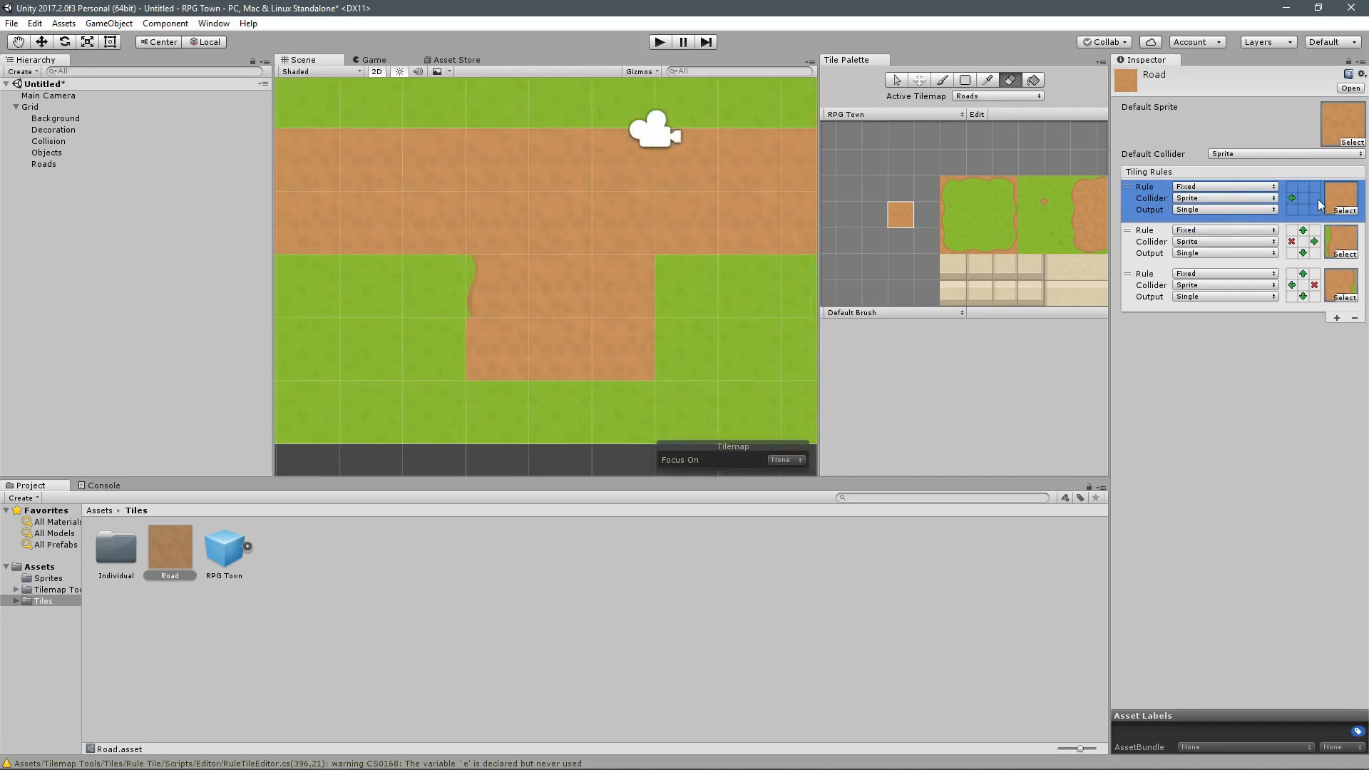
left_click(1314, 199)
left_click(1302, 211)
left_click(1303, 187)
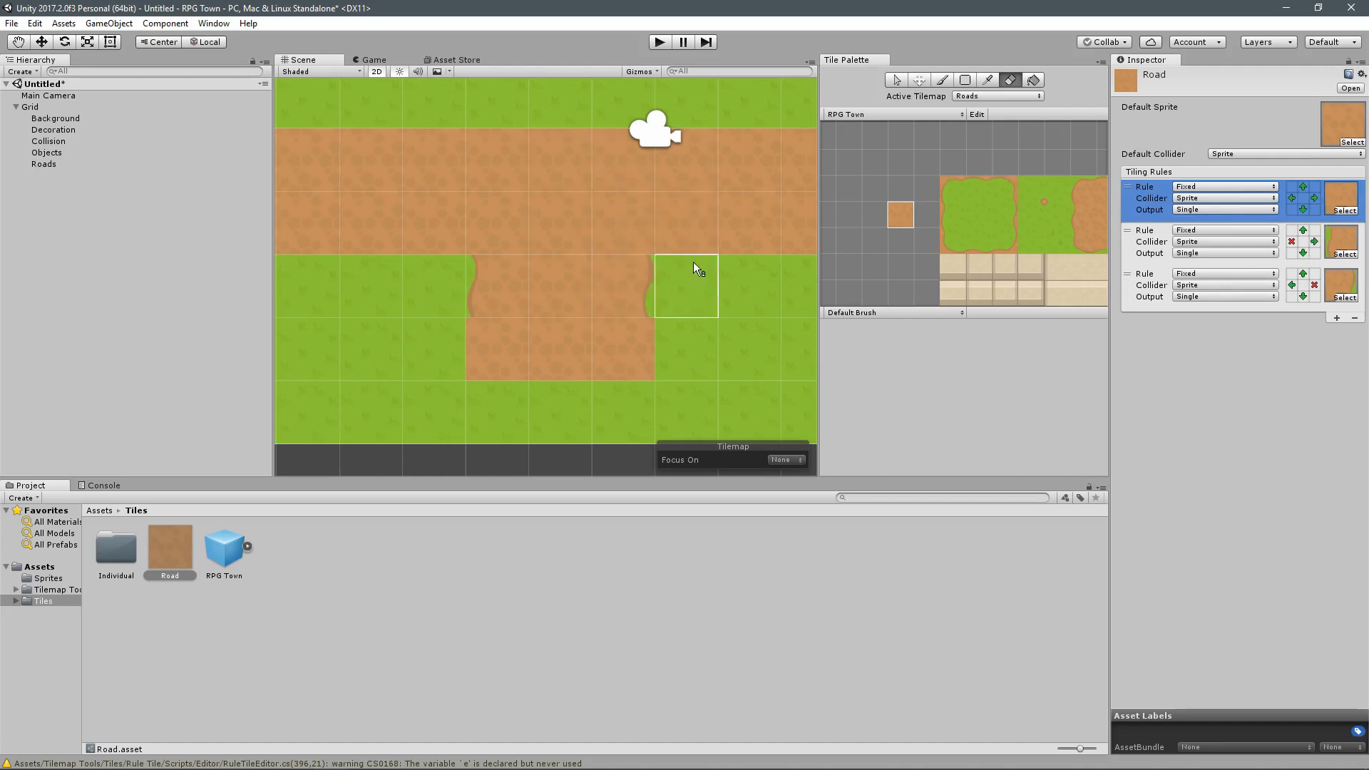
scroll(660, 297, "down", 4)
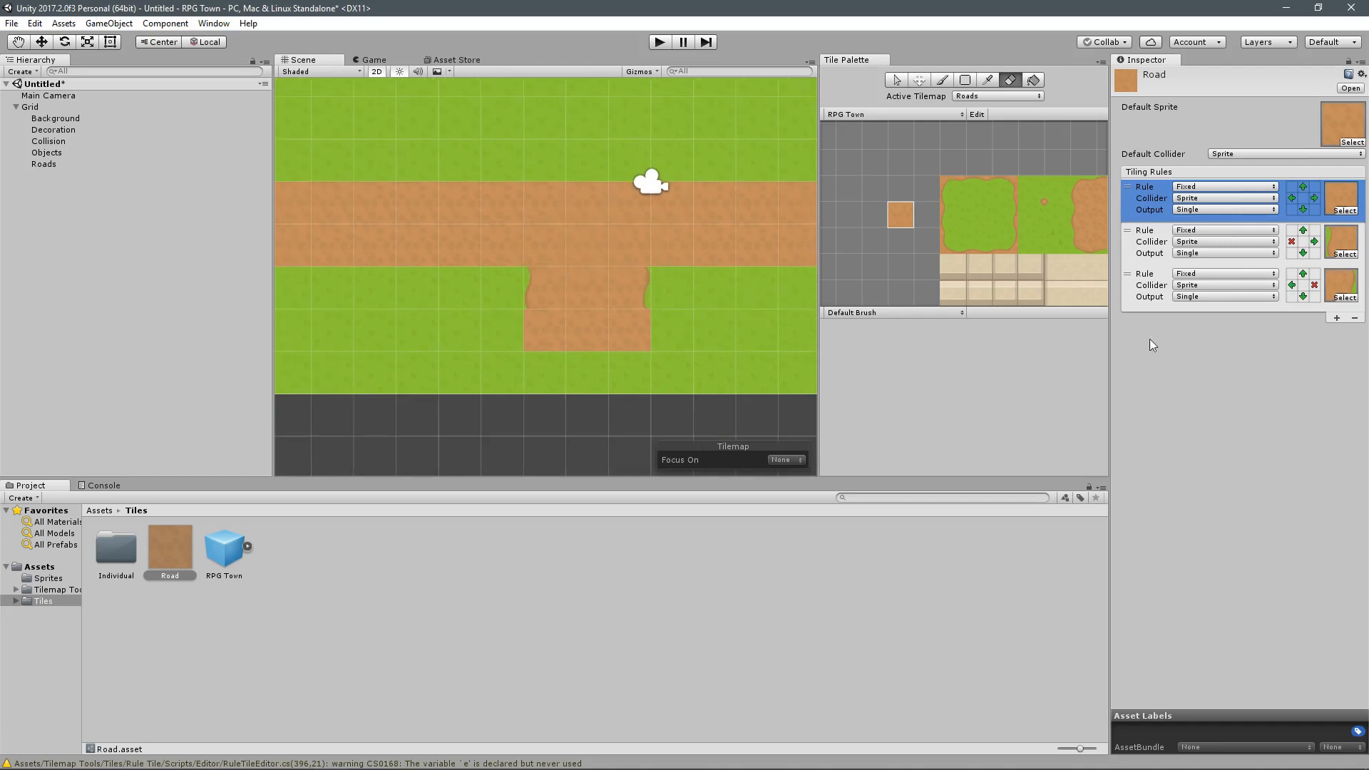
Step: Add a fourth tiling rule and assign it the dirt sprite with grass along its top and left edges
left_click(1338, 318)
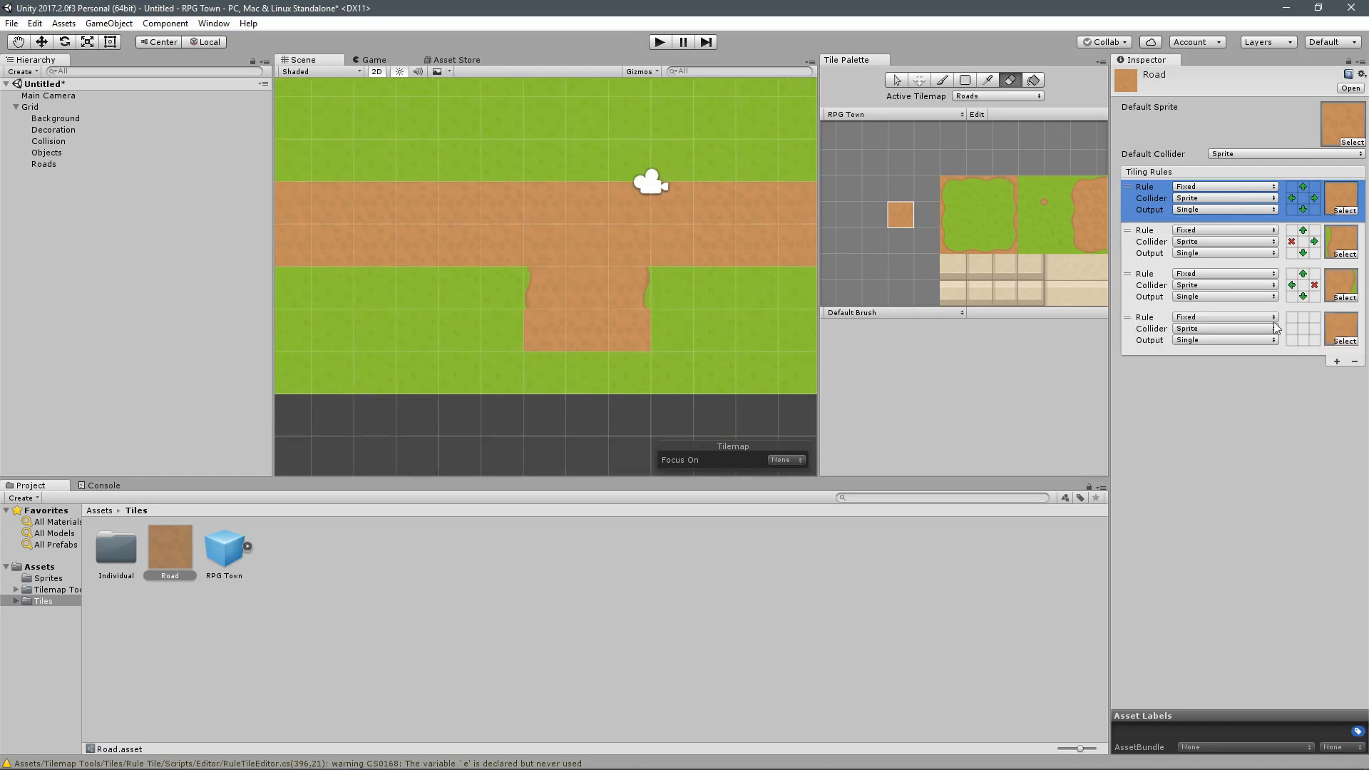
left_click(1345, 341)
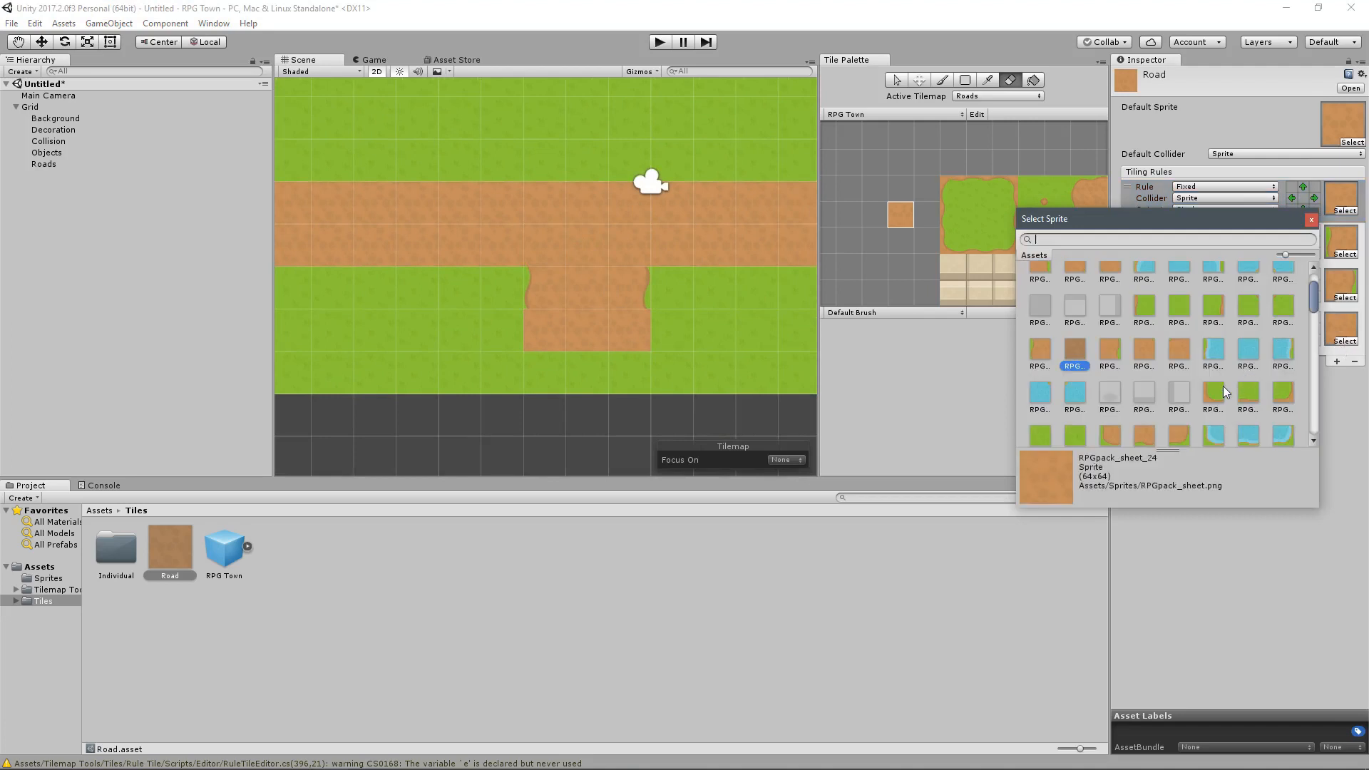
scroll(1120, 361, "up", 2)
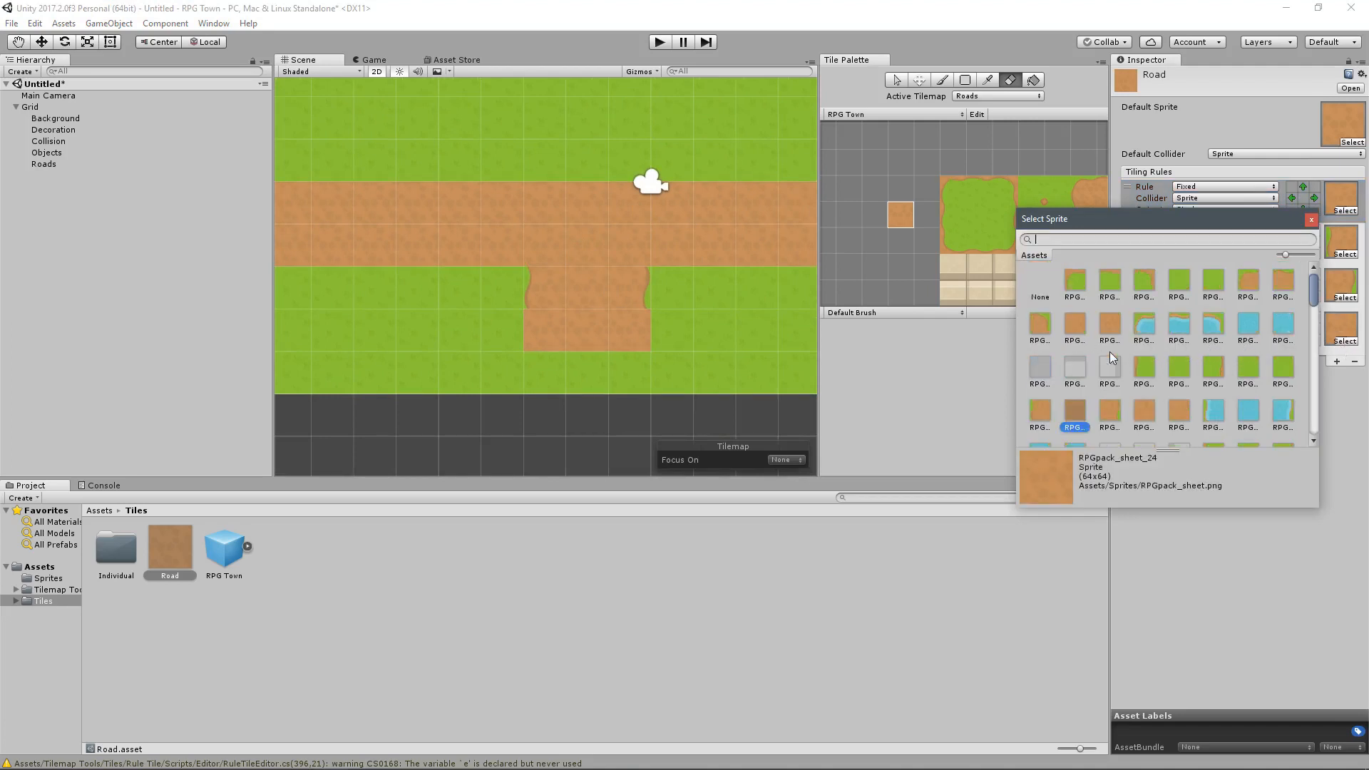
scroll(1057, 315, "down", 1)
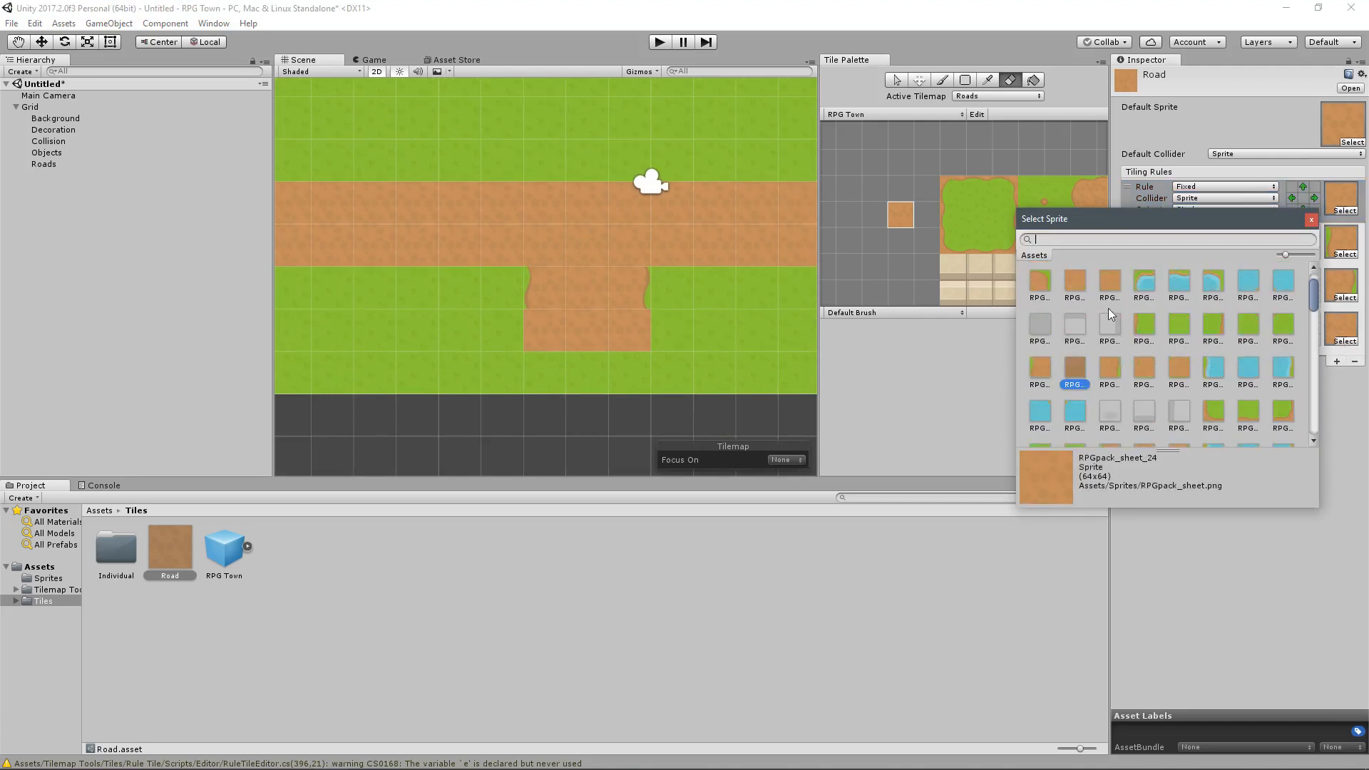
scroll(1108, 308, "up", 1)
double_click(1249, 281)
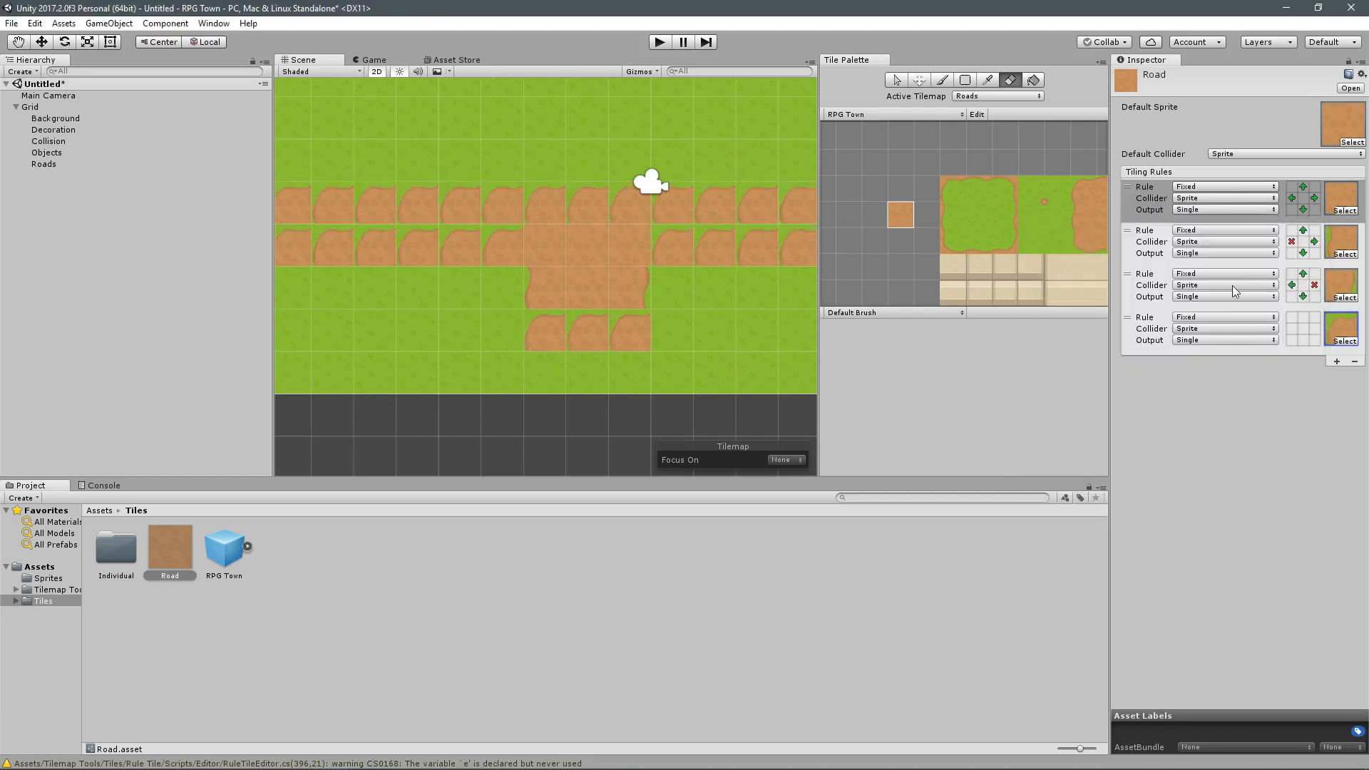
Step: Set the top-left corner rule to require no tile on the left and above and Road tiles on the right and below
middle_click_drag(514, 258, 596, 262)
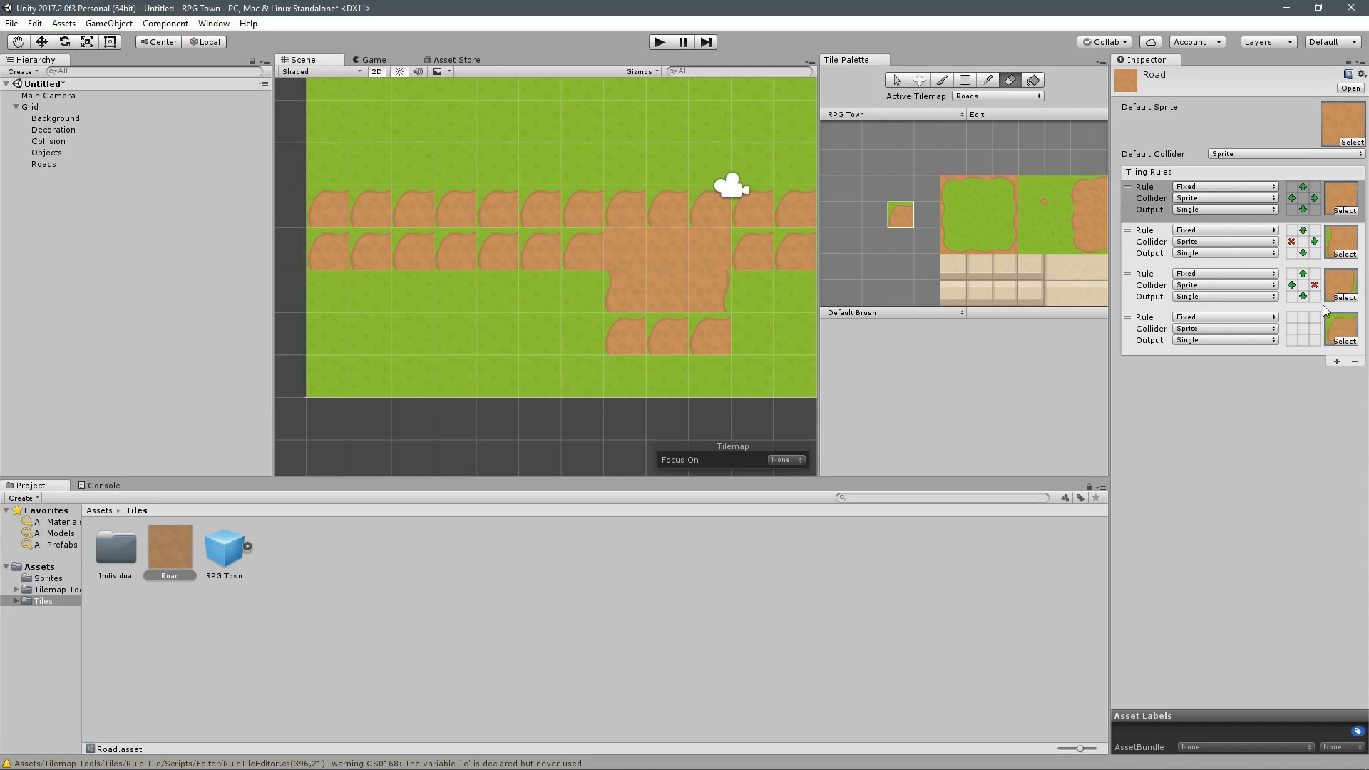
left_click(1291, 331)
left_click(1293, 331)
left_click(1303, 317)
left_click(1303, 317)
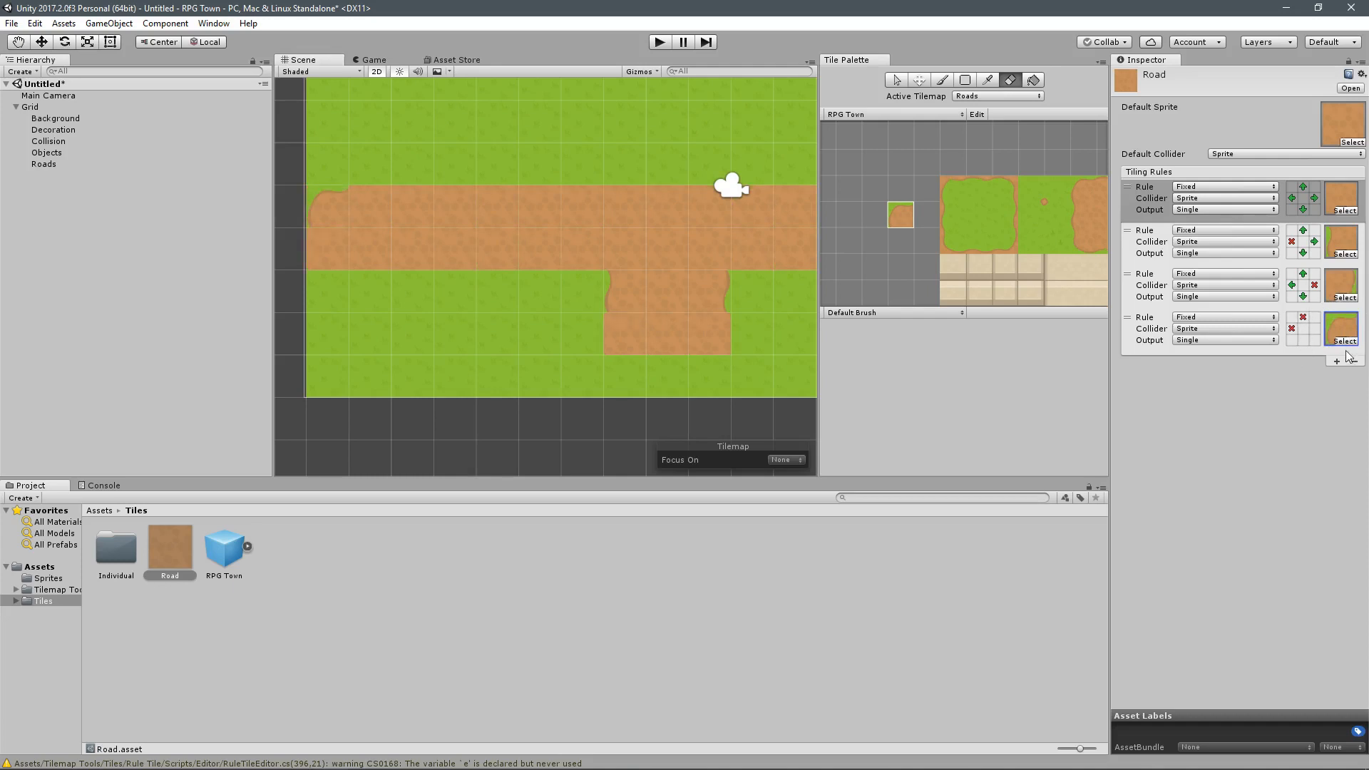
left_click(1303, 341)
left_click(1314, 329)
Step: Add top-right, bottom-right and bottom-left corner rules, each requiring no tile on its grass sides and Road tiles on the other sides
scroll(443, 250, "up", 3)
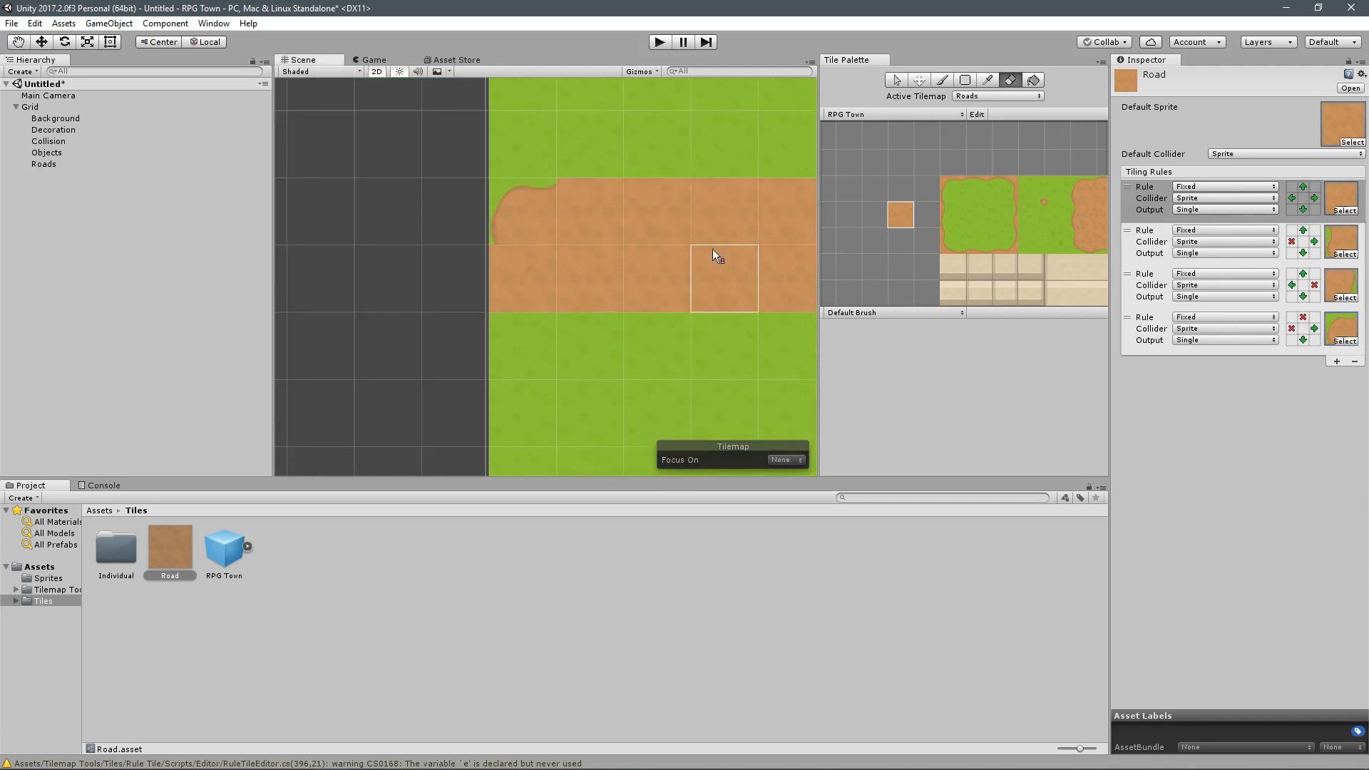
scroll(712, 257, "down", 2)
mouse_move(641, 263)
middle_mouse_down()
mouse_move(763, 289)
mouse_move(636, 275)
middle_mouse_up()
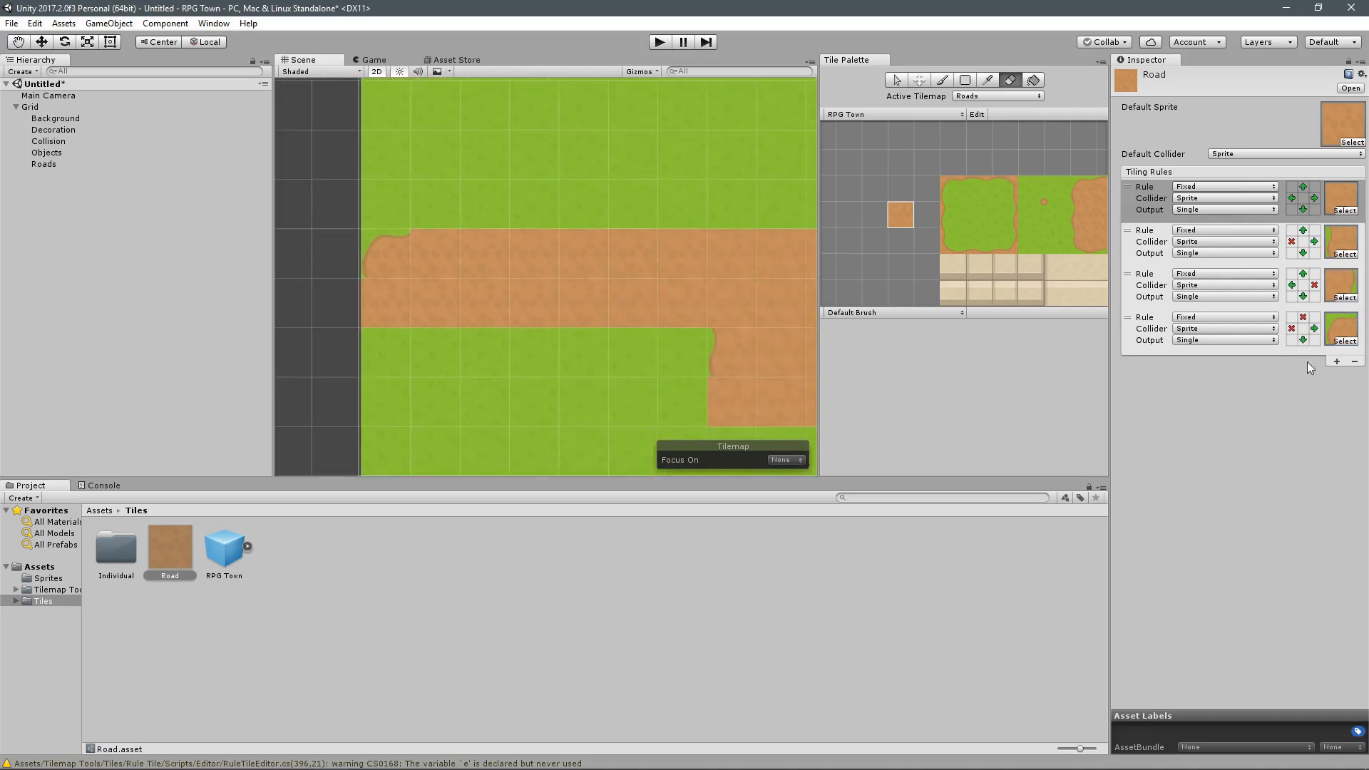
left_click(1337, 361)
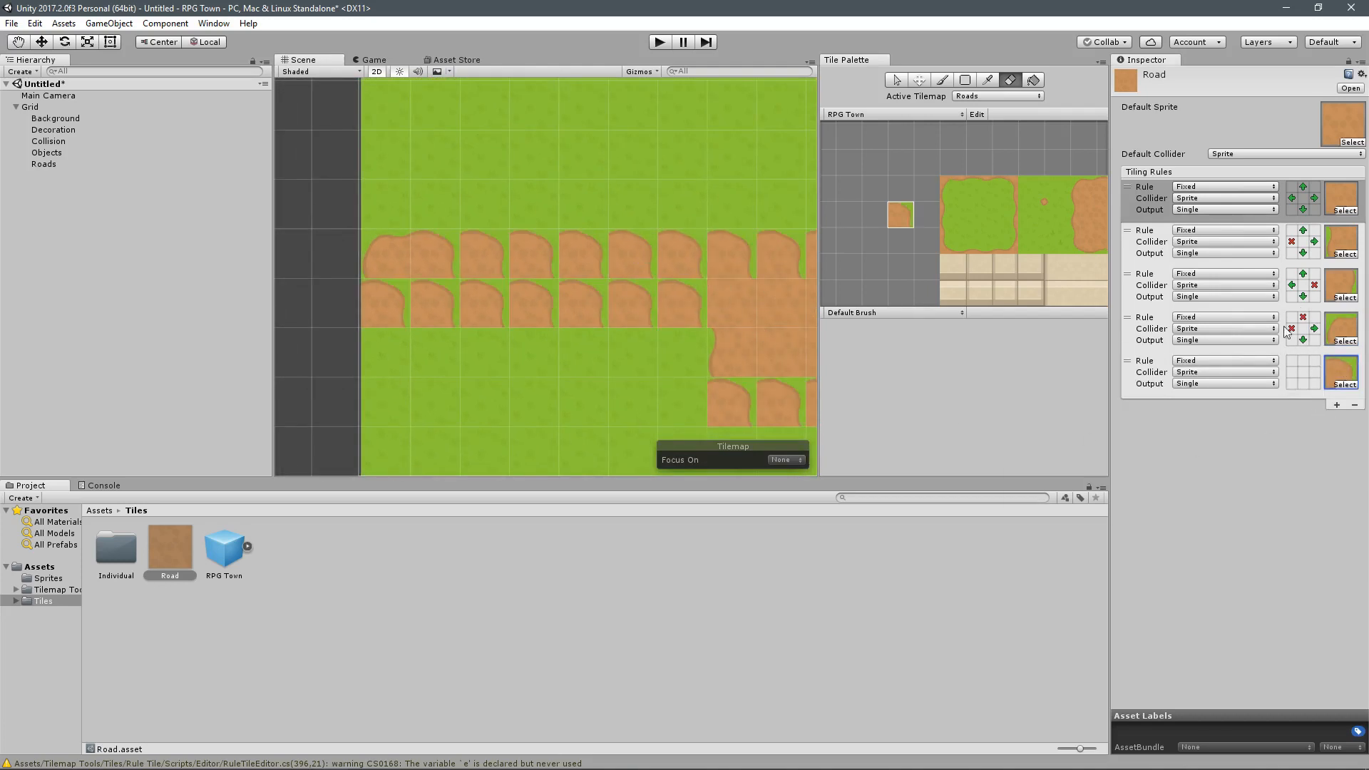
right_click(1305, 361)
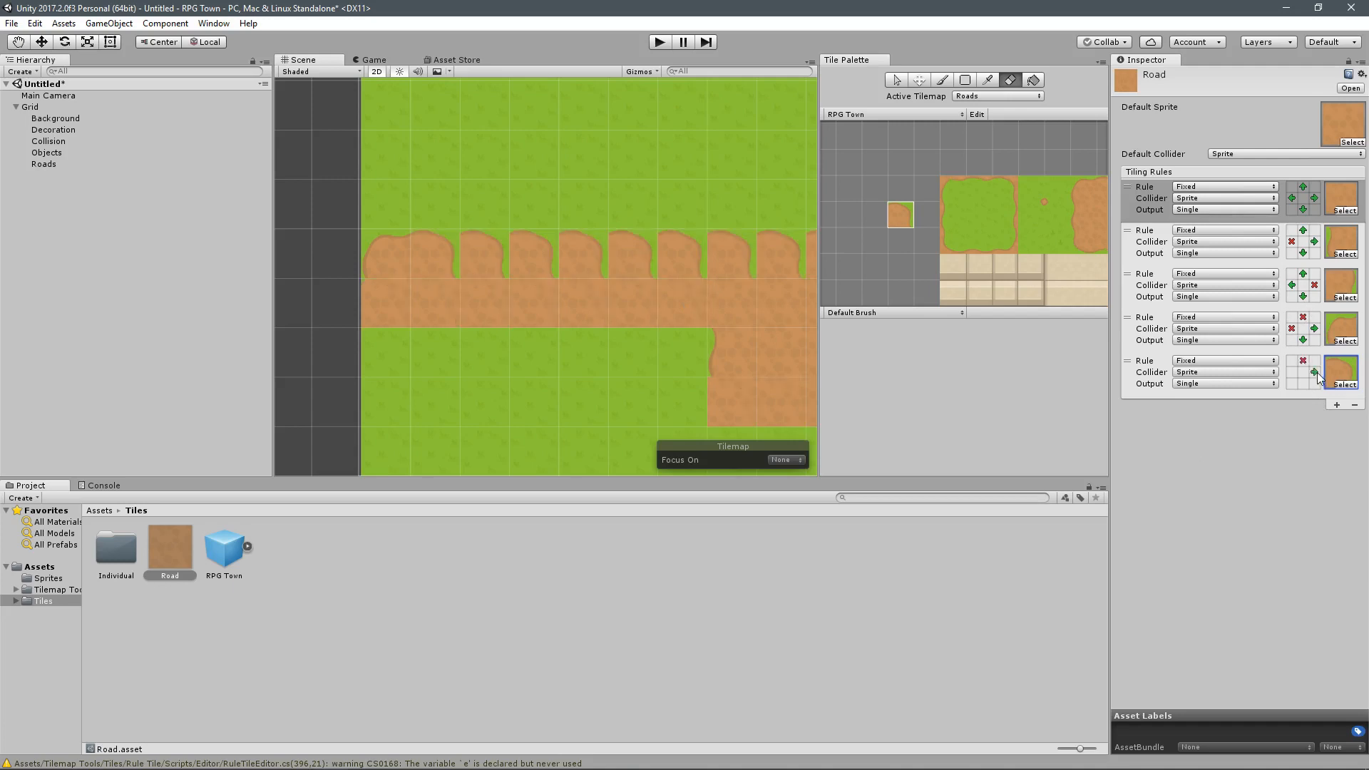
left_click(1316, 372)
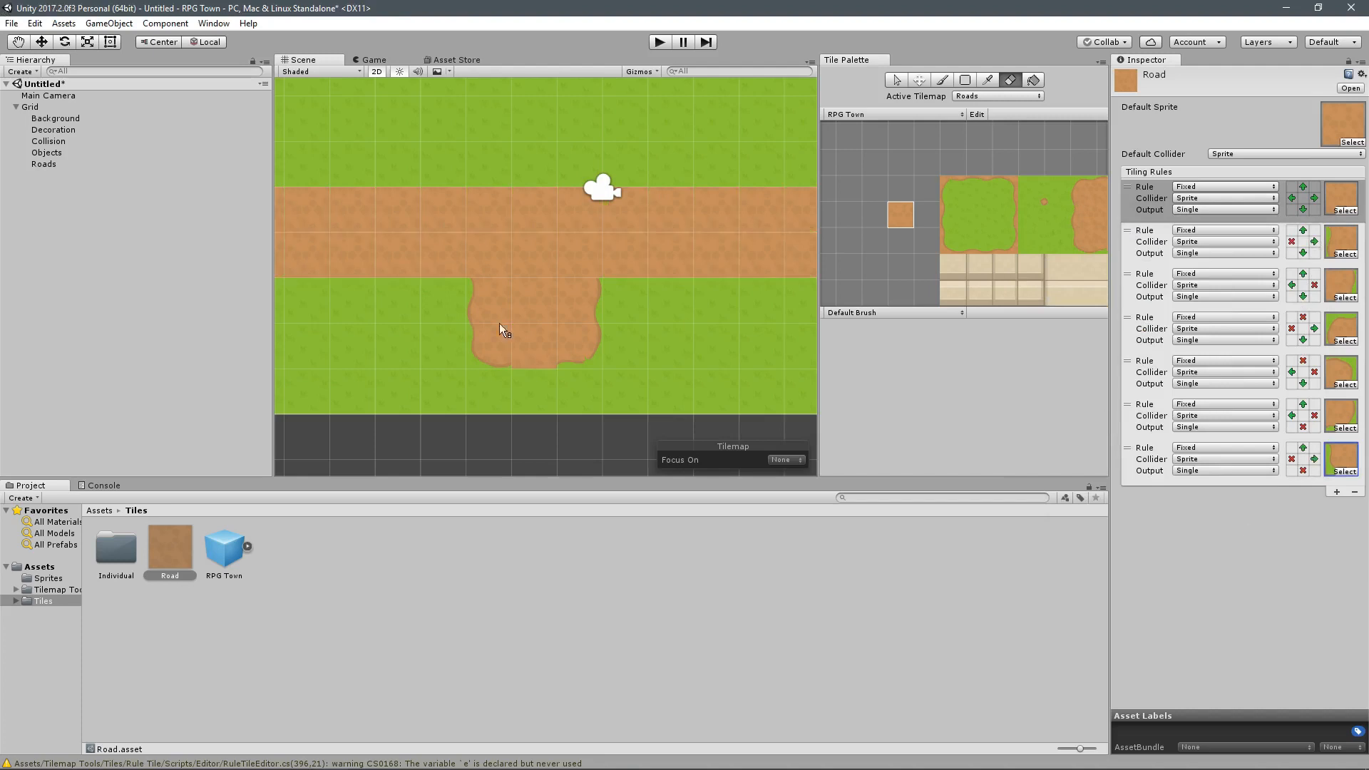
Step: Paint more Road tiles on the right side of the lower dirt patch, making its upper row one tile longer than its lower row
middle_click_drag(499, 323, 629, 291)
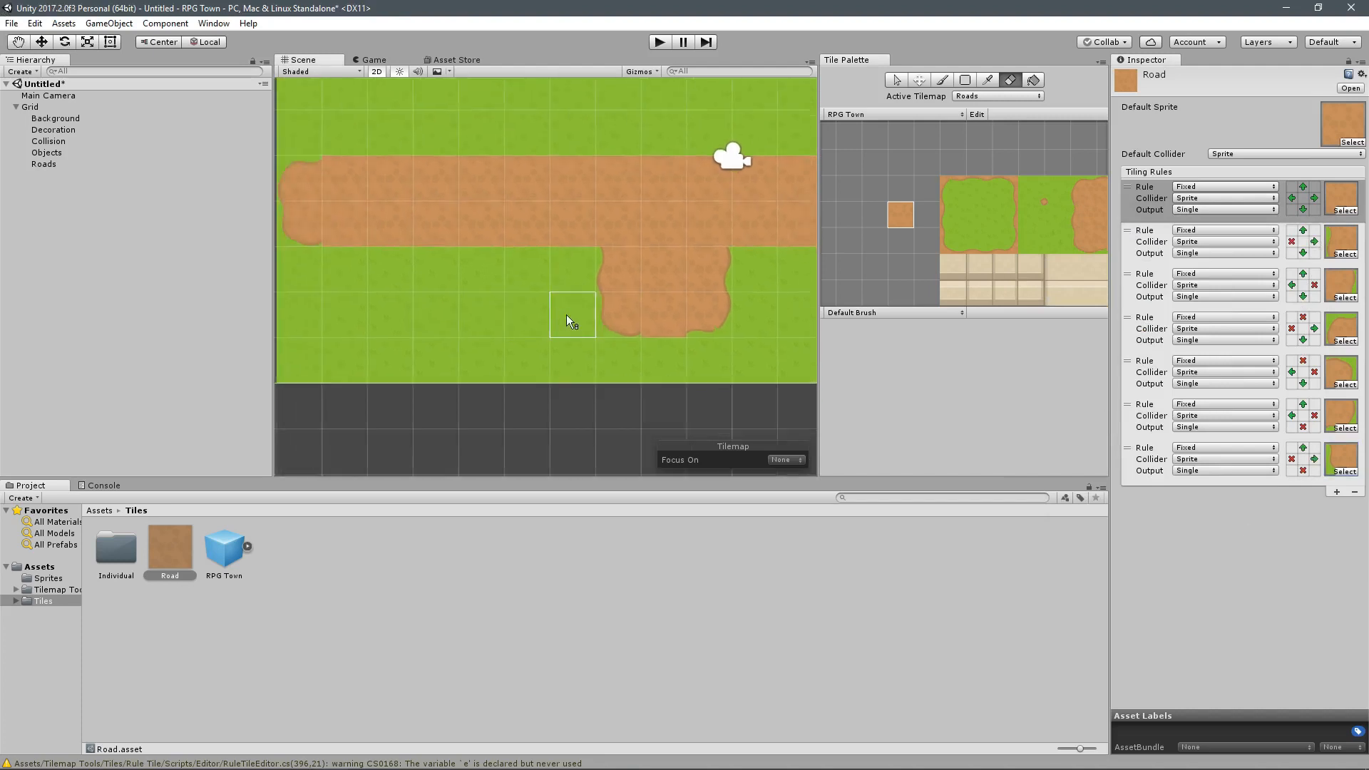
scroll(642, 306, "up", 10)
scroll(670, 300, "down", 8)
middle_click_drag(763, 266, 570, 303)
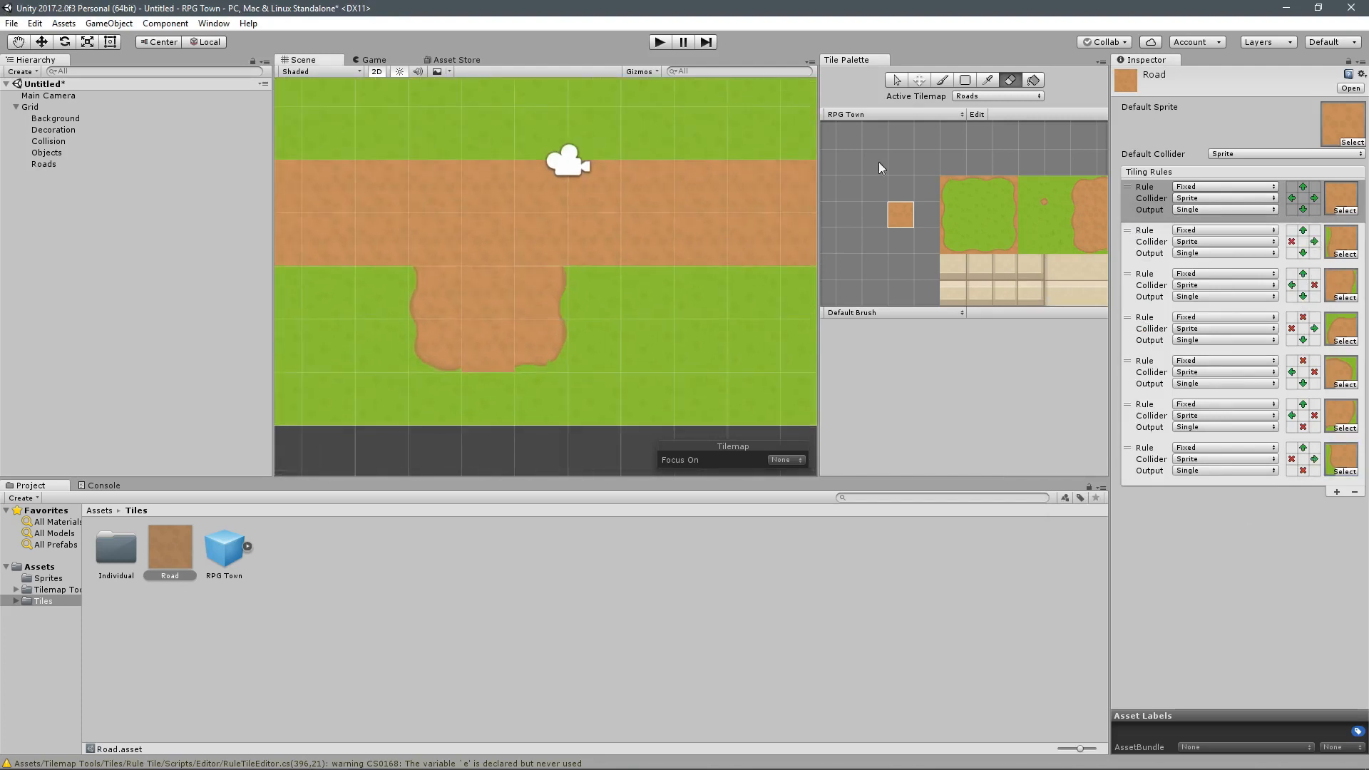
left_click(942, 80)
left_click_drag(584, 298, 695, 290)
left_click_drag(644, 343, 594, 345)
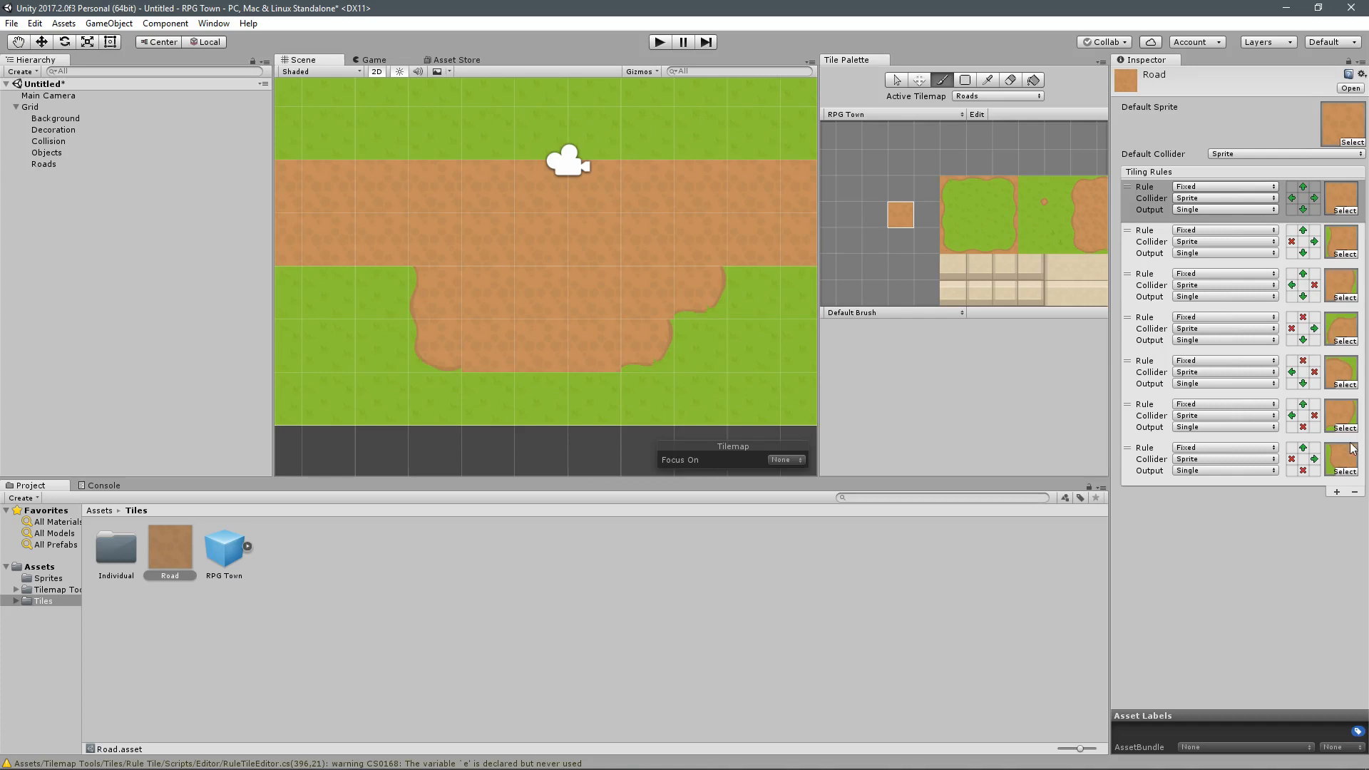
Step: Add an eighth tiling rule and assign it the dirt sprite with grass along its bottom edge
scroll(653, 331, "down", 5)
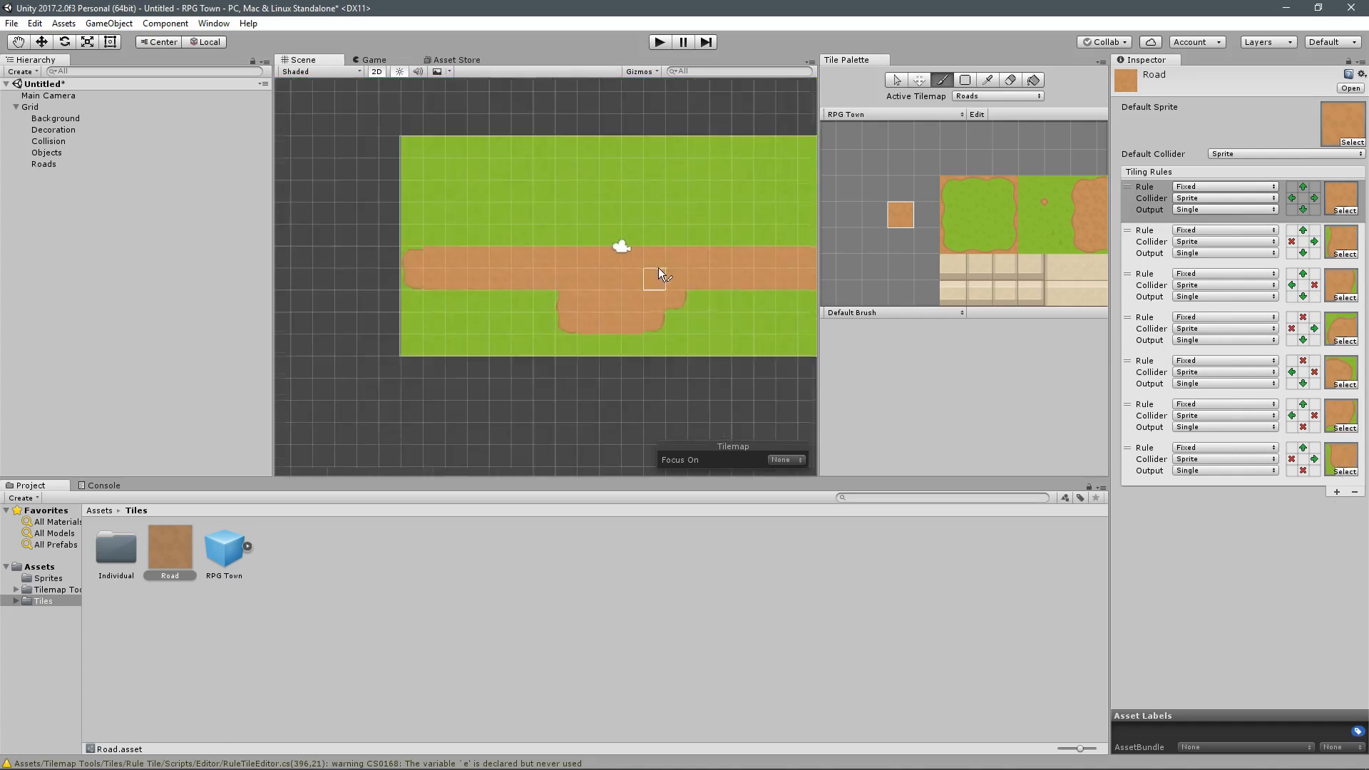
scroll(653, 266, "up", 2)
scroll(602, 271, "up", 3)
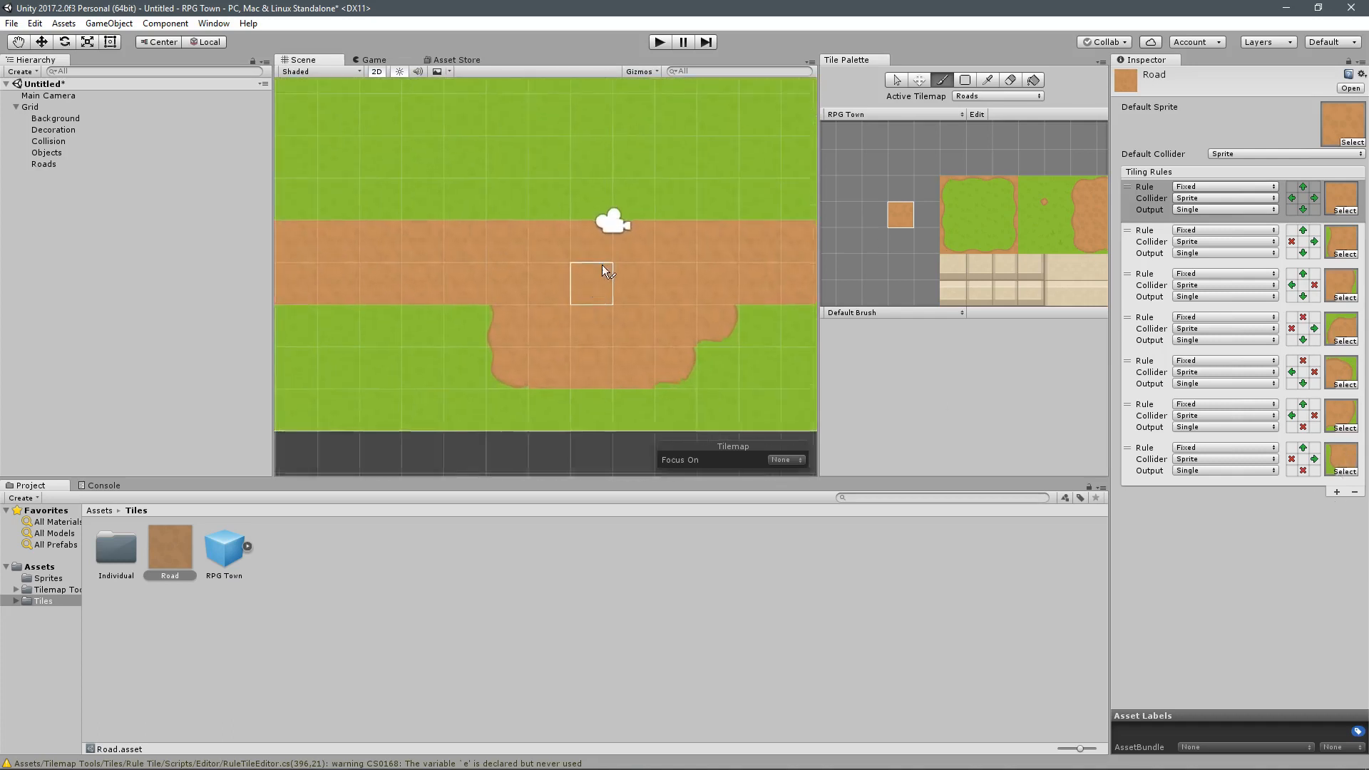
left_click(1337, 492)
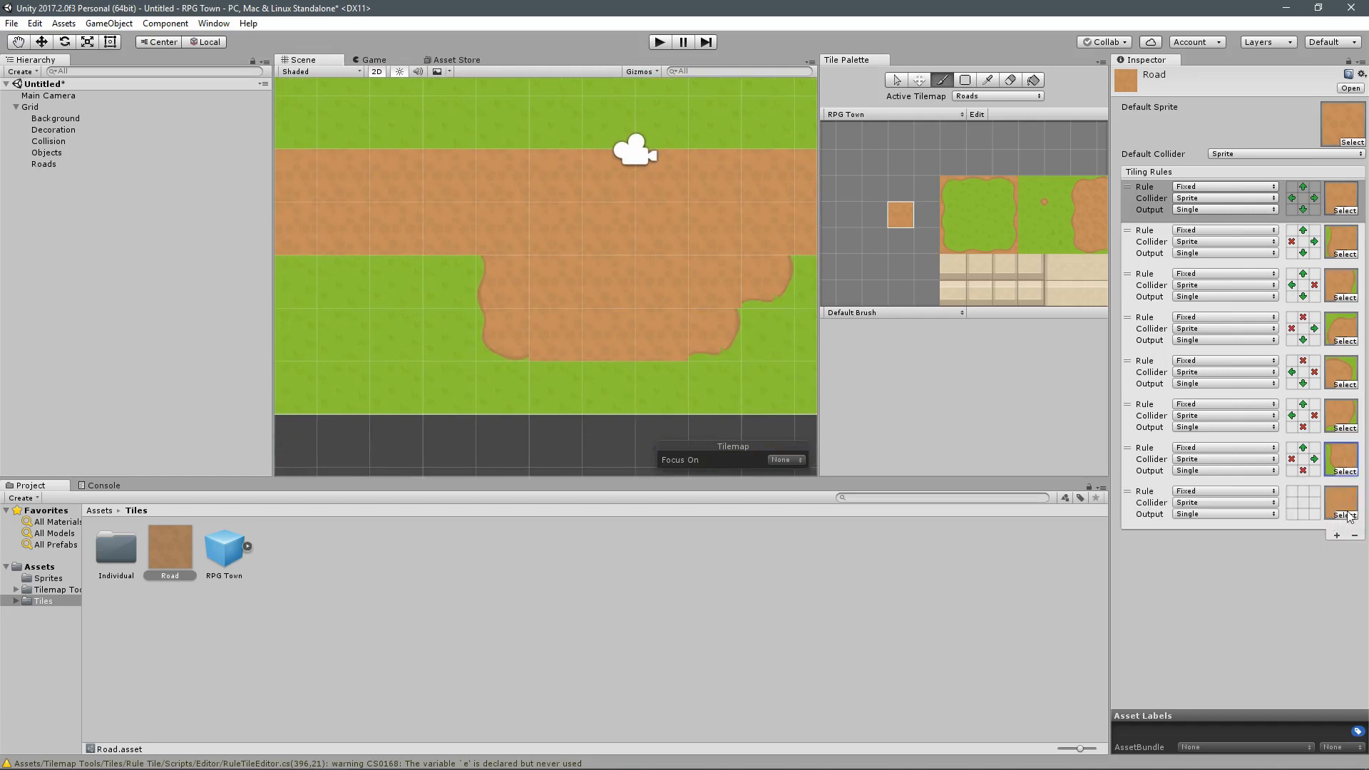
left_click(1345, 515)
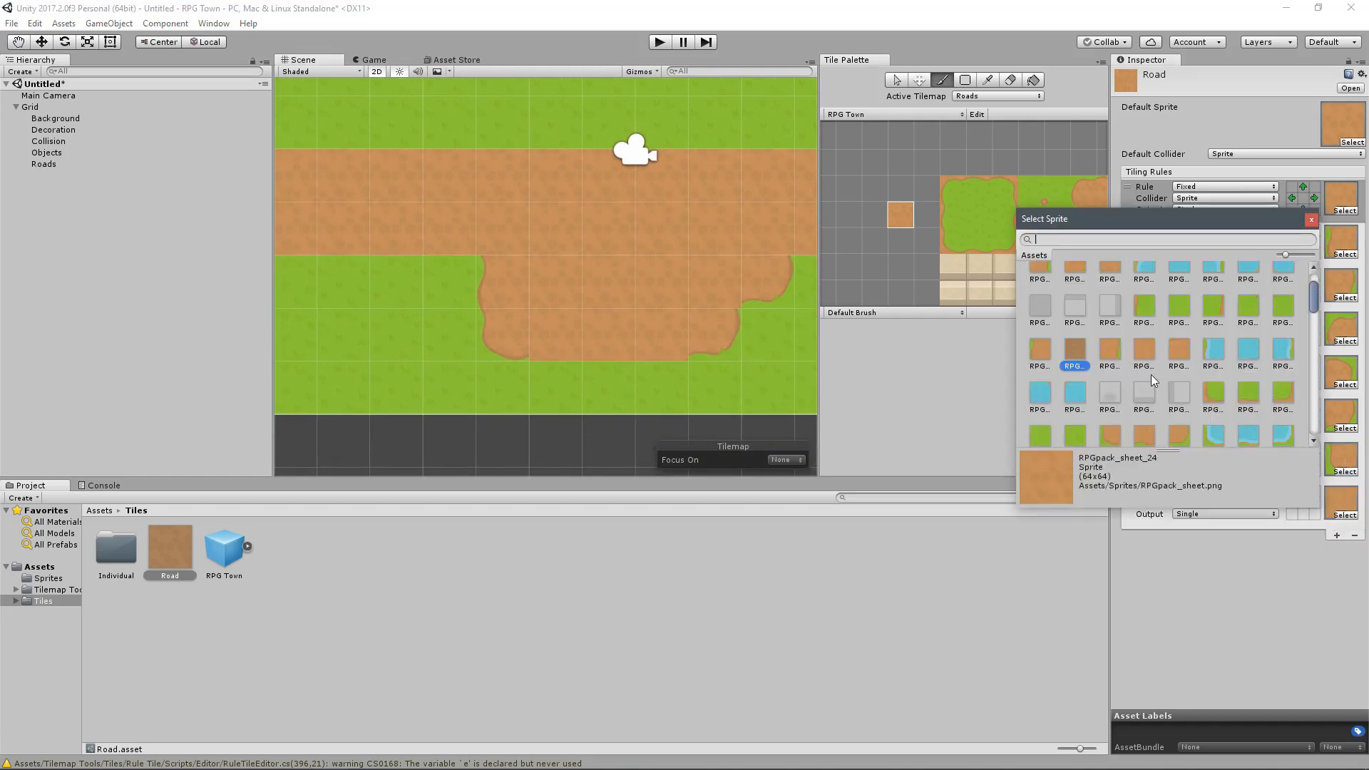
scroll(1109, 367, "down", 1)
double_click(1137, 390)
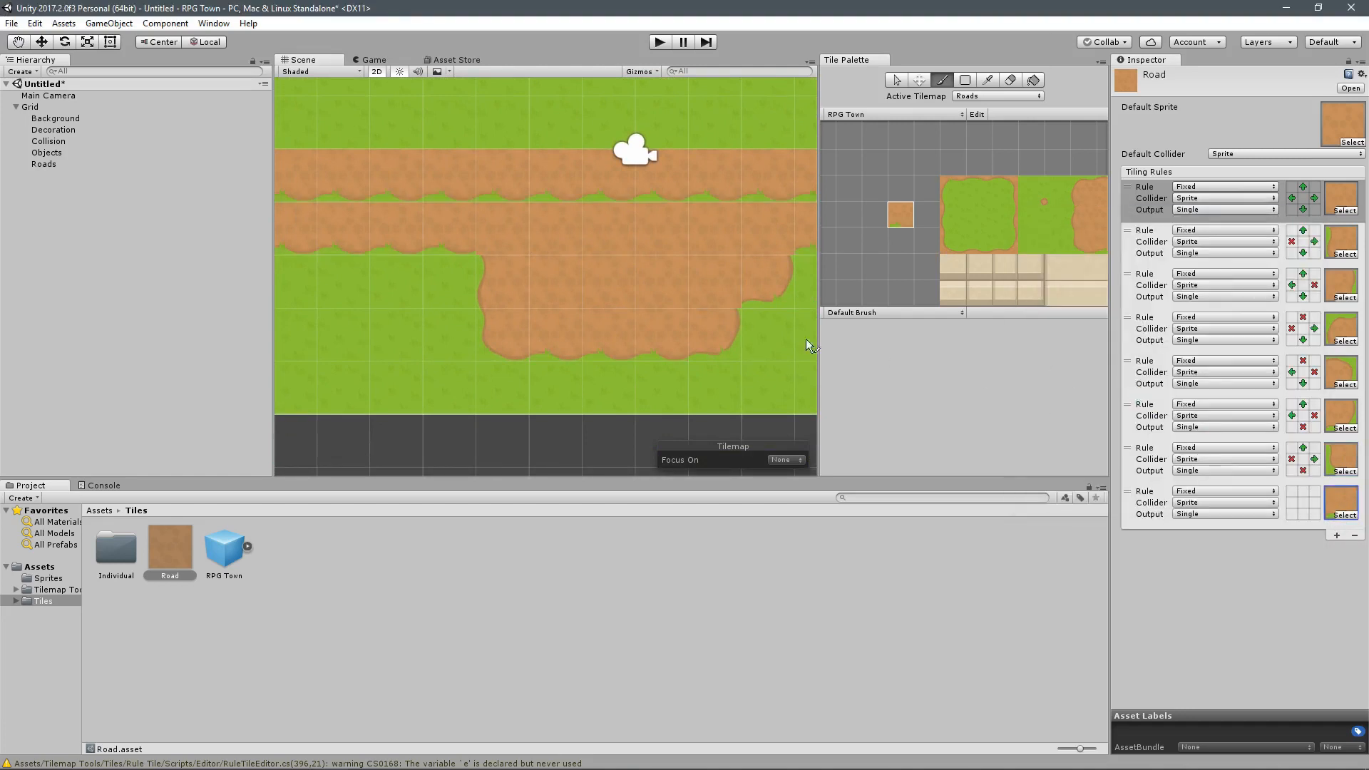
Step: Set the bottom-edge rule to require no tile below and Road tiles above, on the left and on the right
double_click(1306, 517)
left_click(1314, 504)
left_click(1303, 492)
Step: Add a ninth rule with the top-edge grass sprite, requiring no tile above and Road tiles on the left, right and below
middle_click_drag(665, 276, 503, 295)
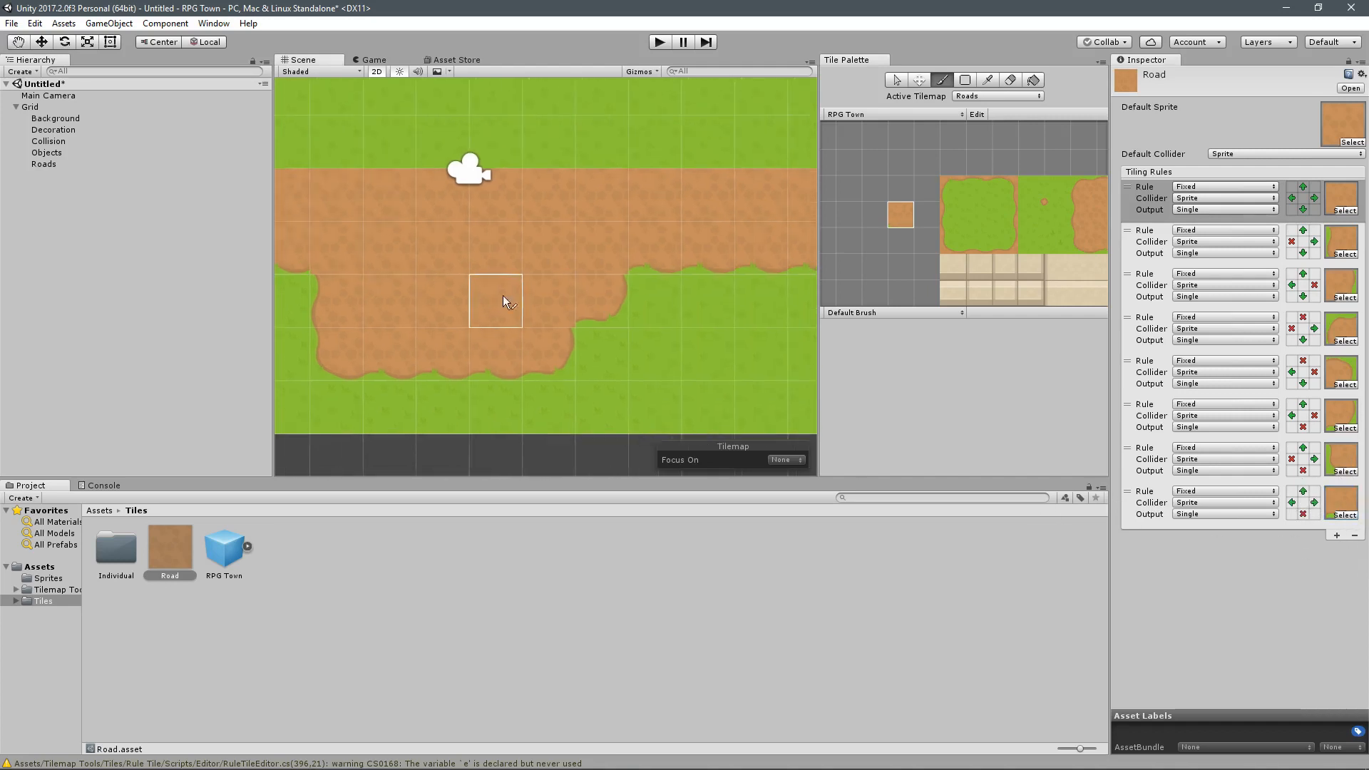
scroll(498, 375, "up", 8)
scroll(541, 345, "down", 7)
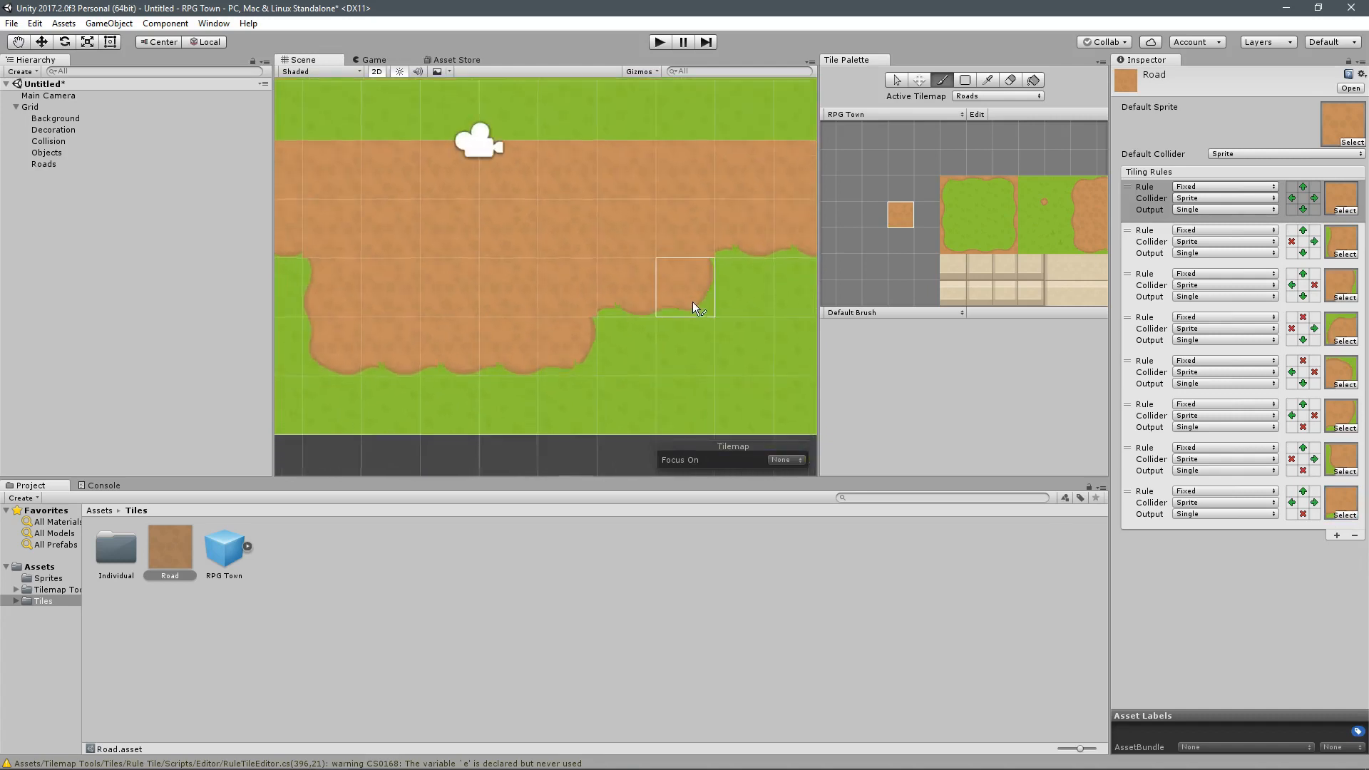
middle_click_drag(692, 302, 621, 335)
left_click(1337, 535)
mouse_move(407, 283)
middle_mouse_down()
mouse_move(785, 285)
mouse_move(676, 314)
mouse_move(280, 291)
middle_mouse_up()
mouse_move(695, 285)
middle_mouse_down()
mouse_move(472, 291)
mouse_move(735, 281)
middle_mouse_up()
mouse_move(462, 308)
middle_mouse_down()
mouse_move(681, 296)
mouse_move(619, 246)
middle_mouse_up()
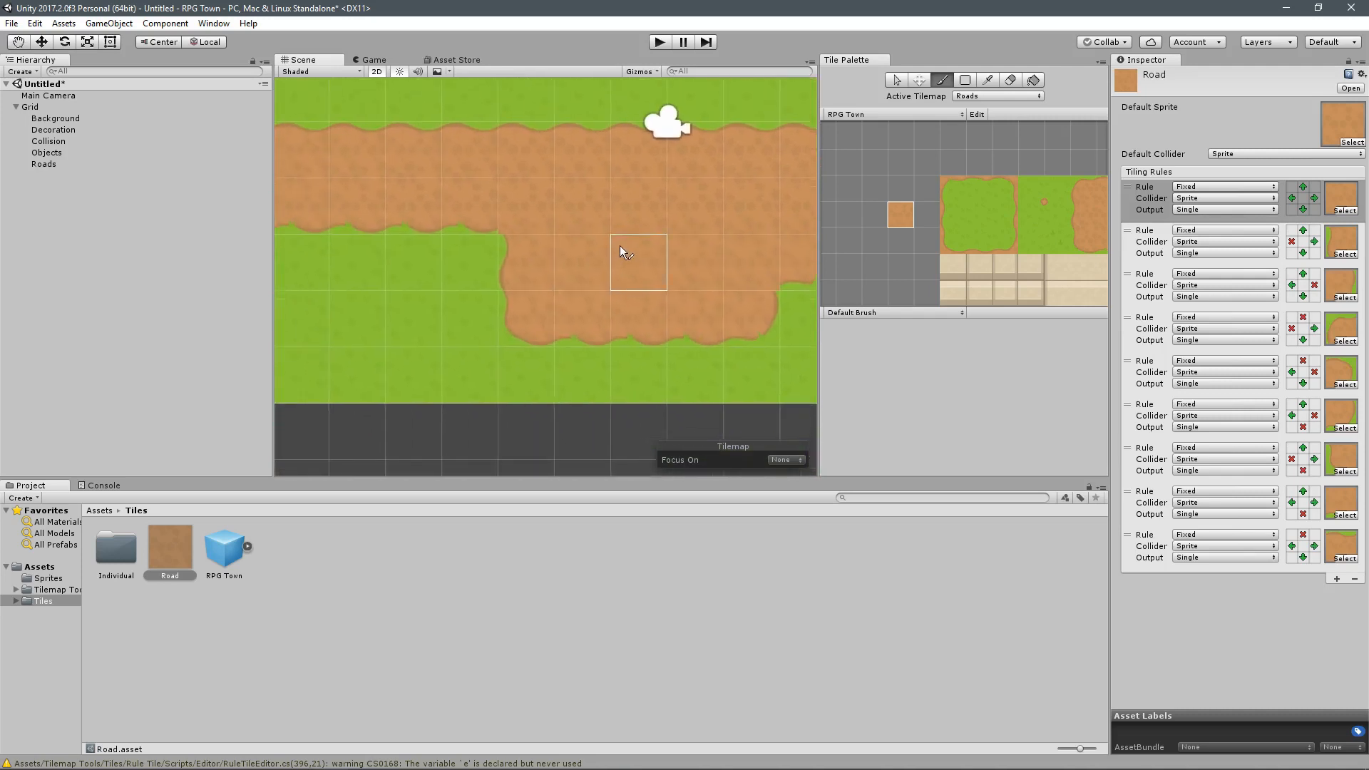
Step: Add a tenth tiling rule for the inner corners where the main road meets the lower dirt patch
middle_click_drag(450, 255, 684, 285)
scroll(683, 268, "up", 8)
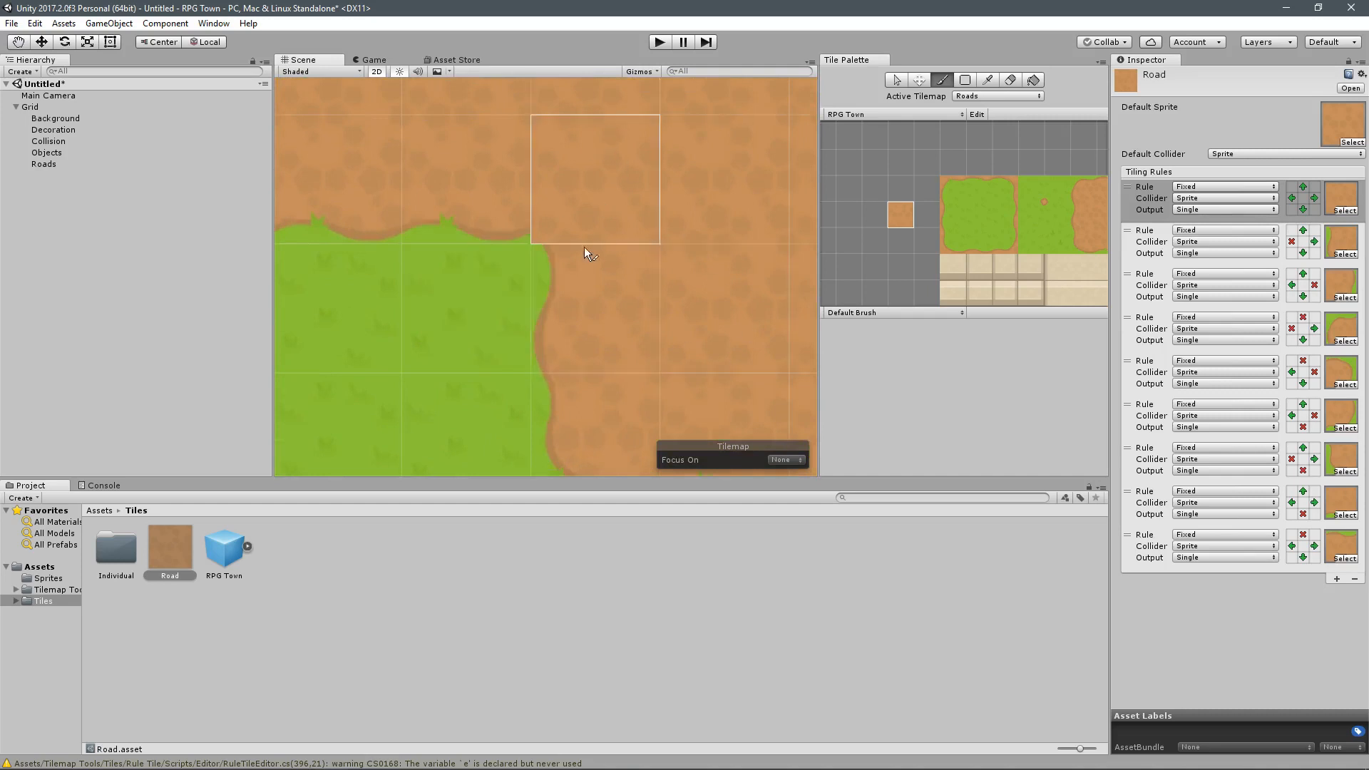
key("s")
middle_click_drag(609, 152, 583, 225)
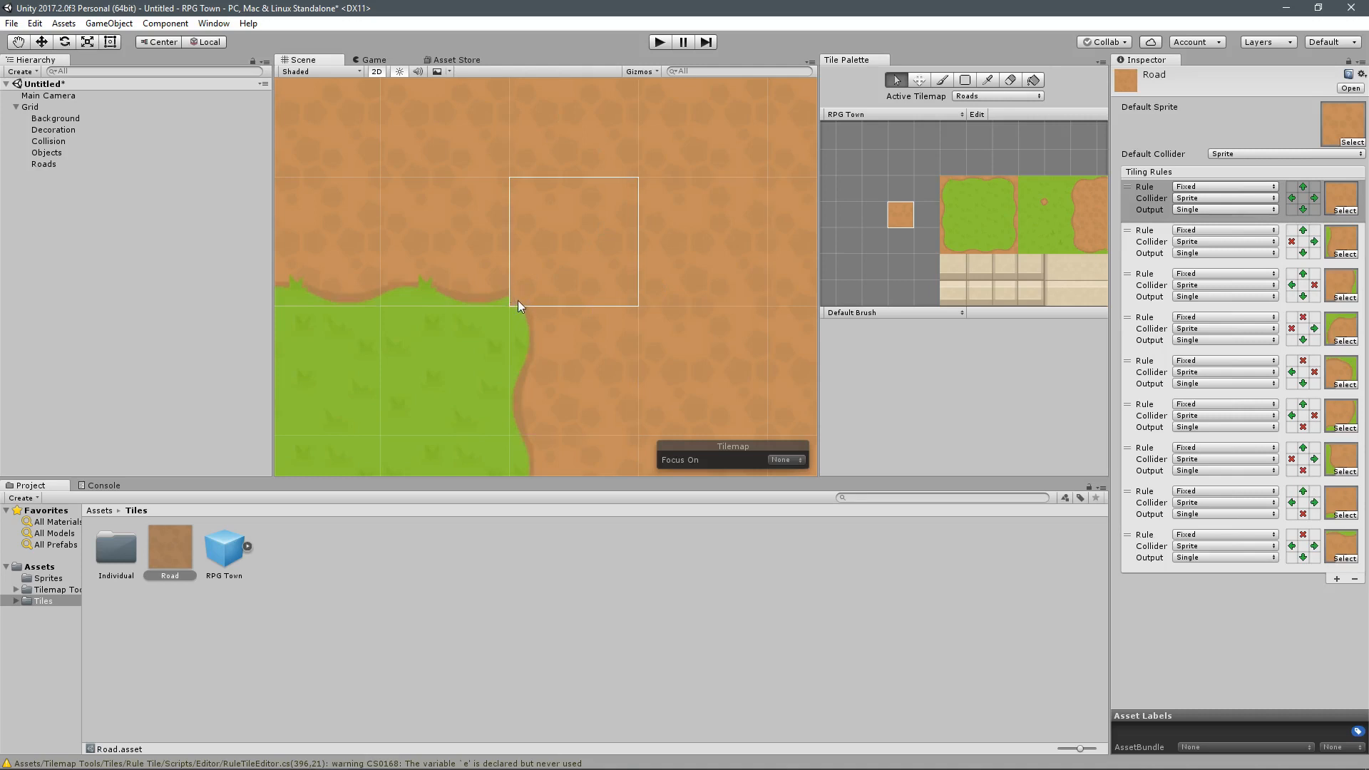
left_click(1338, 578)
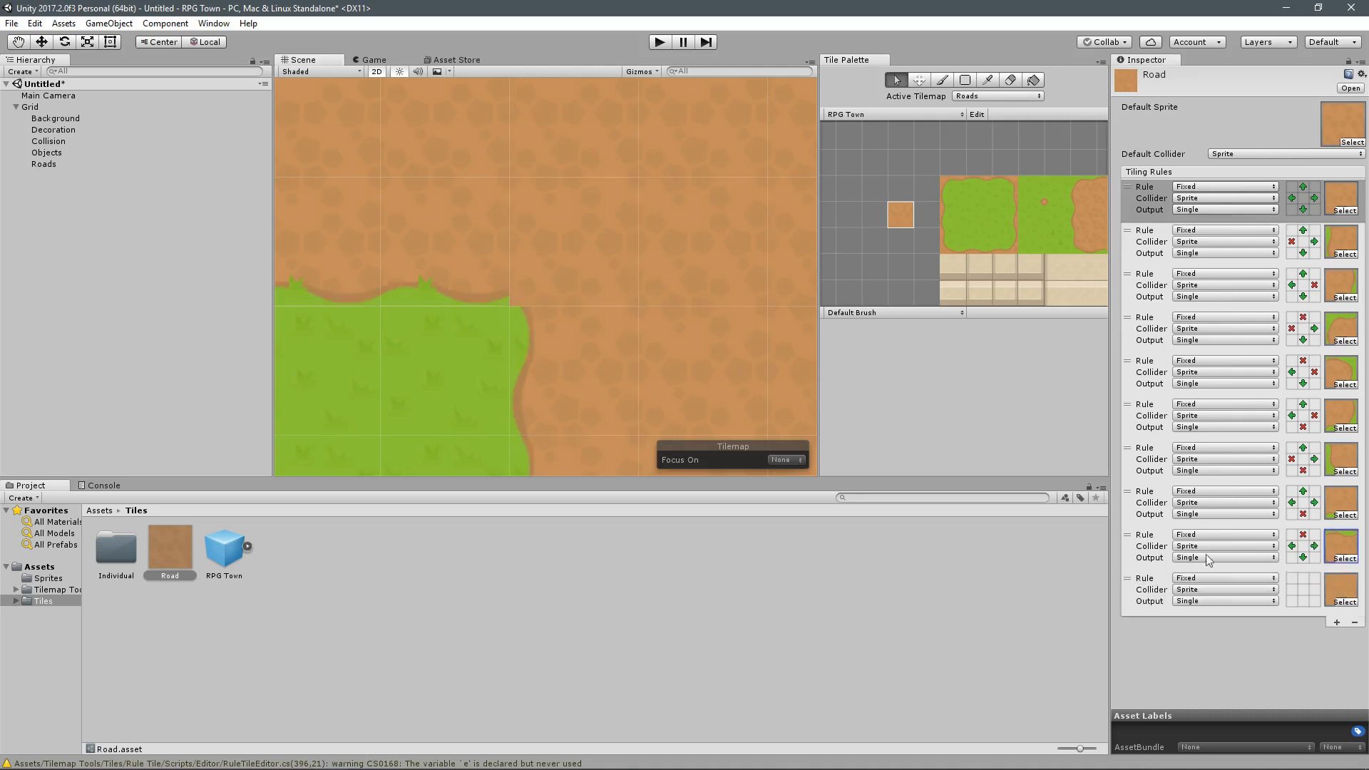
middle_click_drag(645, 314, 471, 310)
scroll(555, 290, "down", 8)
middle_click_drag(660, 341, 544, 326)
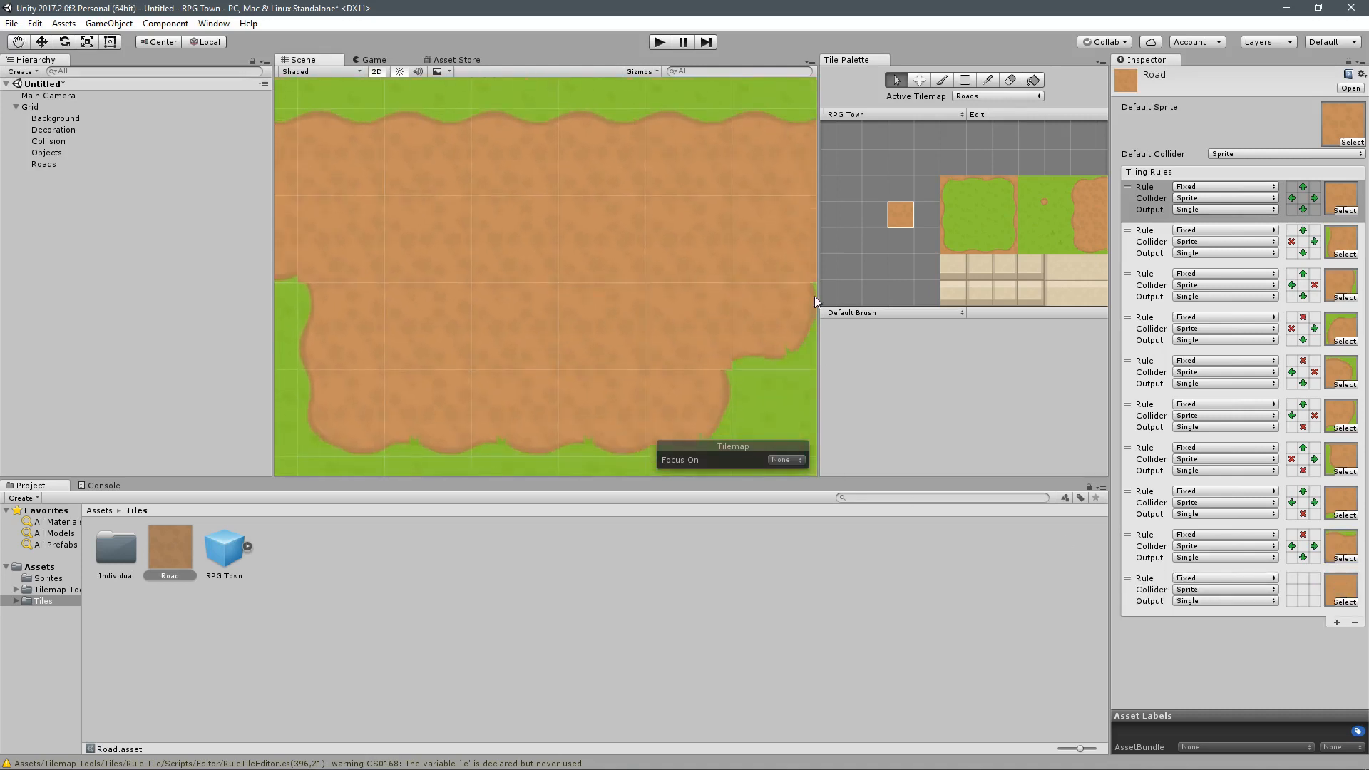
middle_click_drag(785, 299, 658, 306)
scroll(664, 303, "up", 8)
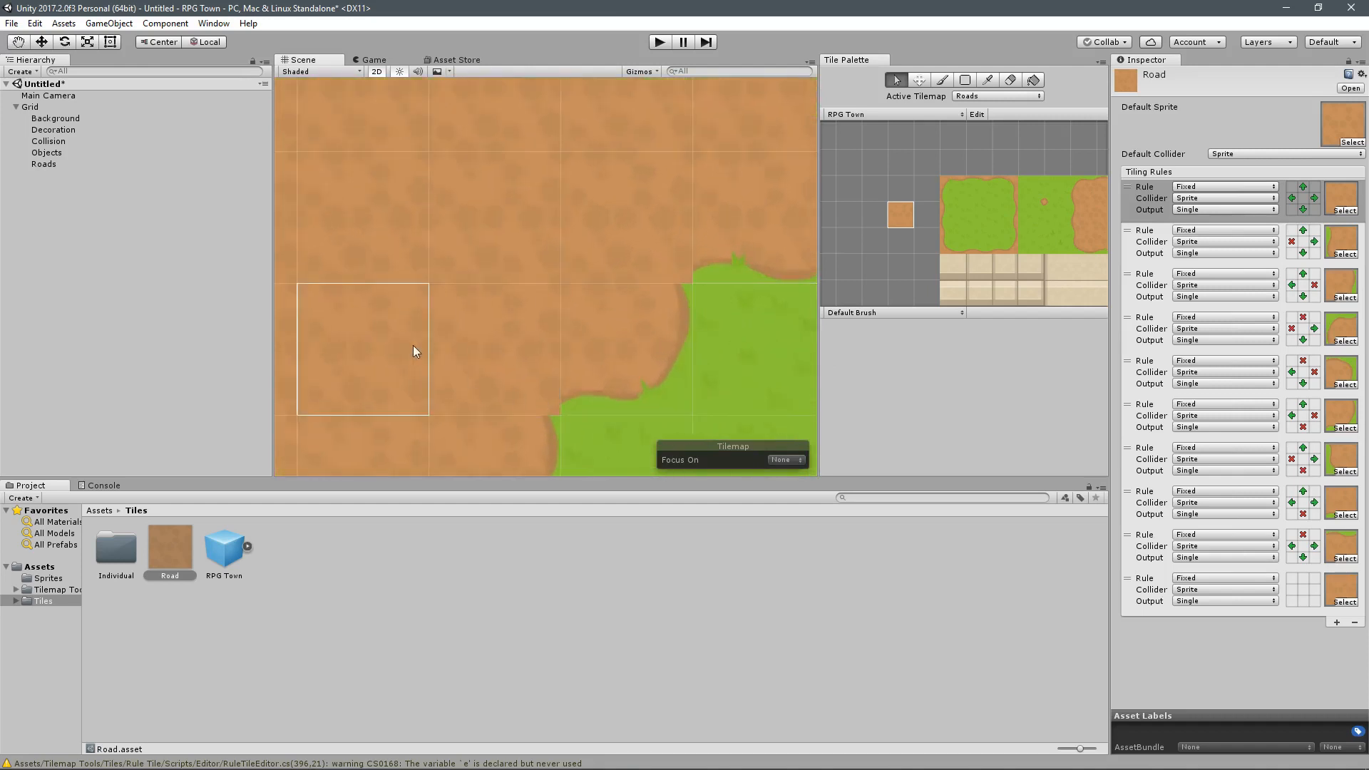
mouse_move(416, 352)
middle_mouse_down()
mouse_move(693, 332)
mouse_move(546, 385)
mouse_move(743, 317)
middle_mouse_up()
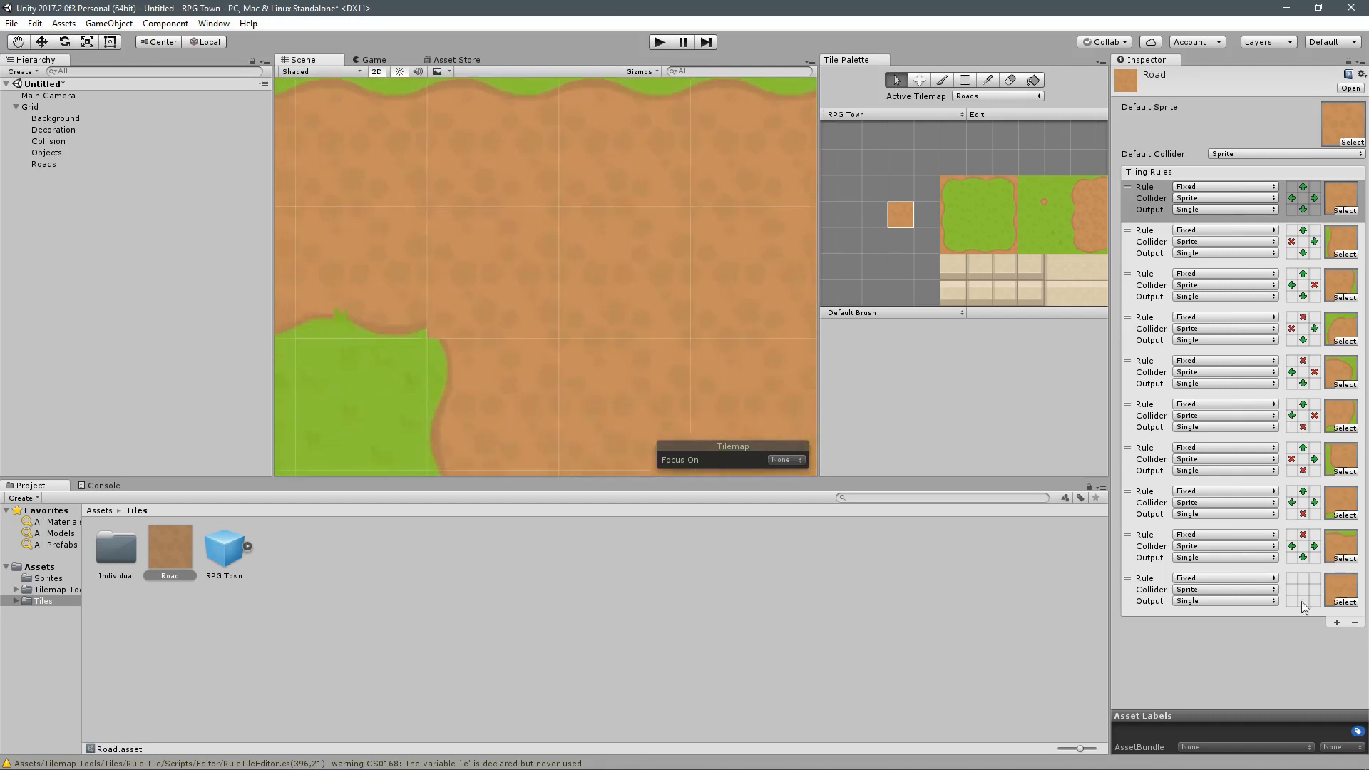
Step: Assign the tenth tiling rule the dirt sprite with a small patch of grass in its lower-left corner
left_click(1345, 601)
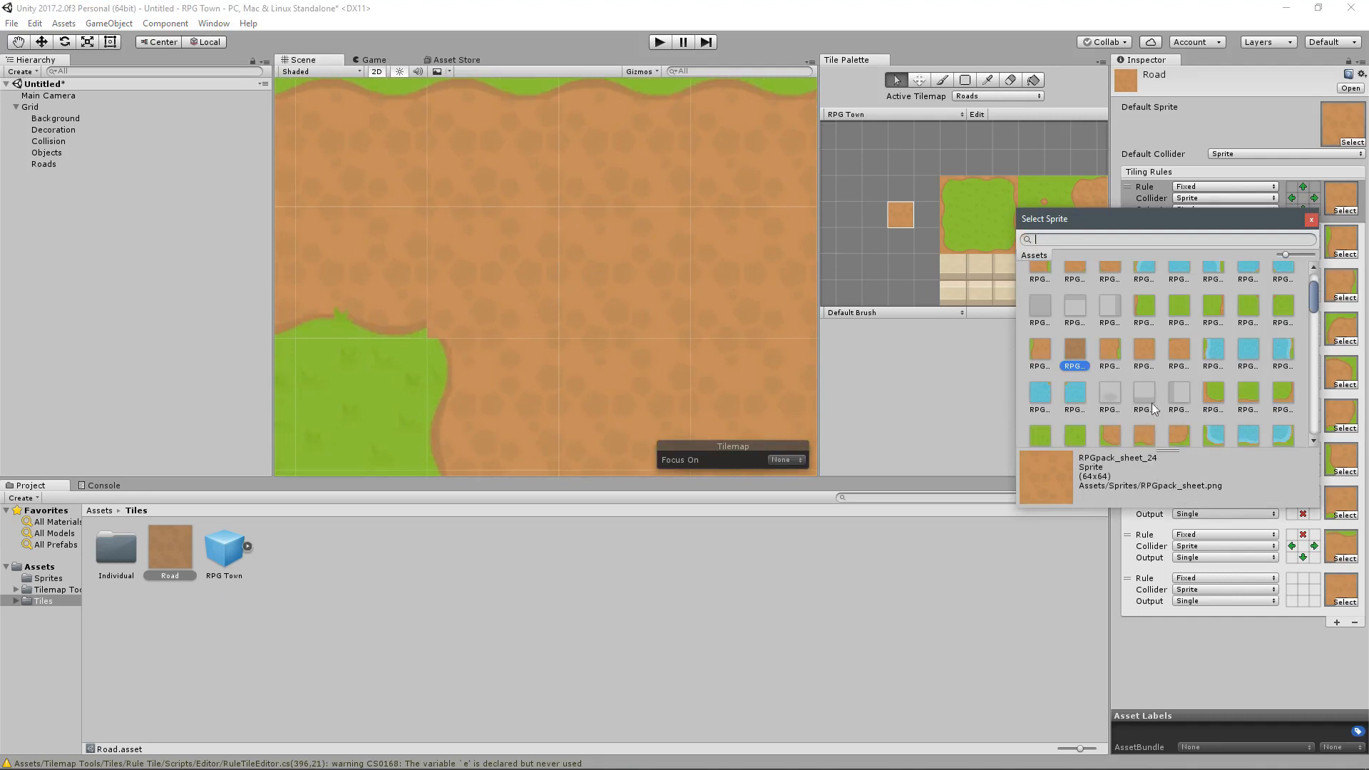
scroll(1162, 361, "up", 1)
scroll(1177, 377, "down", 2)
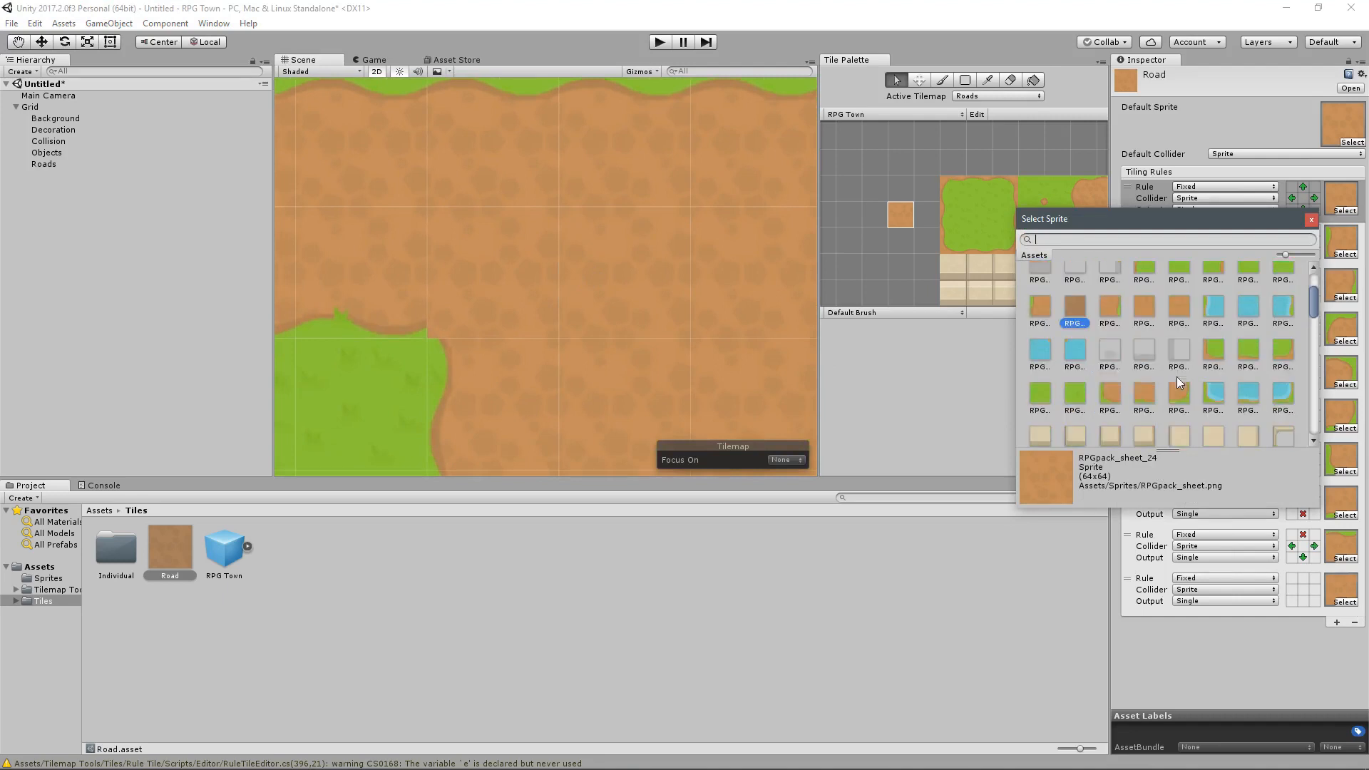
scroll(1205, 399, "up", 2)
left_click_drag(1285, 254, 1296, 255)
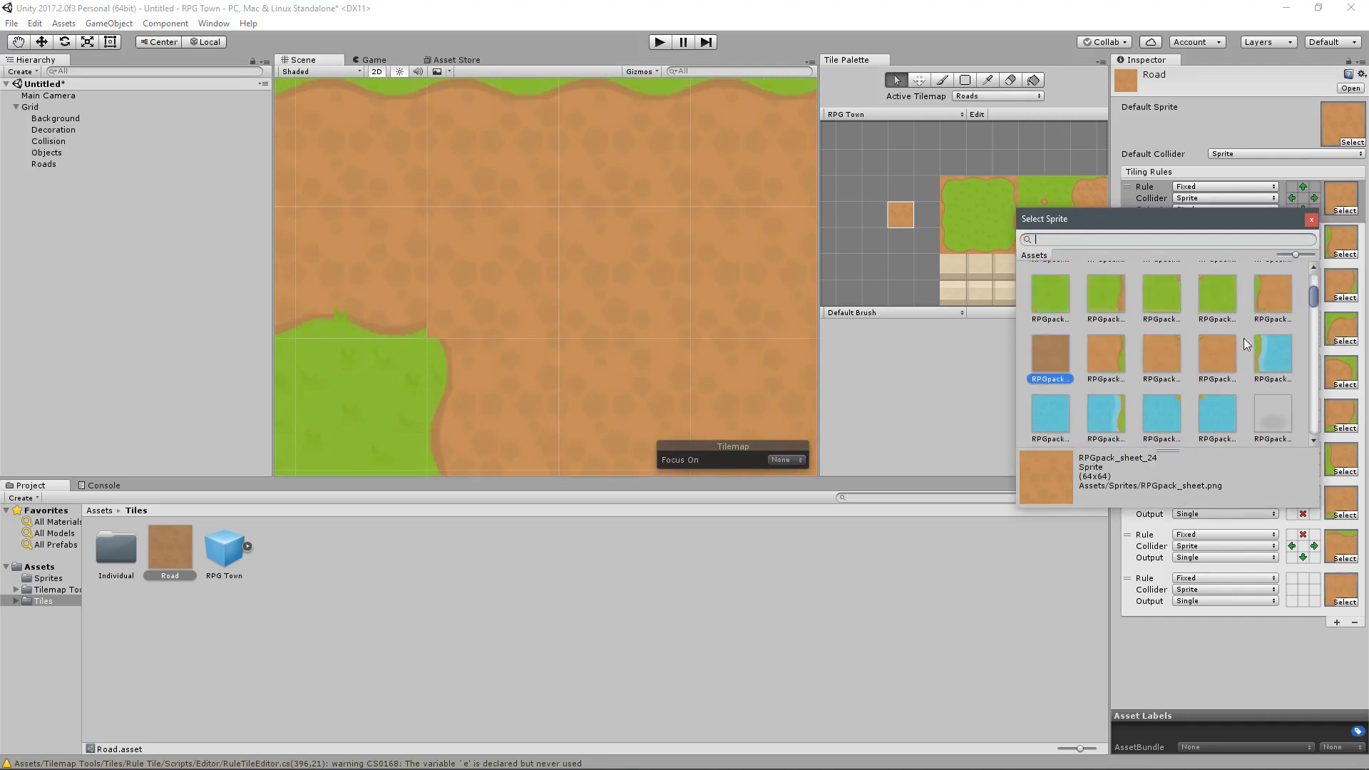
left_click(1173, 347)
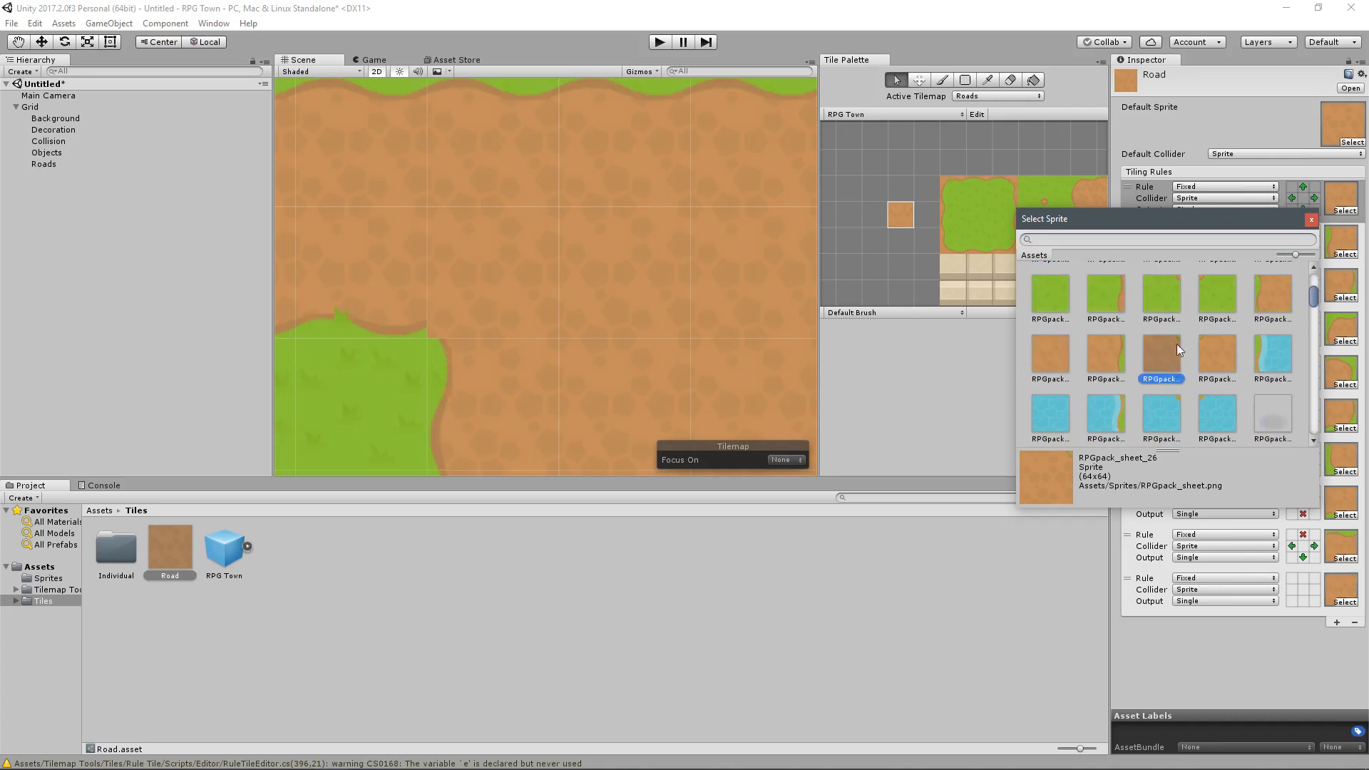
scroll(1184, 360, "down", 1)
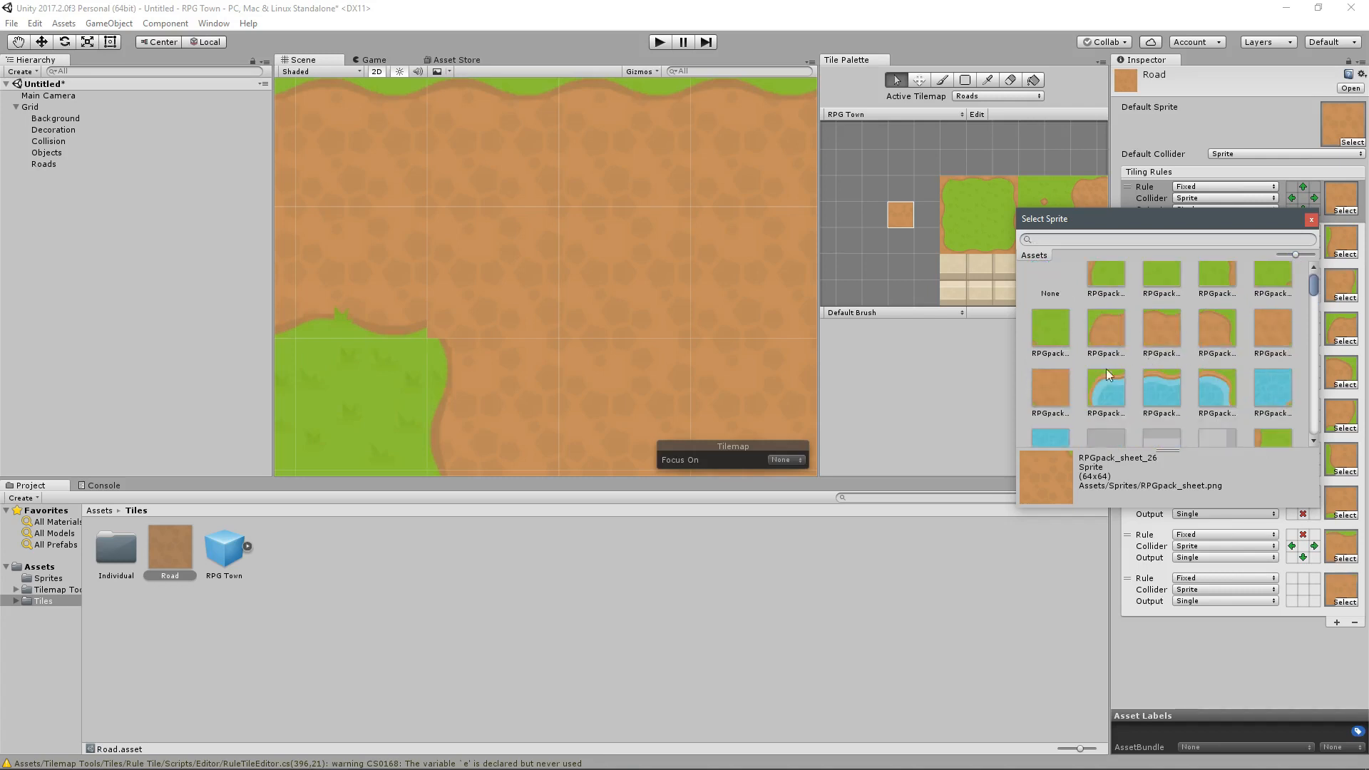
double_click(1050, 383)
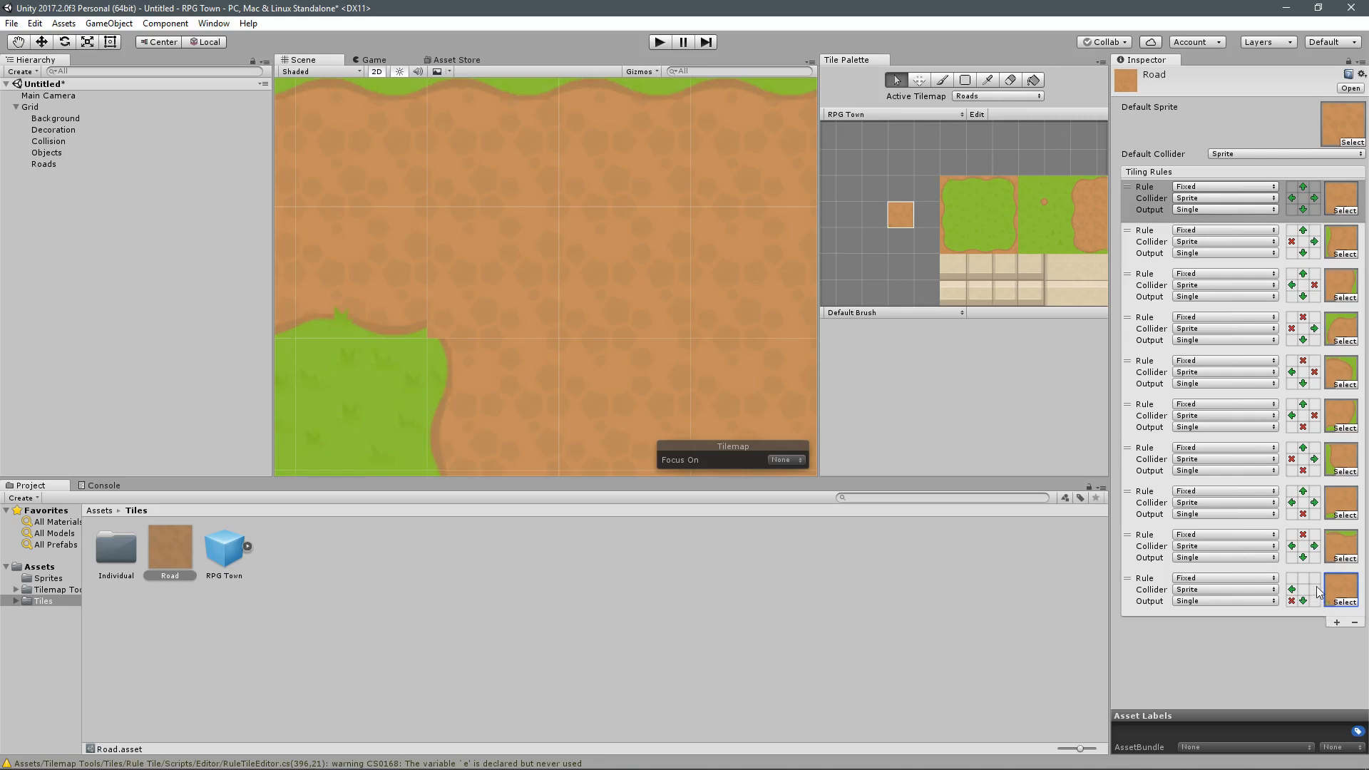
Step: Make the lower-left corner rule require no tile there and Road at all other neighbours except upper-right, and move it first in the list
left_click(1314, 589)
left_click(1291, 577)
left_click_drag(1127, 578, 1120, 187)
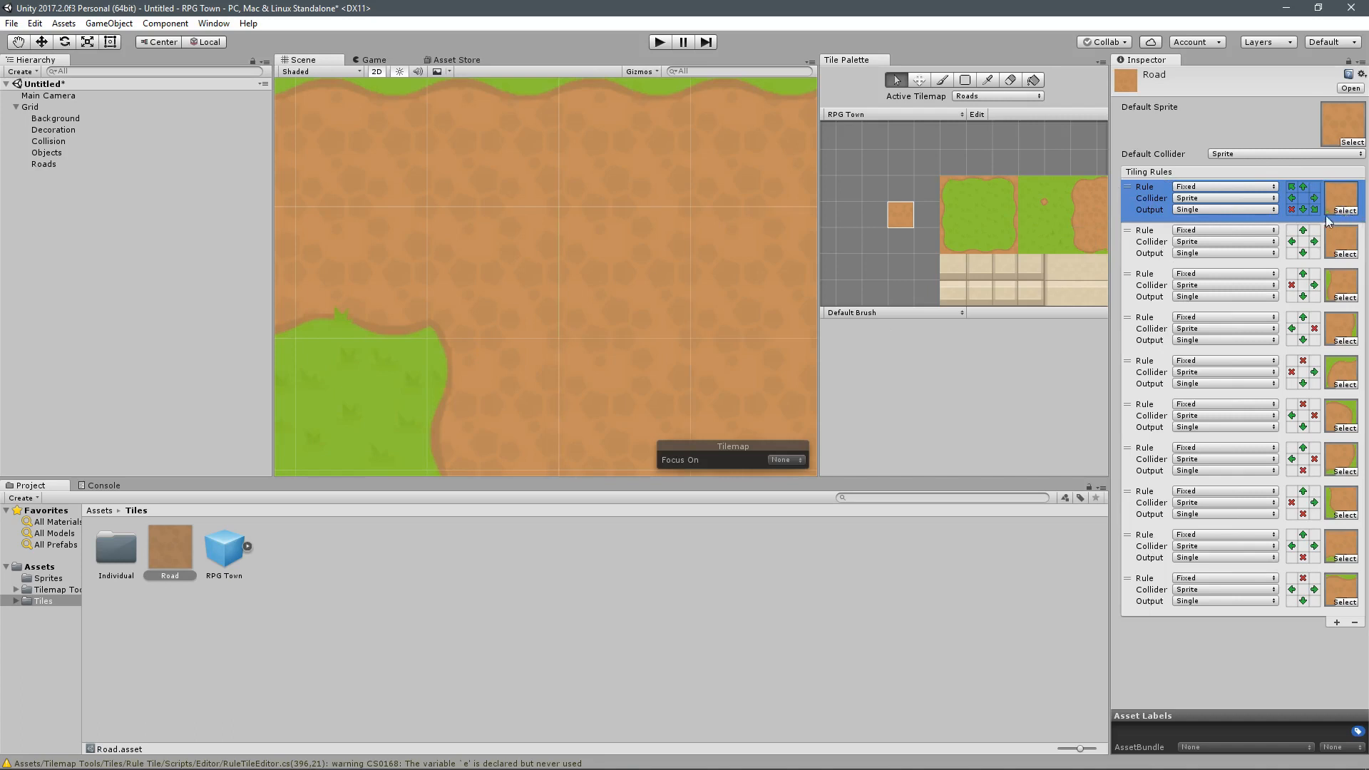
Step: Add an eleventh tiling rule and assign it the dirt sprite with grass in its upper-left corner
middle_click_drag(634, 373, 756, 346)
scroll(564, 323, "up", 9)
middle_click_drag(676, 327, 498, 194)
scroll(470, 347, "down", 10)
scroll(701, 333, "down", 1)
middle_click_drag(717, 336, 654, 216)
middle_click_drag(619, 357, 604, 303)
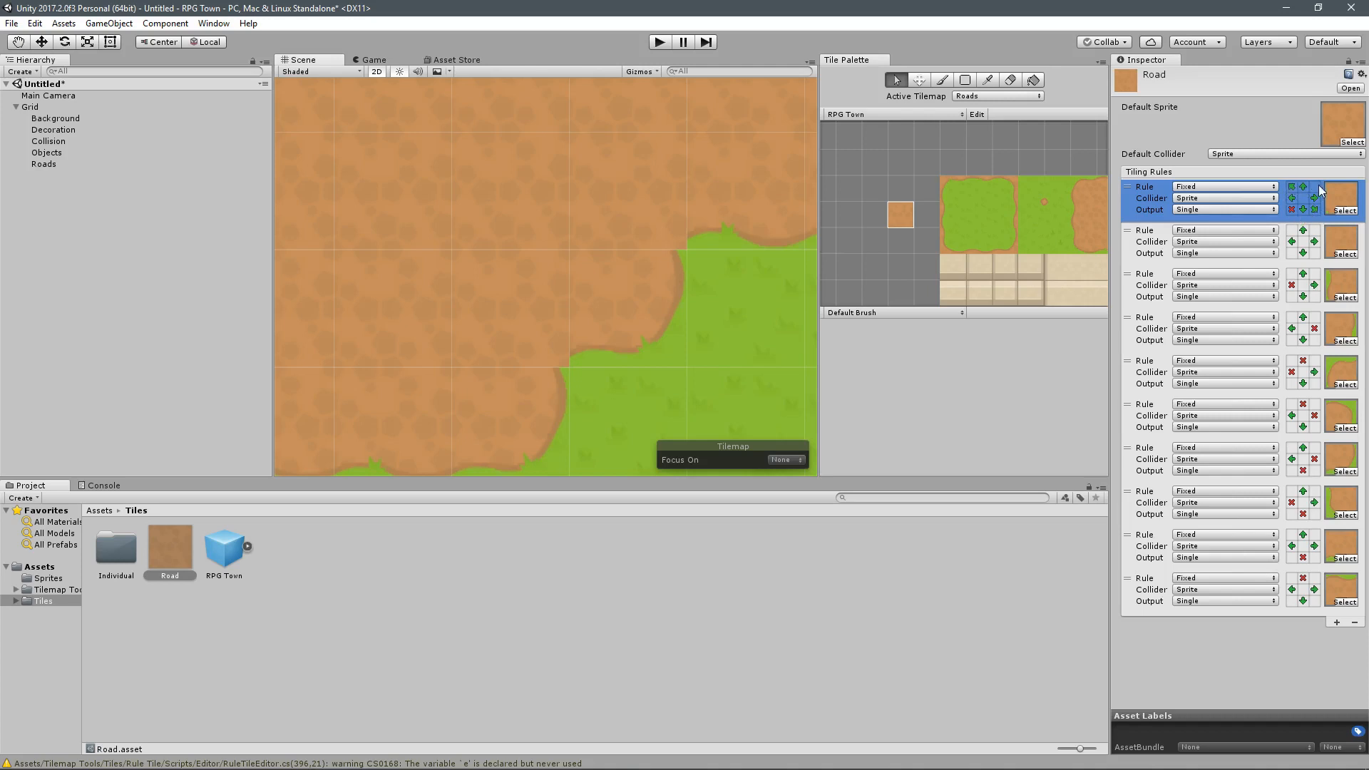
left_click(1337, 623)
left_click(1345, 646)
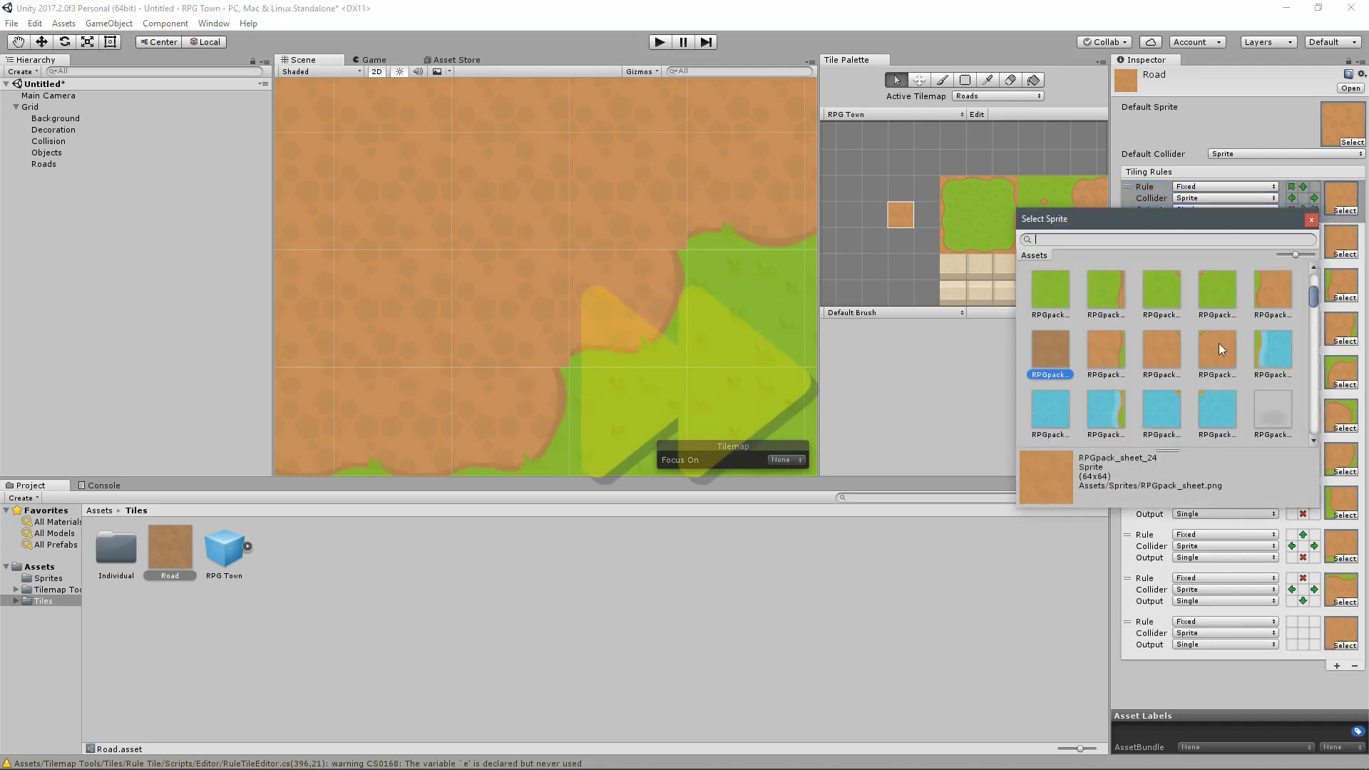
double_click(1219, 346)
Step: Make the upper-left corner rule require no tile there and Road at all other neighbours except lower-right, and place it second in the list
double_click(1291, 622)
left_click(1303, 623)
left_click_drag(1146, 643, 1146, 250)
Step: Add a twelfth rule with the upper-right grass corner sprite, require no tile at upper-right with Road around it, and place it third
left_click(1337, 666)
scroll(1326, 665, "down", 1)
left_click(1333, 675)
double_click(1161, 349)
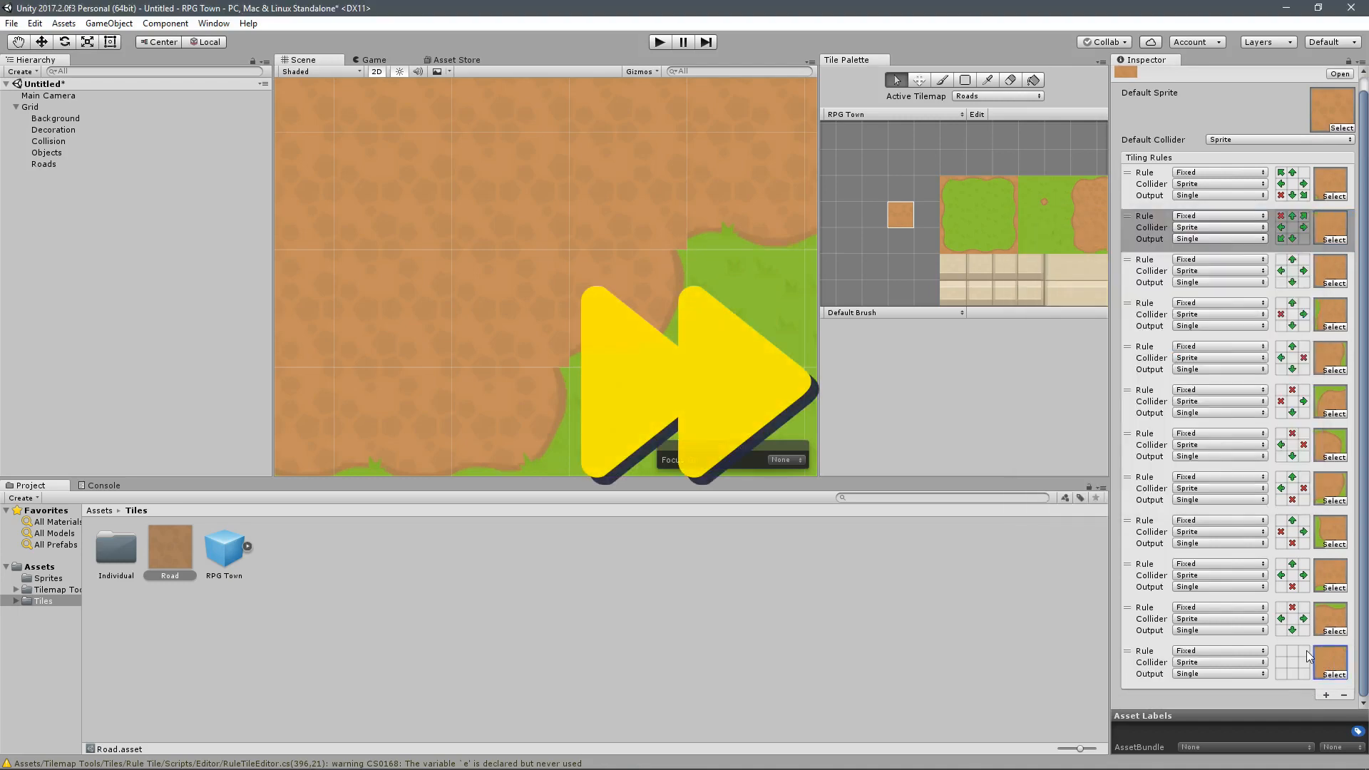
double_click(1303, 651)
left_click(1303, 674)
left_click_drag(1135, 656, 1135, 267)
Step: Add a thirteenth tiling rule and assign it the dirt sprite with grass in its lower-right corner
left_click(1326, 695)
scroll(1328, 670, "down", 1)
left_click(1334, 675)
scroll(1181, 346, "up", 4)
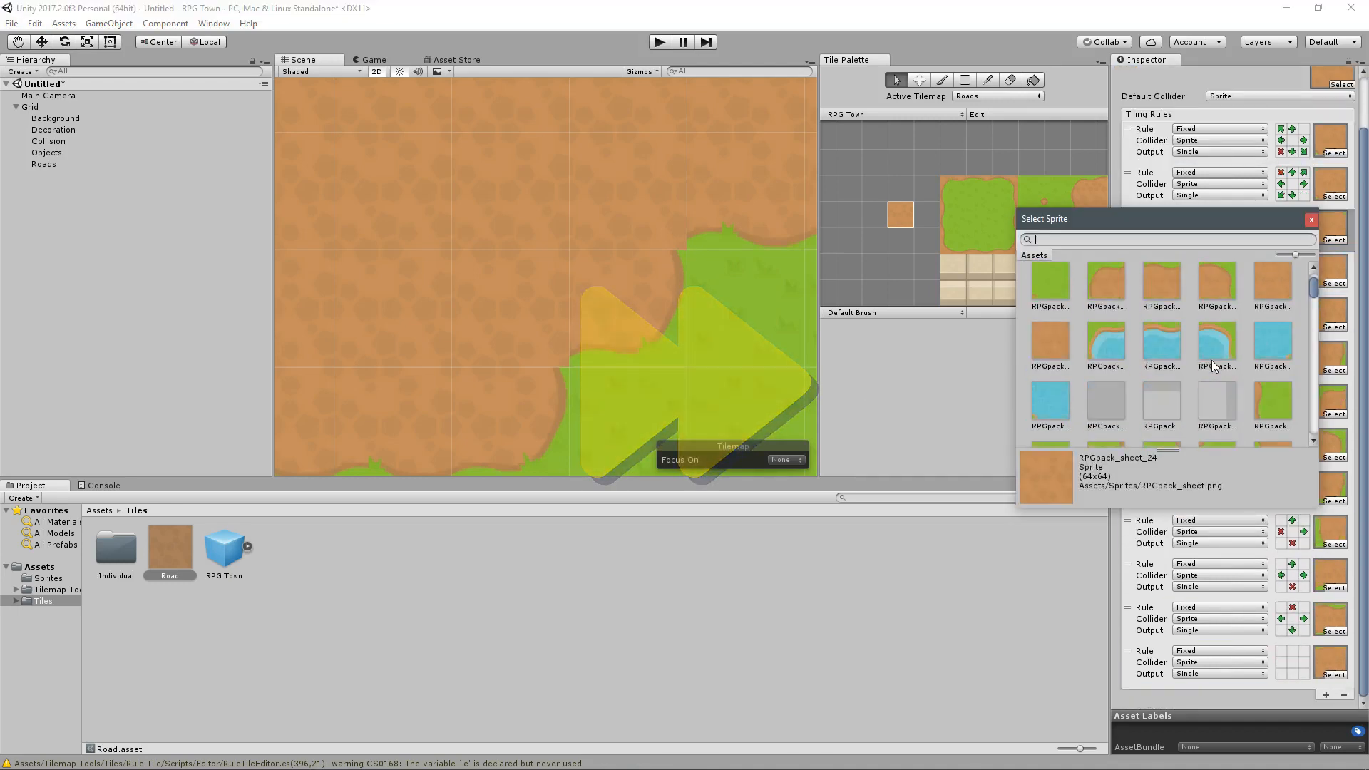
double_click(1269, 346)
Step: Make the lower-right corner rule require no tile there and Road at all other neighbours except upper-left, and place it fourth in the list
left_click(1304, 663)
double_click(1304, 674)
left_click(1292, 674)
left_click(1281, 674)
left_click(1281, 662)
mouse_move(1139, 676)
left_mouse_down()
mouse_move(1139, 263)
mouse_move(1141, 274)
left_mouse_up()
Step: Paint a single Road tile directly below the main road, east of the lower dirt patch, to test the rules
scroll(697, 311, "down", 8)
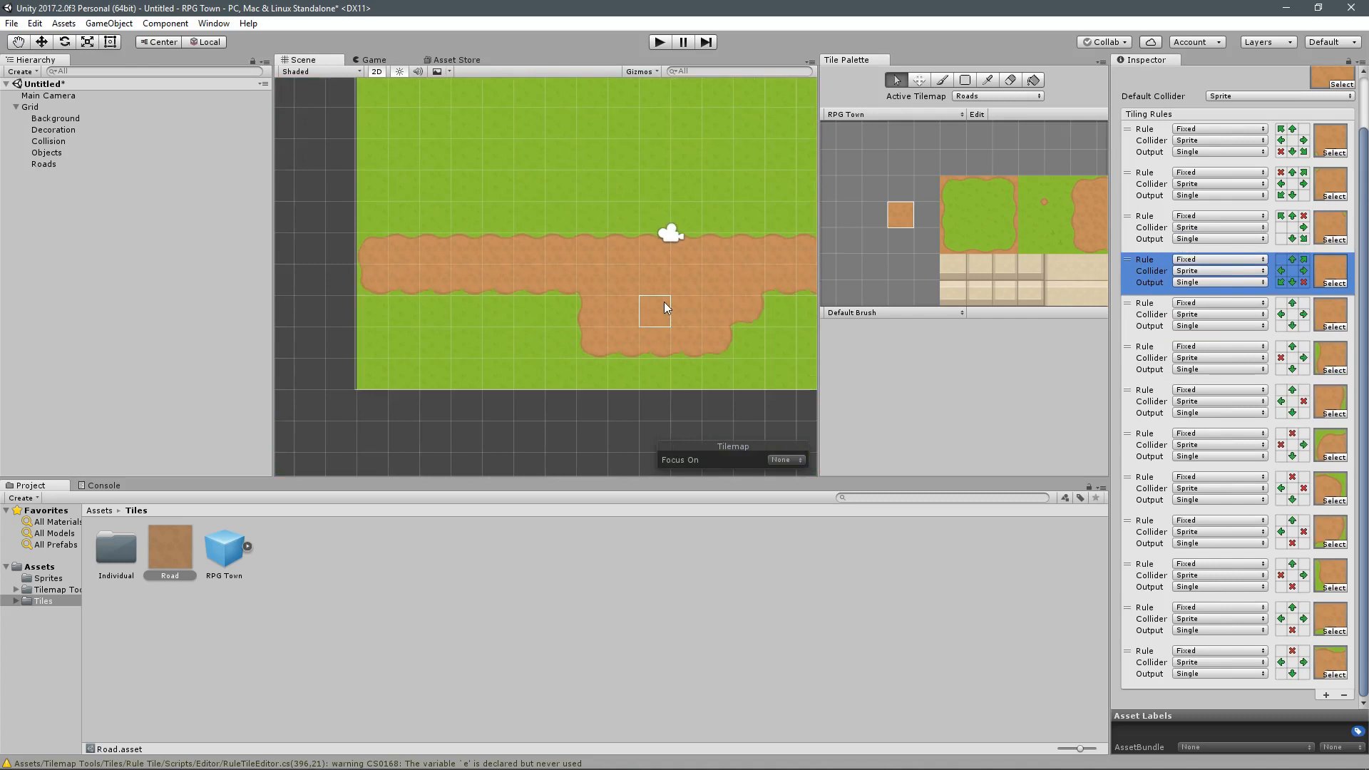
middle_click_drag(760, 353, 664, 322)
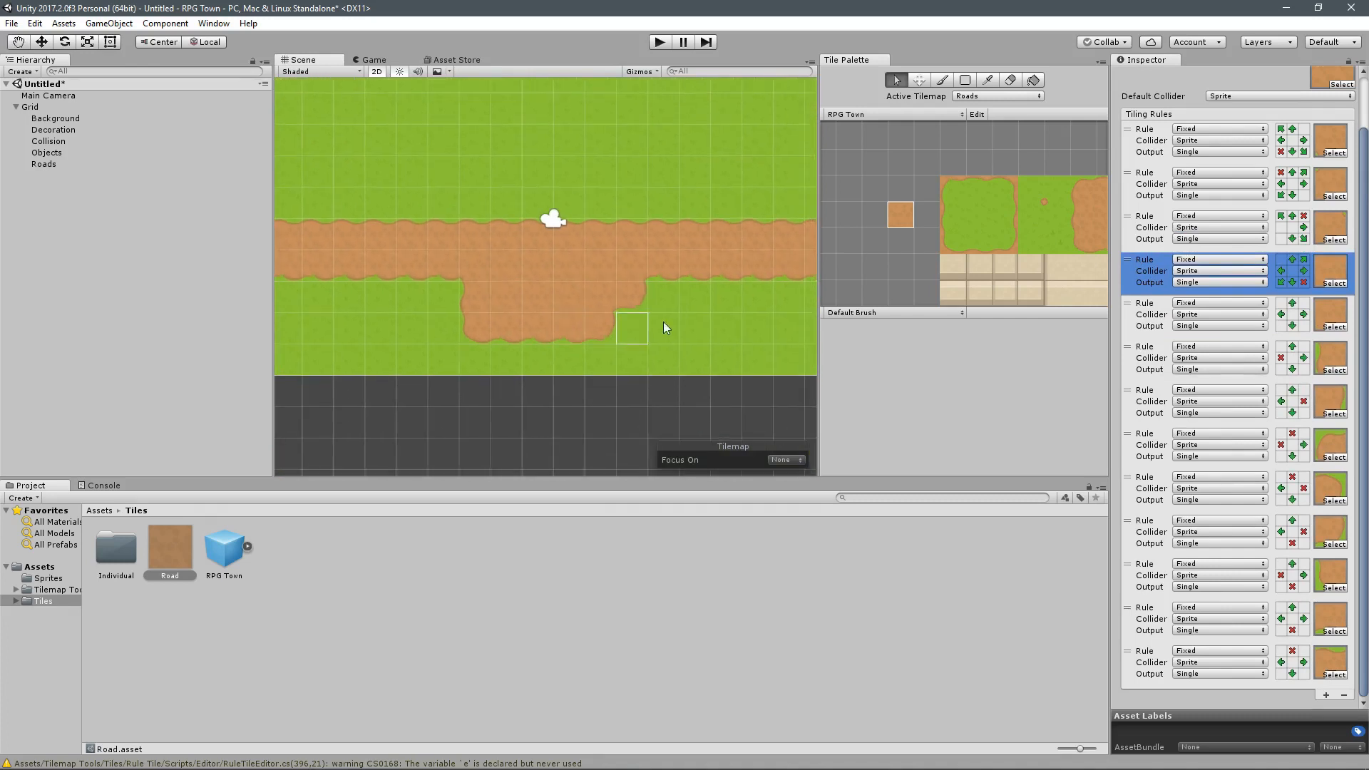
left_click(942, 80)
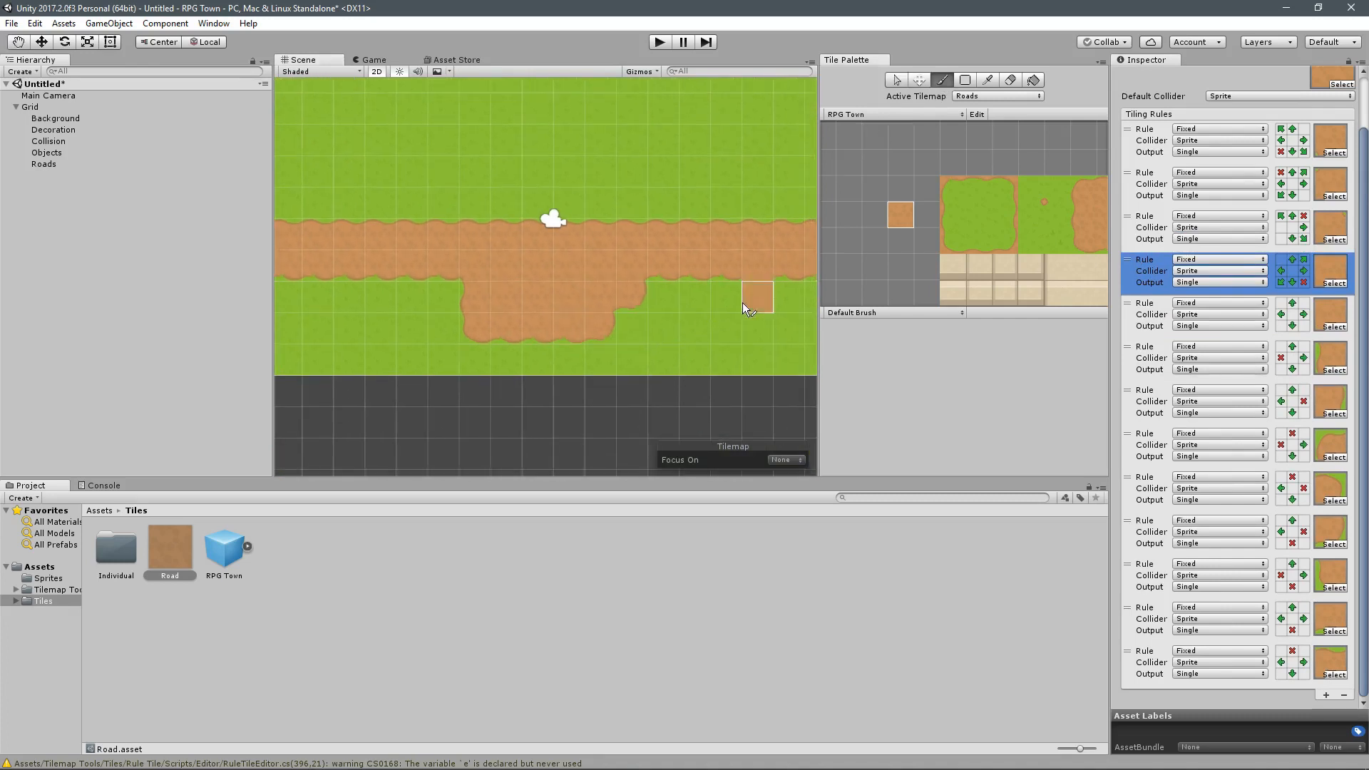
left_click(724, 304)
scroll(713, 360, "up", 5)
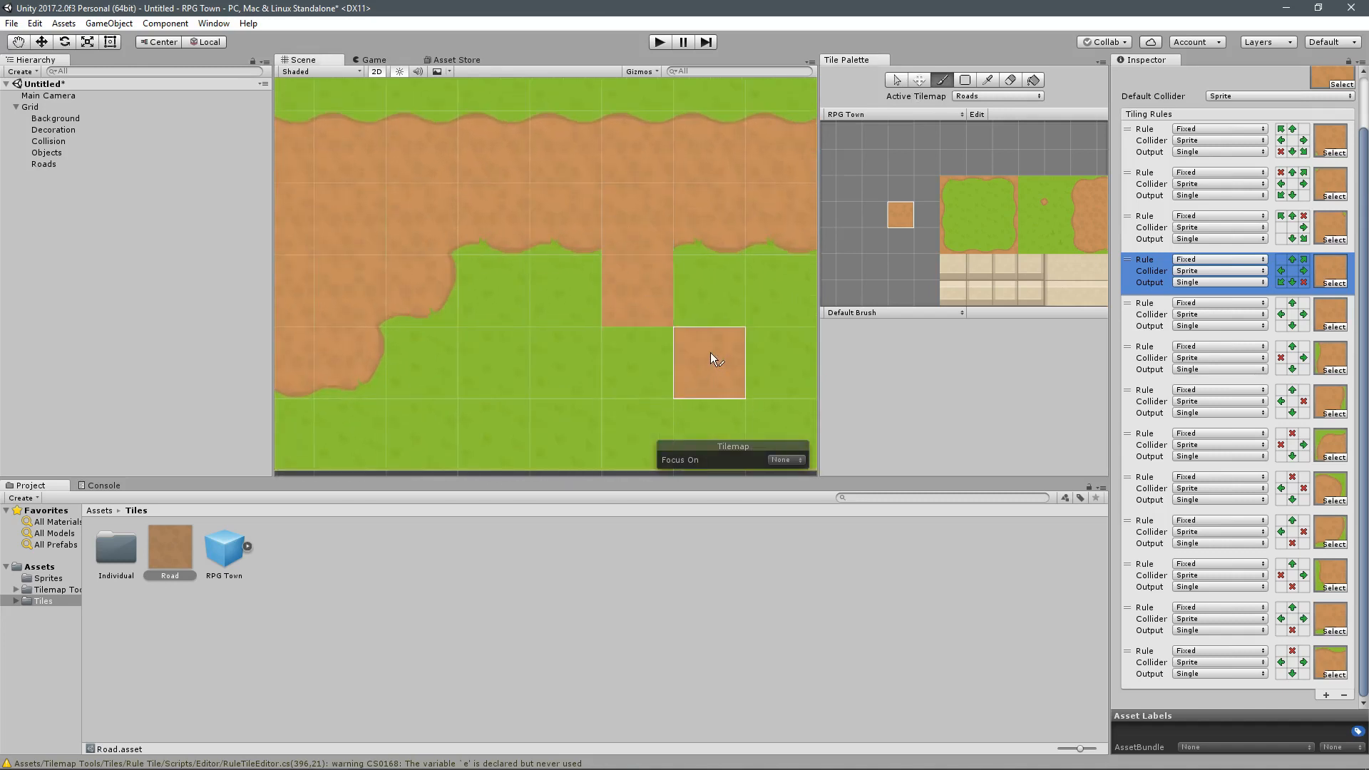
left_click(1292, 476)
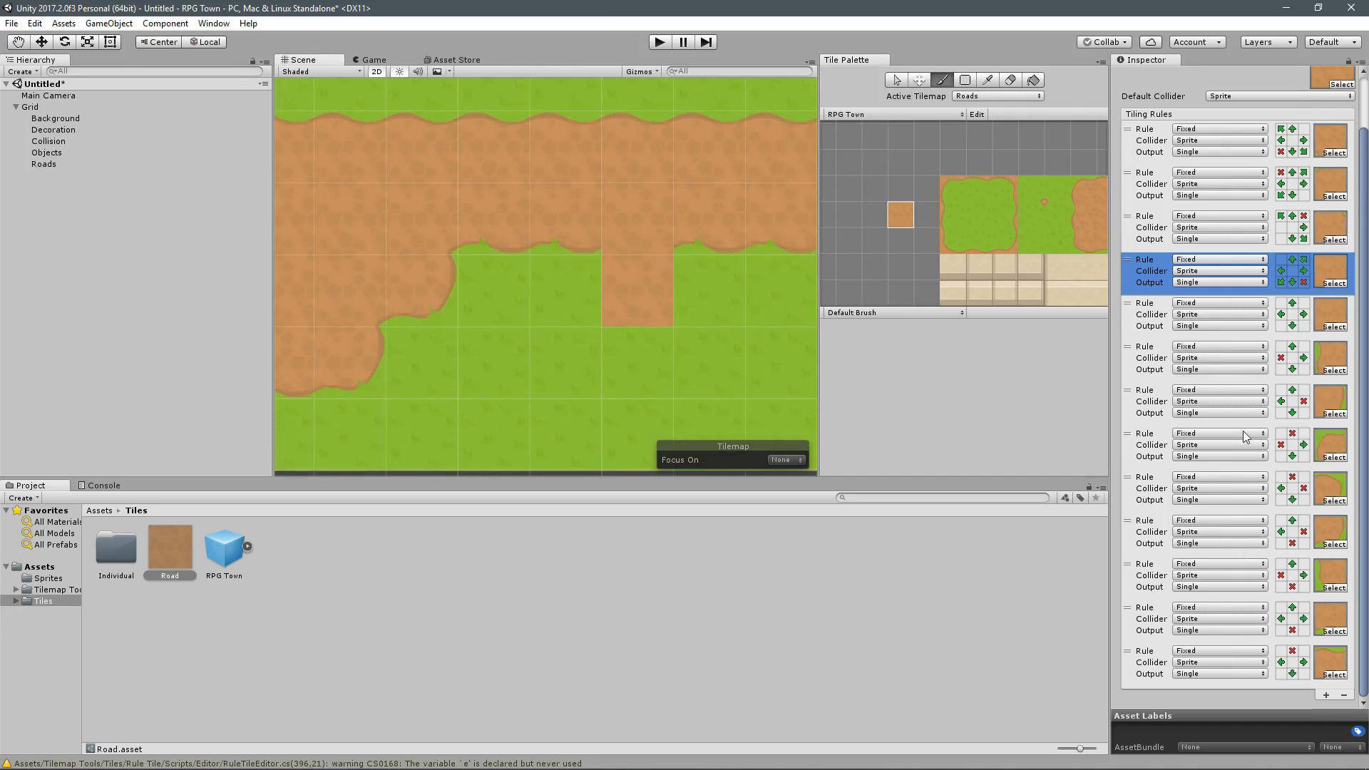
scroll(720, 259, "down", 1)
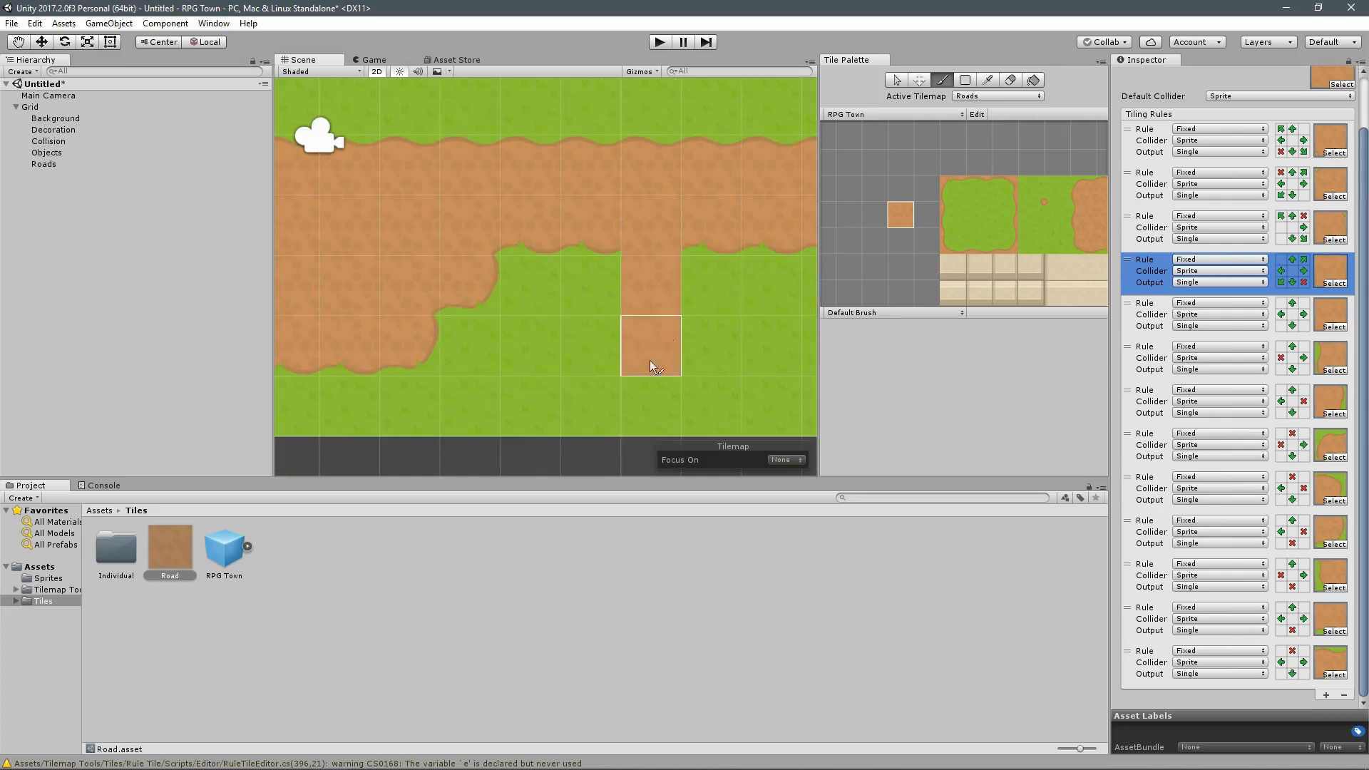
scroll(626, 370, "down", 3)
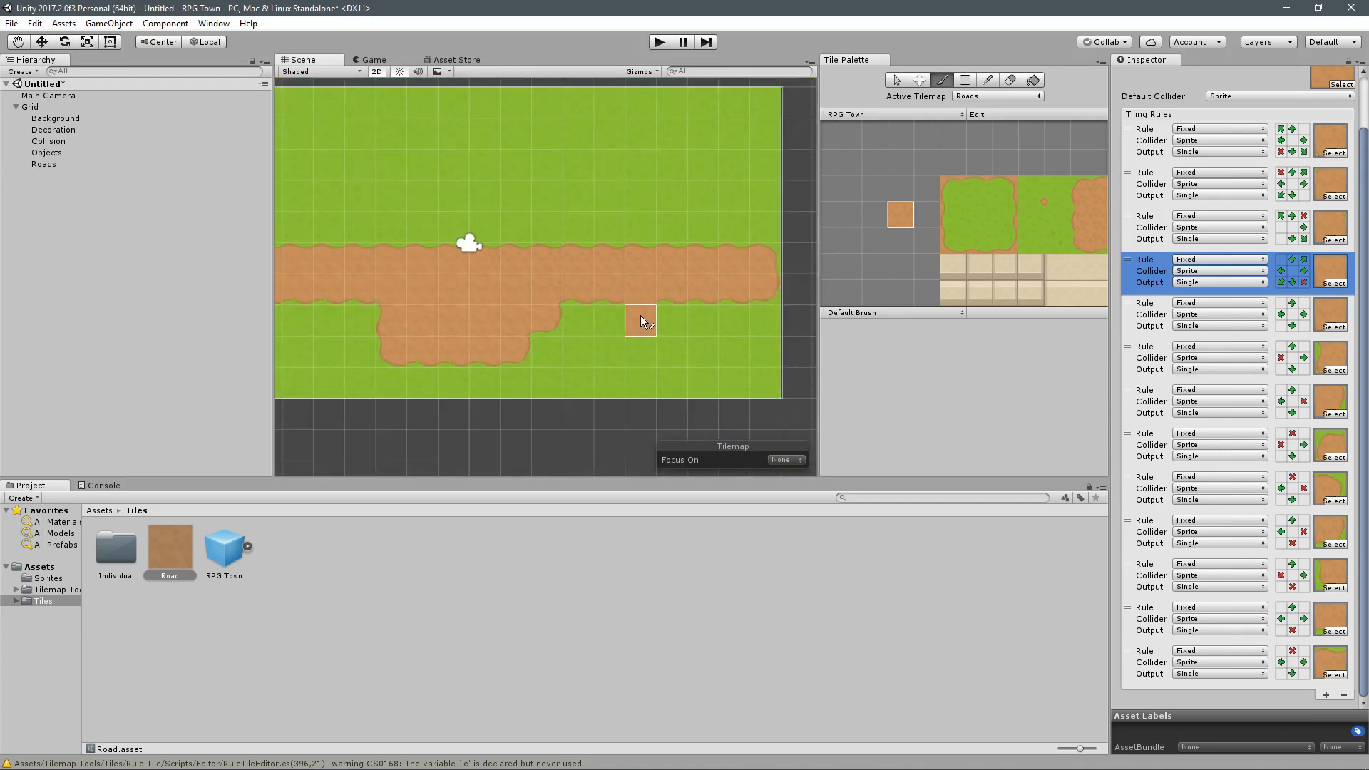
scroll(640, 316, "up", 1)
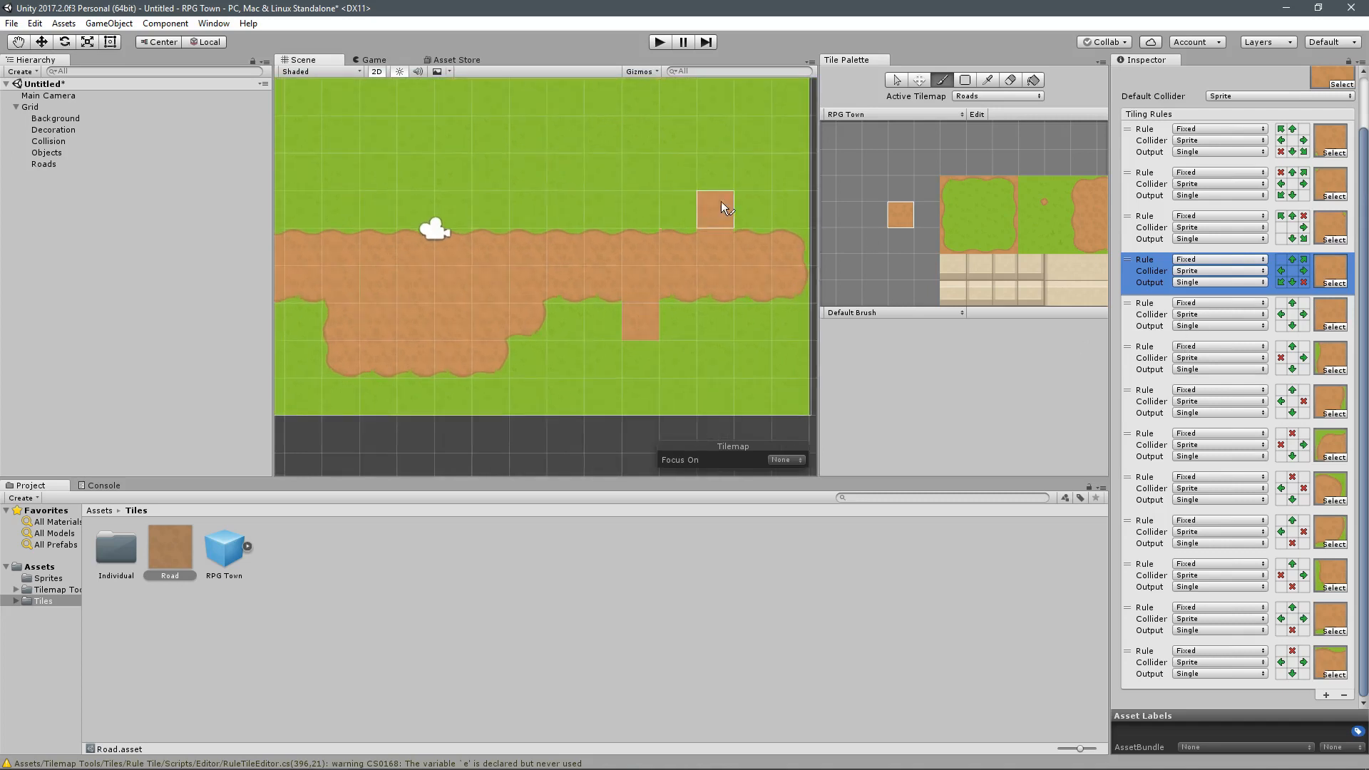
Step: Paint a stepped bump of Road tiles above the road's east end and a row along its upper edge to test the corners
left_click(661, 169)
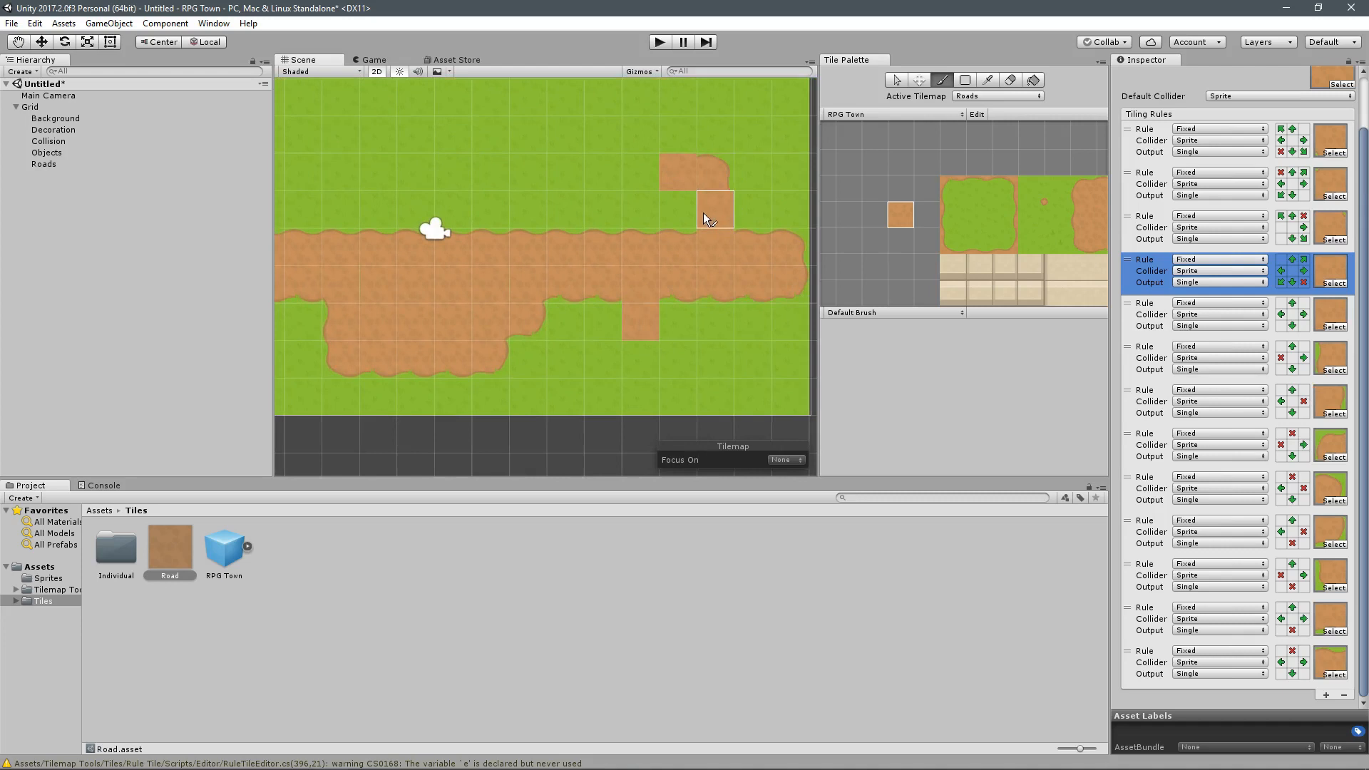
left_click_drag(703, 212, 686, 207)
scroll(633, 205, "up", 5)
left_click(639, 212)
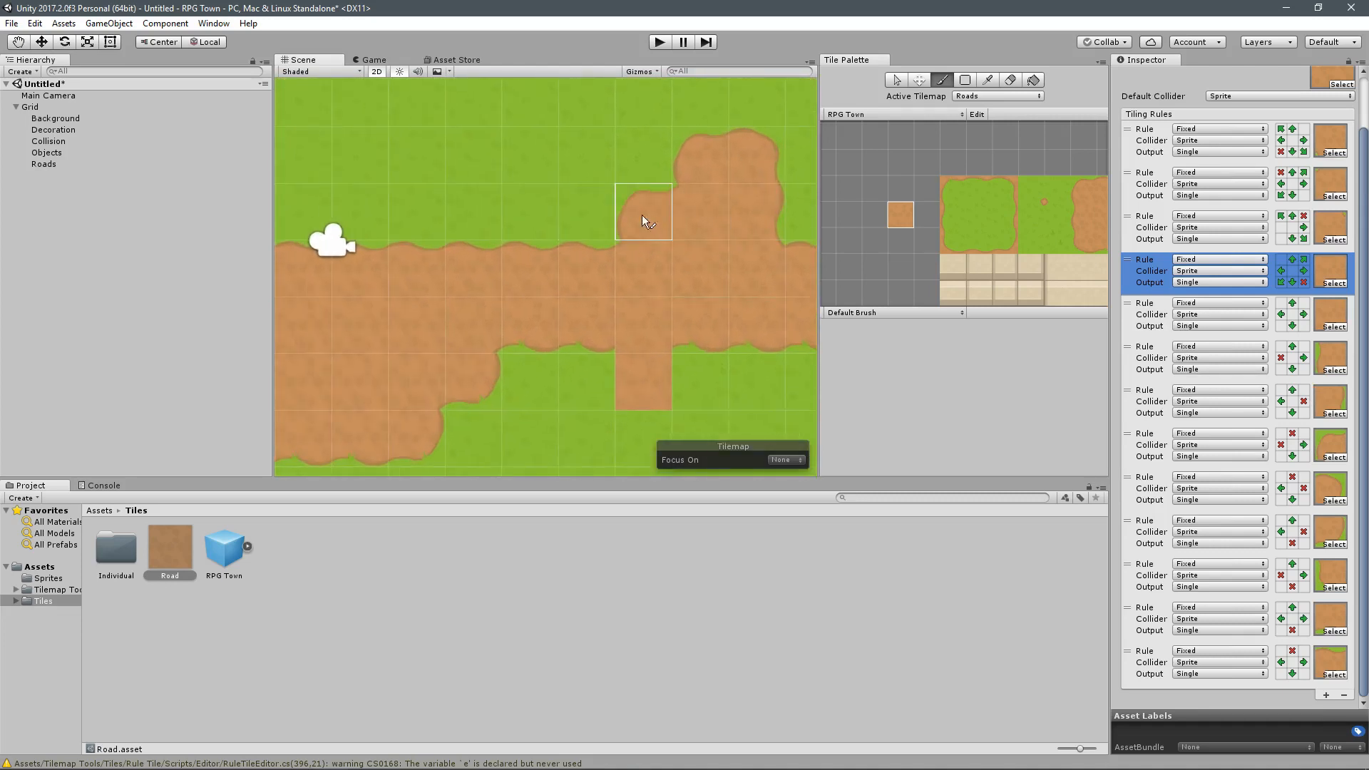
scroll(512, 349, "down", 3)
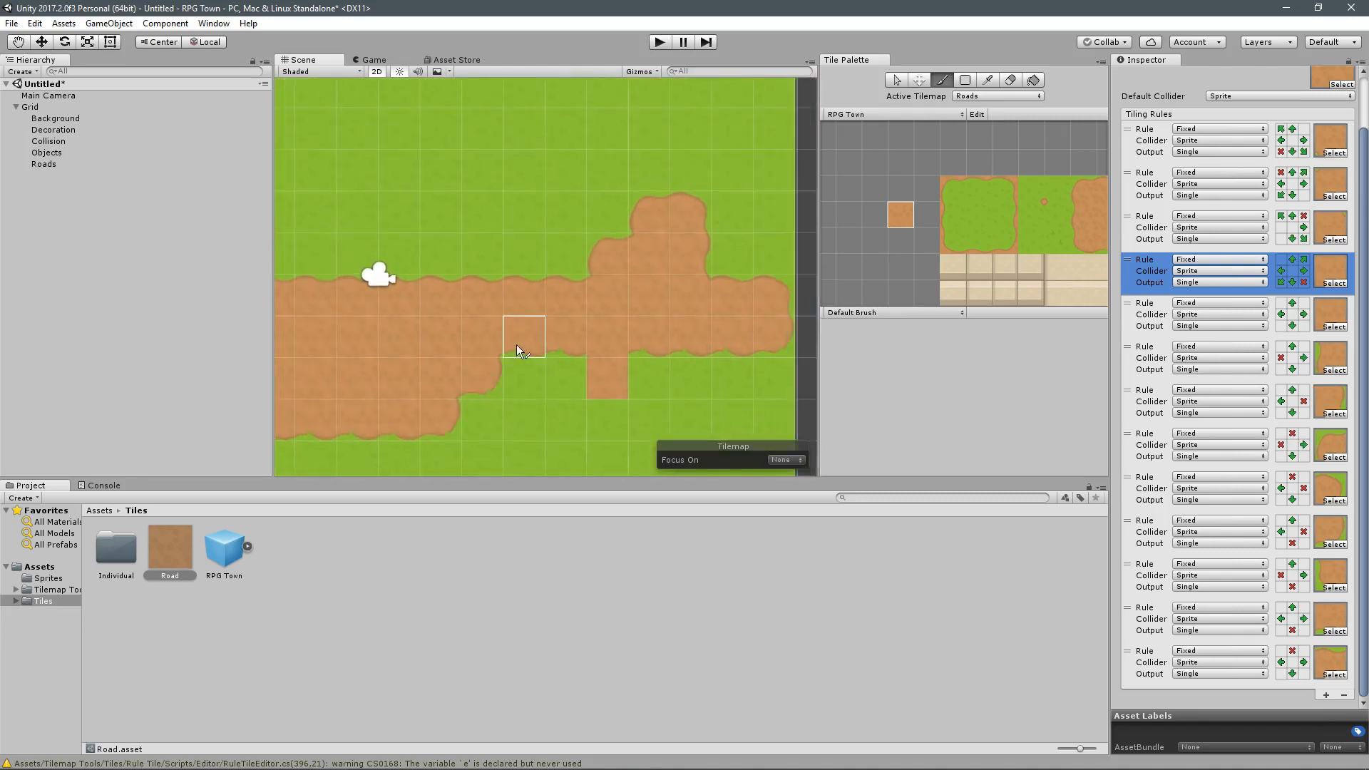
left_click_drag(567, 263, 391, 259)
Step: Erase the extra Road tiles above and below the main road and its east end, leaving a straight two-tile-high strip
left_click(1009, 81)
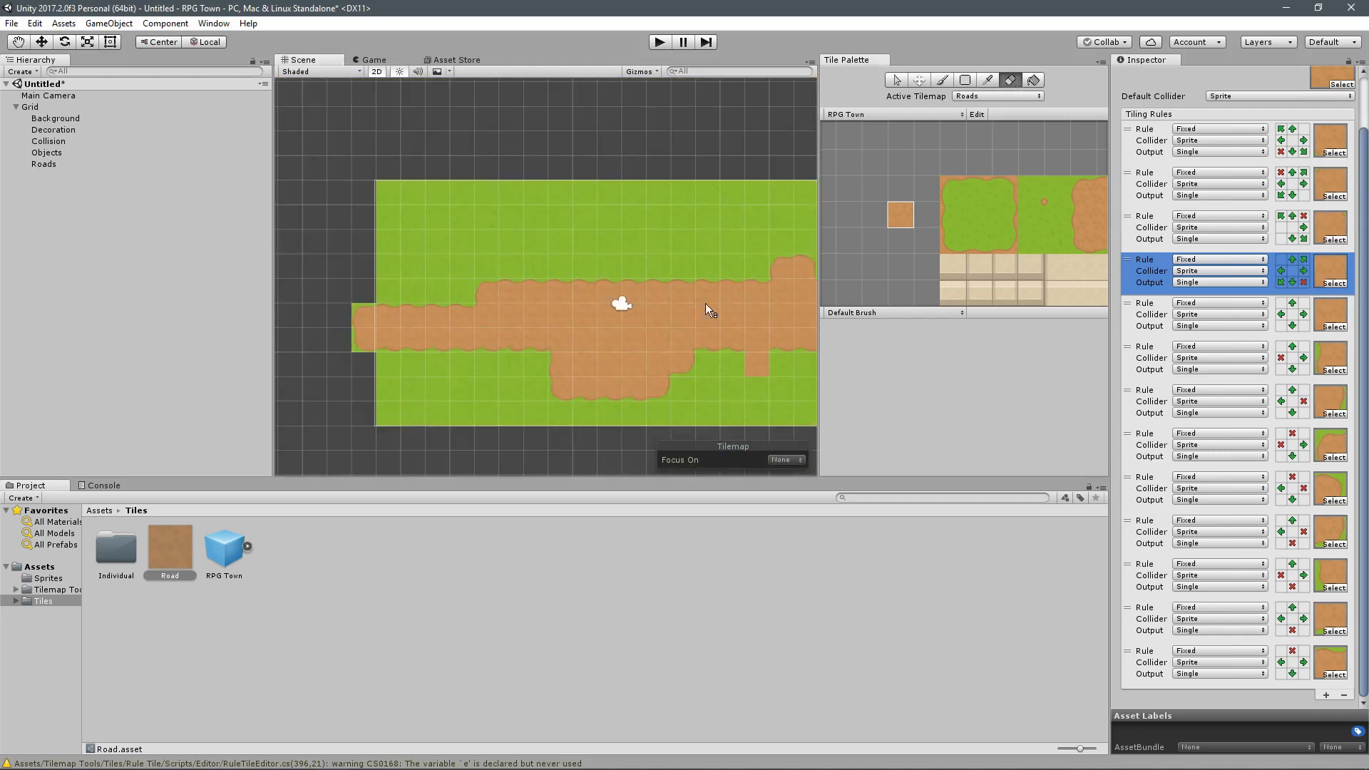
middle_click_drag(705, 302, 595, 293)
left_click_drag(761, 300, 725, 292)
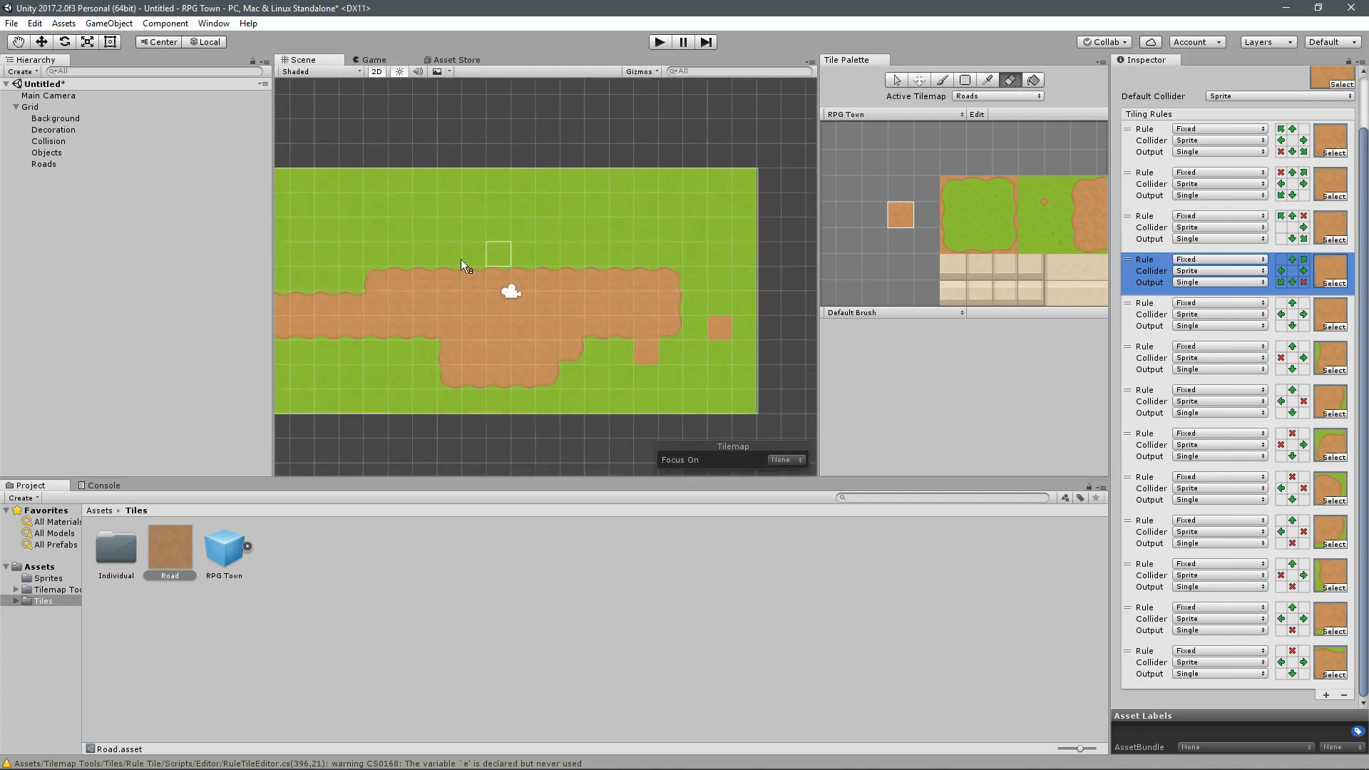
left_click_drag(385, 280, 666, 284)
middle_click_drag(451, 283, 692, 286)
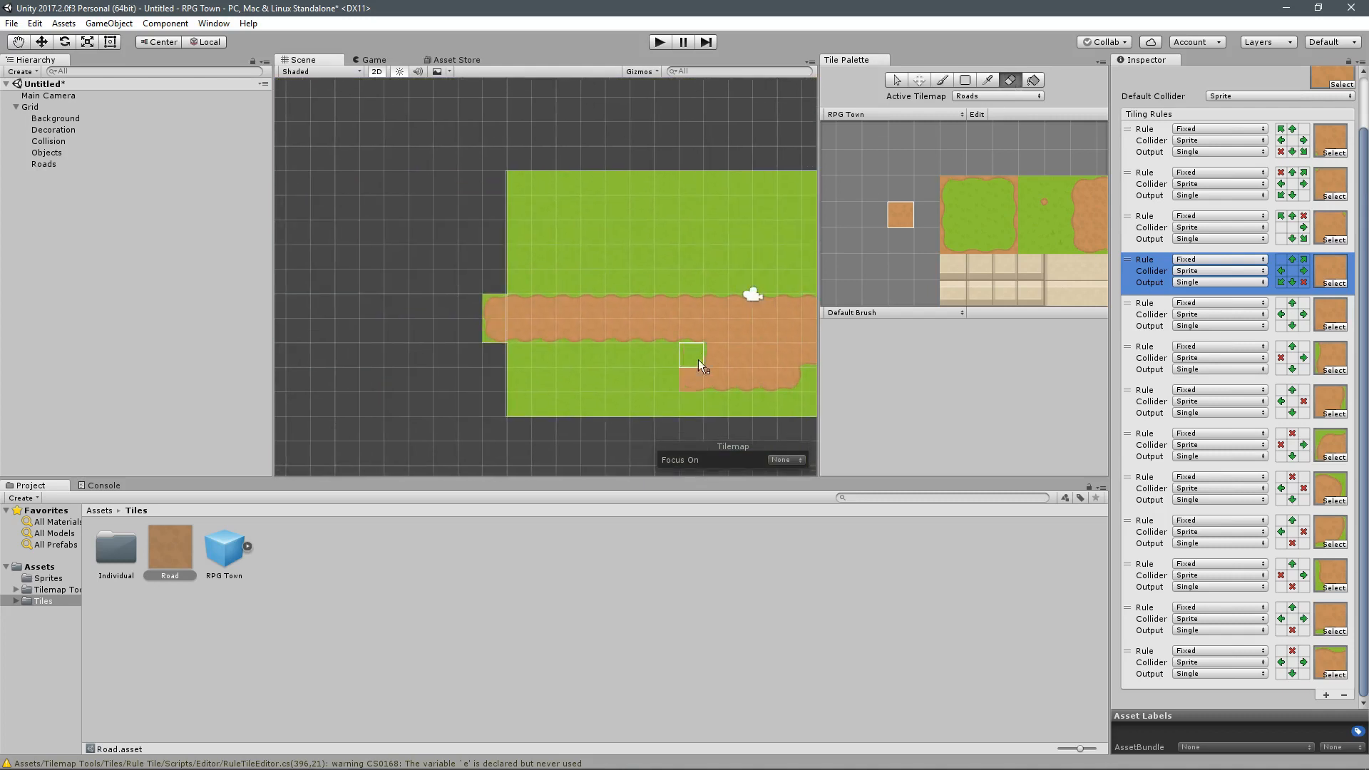
middle_click_drag(699, 360, 549, 345)
mouse_move(569, 369)
left_mouse_down()
mouse_move(665, 366)
mouse_move(692, 336)
left_mouse_up()
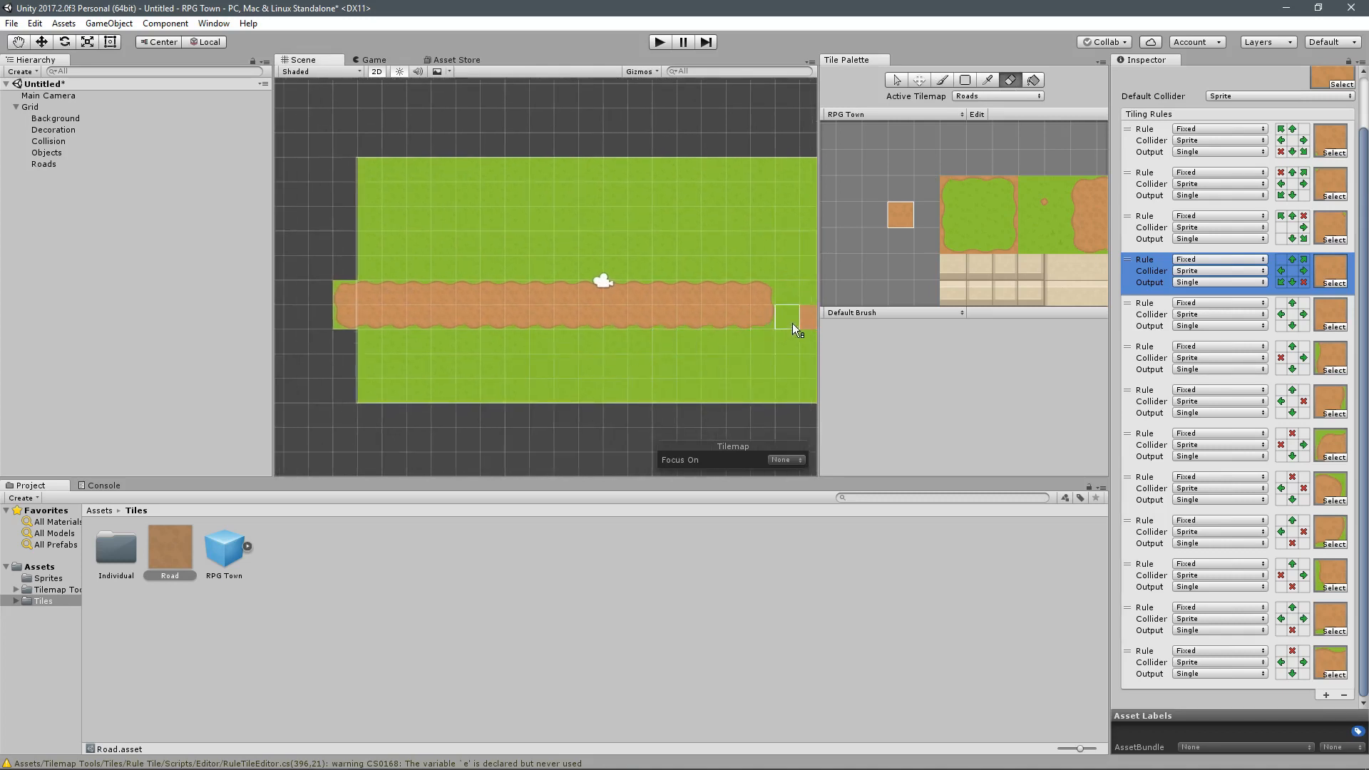
middle_click_drag(762, 364, 703, 377)
Step: Choose the paint brush and make Collision the active tilemap for painting buildings
left_click(942, 80)
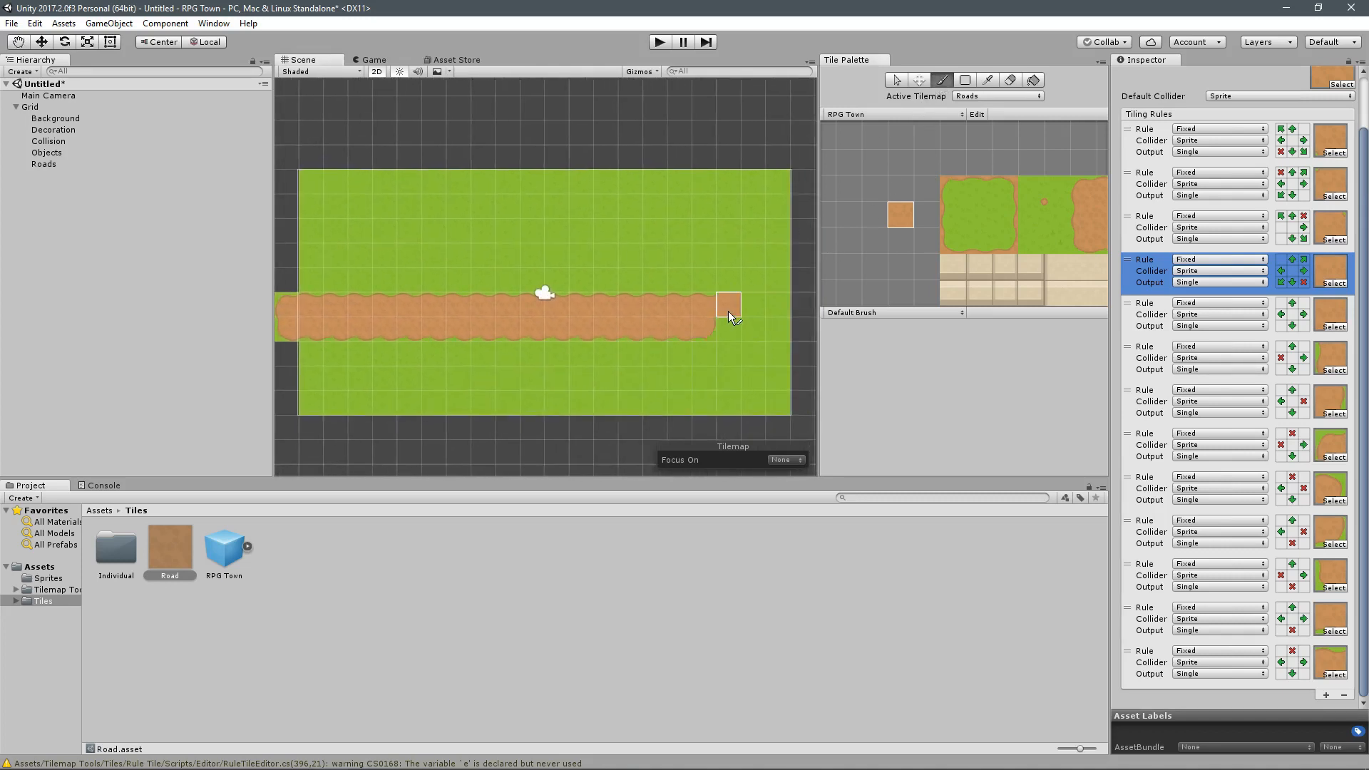
middle_click_drag(591, 327, 634, 358)
scroll(699, 319, "up", 4)
scroll(560, 280, "up", 5)
middle_click_drag(560, 280, 600, 268)
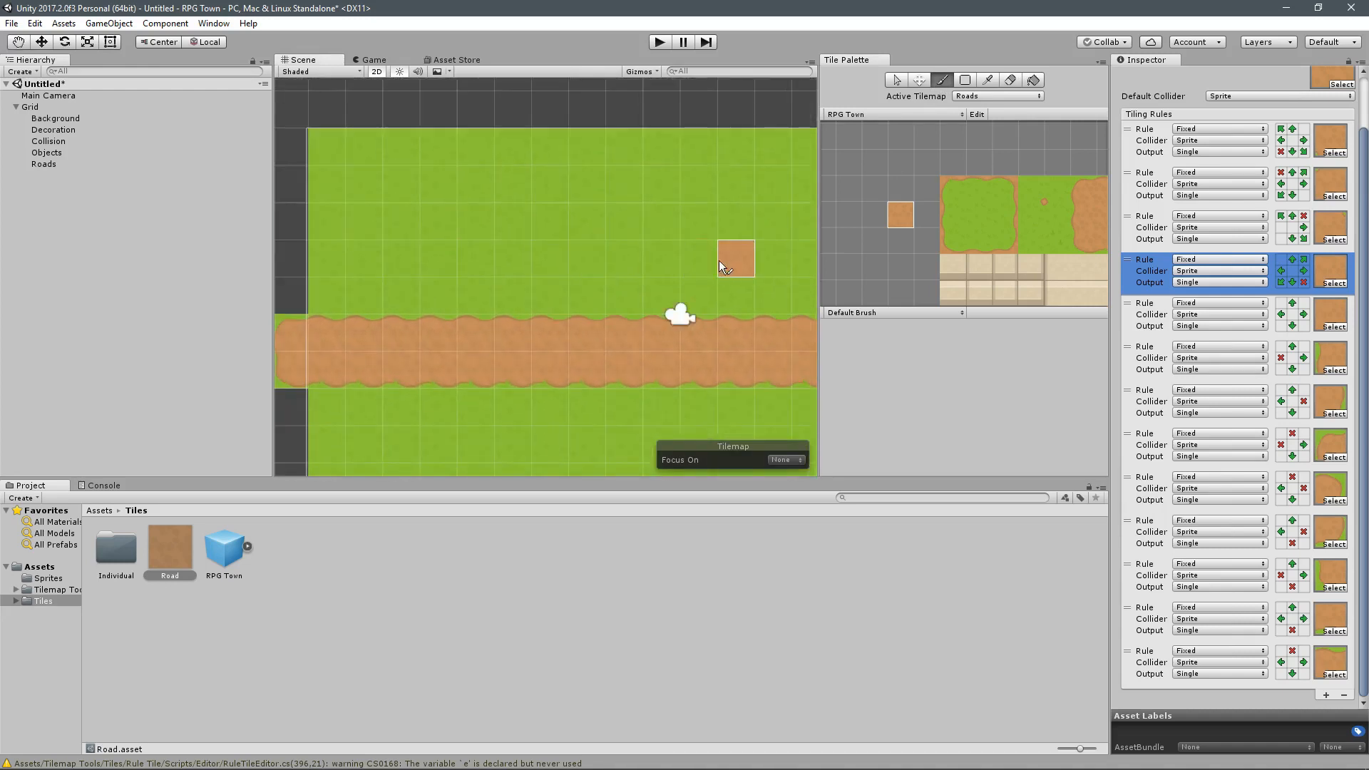
mouse_move(719, 259)
middle_mouse_down()
mouse_move(605, 191)
mouse_move(562, 305)
middle_mouse_up()
left_click(55, 117)
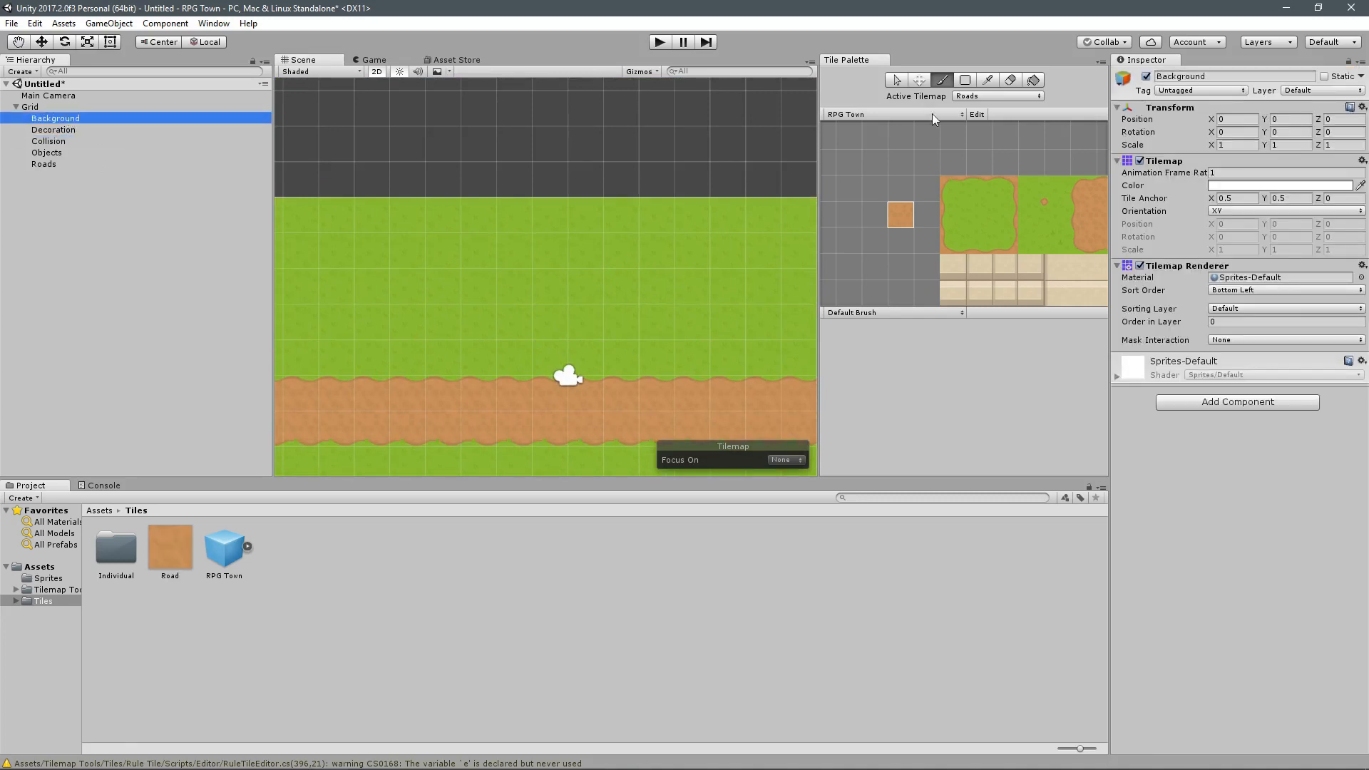
mouse_move(984, 285)
middle_mouse_down()
mouse_move(965, 191)
mouse_move(909, 182)
mouse_move(1032, 185)
mouse_move(974, 281)
middle_mouse_up()
left_click(1002, 97)
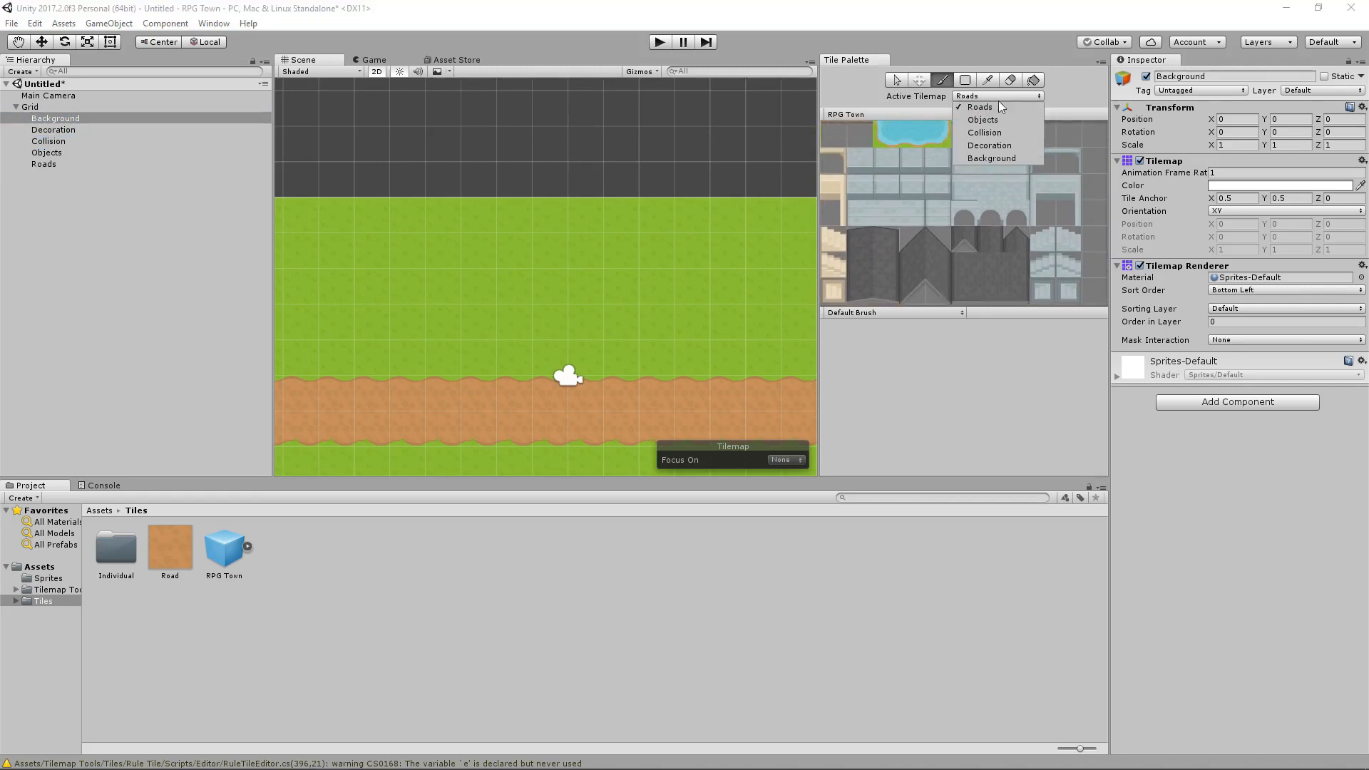
left_click(985, 133)
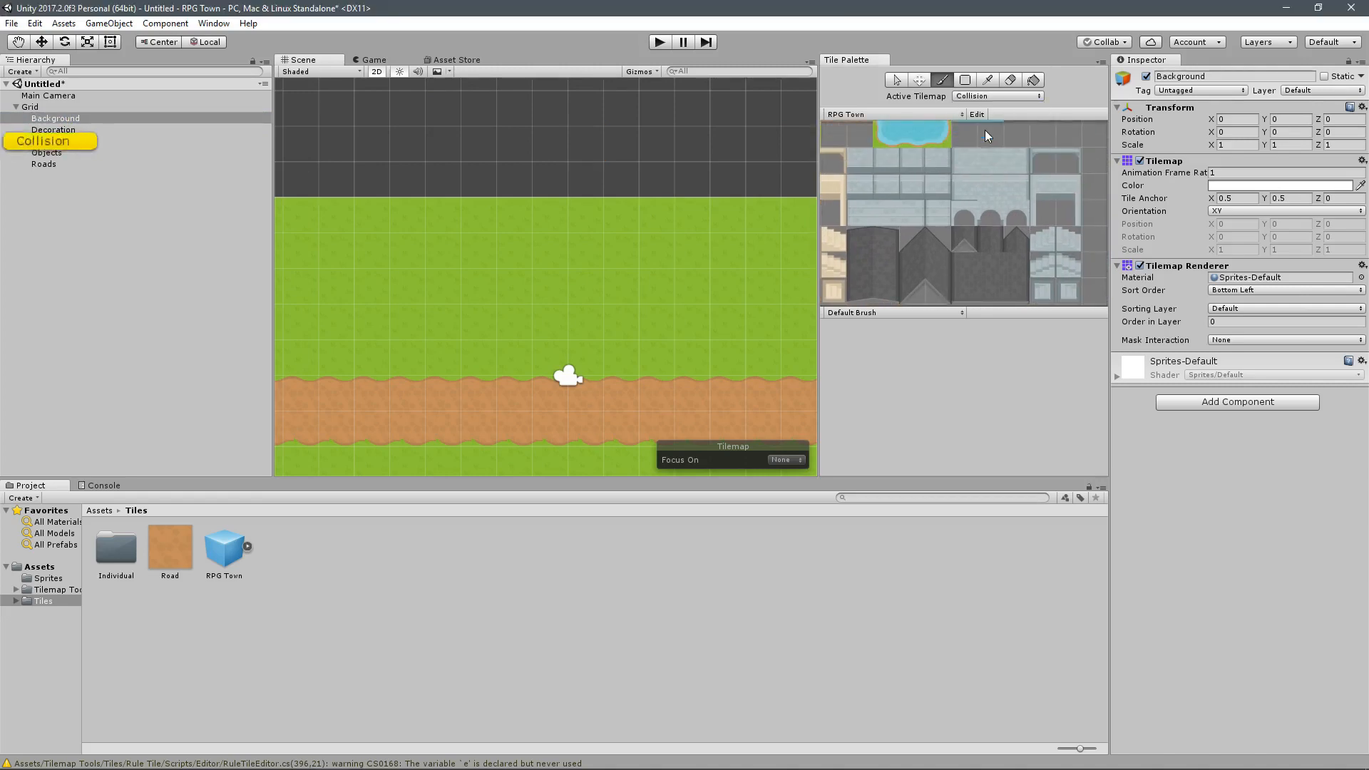
Step: Pick the dark grey gabled roof, two tiles wide and three high, from the palette and paint it on the grass above the road
middle_click_drag(969, 240, 974, 186)
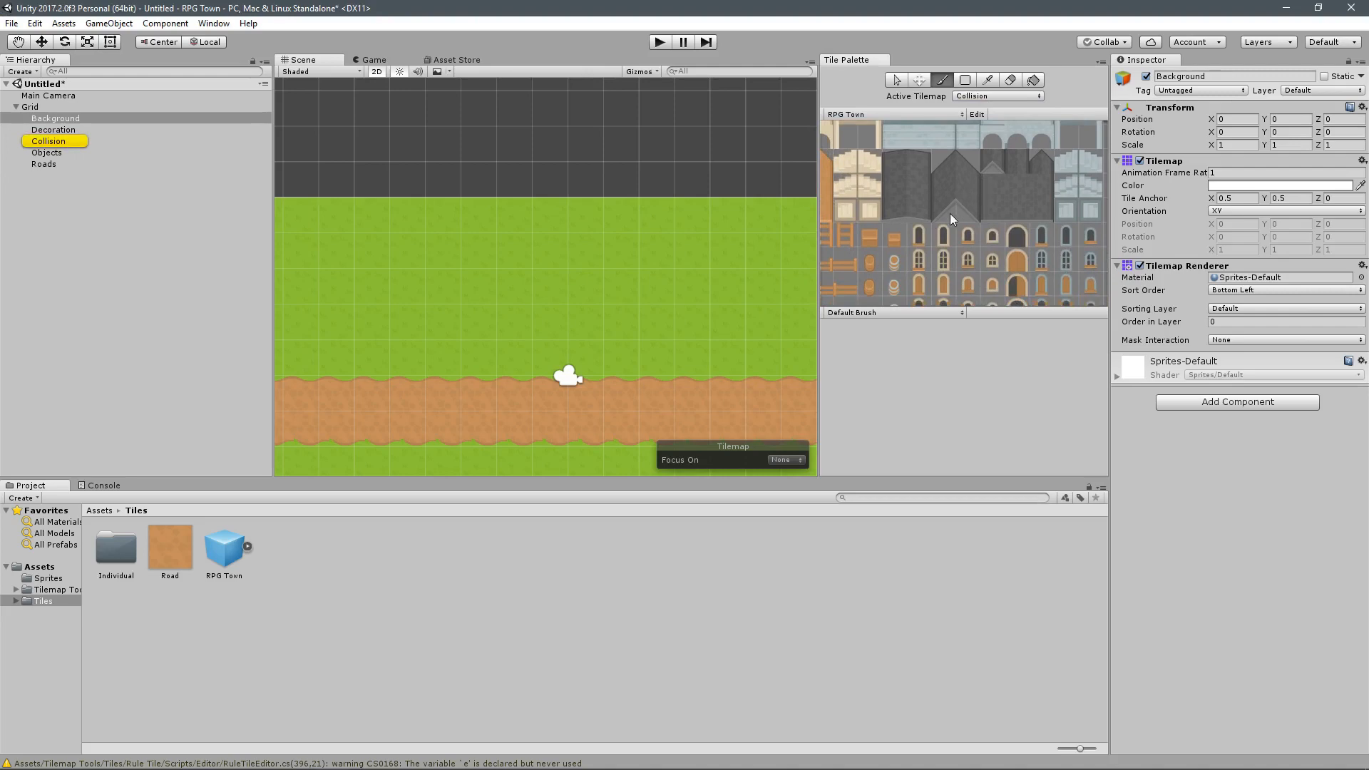
key("i")
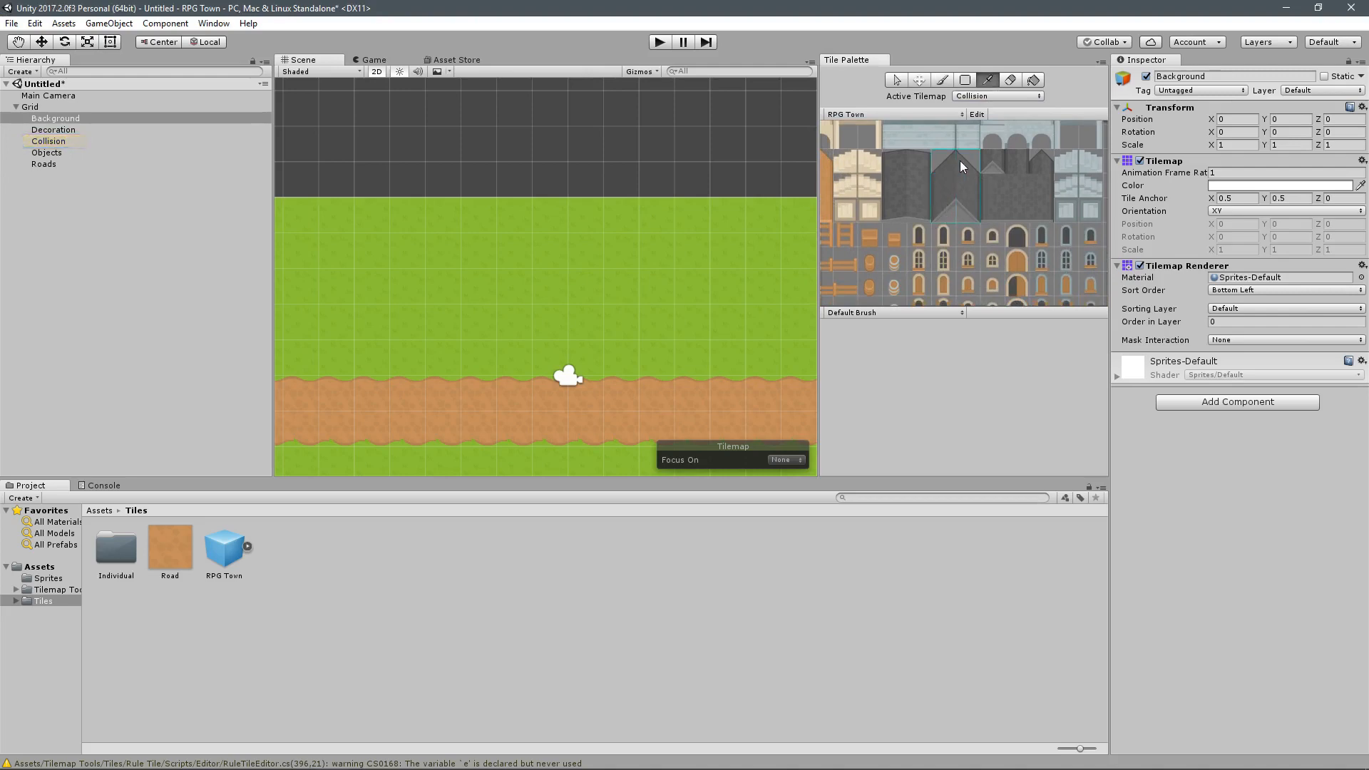
left_click(943, 197)
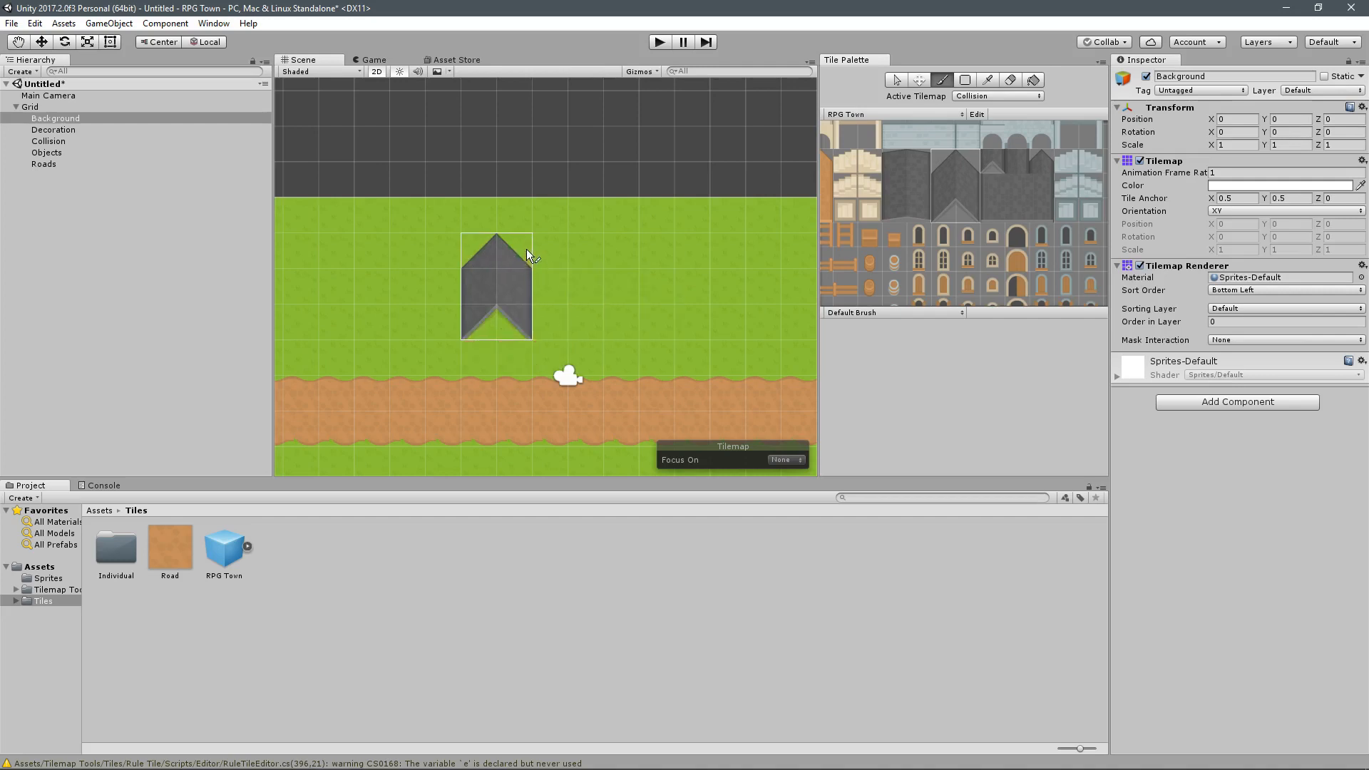
left_click(527, 229)
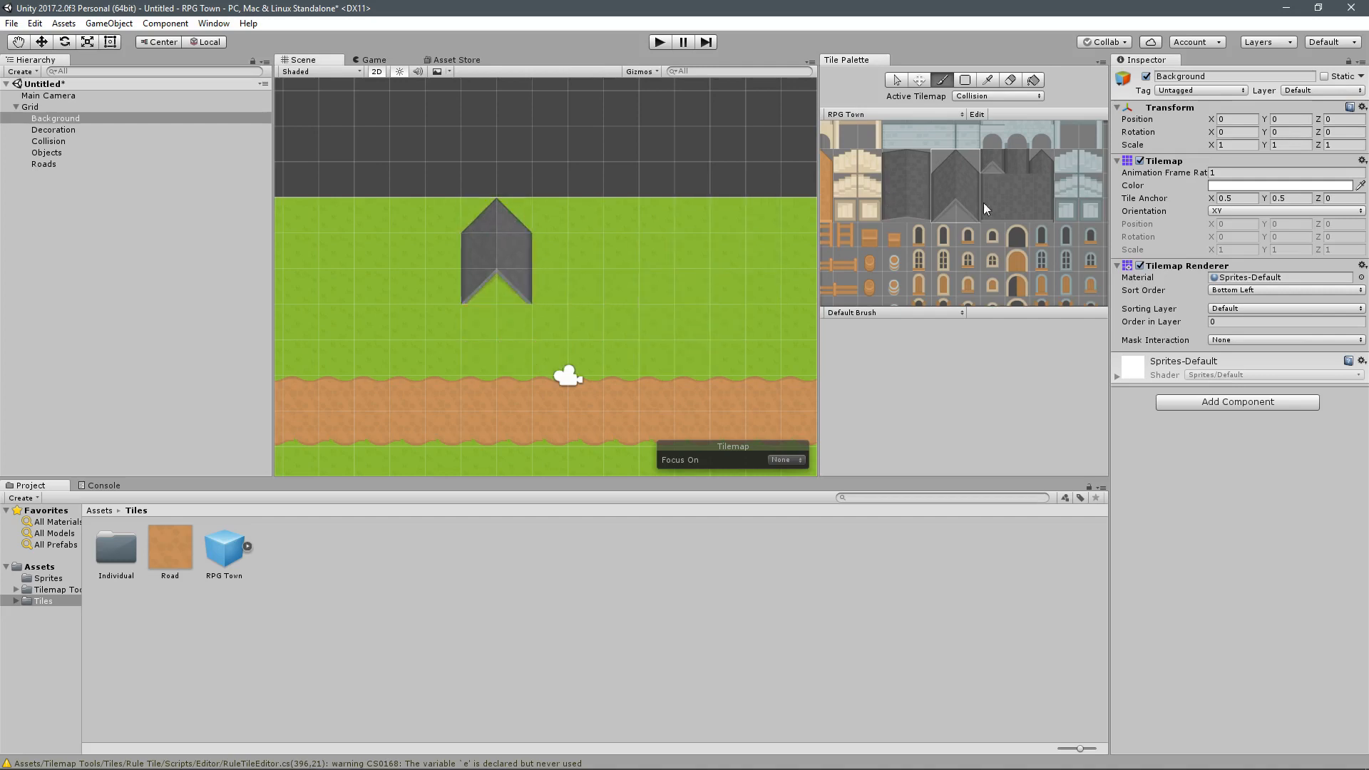
Step: Pick the flat dark grey roof piece, one tile wide and two high, and paint it against the gabled roof's right side
left_click(1039, 215)
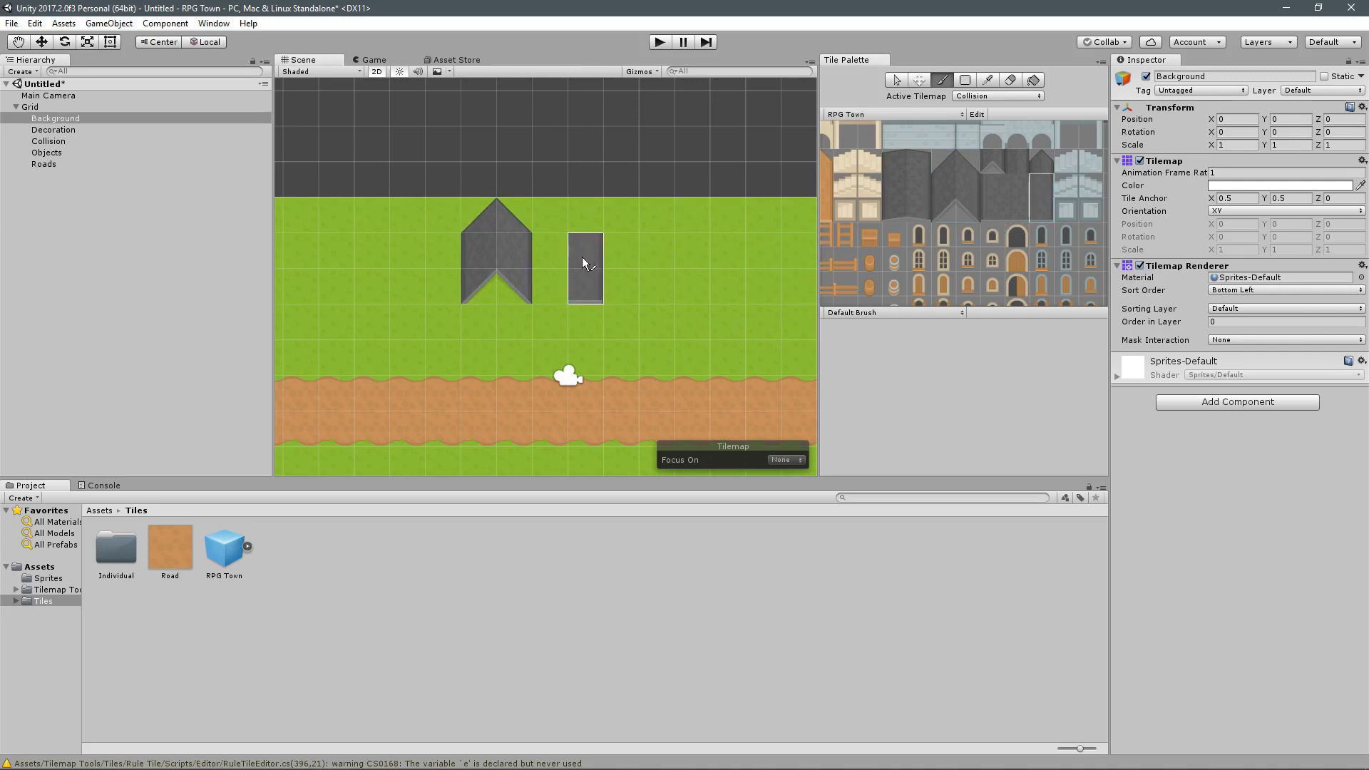
left_click(554, 249)
mouse_move(631, 240)
middle_mouse_down()
mouse_move(707, 218)
mouse_move(747, 154)
middle_mouse_up()
scroll(732, 199, "up", 7)
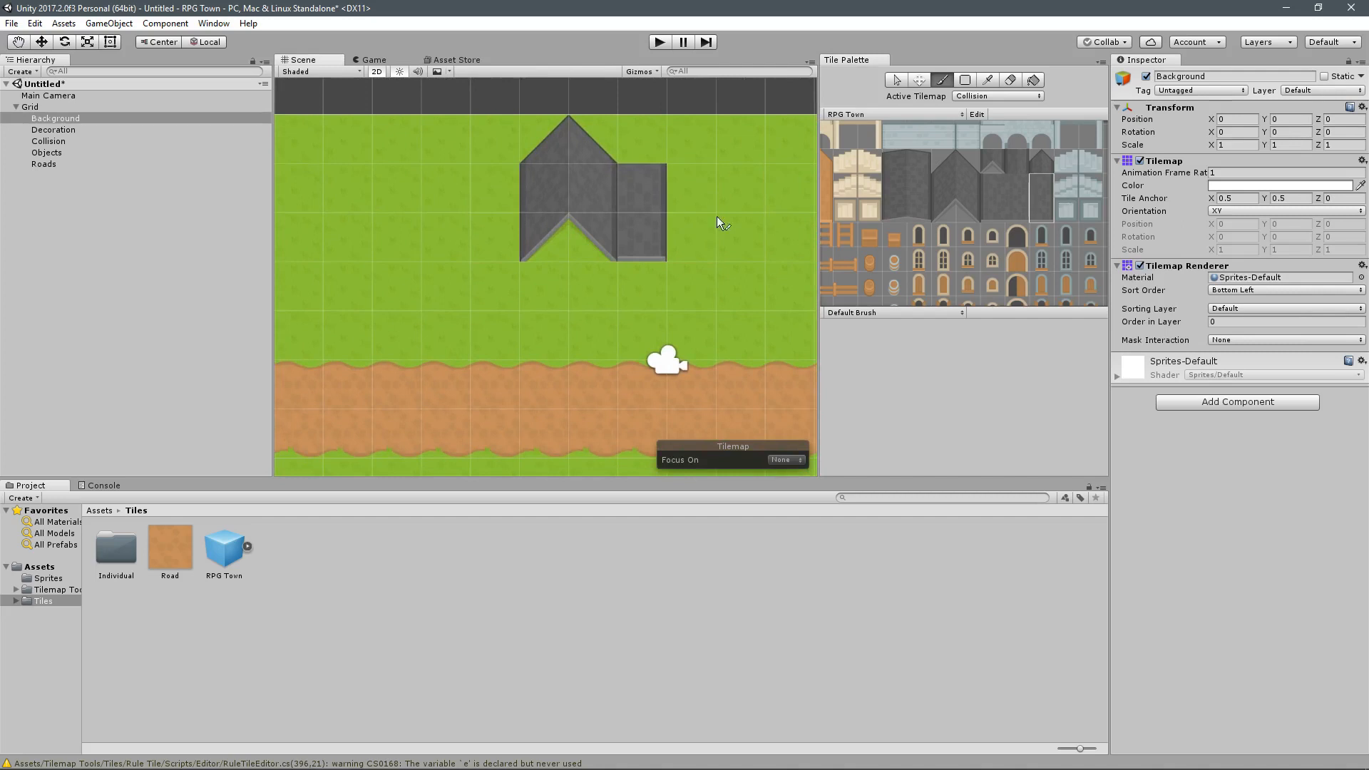
Step: Paint a three-tile row of blue-grey stone wall base above the road, using the left corner, middle and right corner tiles
scroll(976, 173, "up", 5)
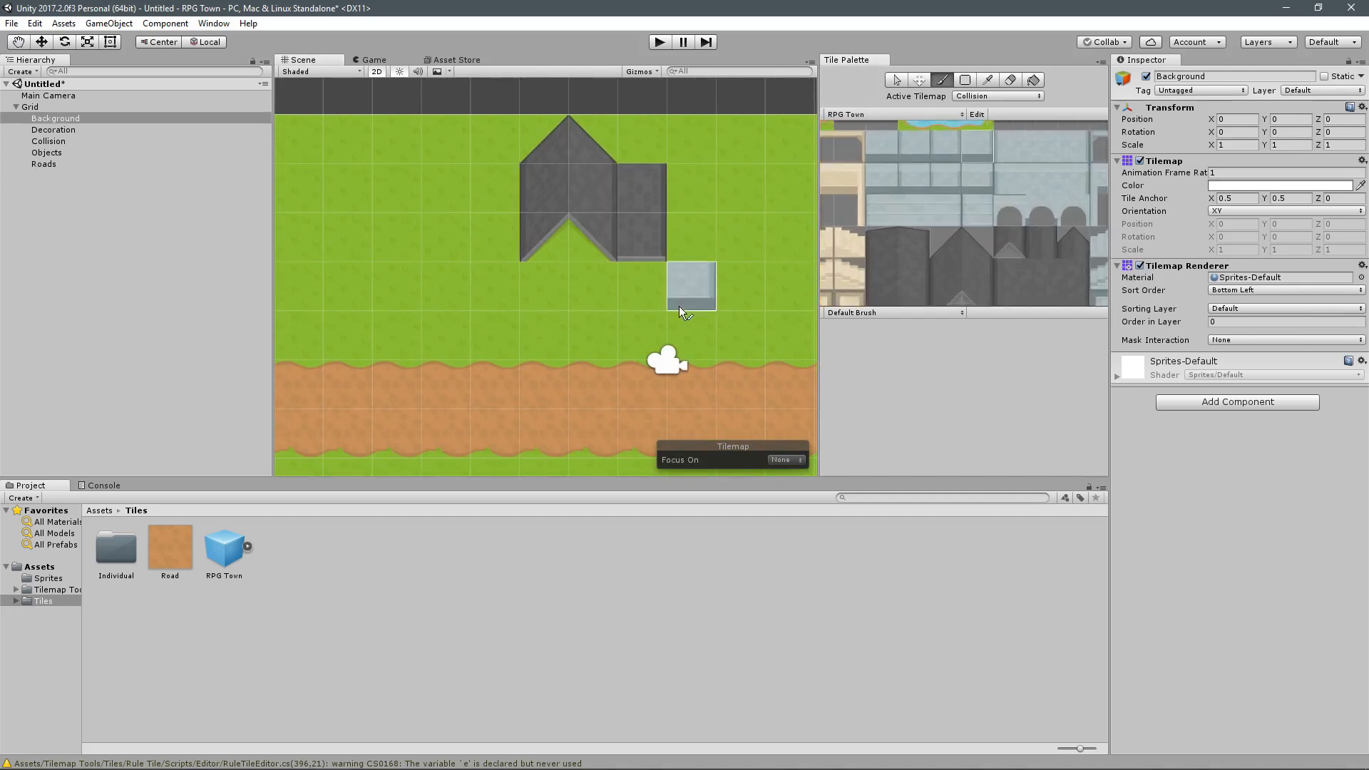
left_click(642, 336)
left_click(910, 149)
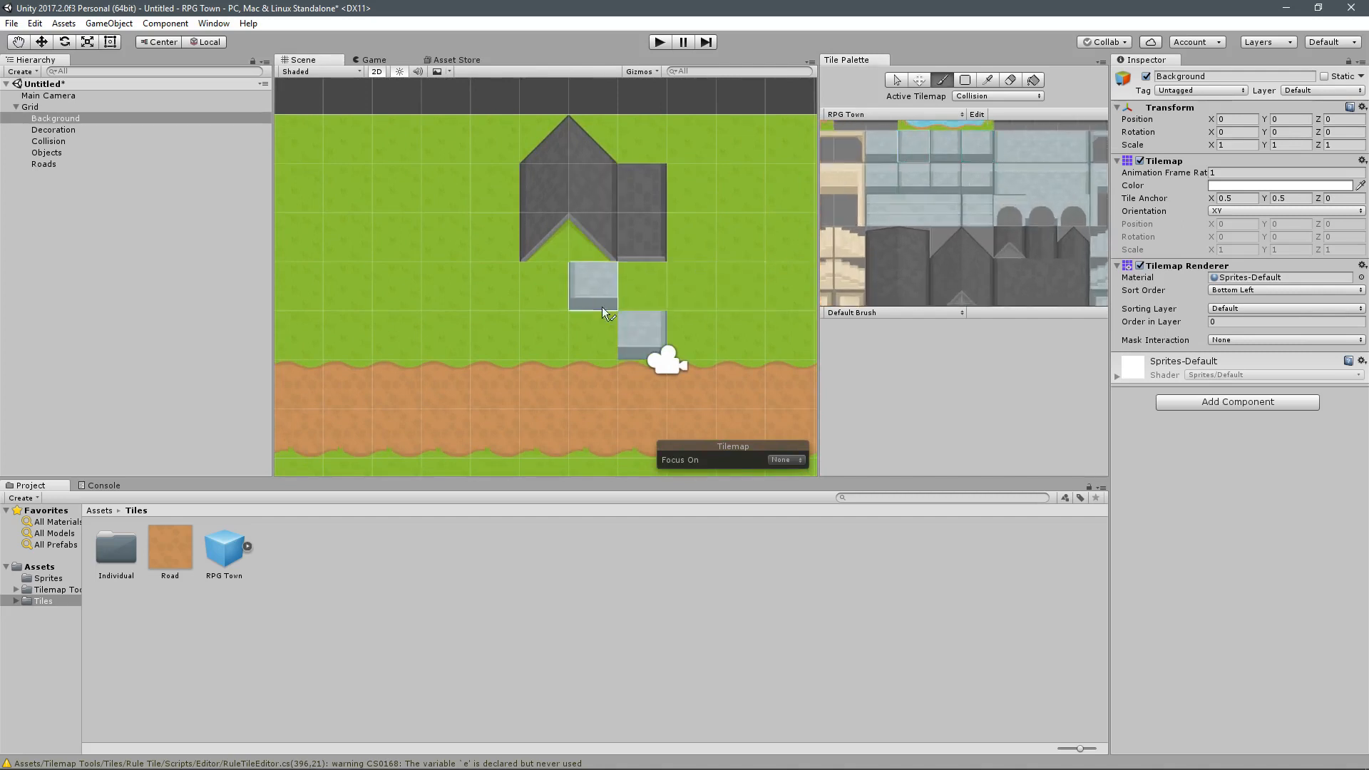
left_click(542, 334)
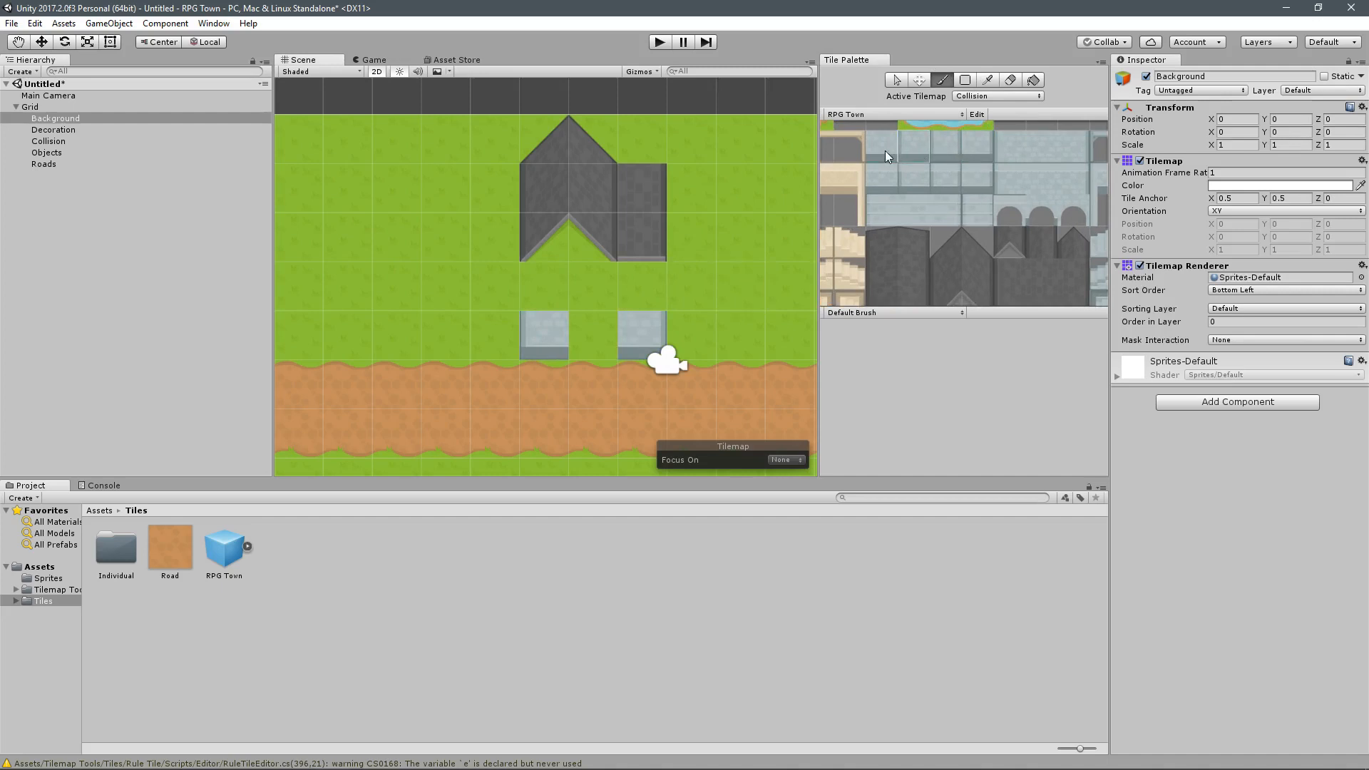
left_click(884, 151)
left_click(584, 353)
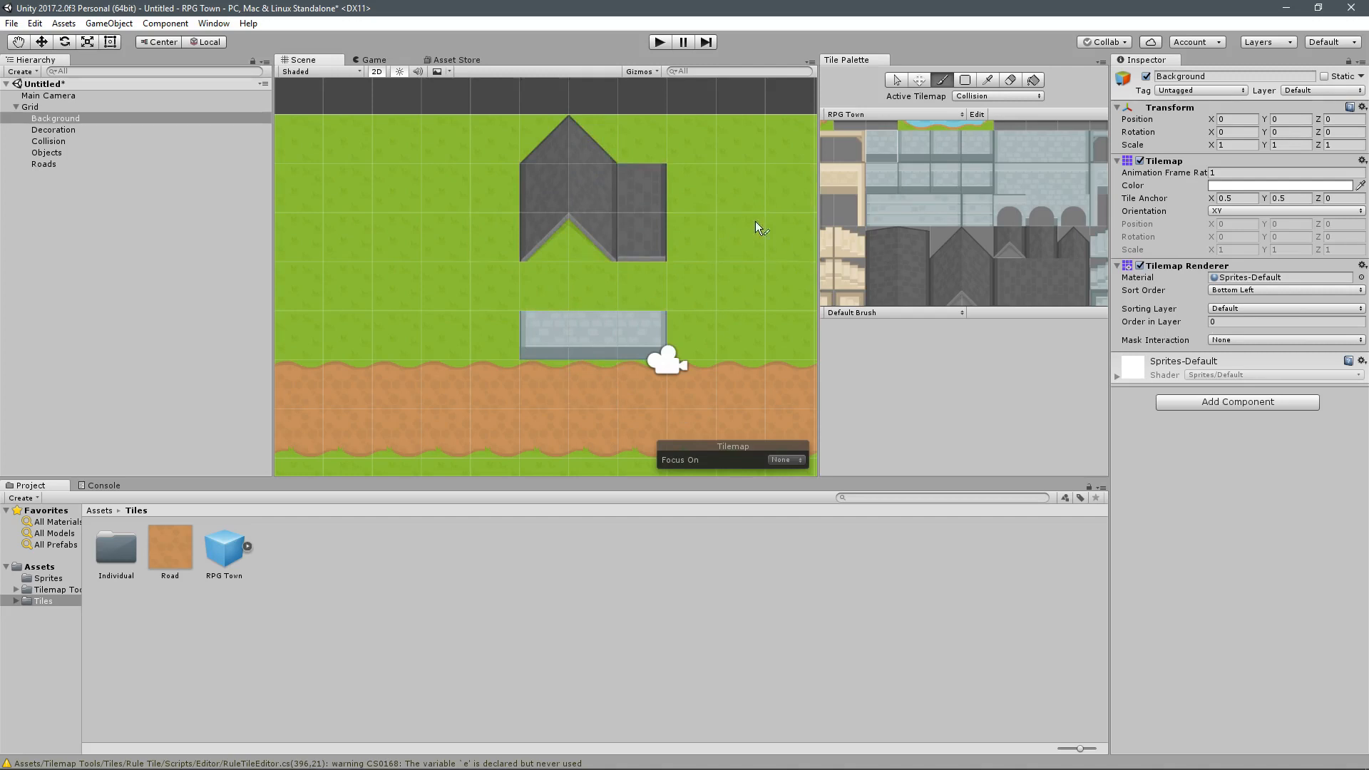
Step: Fill the row between the roofs and the wall base with the matching left edge, plain brick and right edge wall tiles
left_click(1014, 147)
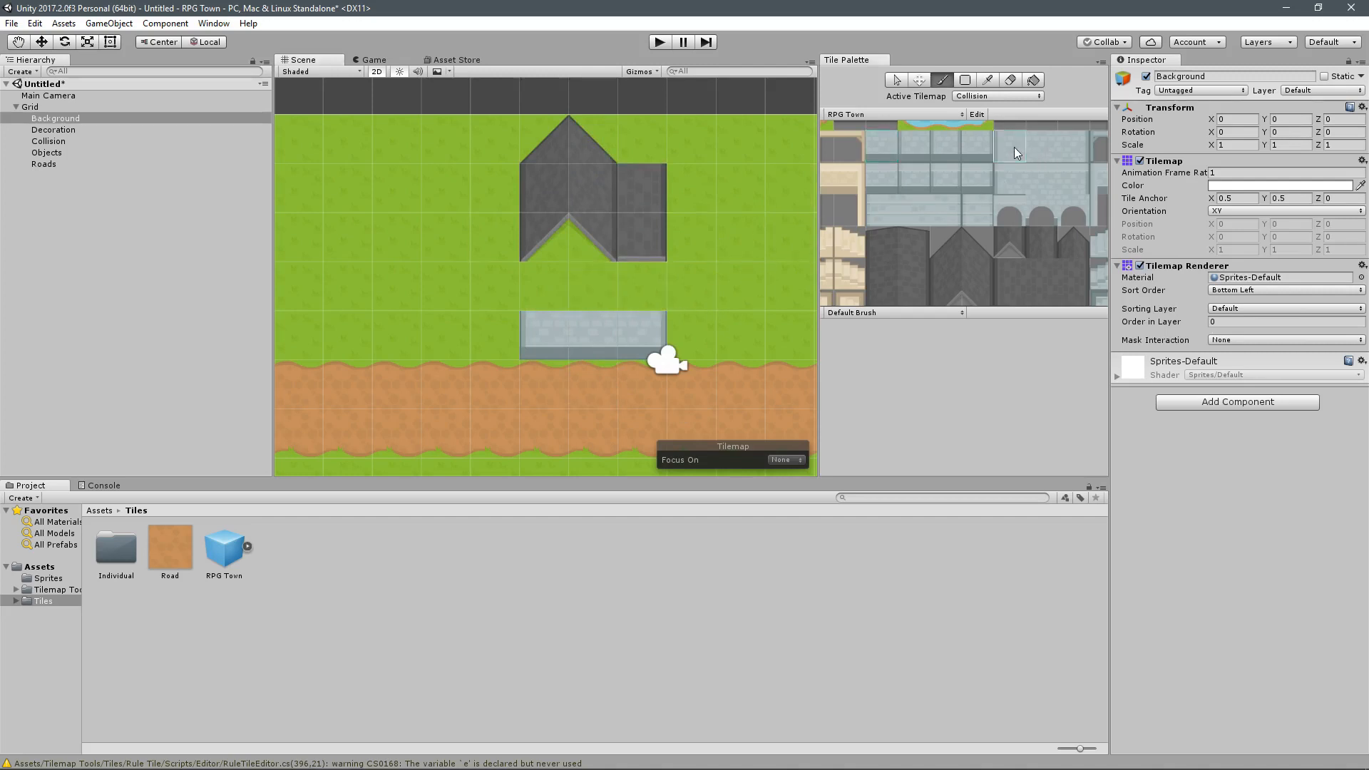
left_click(542, 306)
left_click(1063, 153)
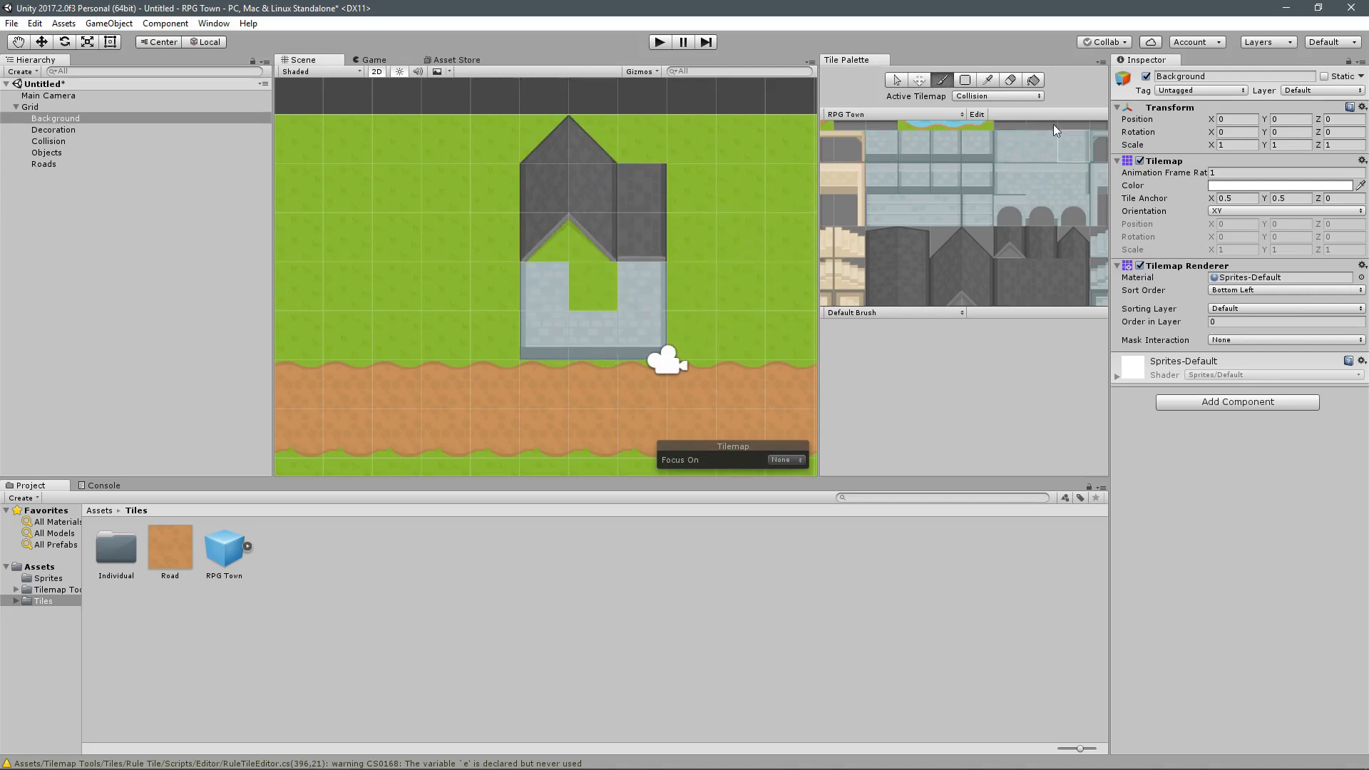
left_click(1041, 146)
left_click_drag(631, 292, 615, 294)
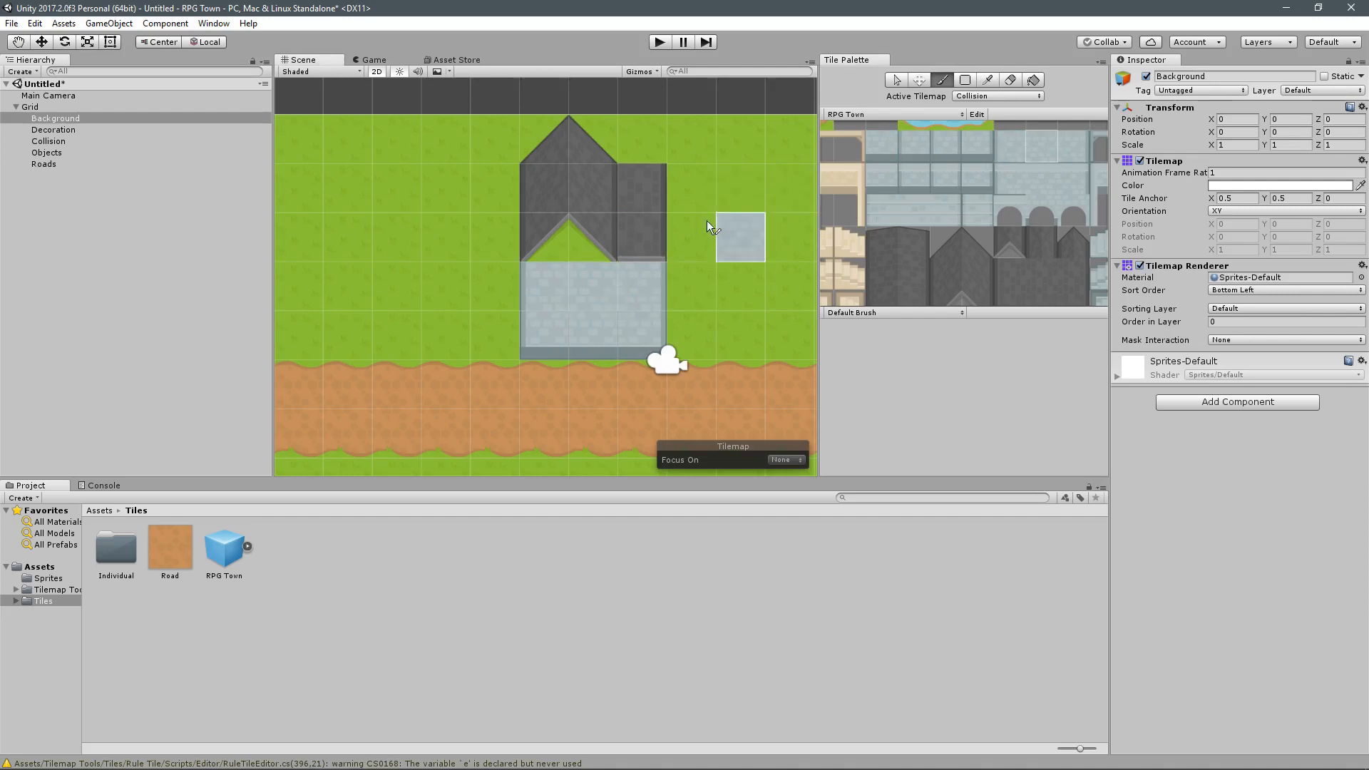
Step: Try painting plain brick tiles into the gable opening on the Collision tilemap, and undo the attempt
scroll(562, 242, "up", 2)
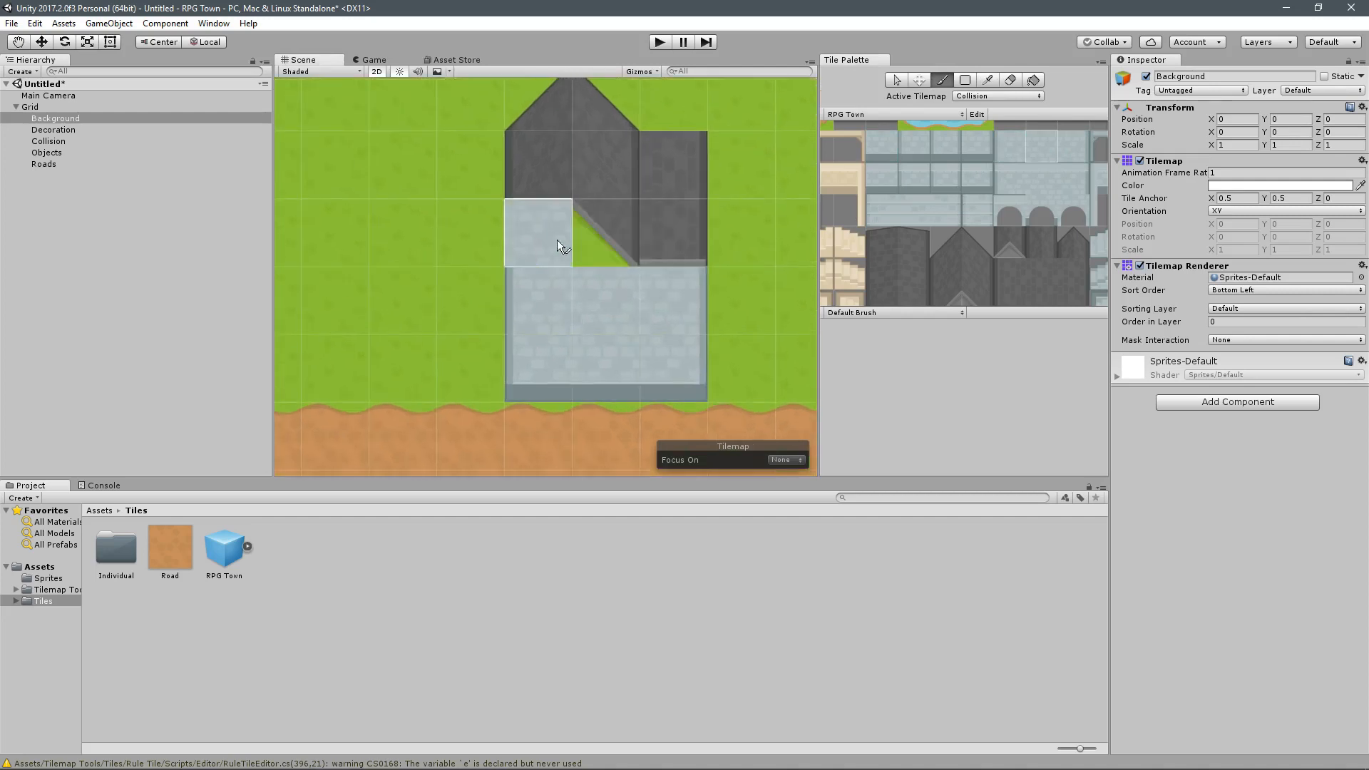
left_click_drag(559, 242, 603, 244)
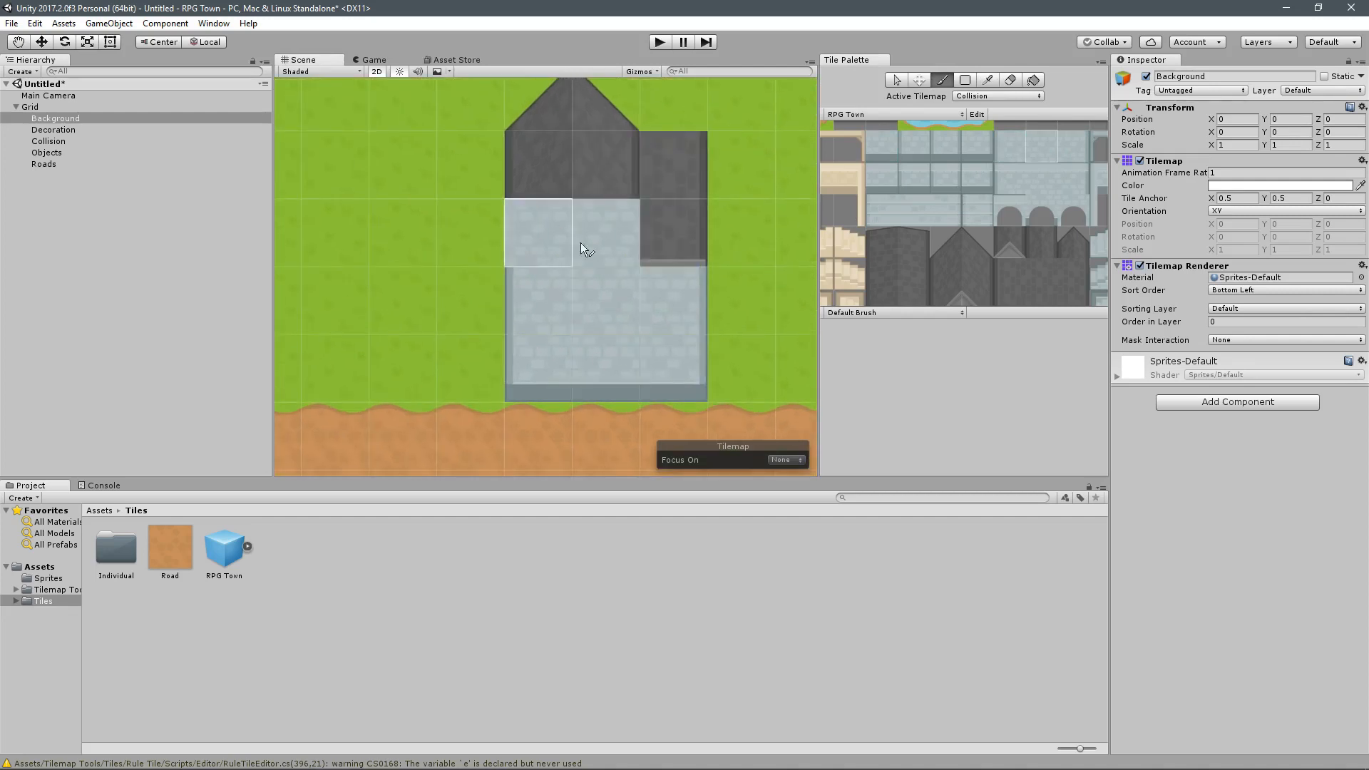
left_click(562, 115)
key("ctrl+z")
key("ctrl+z")
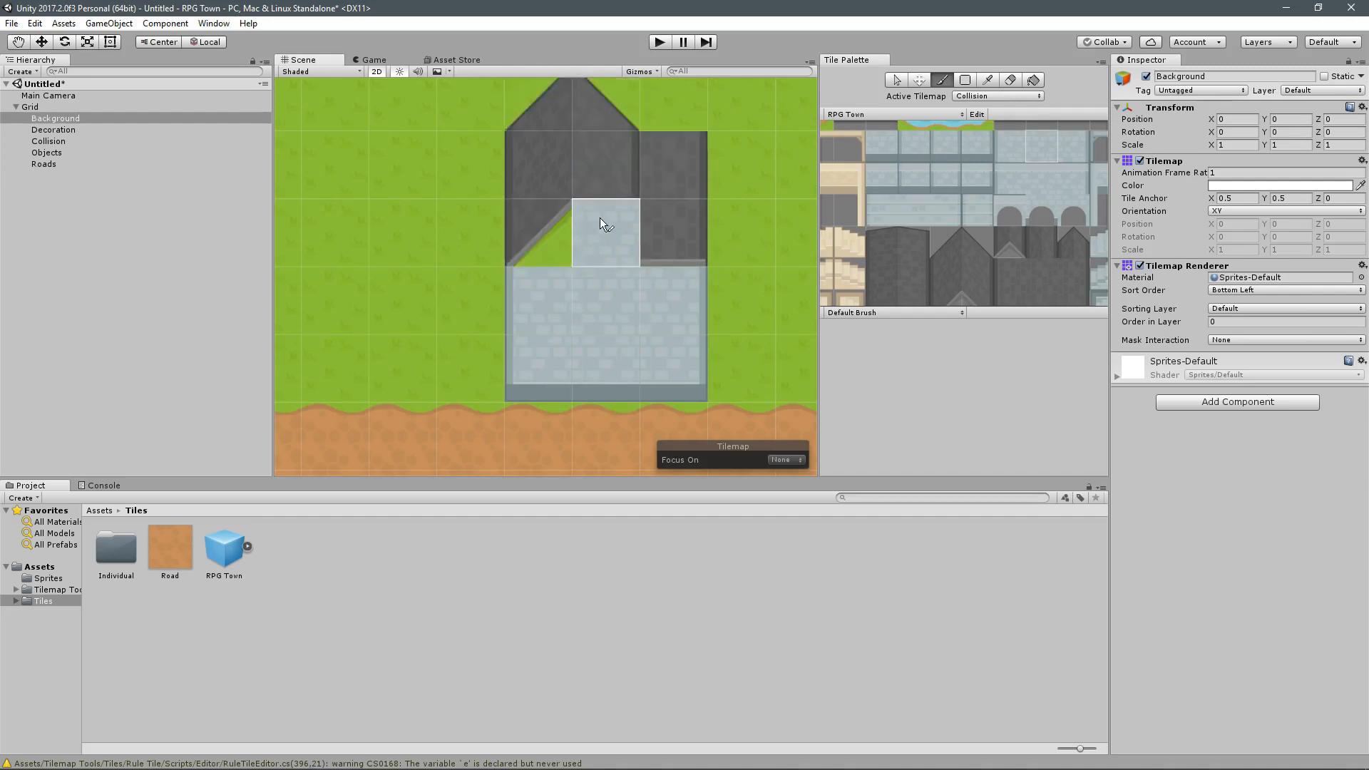
Step: Make Background the active tilemap and paint plain brick tiles behind both halves of the gable opening
left_click(993, 96)
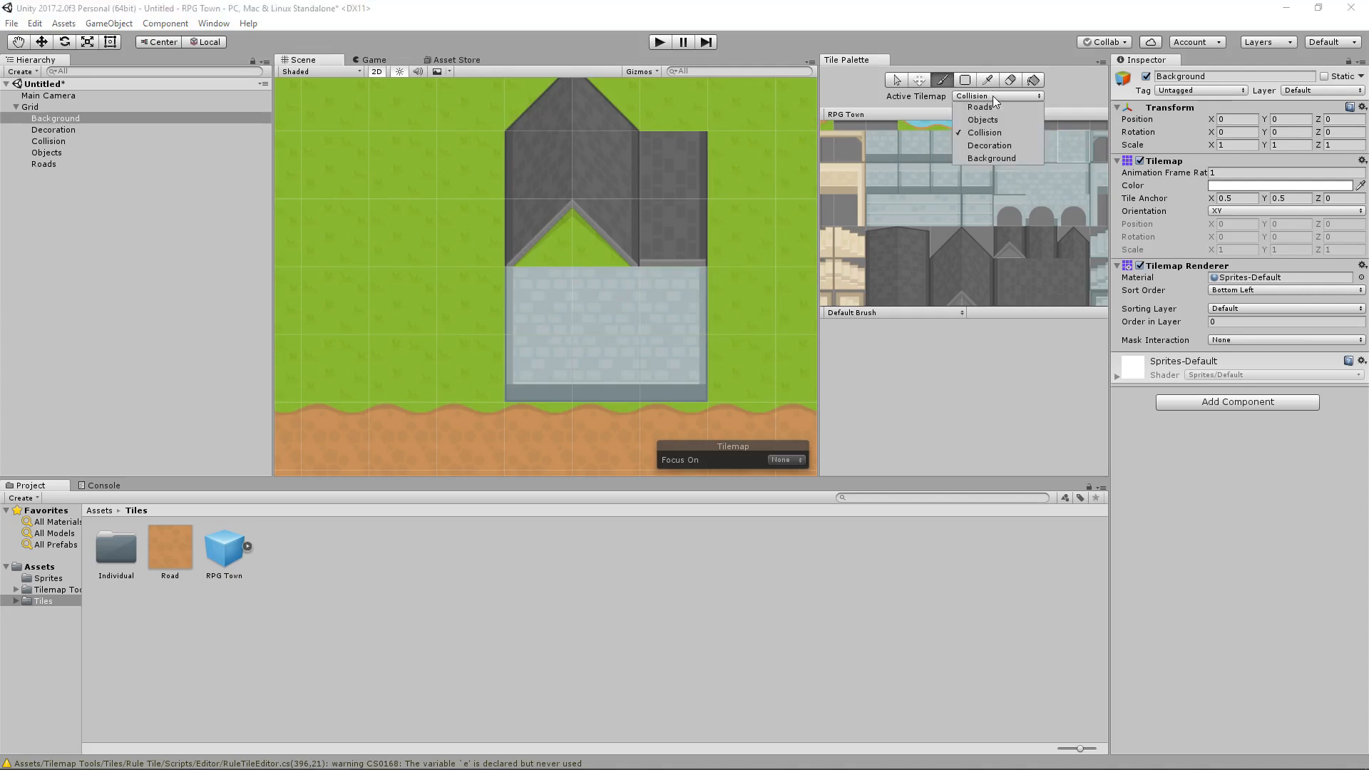
left_click(995, 160)
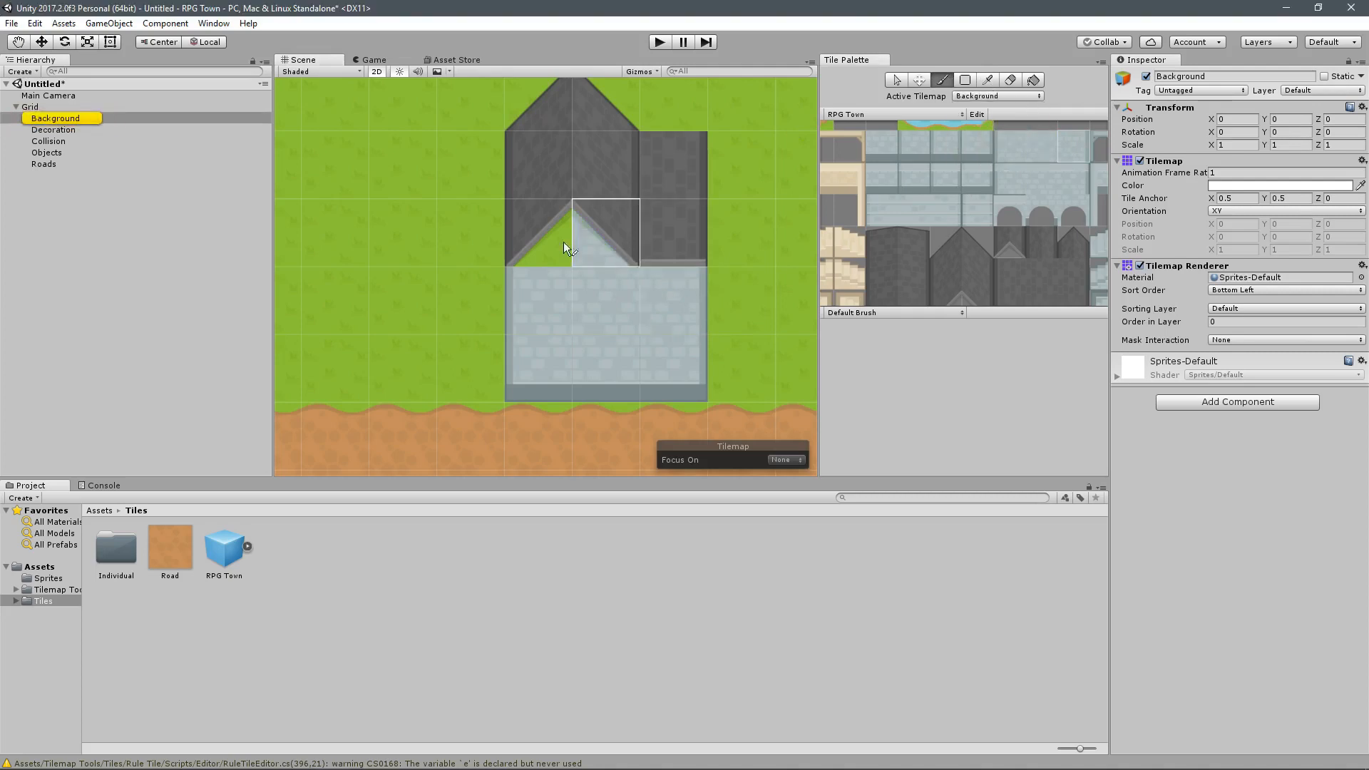
left_click(1043, 152)
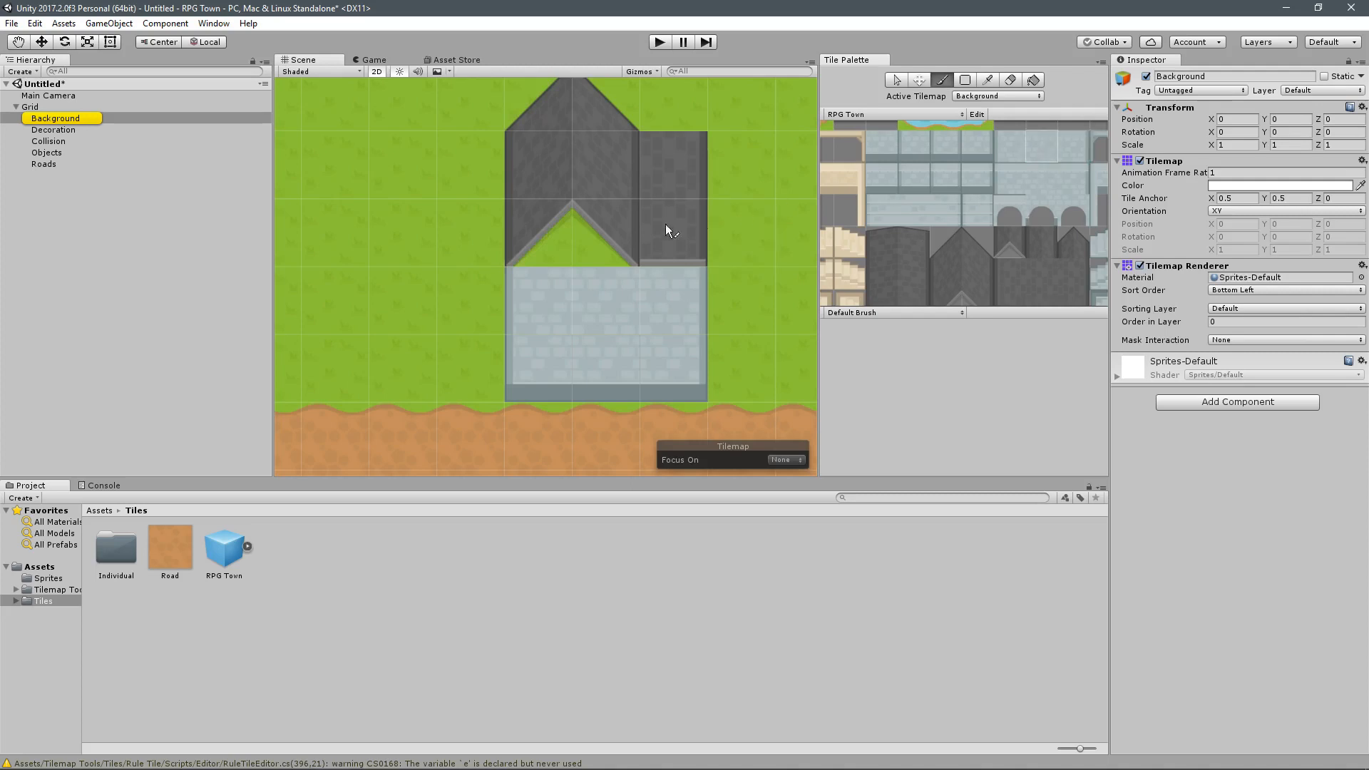
left_click(612, 235)
left_click(556, 241)
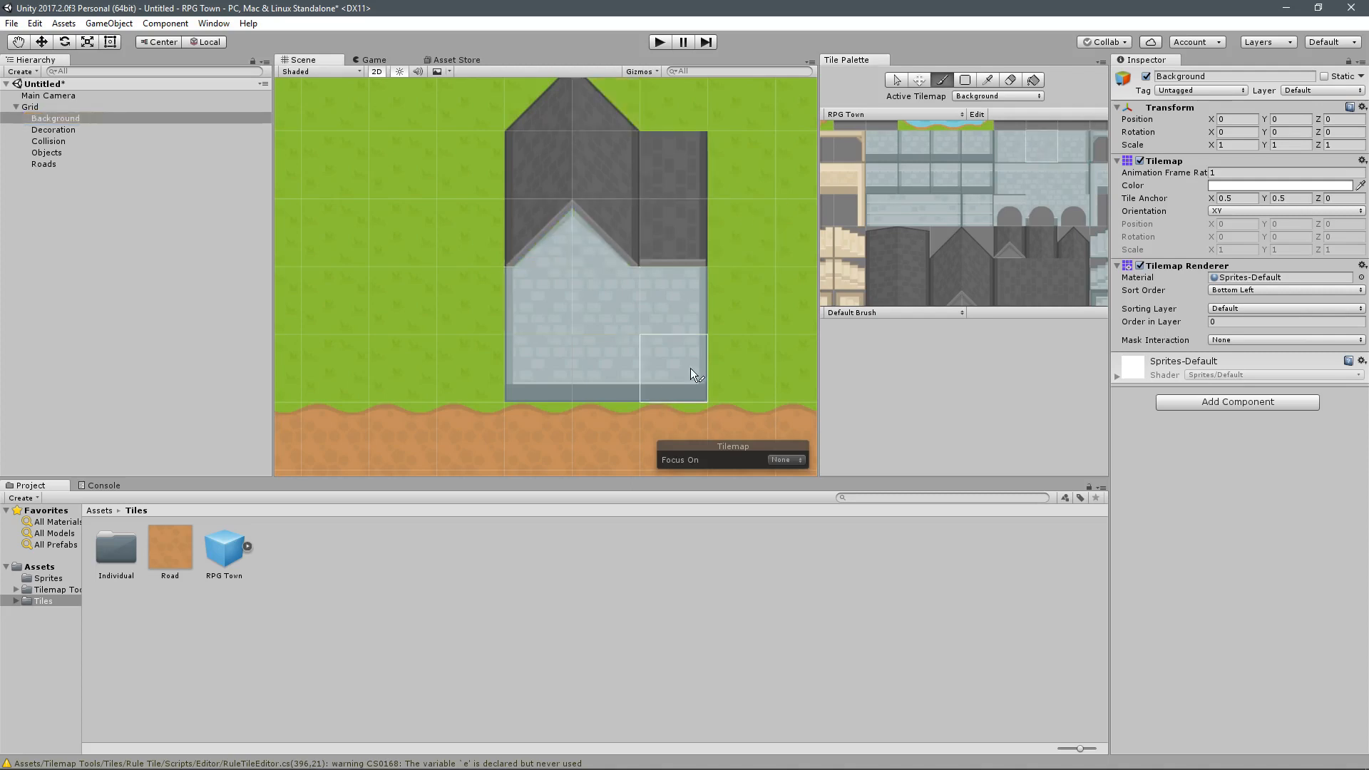
Step: Switch the active tilemap back to Collision
middle_click_drag(760, 259, 713, 268)
left_click(995, 96)
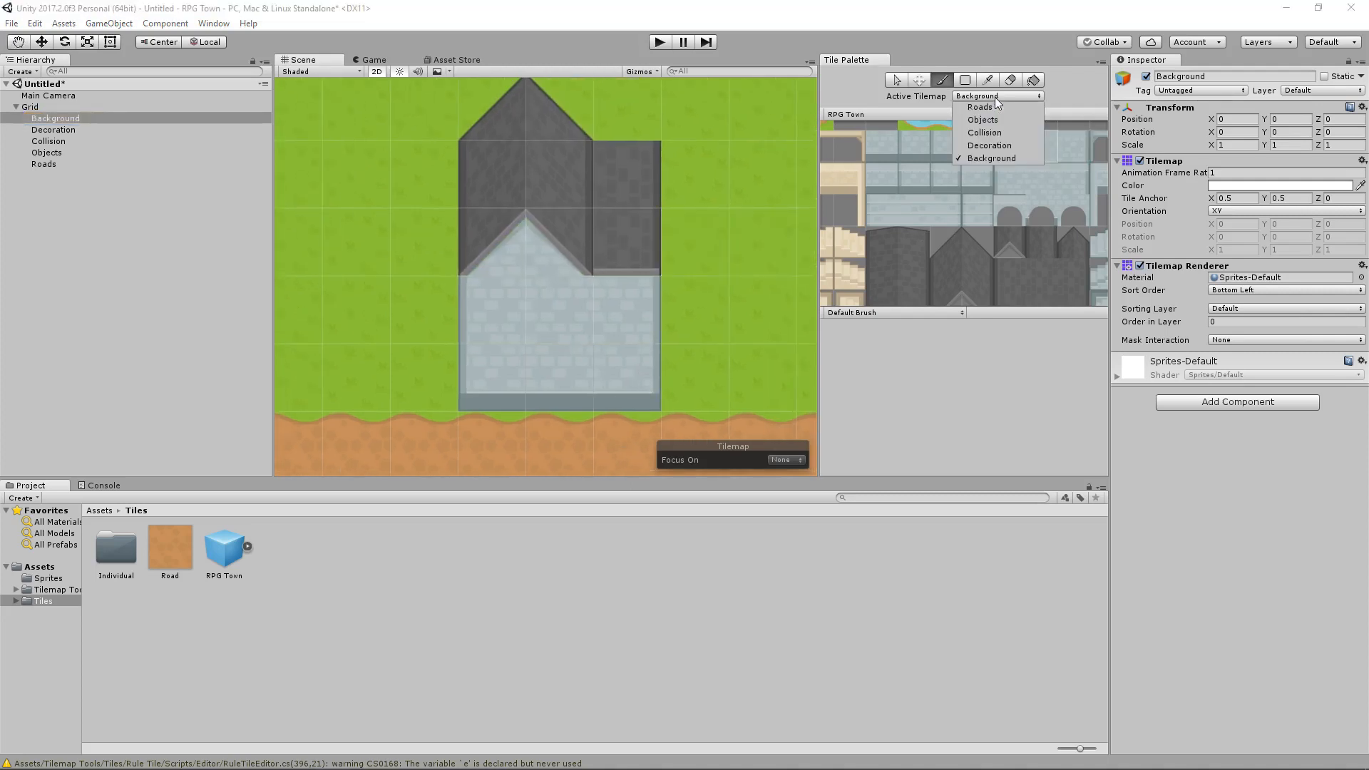
left_click(991, 126)
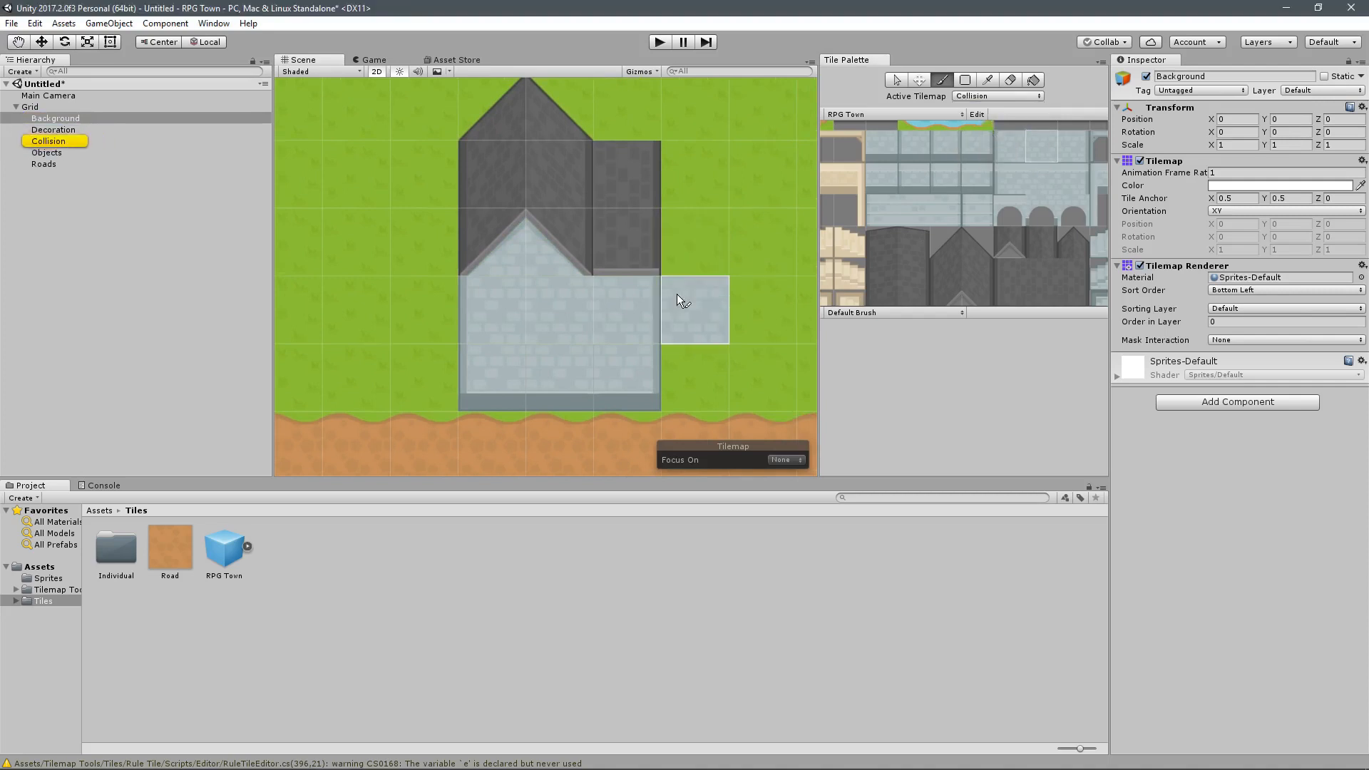
middle_click_drag(725, 241, 693, 271)
middle_click_drag(626, 344, 658, 254)
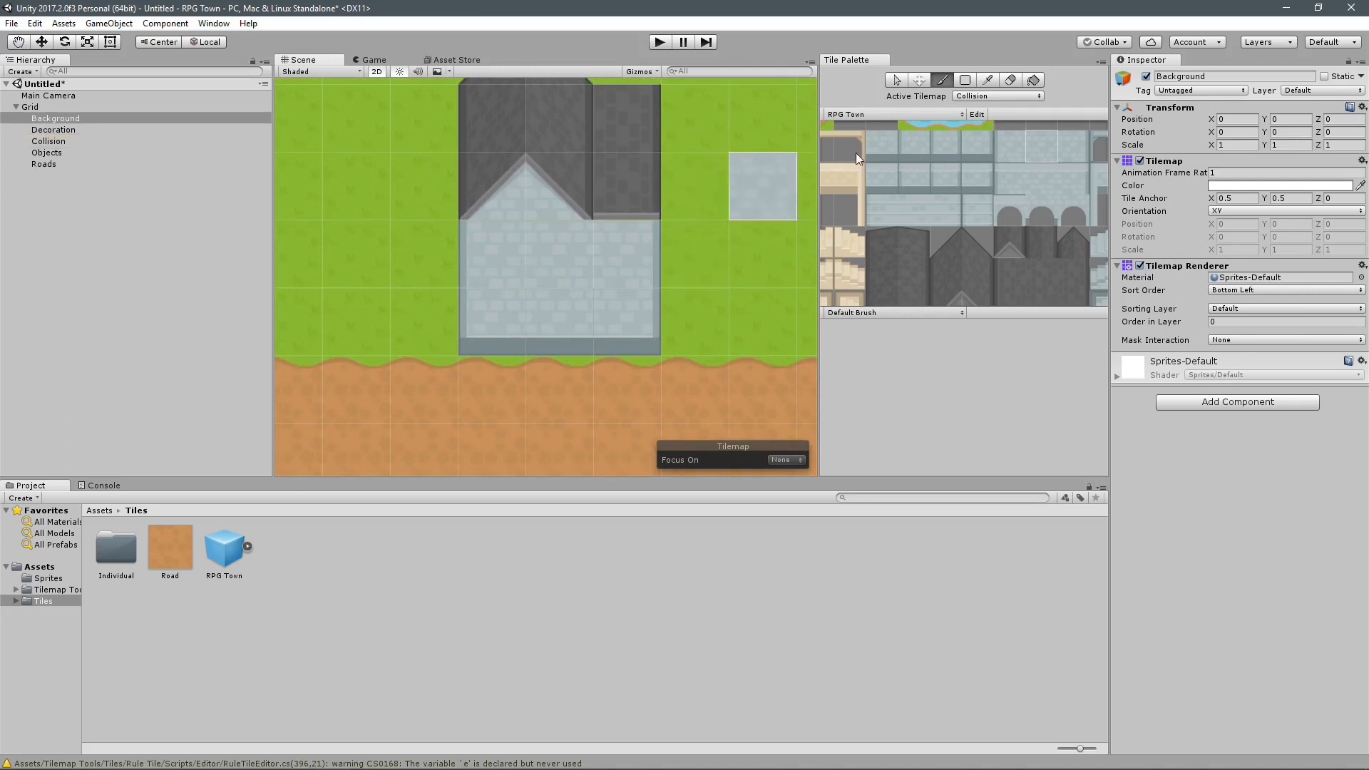
Step: Make Objects the active tilemap and paint the small blue-grey arched window at both ends of the wall's bottom row
left_click(1007, 95)
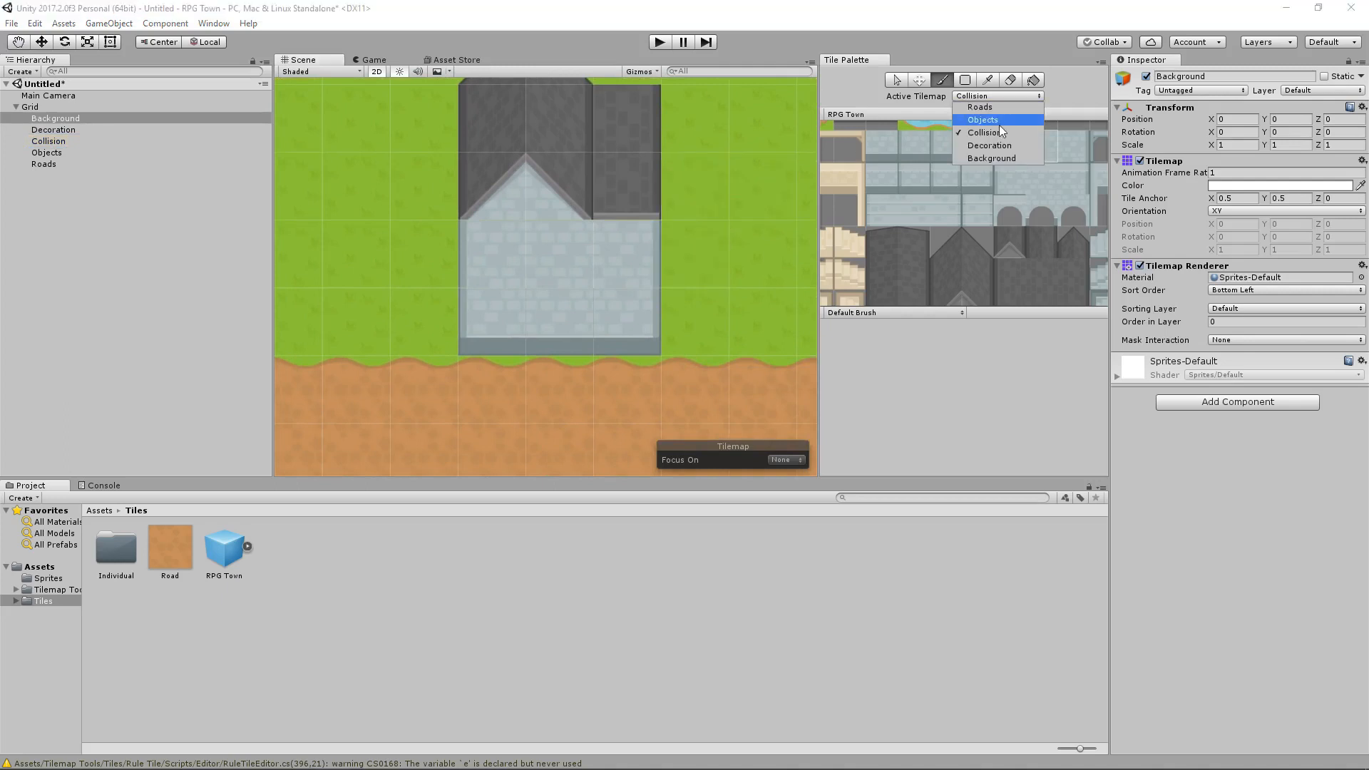
left_click(995, 123)
middle_click_drag(1023, 273, 961, 222)
left_click(1009, 224)
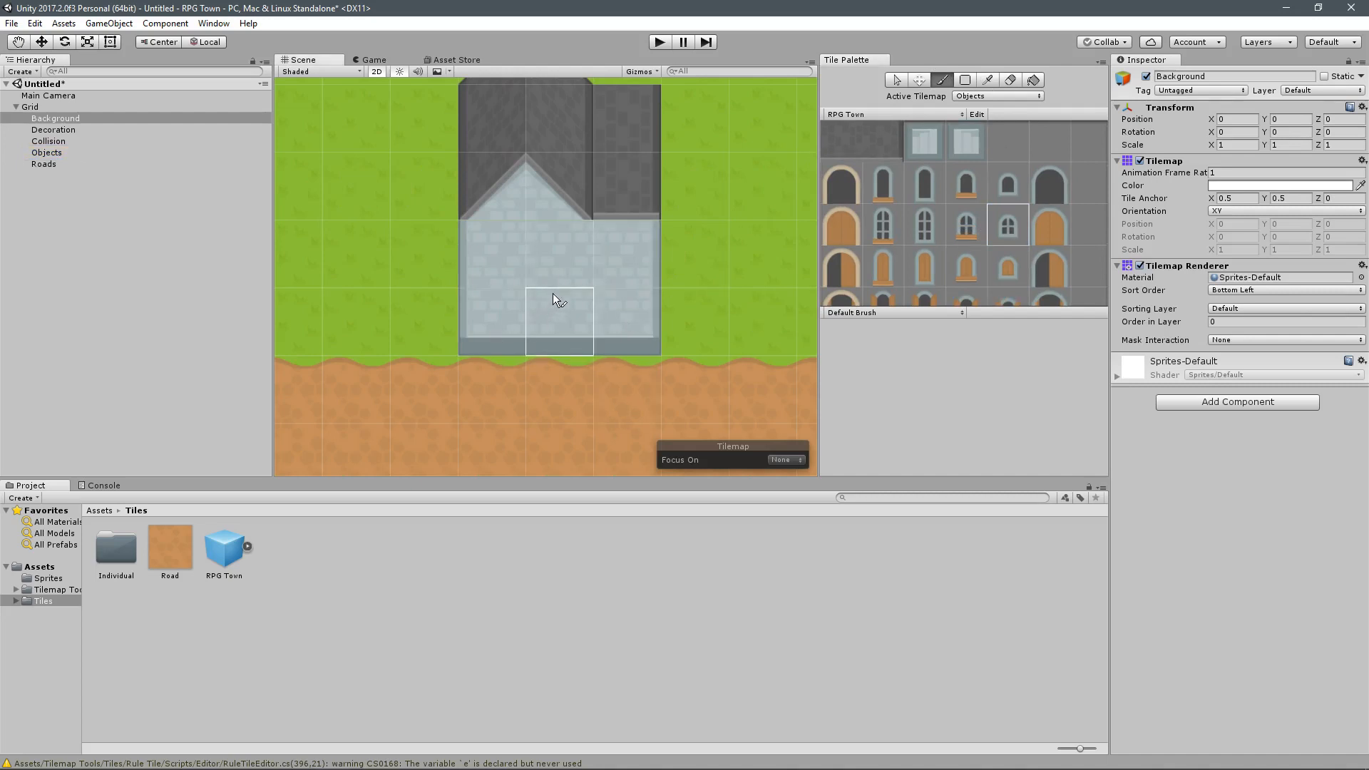
Step: Assign the Background tilemap to the Background sorting layer and the Collision tilemap to the Collision sorting layer
left_click(1221, 309)
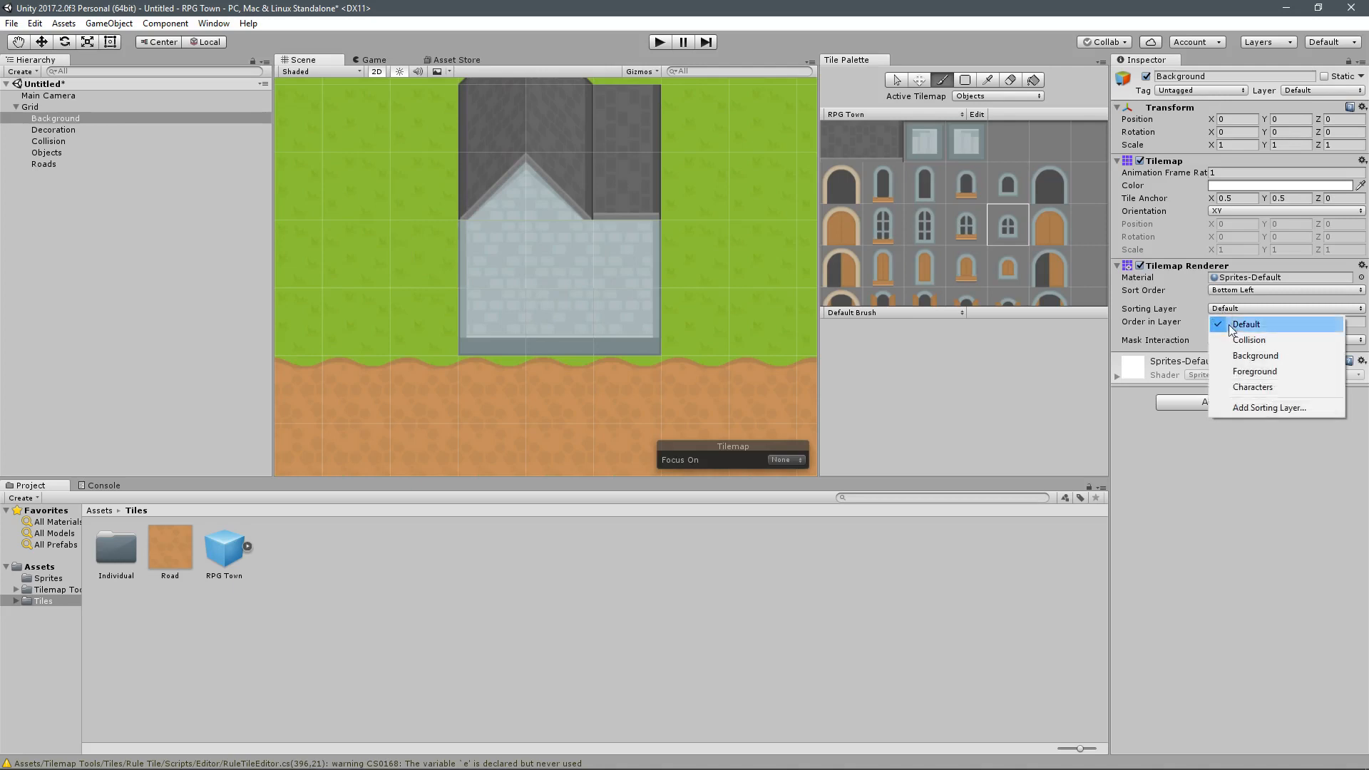
left_click(1247, 356)
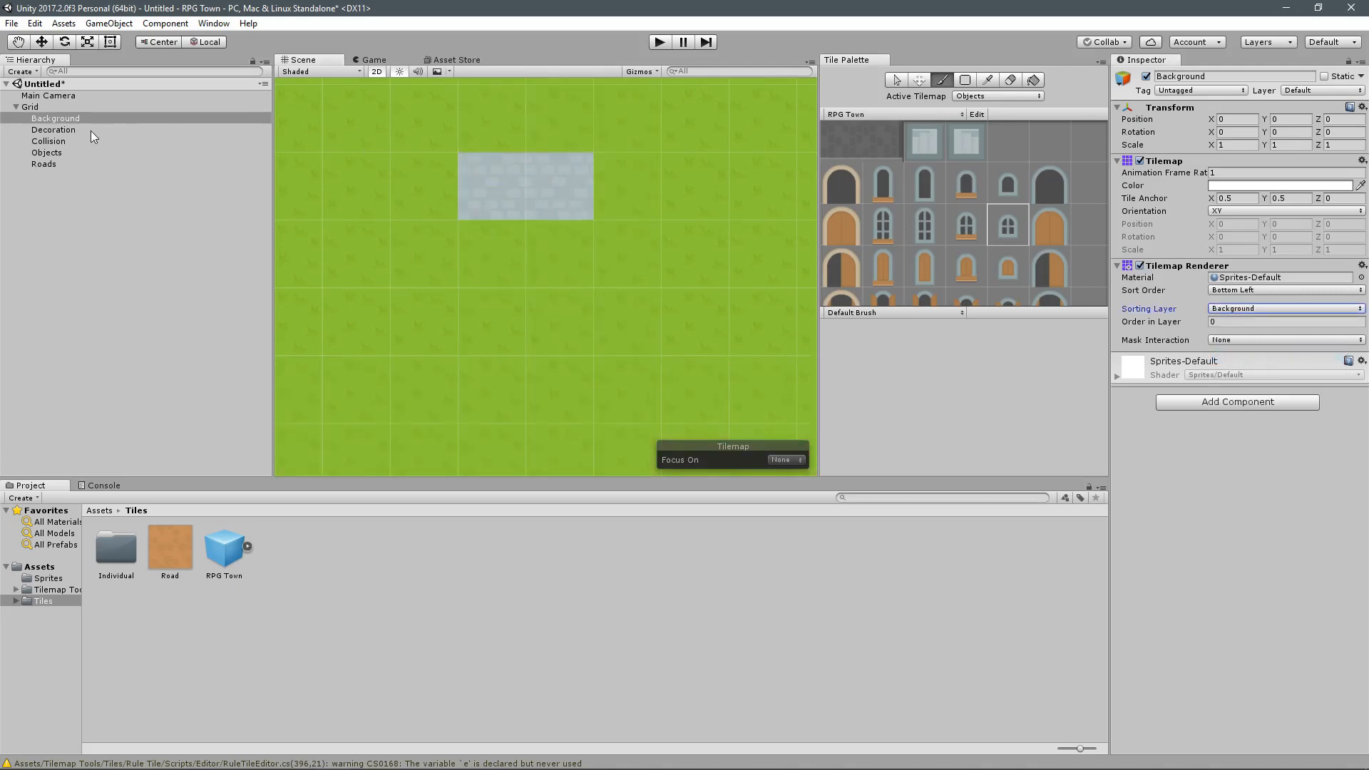
left_click(65, 142)
left_click(1257, 309)
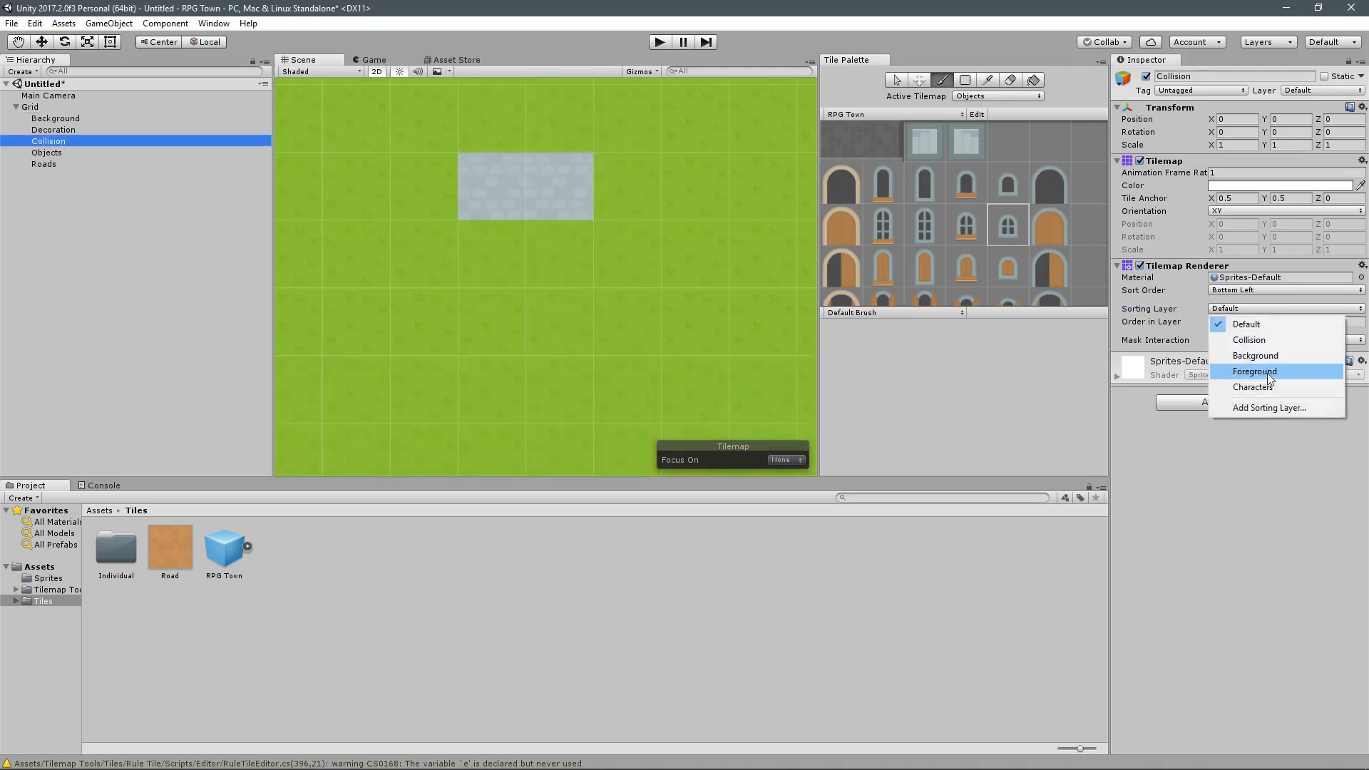
left_click(1249, 339)
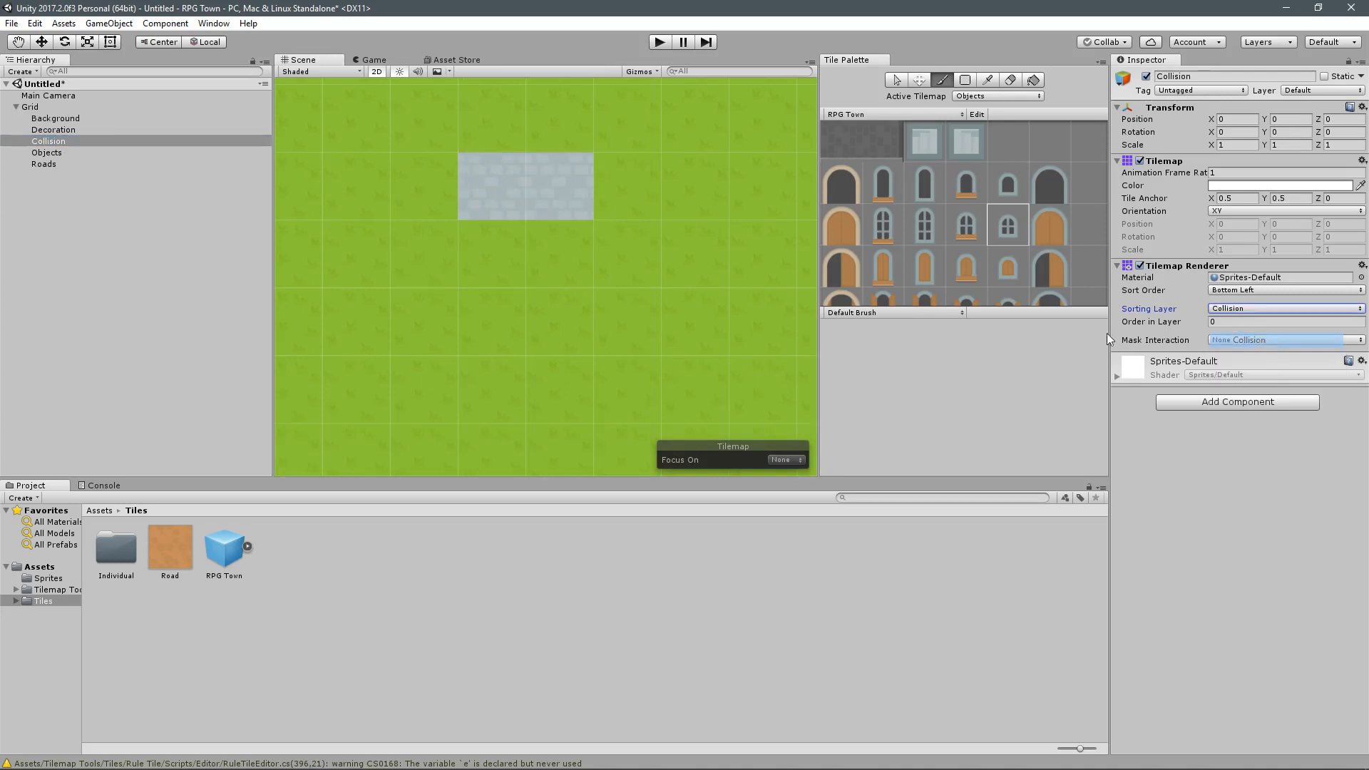
Step: Assign the Objects tilemap to the Foreground sorting layer and the Roads tilemap to the Background sorting layer
left_click(61, 152)
left_click(1244, 308)
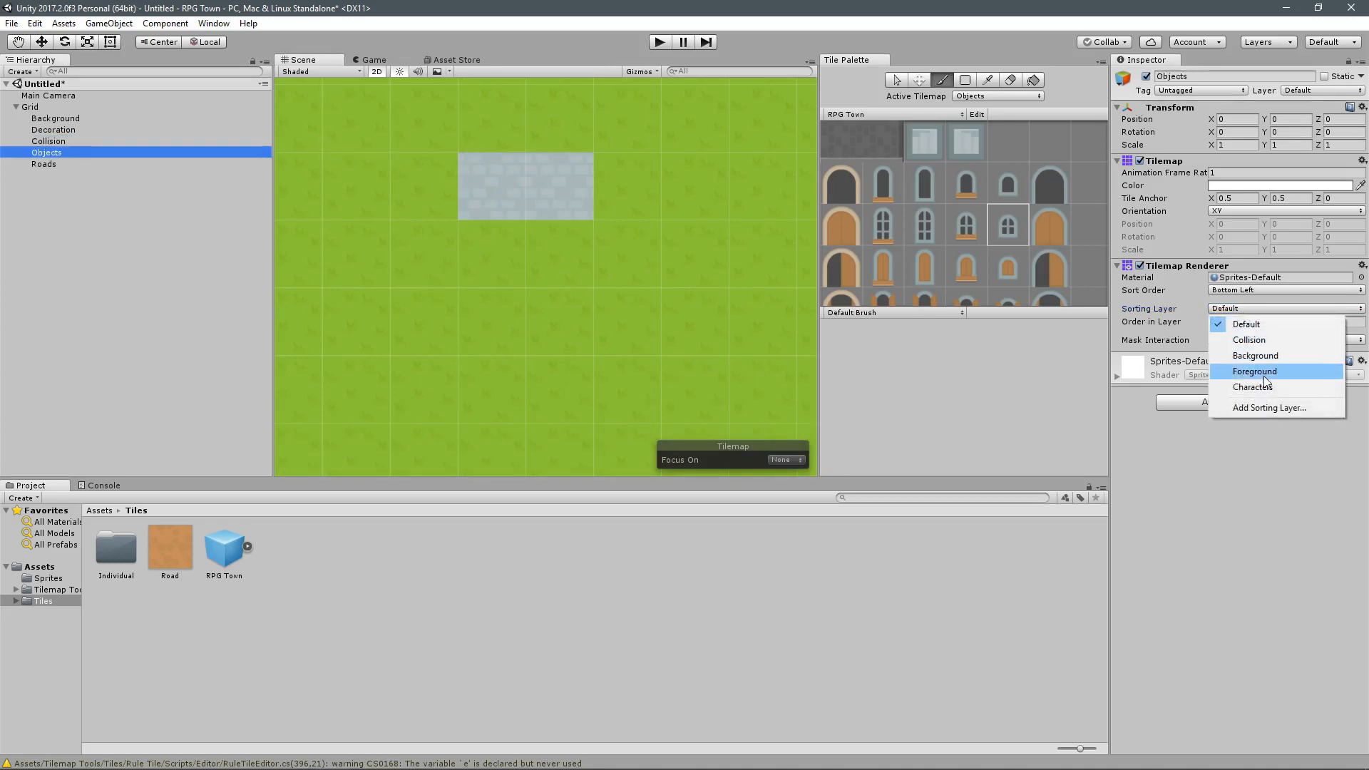
left_click(1265, 375)
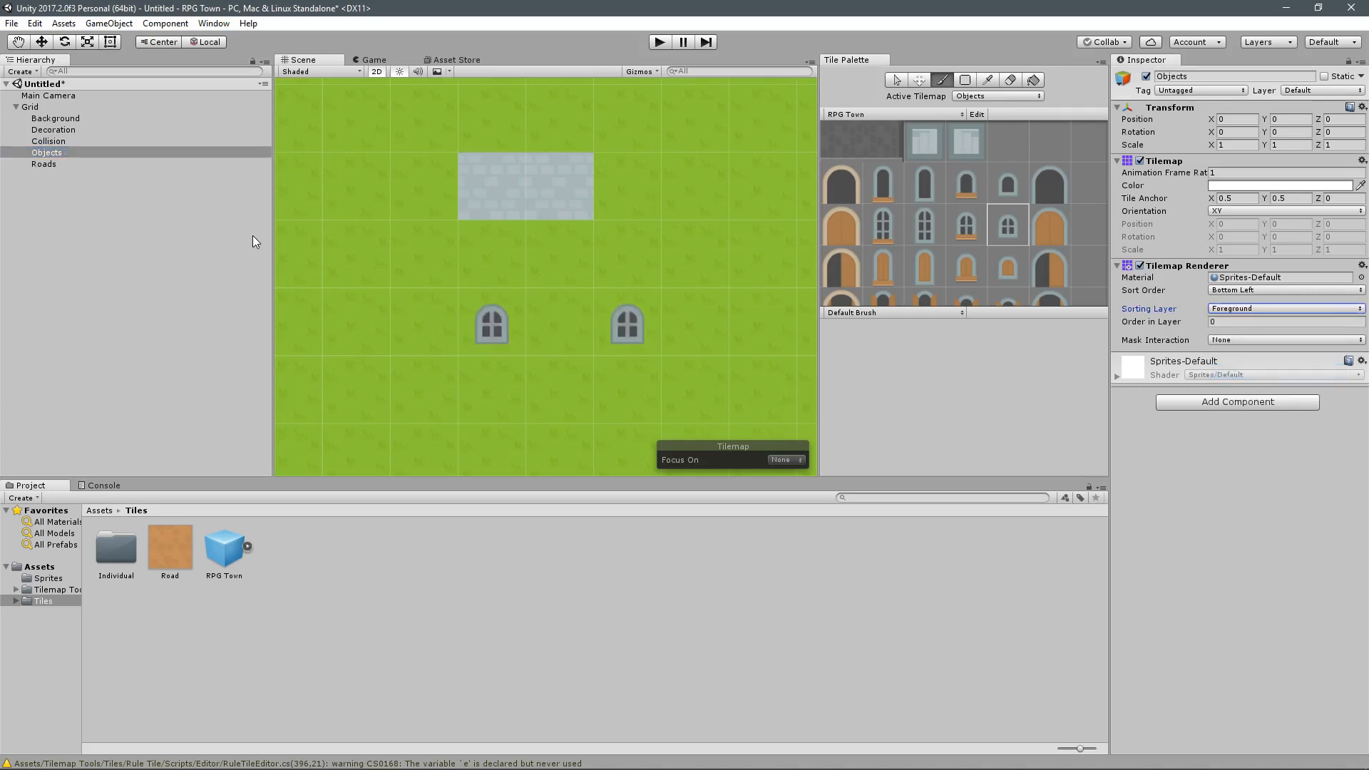
left_click(62, 164)
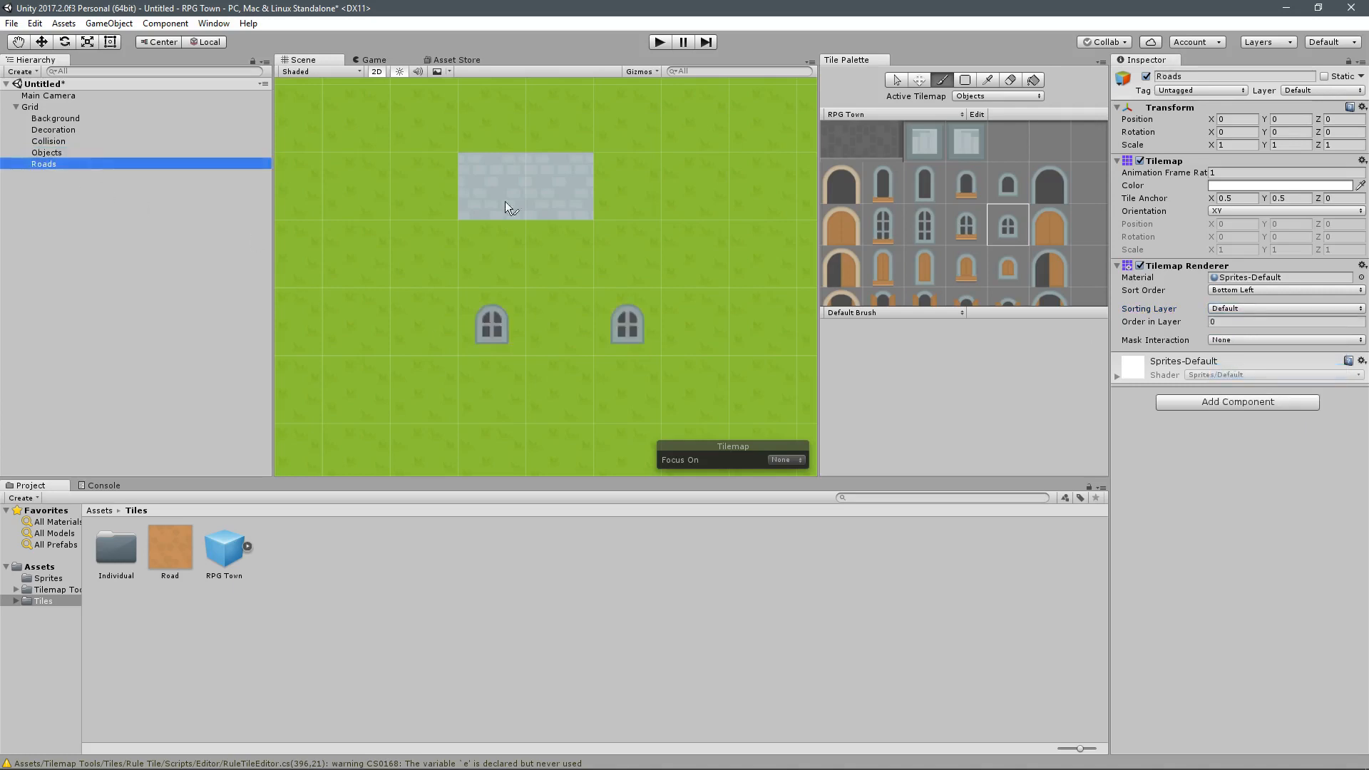
left_click(1238, 308)
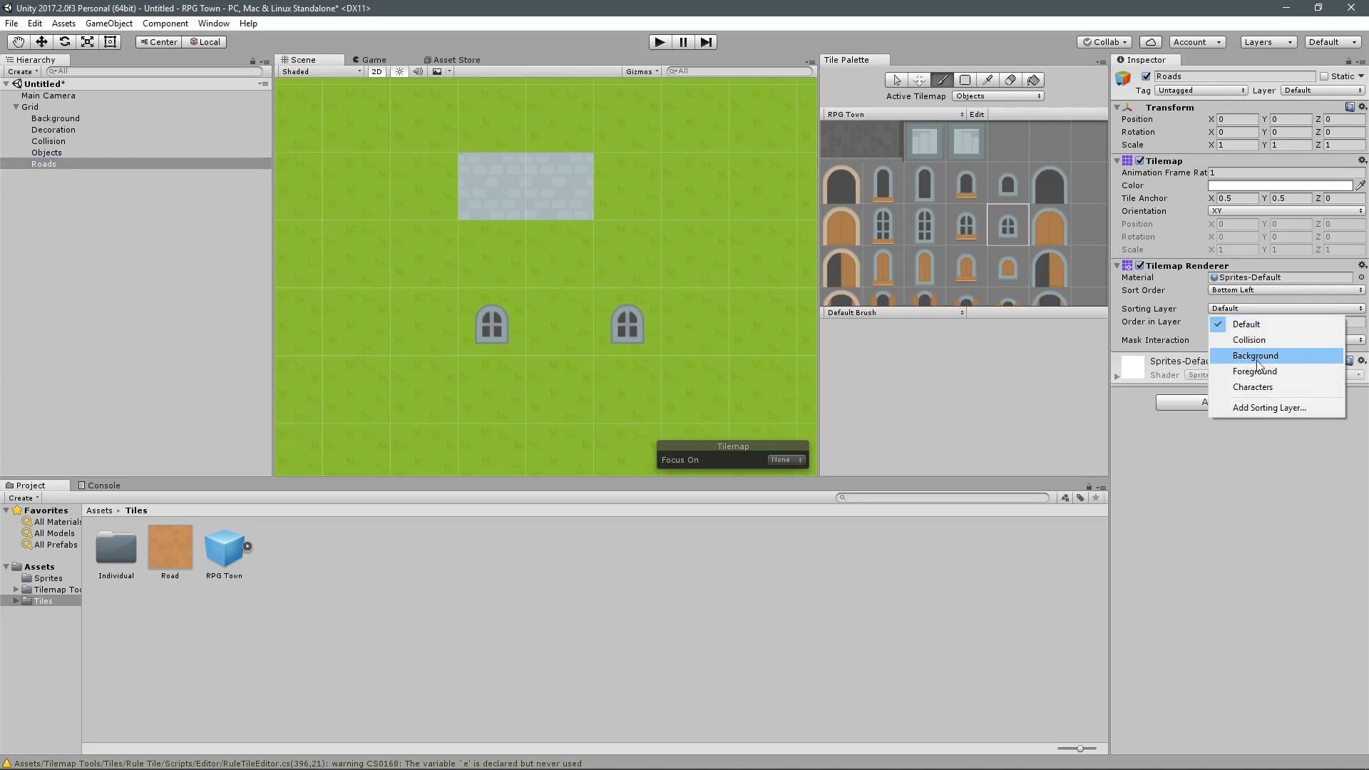
left_click(1260, 354)
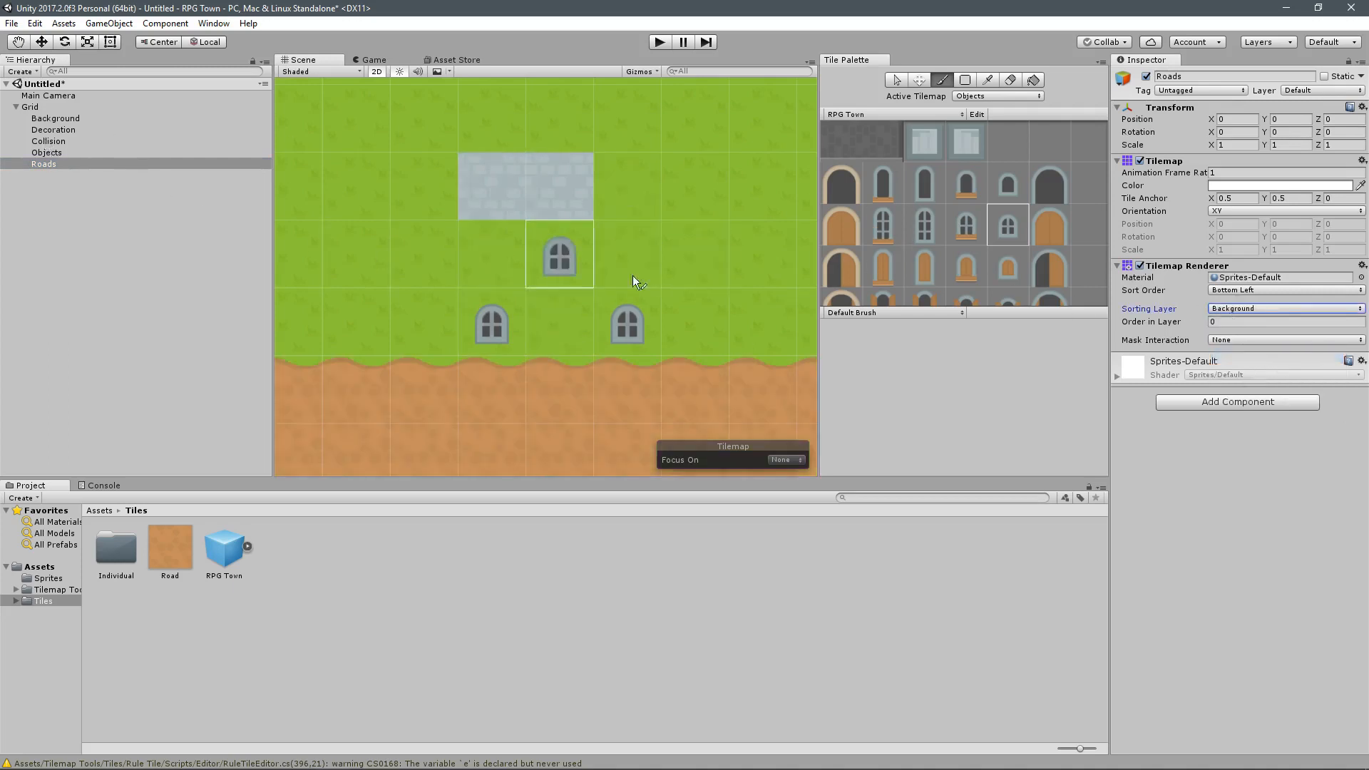
Step: Reorder the project's sorting layers so that Collision comes after Background and before Foreground
left_click(1238, 308)
left_click(1274, 411)
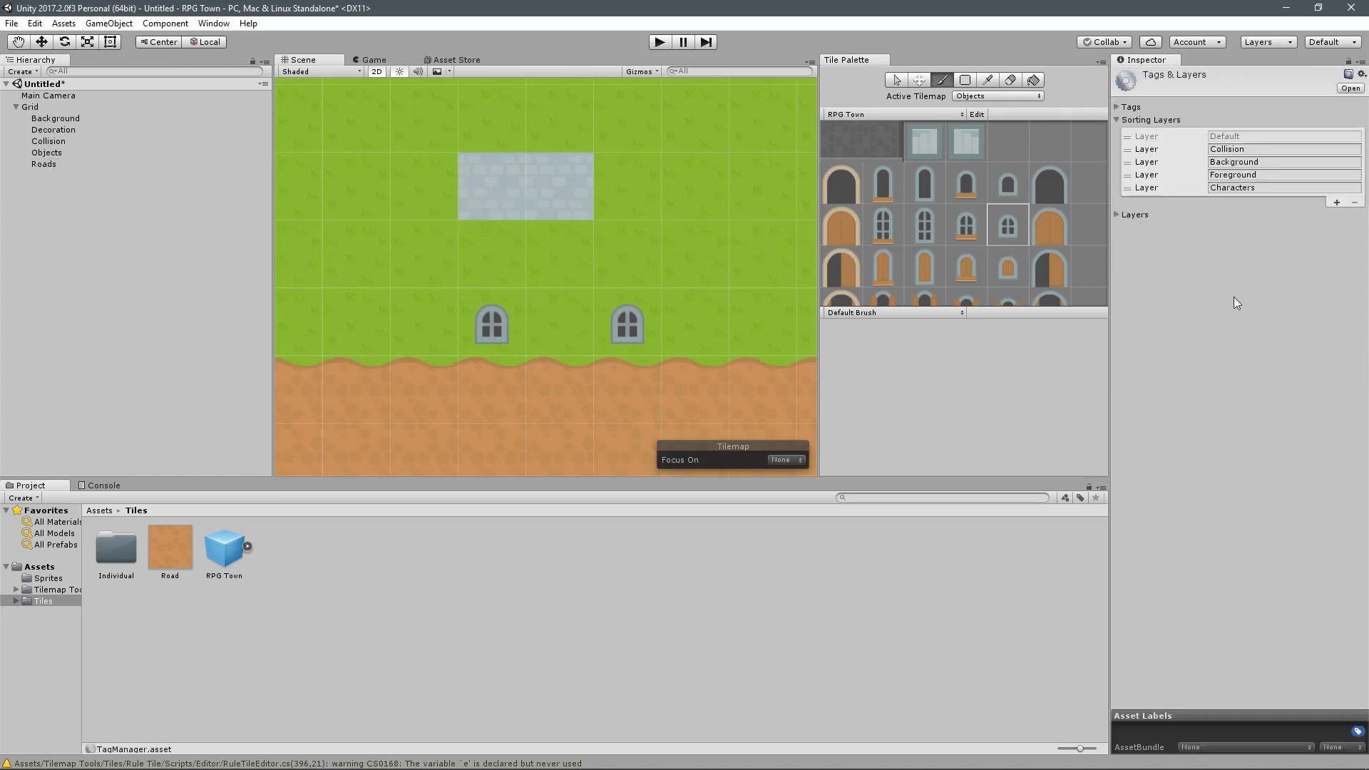
left_click(1149, 152)
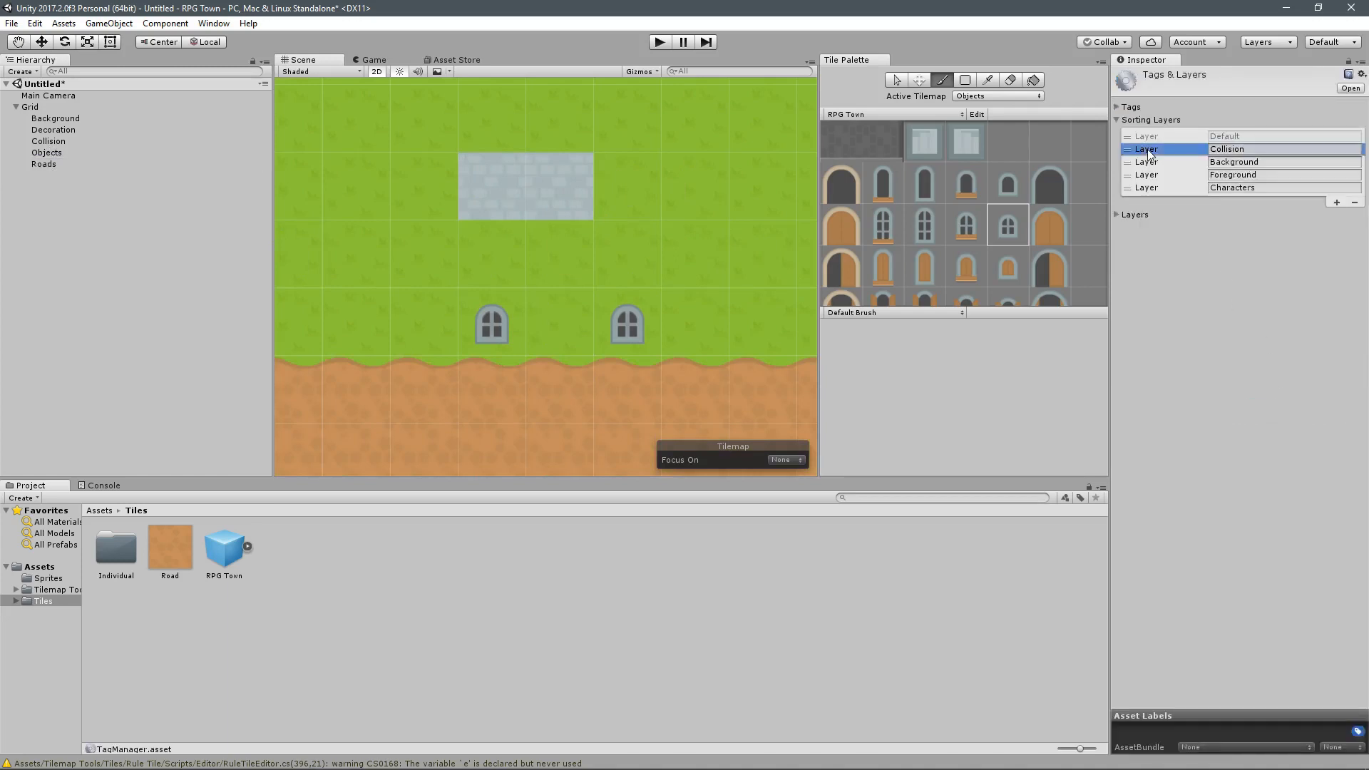
mouse_move(1148, 152)
left_mouse_down()
mouse_move(1142, 178)
mouse_move(1144, 162)
left_mouse_up()
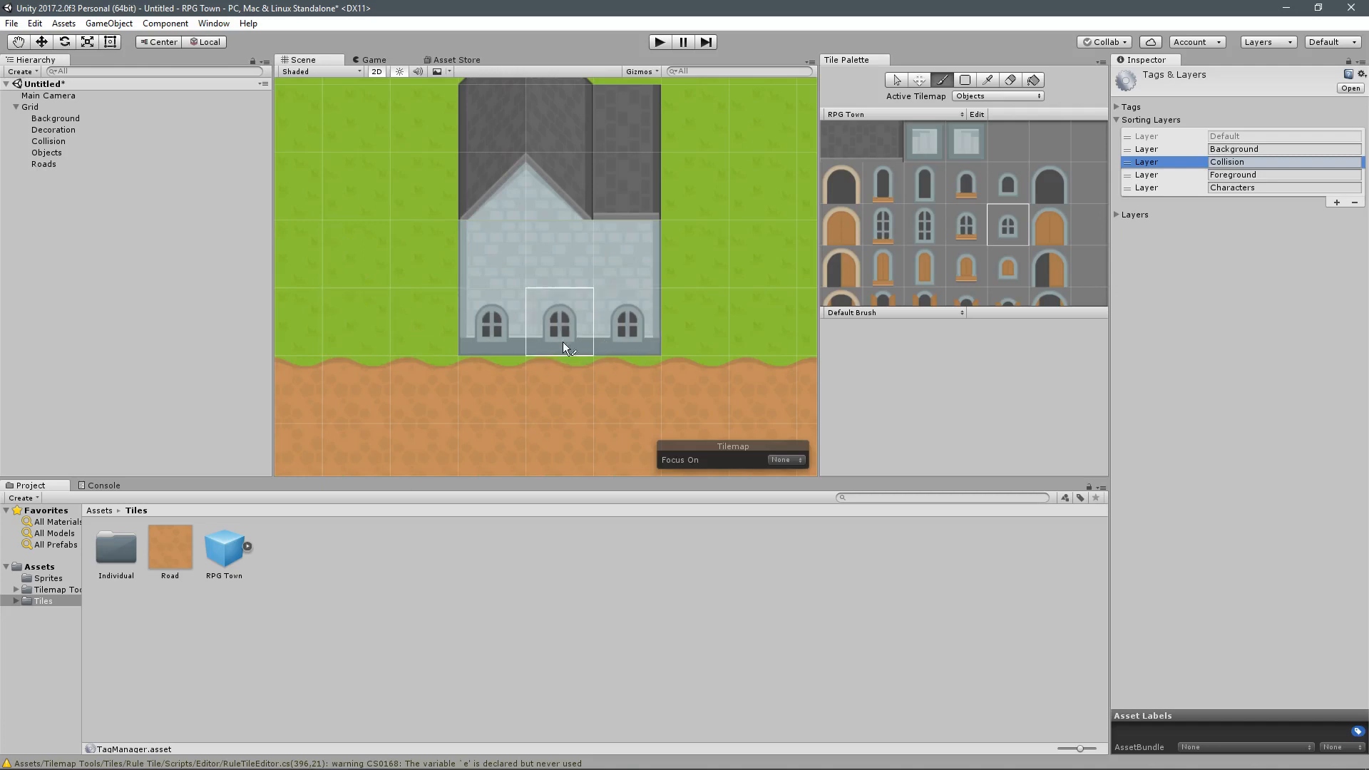
Step: Replace the two small windows on the house wall with the taller blue-grey arched window tile
scroll(939, 128, "down", 2)
left_click(968, 240)
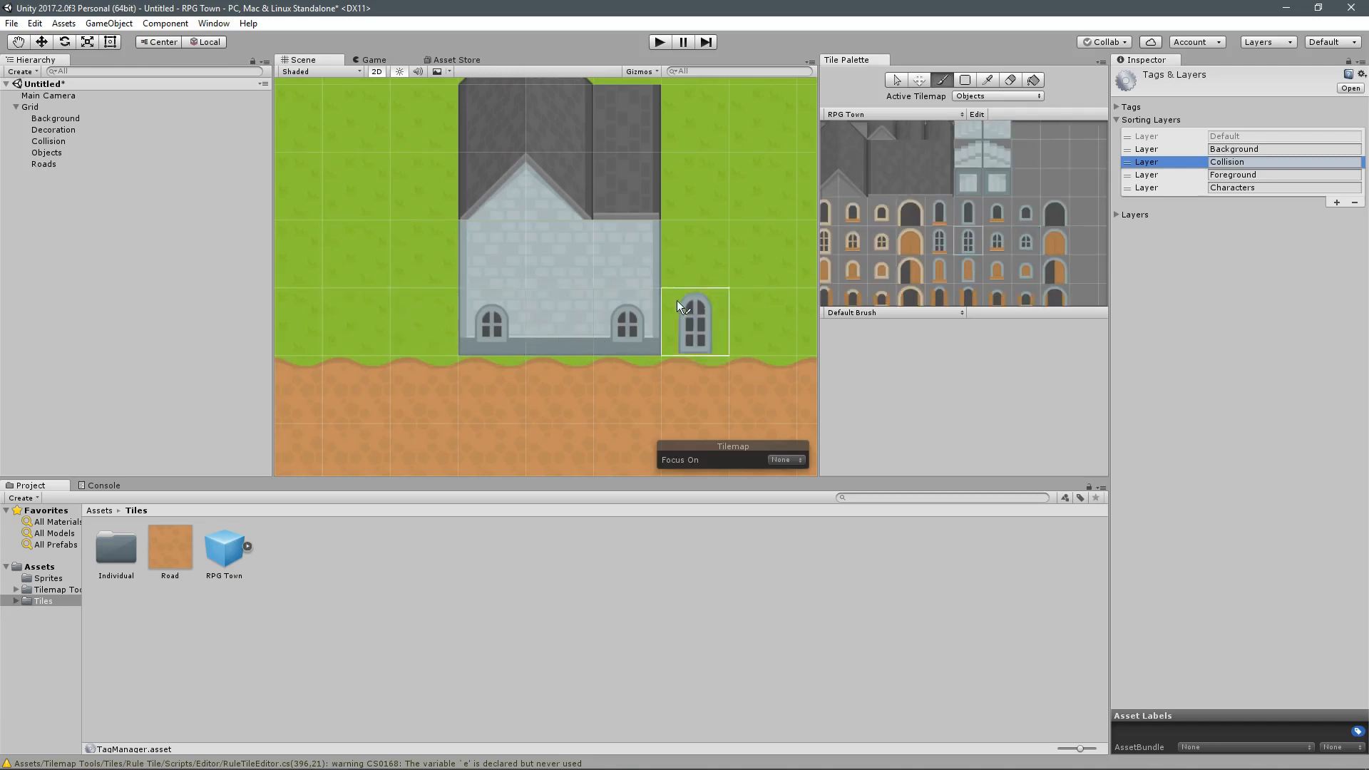
left_click(619, 318)
left_click(491, 321)
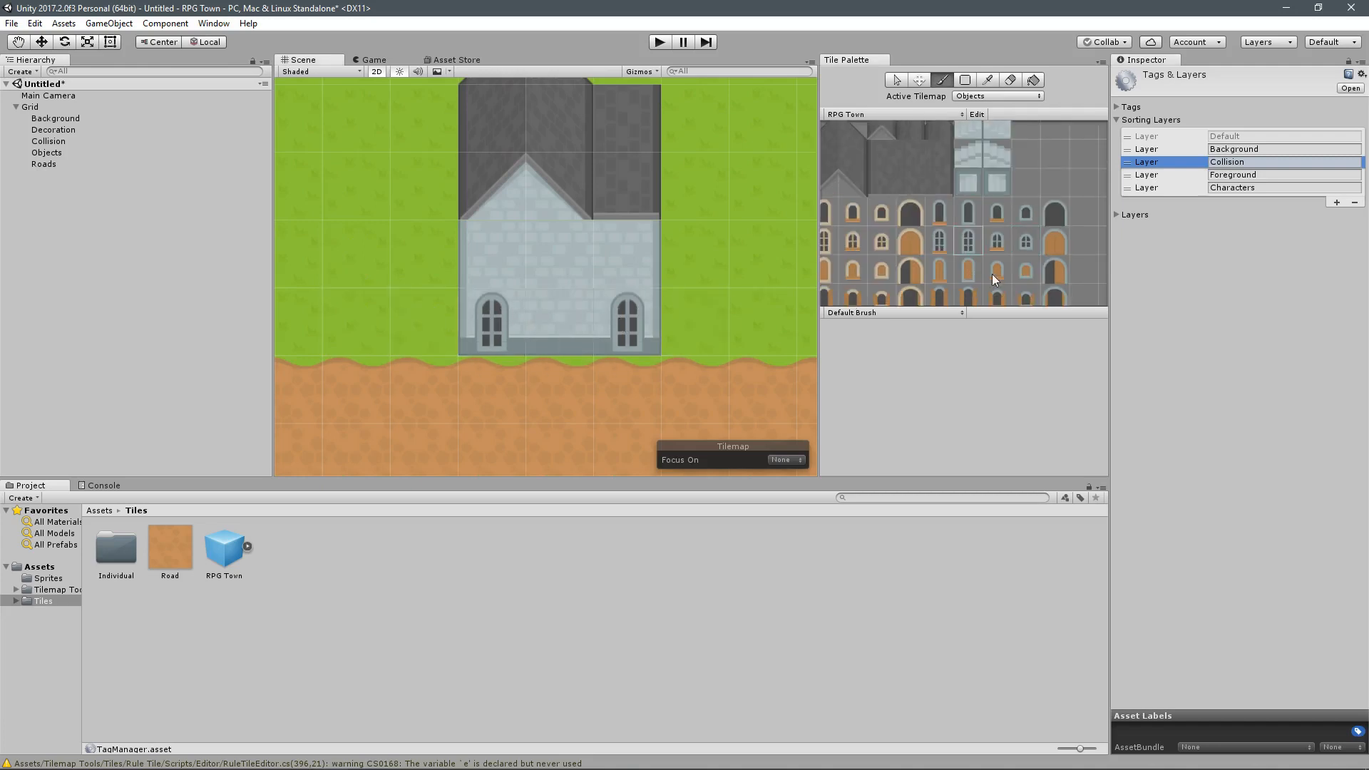
Step: Paint two small arched windows on the house's upper storey and an arched wooden door between the lower windows
left_click(1029, 243)
left_click(650, 260)
left_click(475, 258)
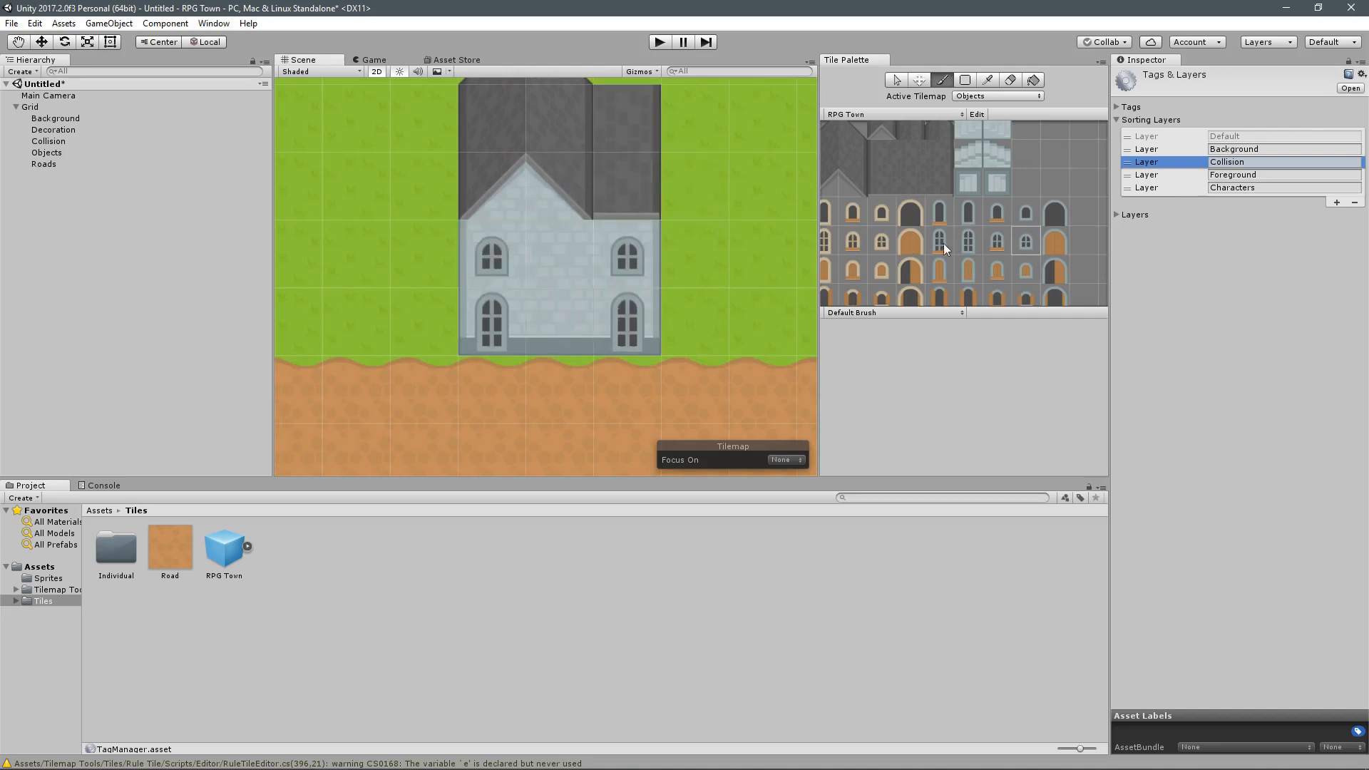
left_click(1051, 249)
left_click(563, 331)
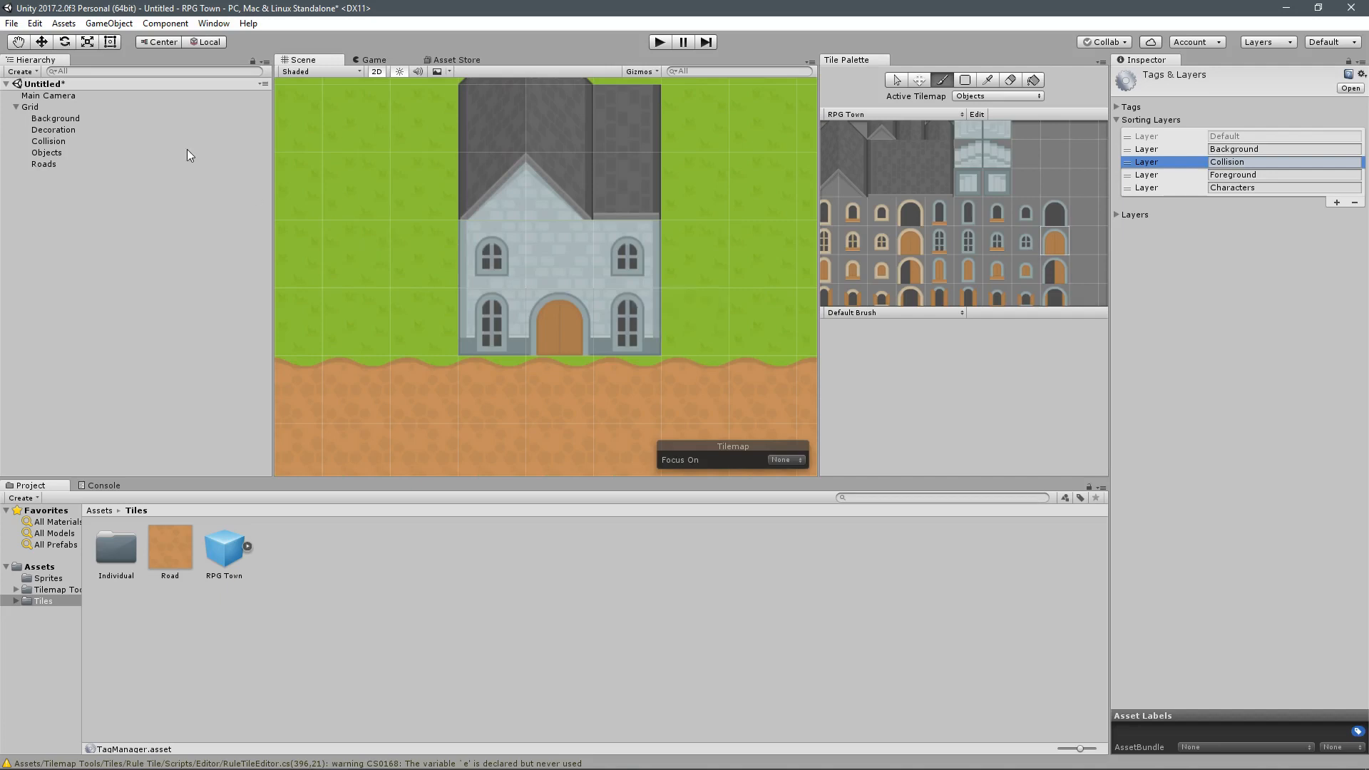
Step: Create a Prefab Brush asset named Door in the Tiles folder
left_click(866, 312)
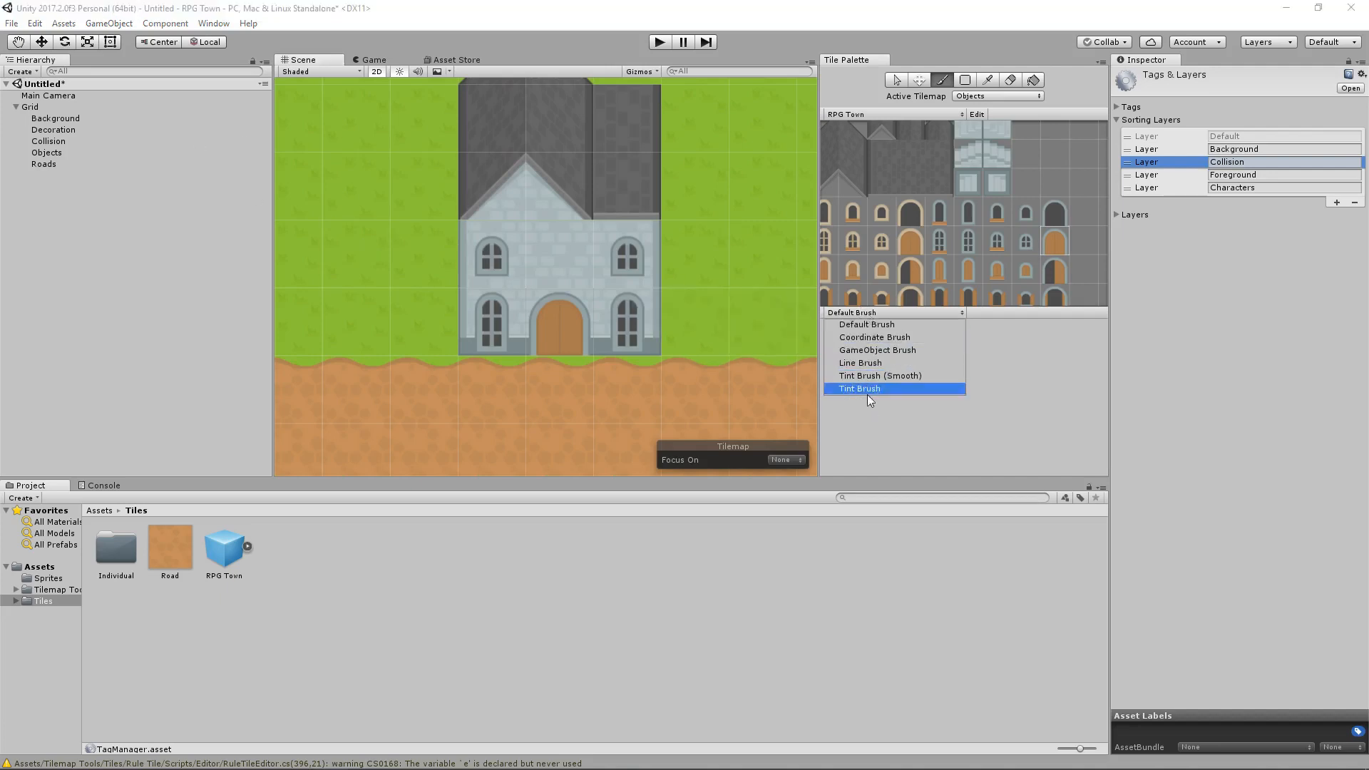
left_click(630, 558)
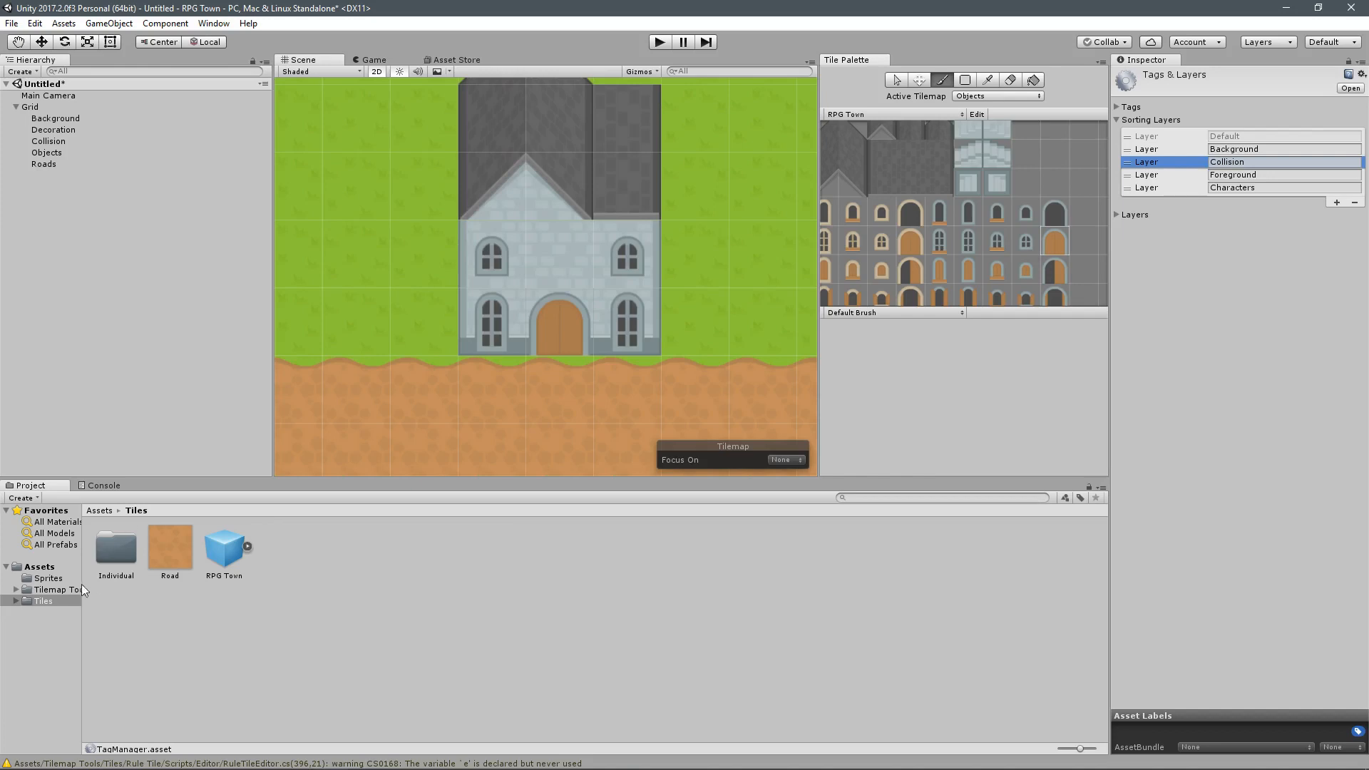
left_click(42, 605)
right_click(216, 627)
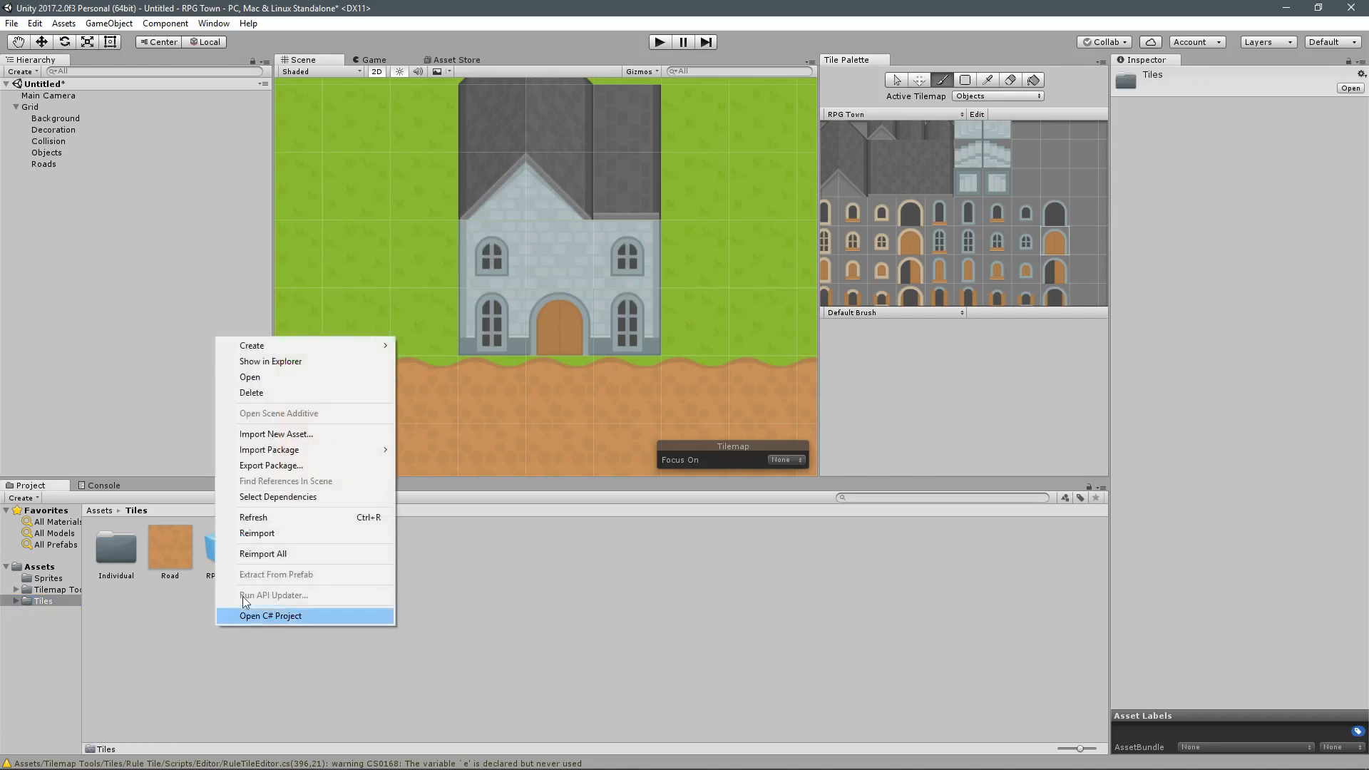
mouse_move(324, 348)
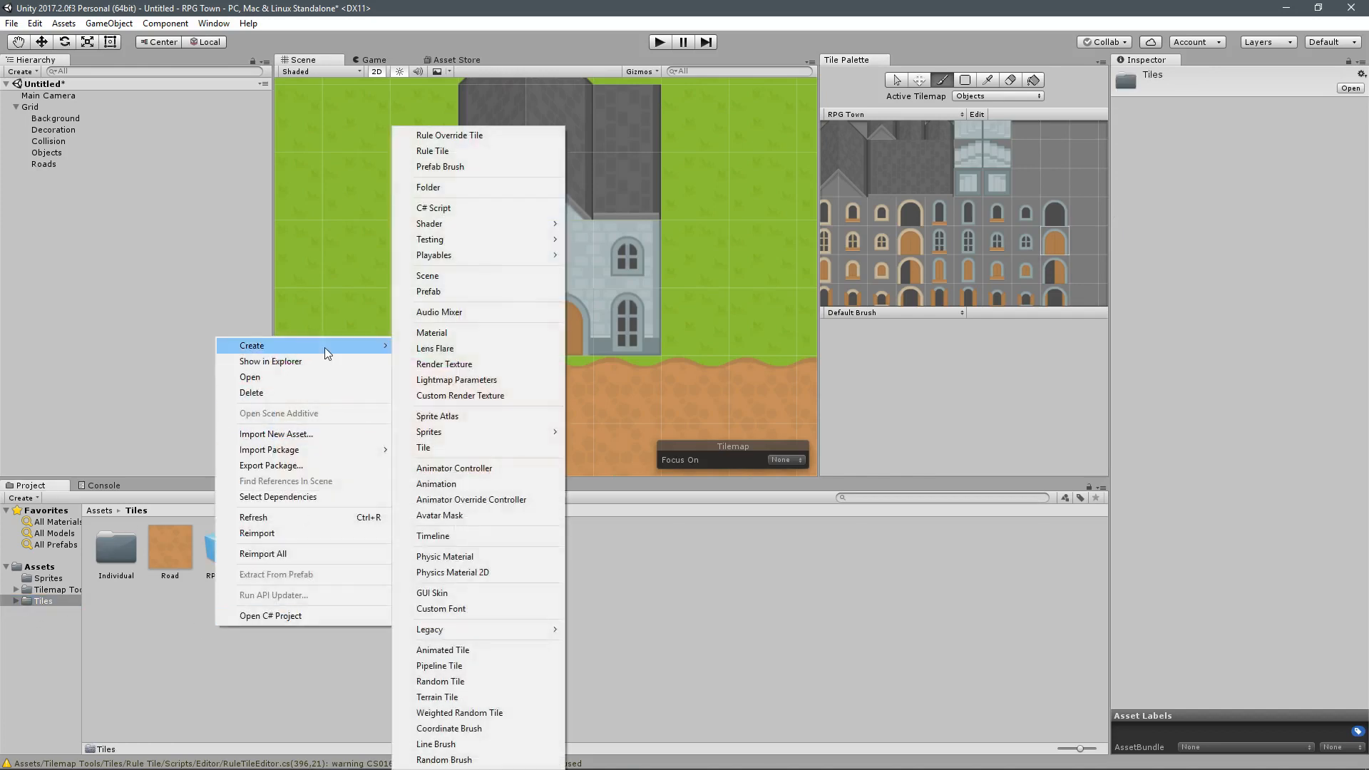
left_click(469, 168)
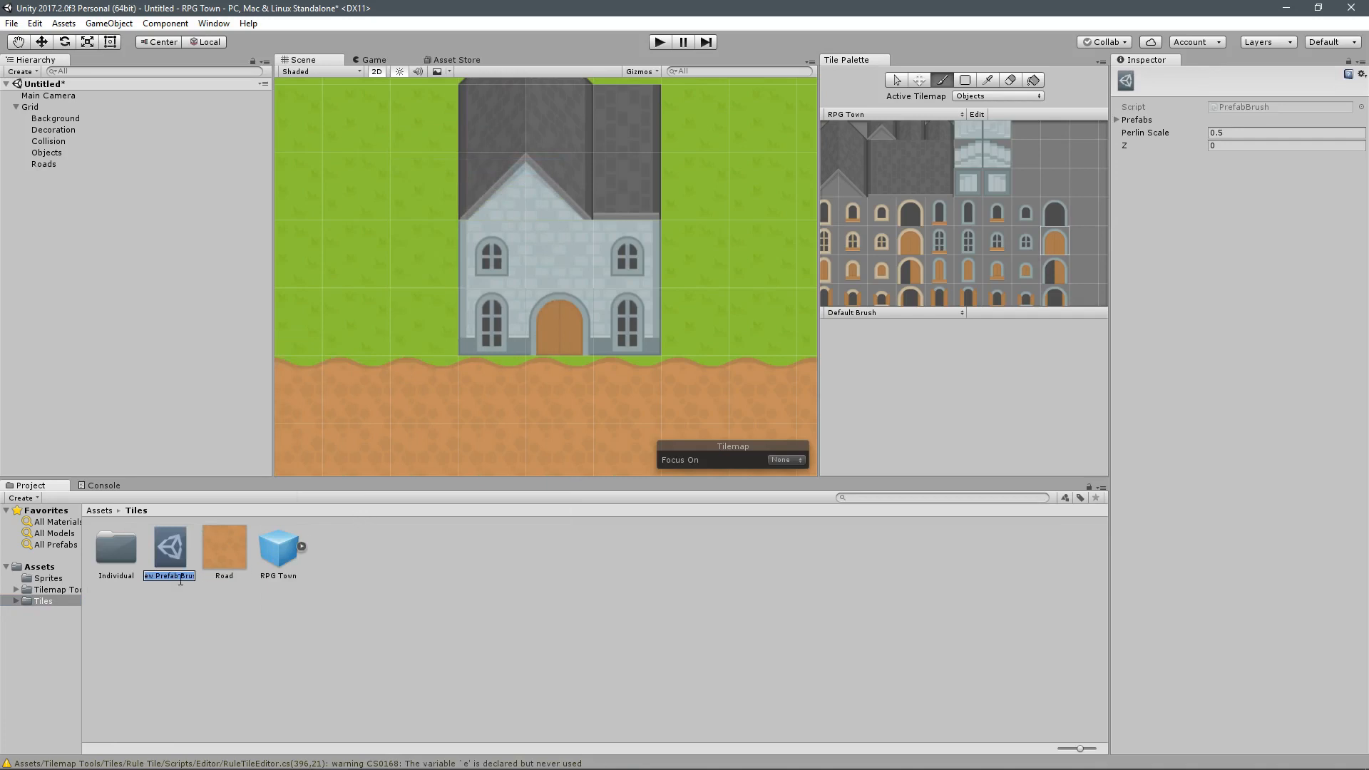
type("Door")
key("Return")
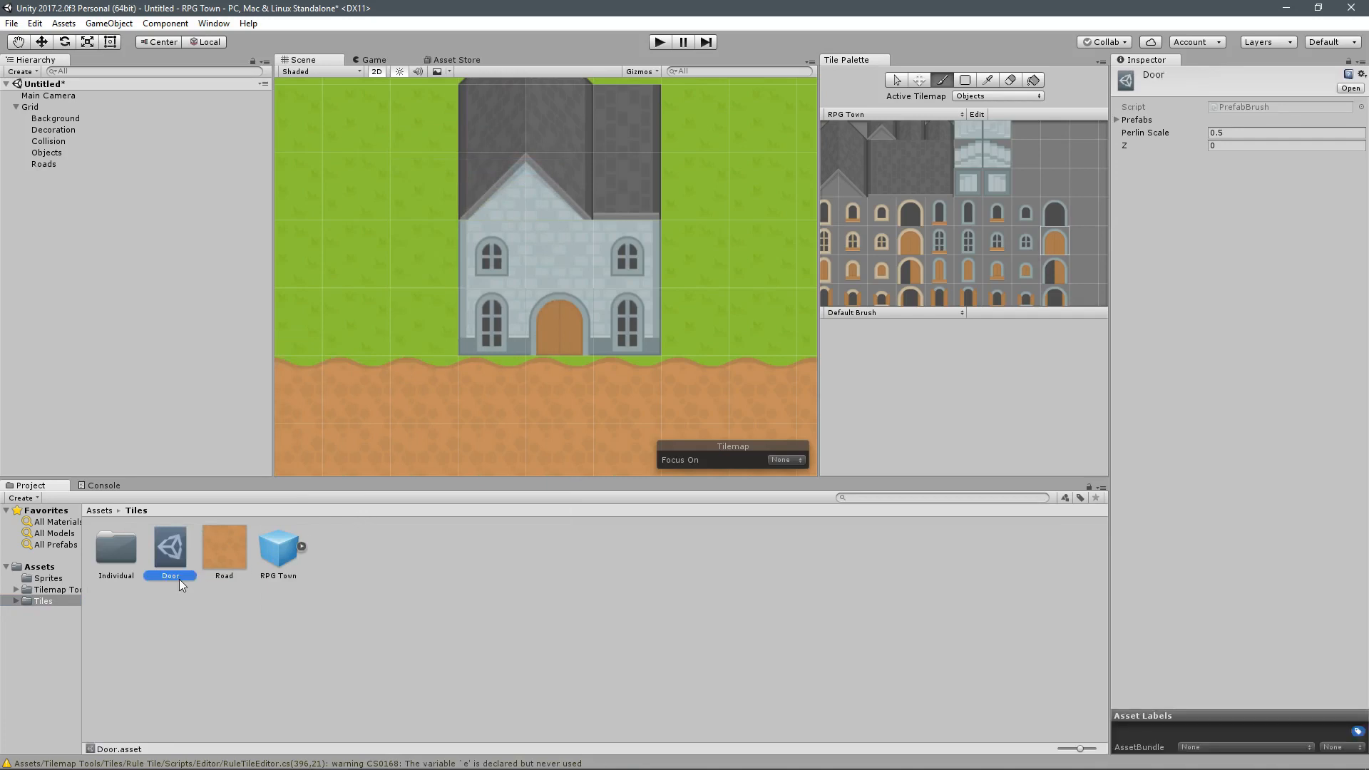
Step: Set the Door brush's Prefabs array size to 1
left_click(1118, 119)
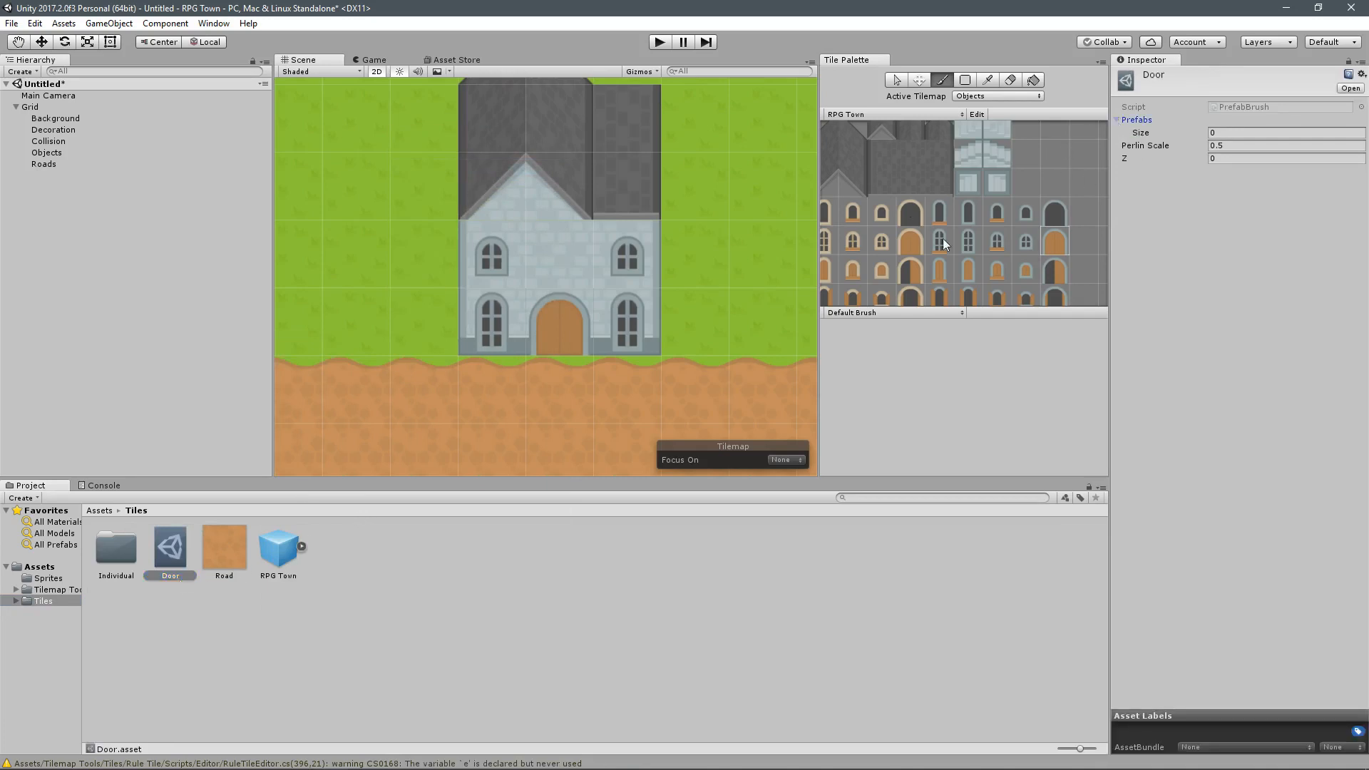
left_click(1240, 134)
type("1")
key("Return")
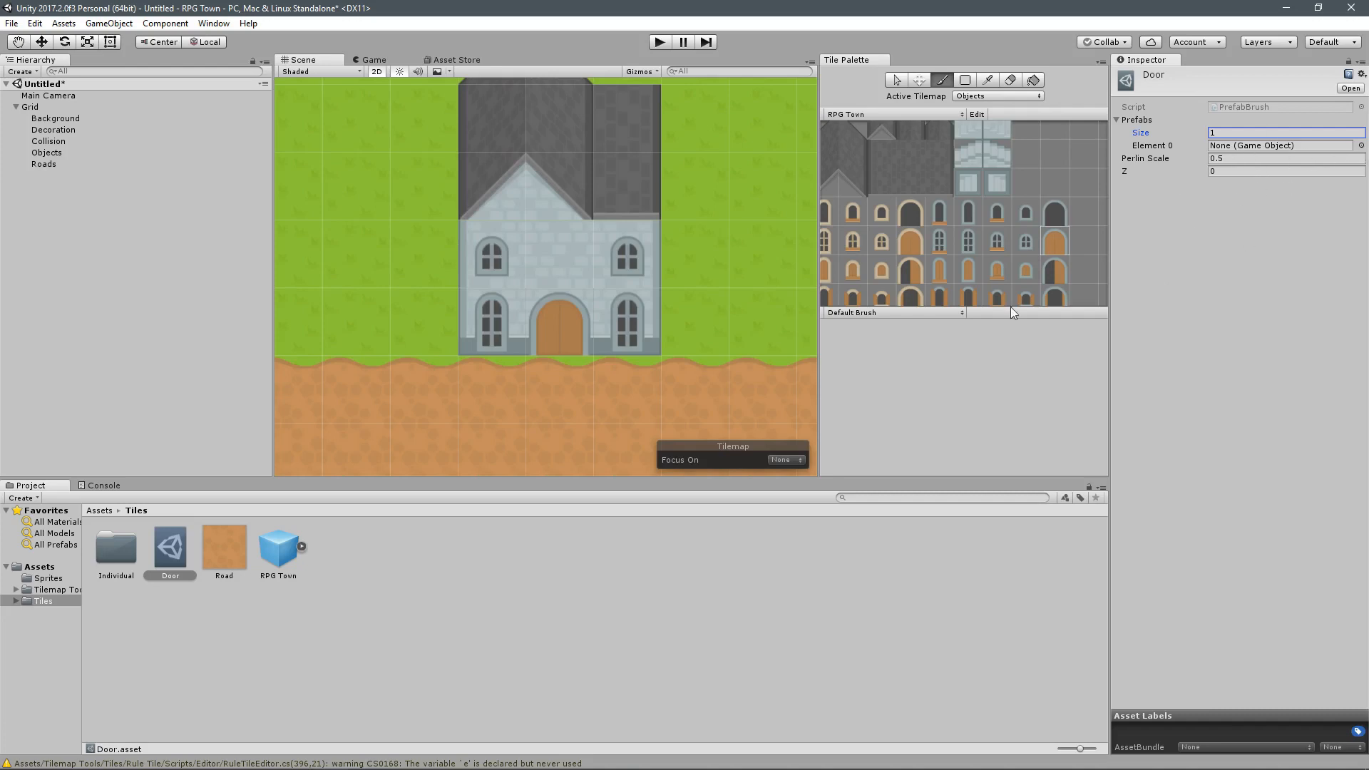
Step: Create an empty game object outside the Grid and name it Door
left_click(487, 602)
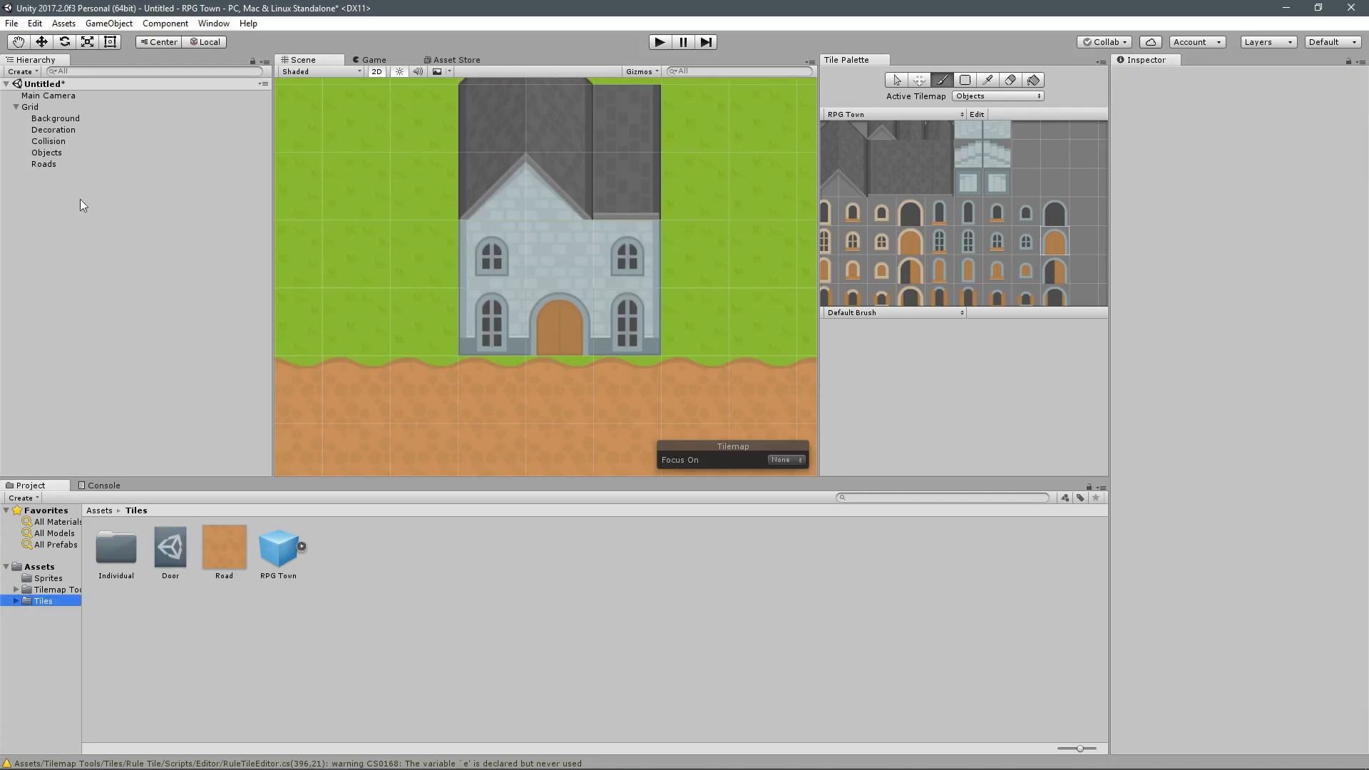
left_click(22, 108)
left_click(17, 106)
right_click(36, 209)
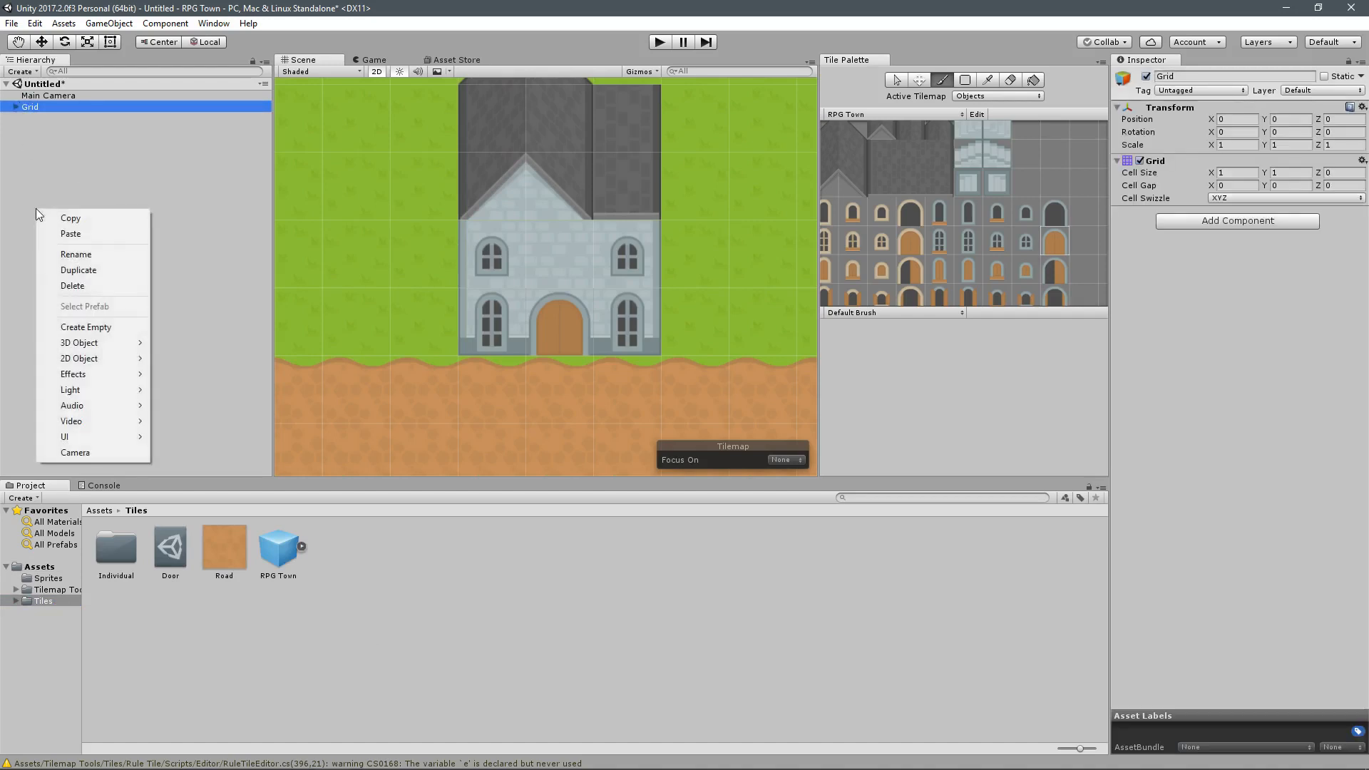
left_click(74, 329)
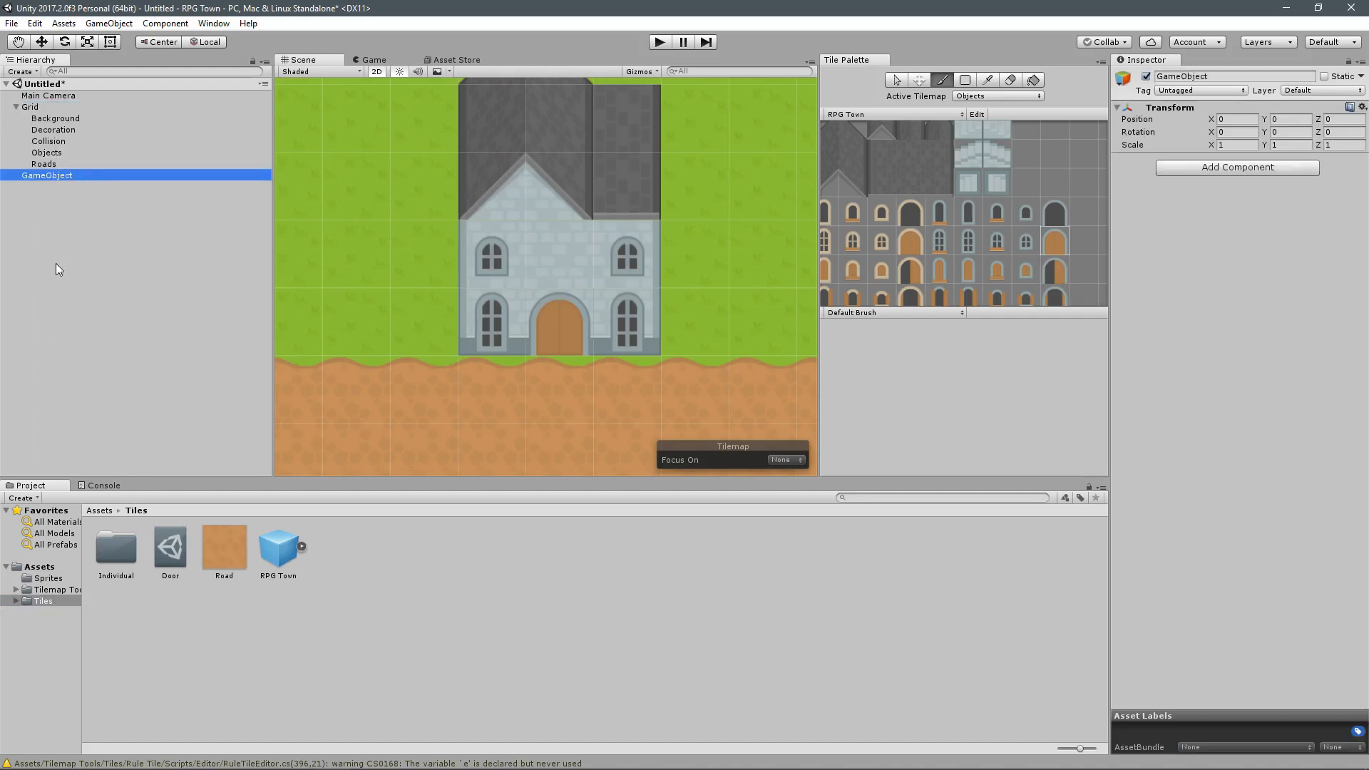
key("F2")
type("Door")
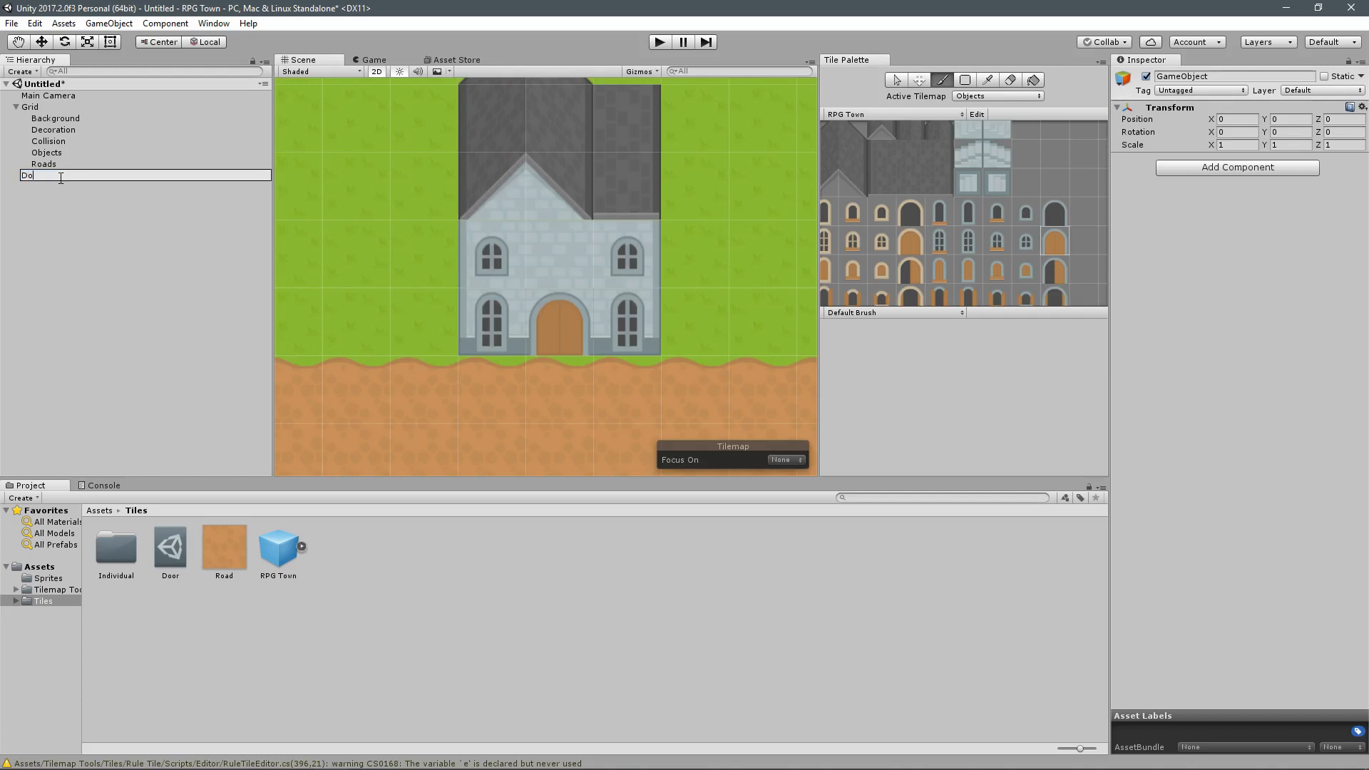
key("Return")
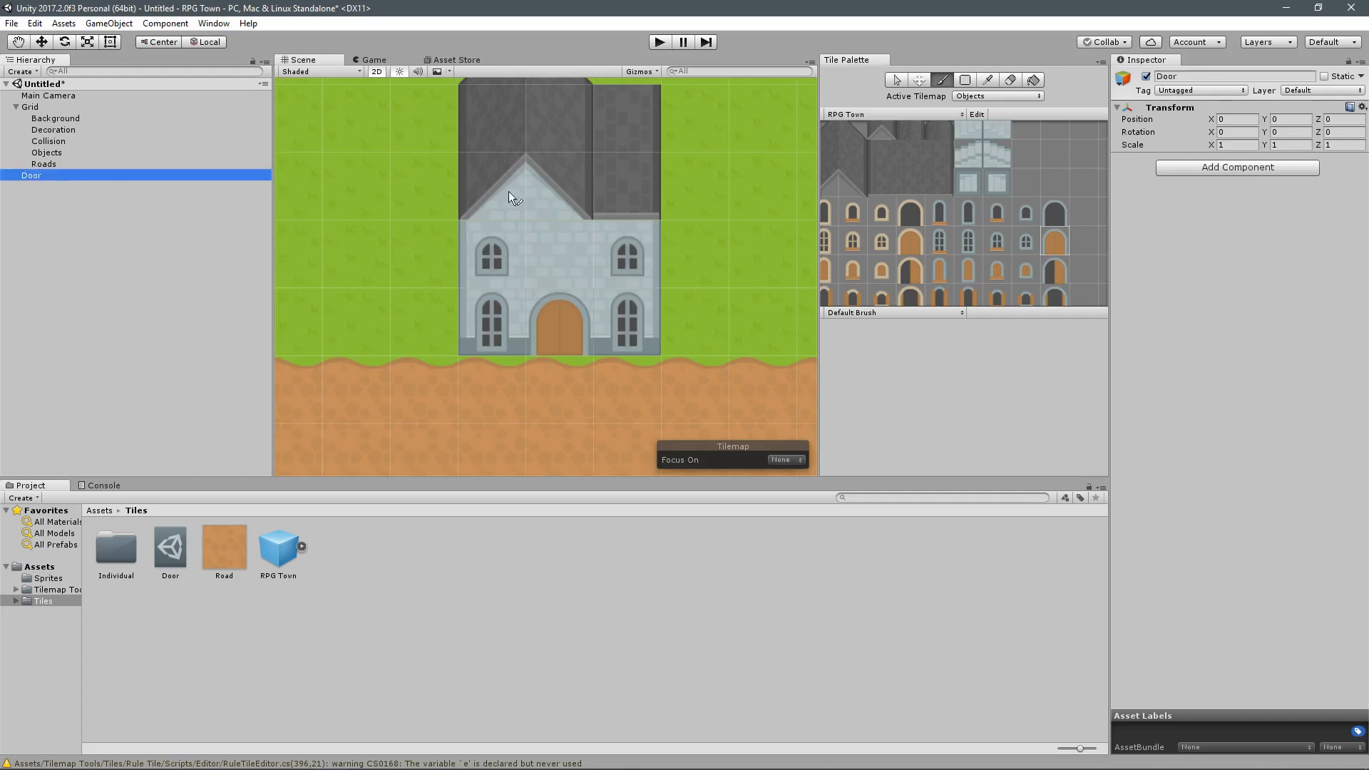
Step: Add a Box Collider 2D component to the Door object
left_click(1215, 167)
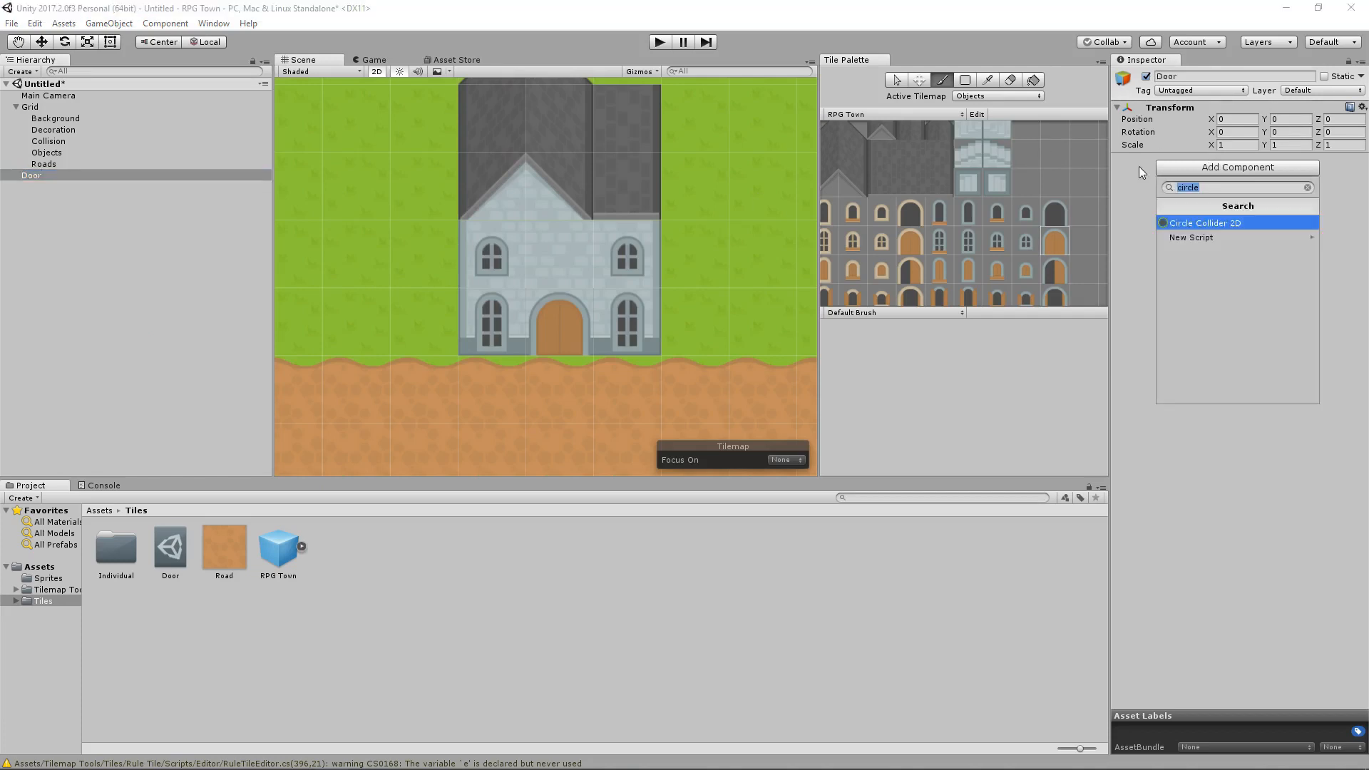
type("box")
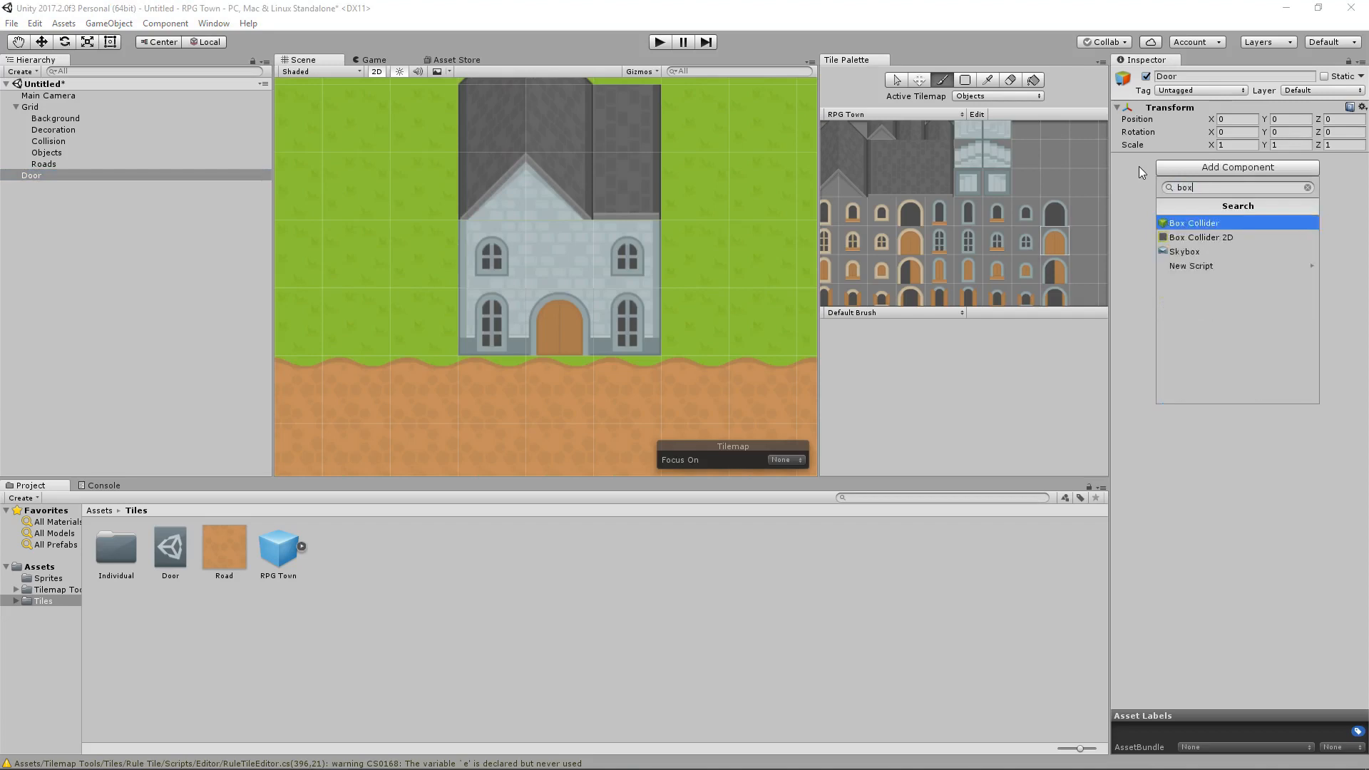
key("Down")
key("Return")
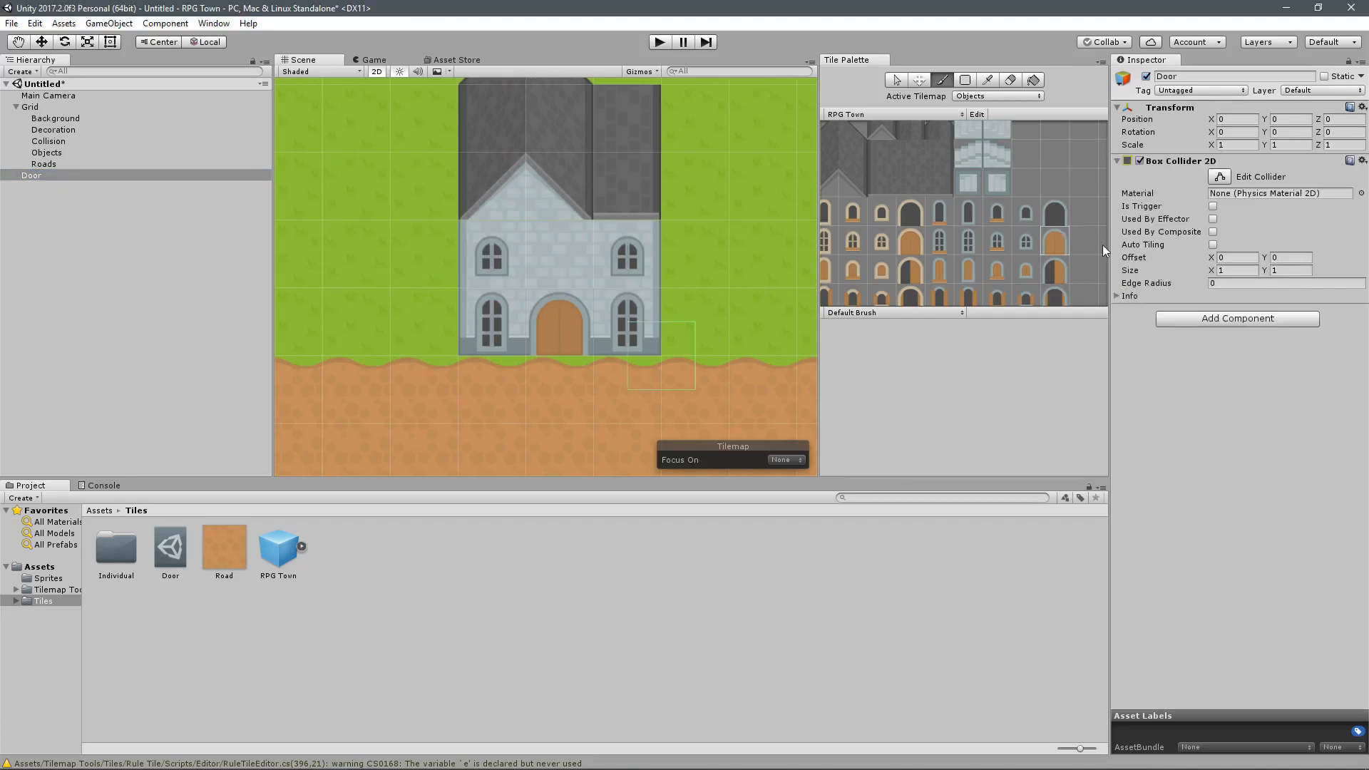
left_click(1214, 207)
Step: Save the Door object as a prefab in the Tiles folder and assign it to Element 0 of the Door brush
left_click_drag(39, 175, 420, 558)
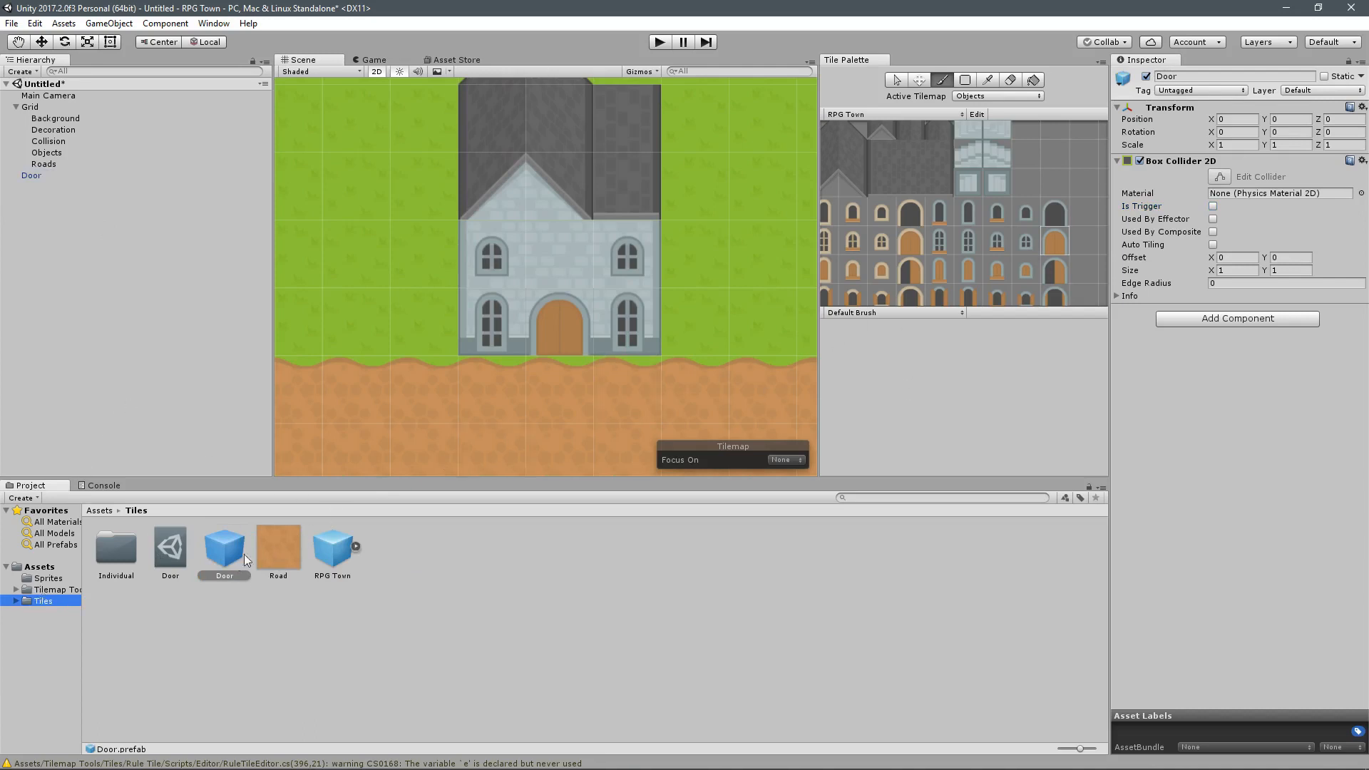
left_click(179, 557)
left_click_drag(213, 554, 1246, 146)
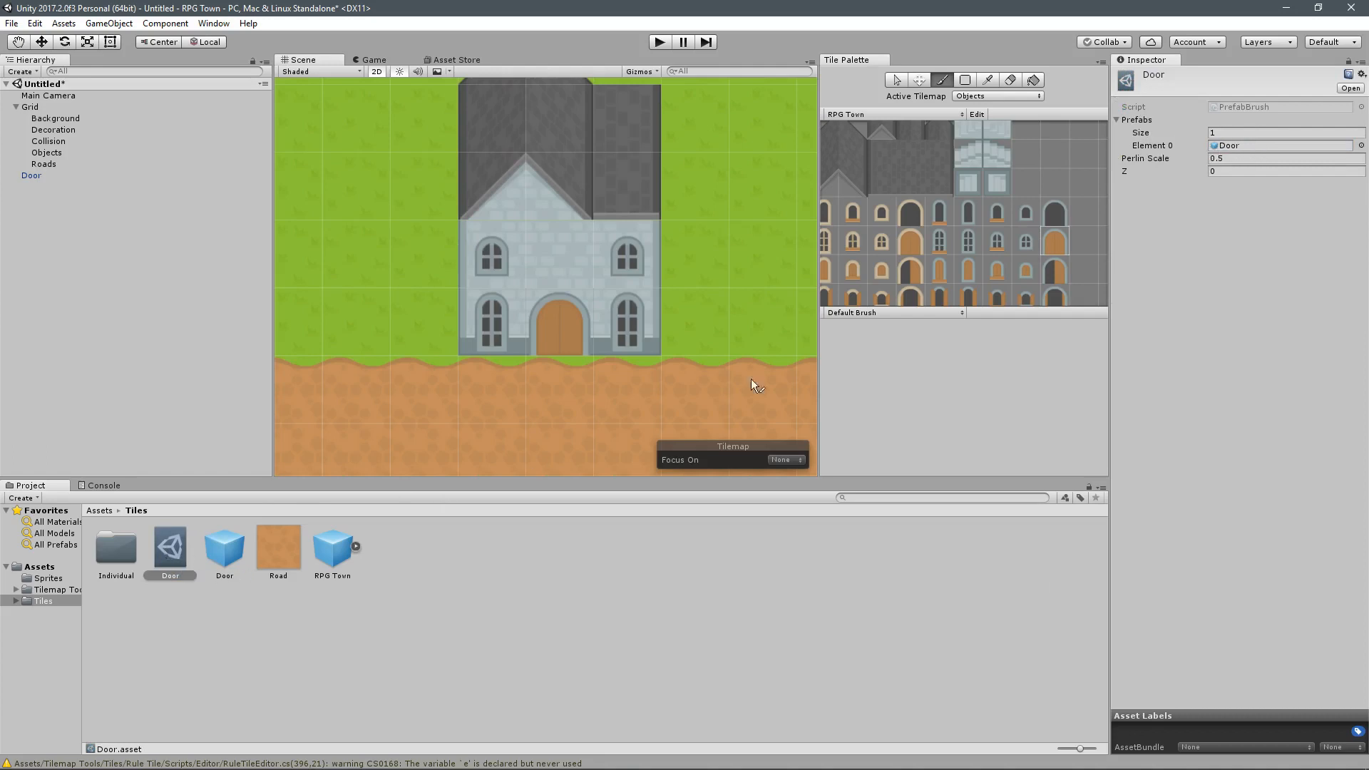
Step: Paint the Door prefab over the house's doorway with the Door brush, placing it under the Collision tilemap
left_click(856, 314)
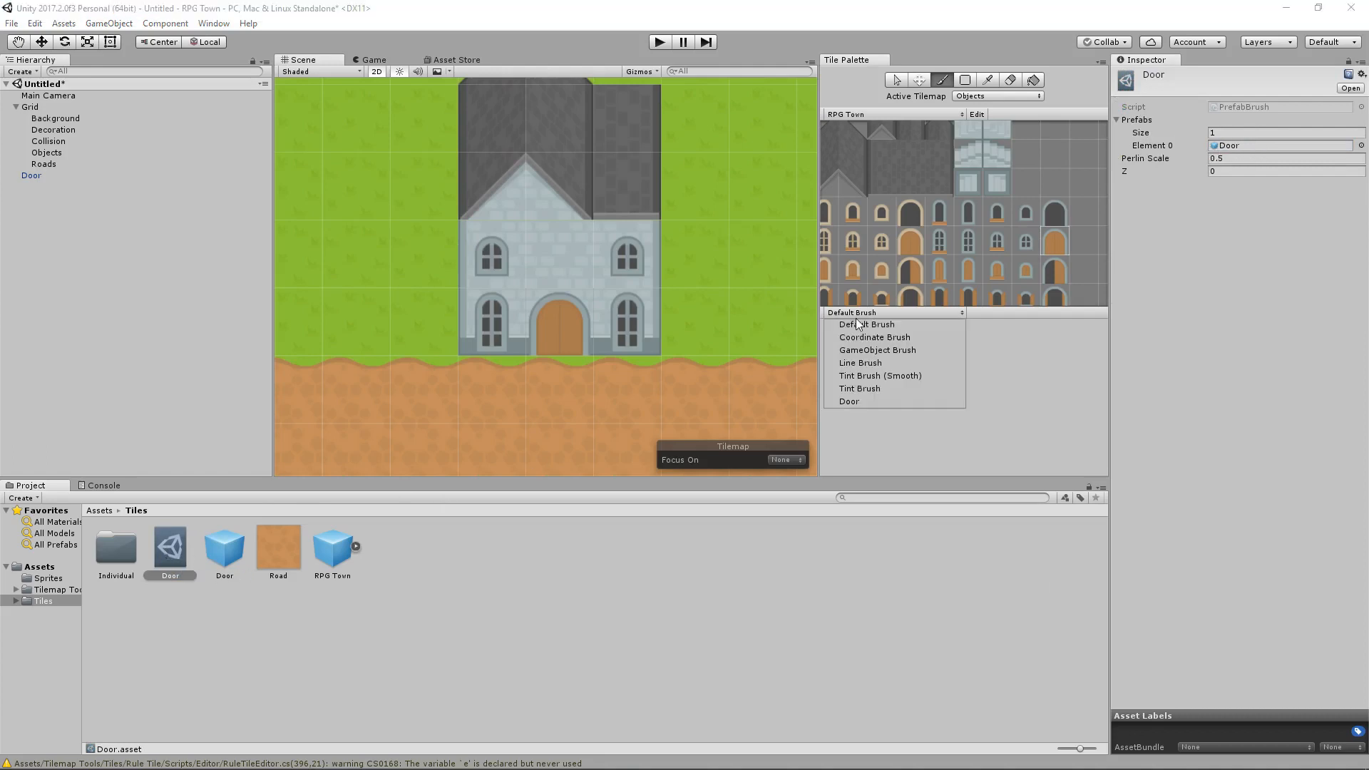
left_click(866, 402)
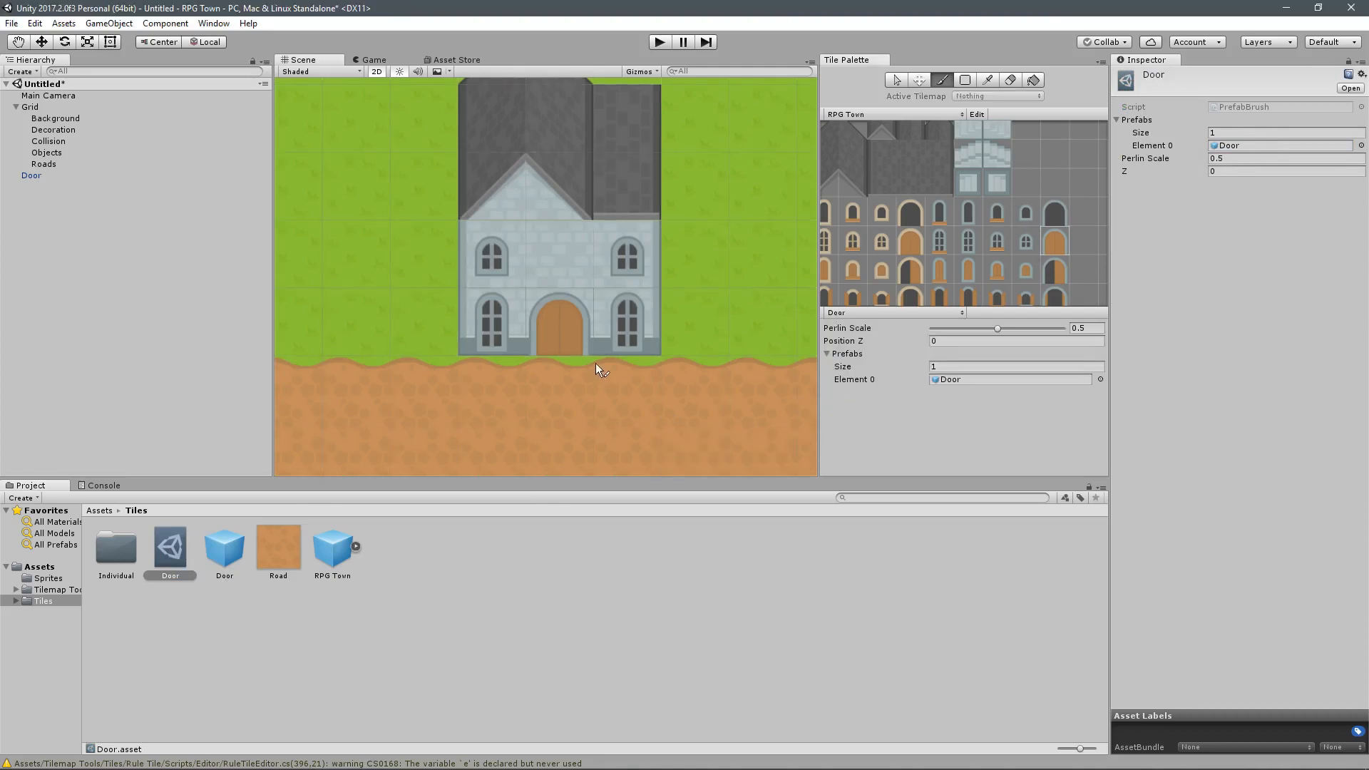
left_click(46, 140)
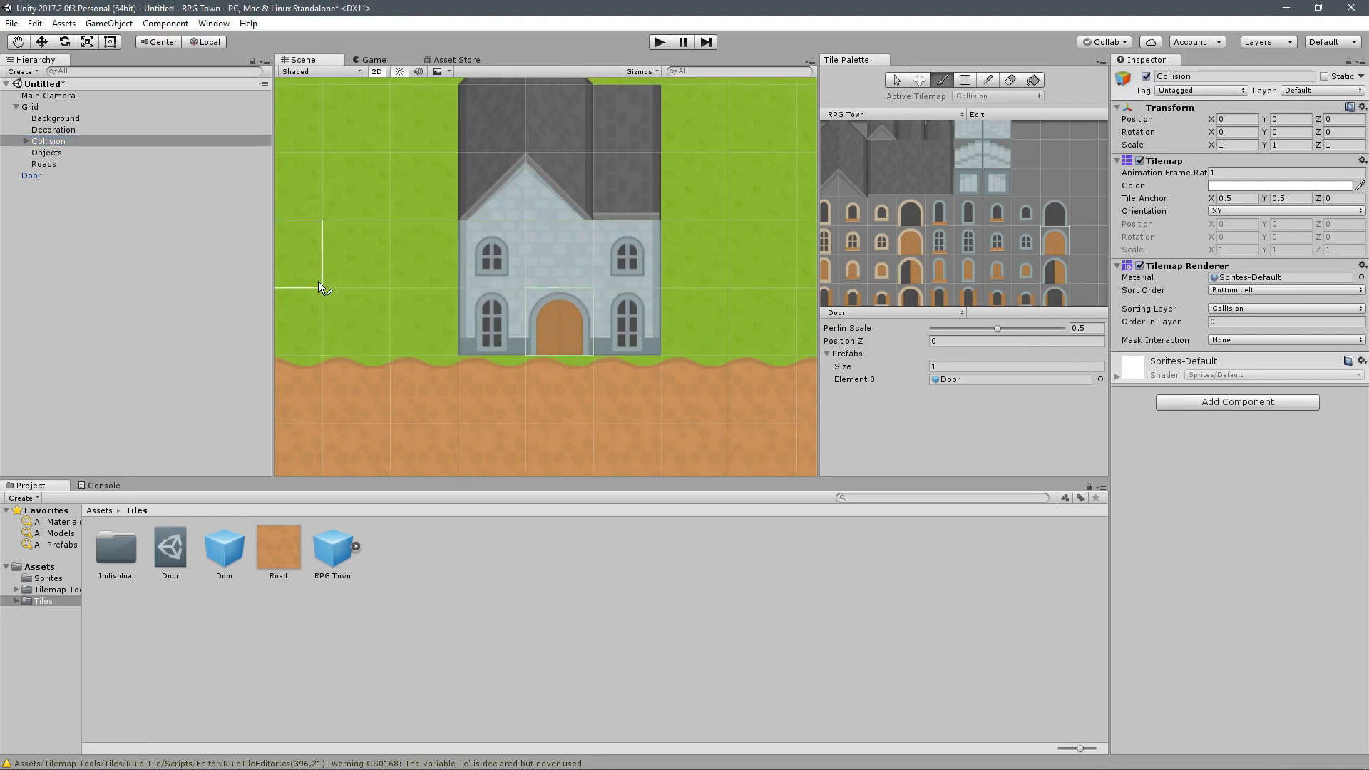
left_click(20, 140)
left_click(27, 141)
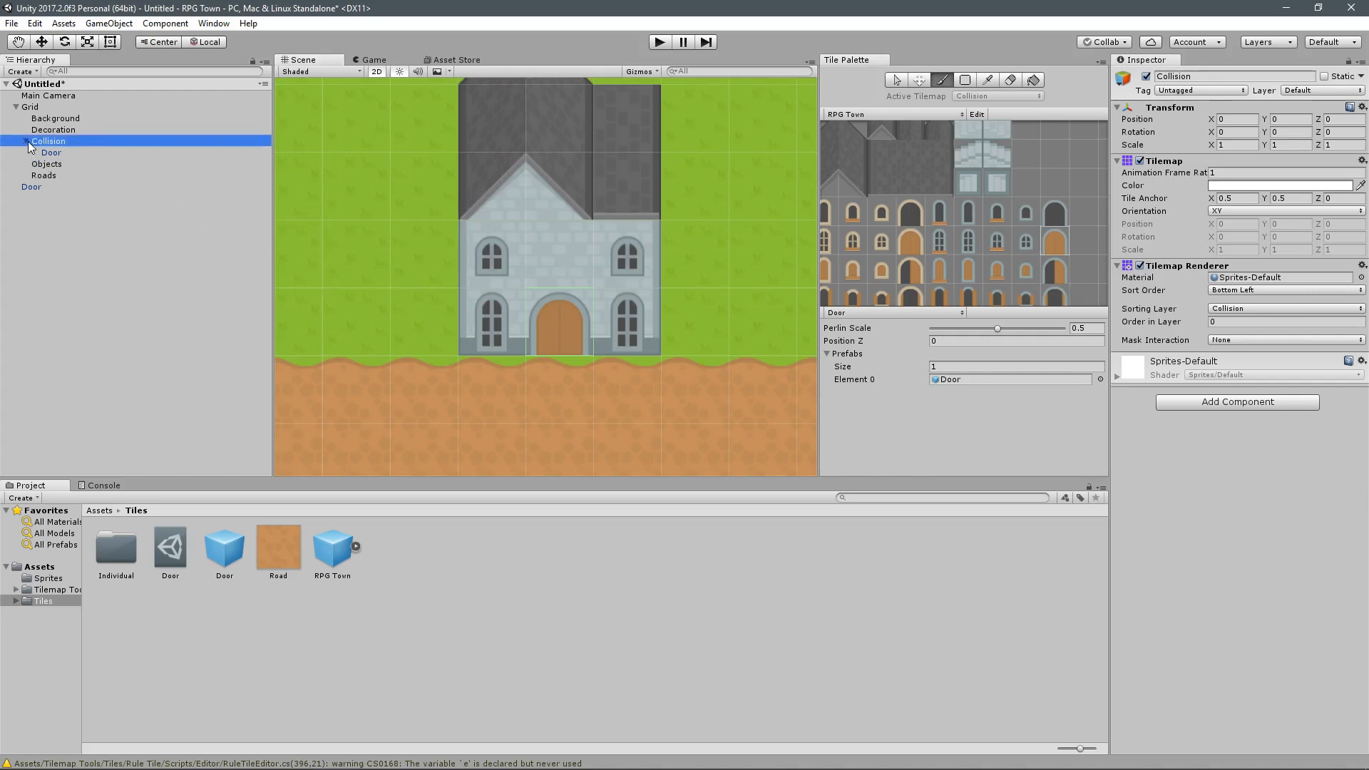
Step: Move the painted Door object from the Collision tilemap to the Objects tilemap
left_click(57, 154)
left_click(50, 142)
left_click(26, 141)
left_click(27, 142)
left_click_drag(43, 151, 47, 165)
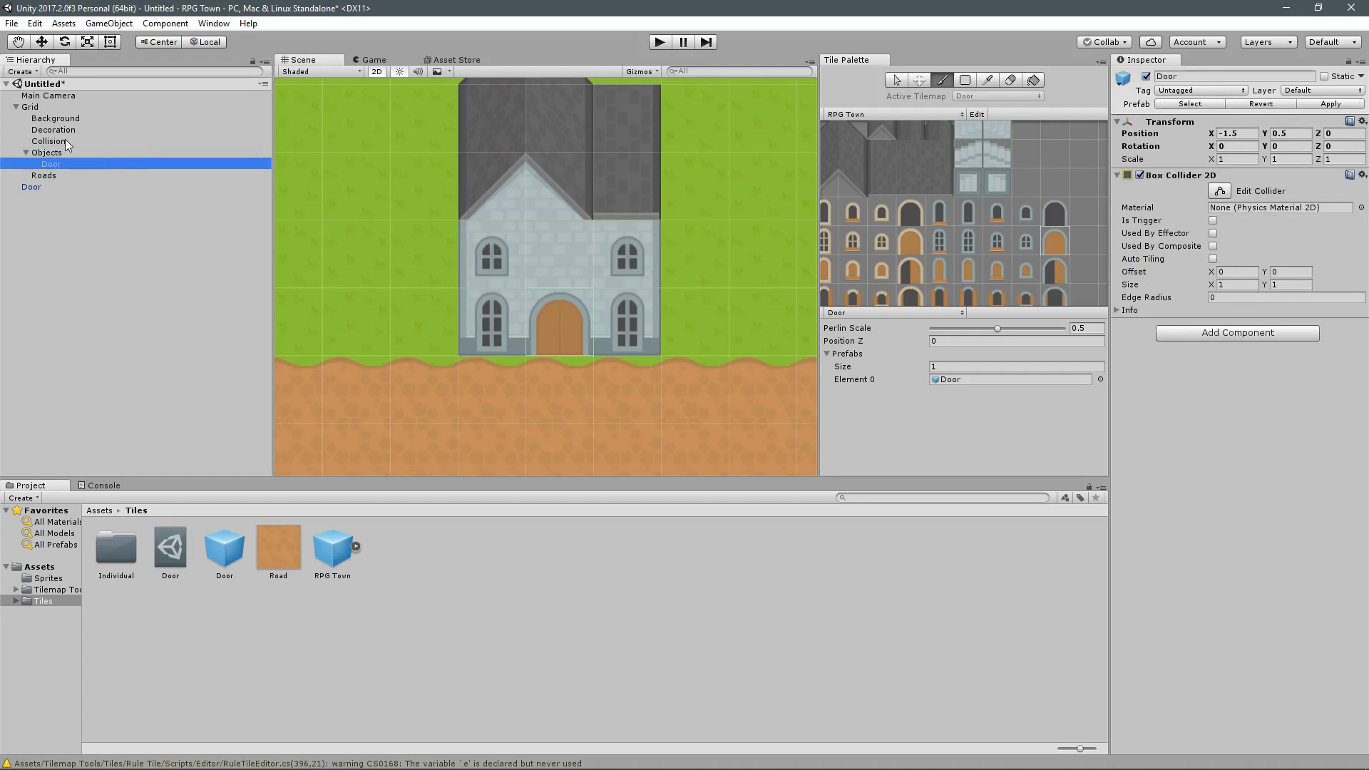
Step: Using the Default Brush on the Collision tilemap, paint a green tree's trunk tile beside the road on each side of the house
left_click(65, 142)
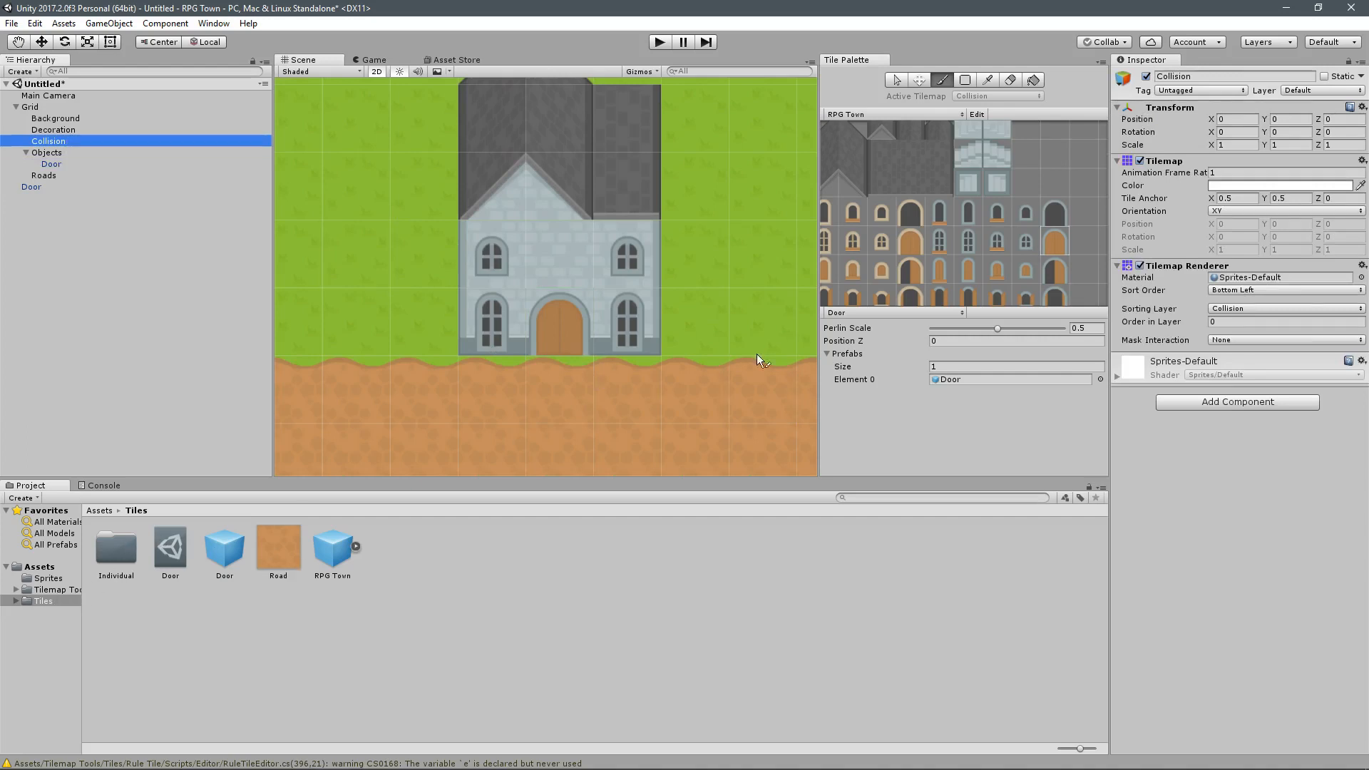
scroll(957, 214, "down", 1)
middle_click_drag(957, 213, 855, 278)
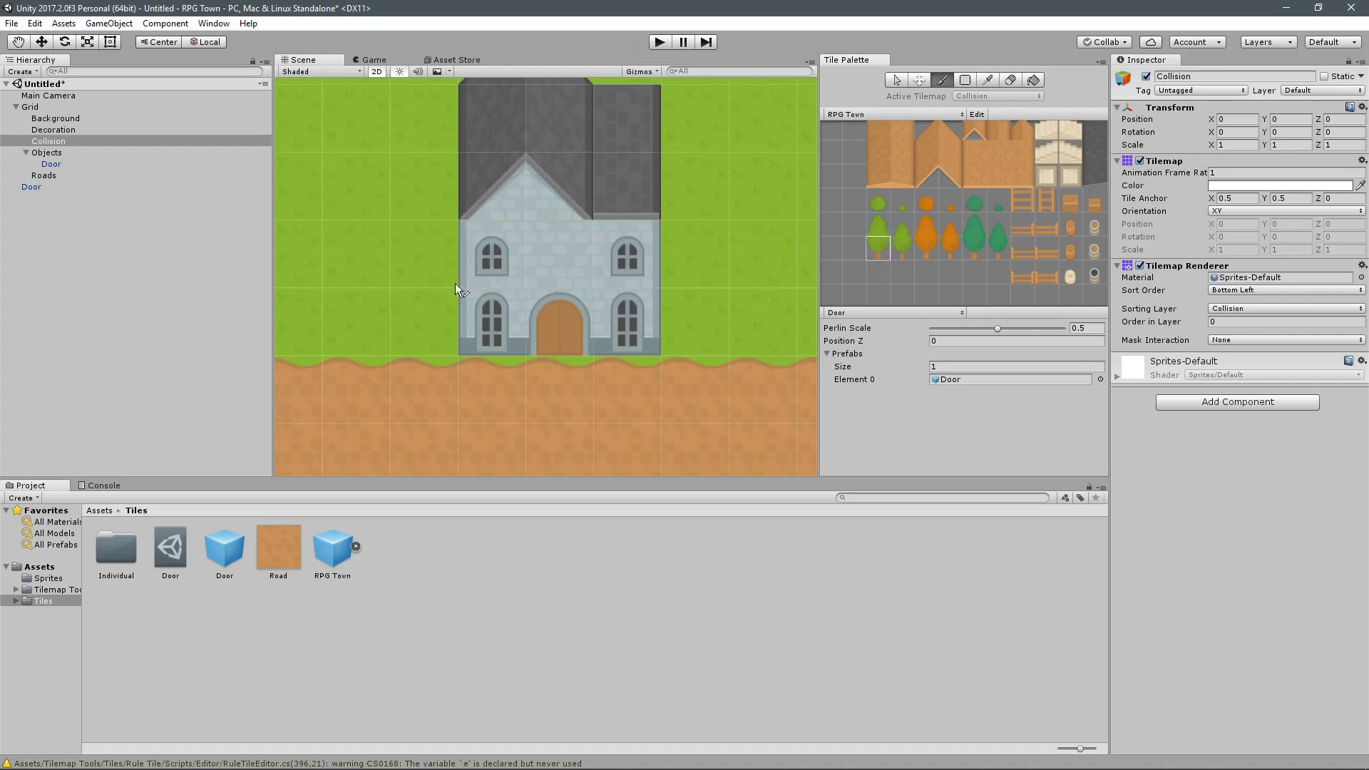
left_click(892, 312)
left_click(885, 324)
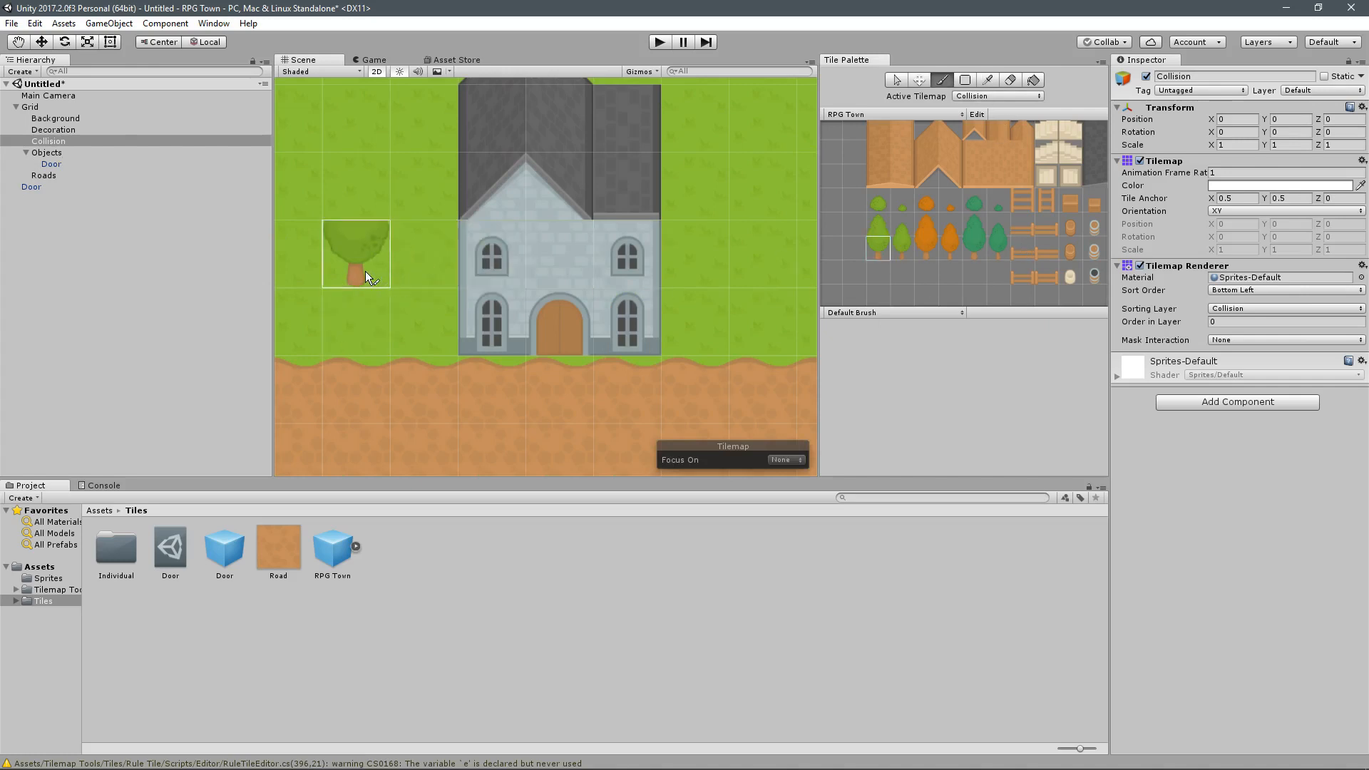
left_click(361, 306)
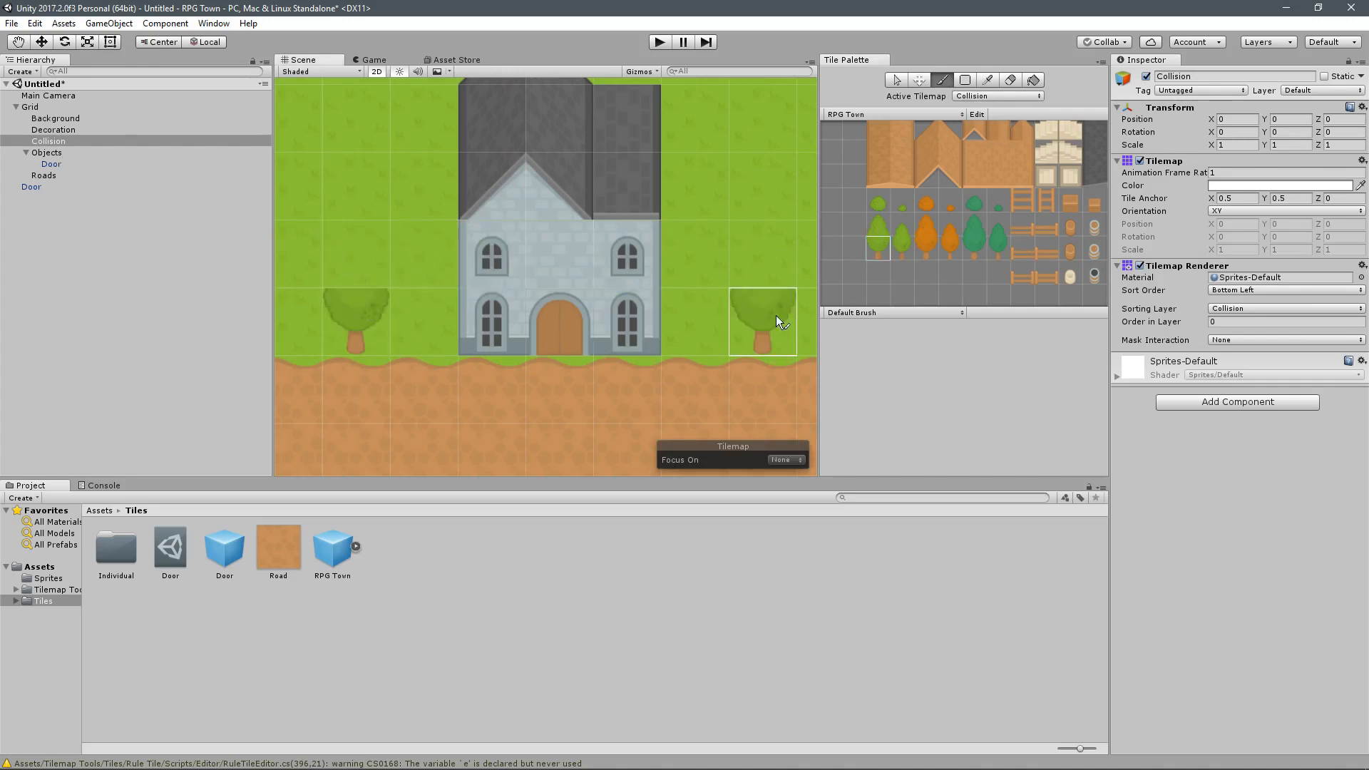
left_click(782, 317)
Step: Paint another green tree trunk tile two cells above each of the first two, on the Collision tilemap
middle_click_drag(423, 272, 472, 366)
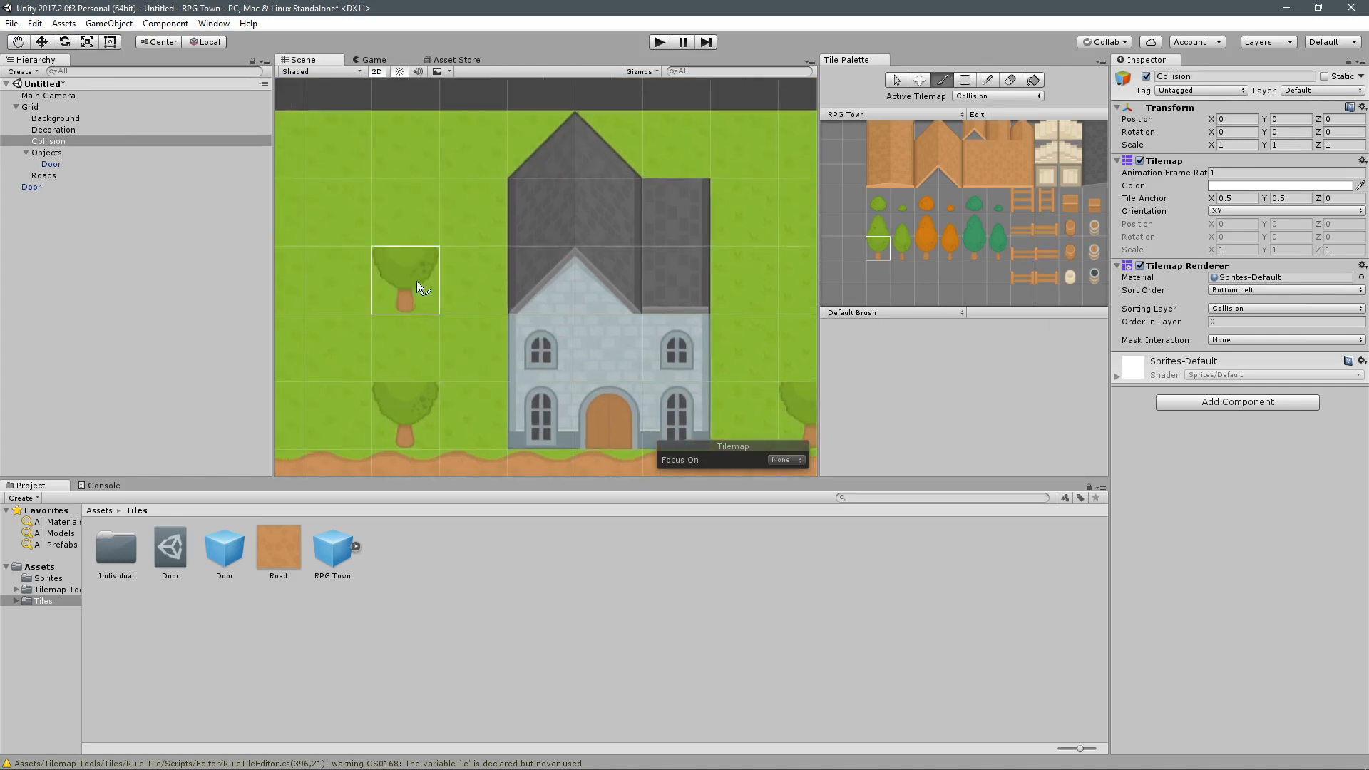
left_click(416, 281)
mouse_move(717, 318)
middle_mouse_down()
mouse_move(612, 321)
mouse_move(770, 289)
middle_mouse_up()
left_click(712, 288)
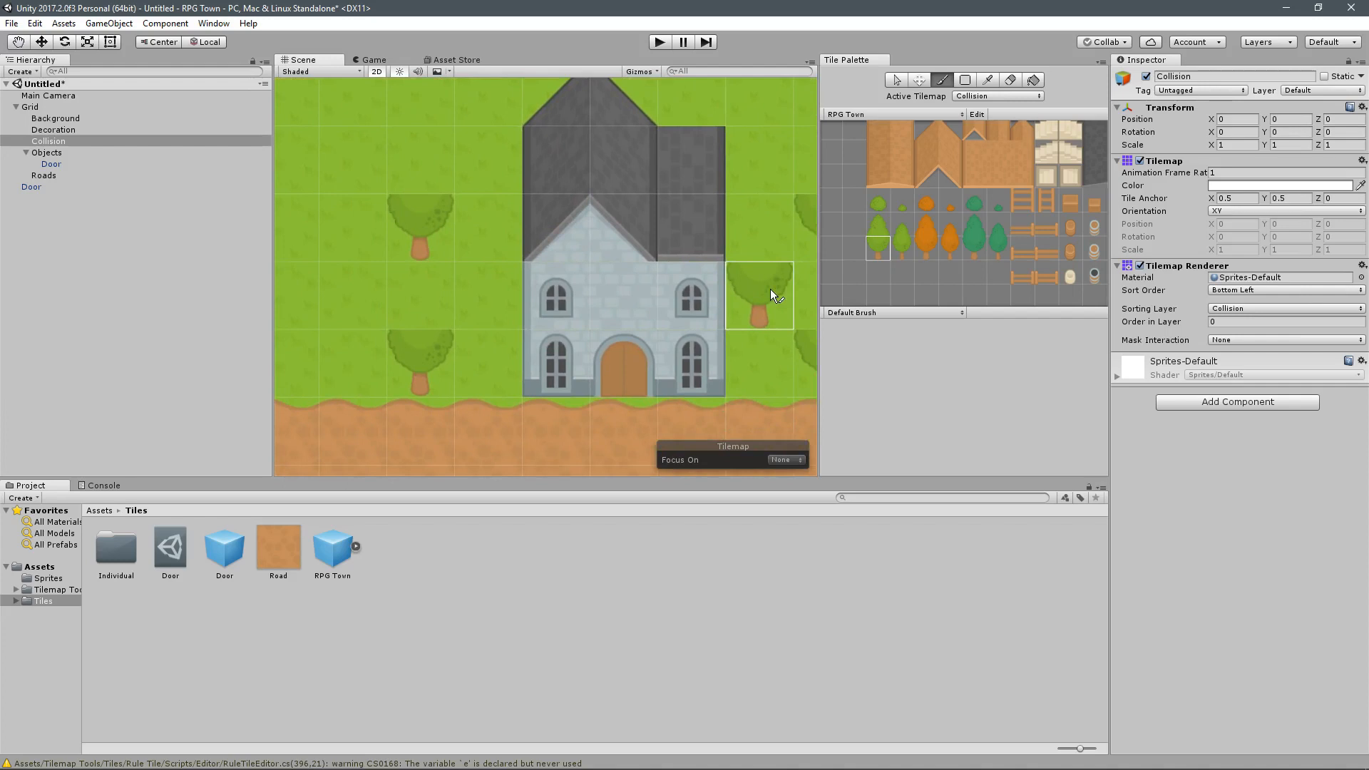
Step: Paint the green treetop tile above all four tree trunks beside the house, using the Objects tilemap
left_click(878, 224)
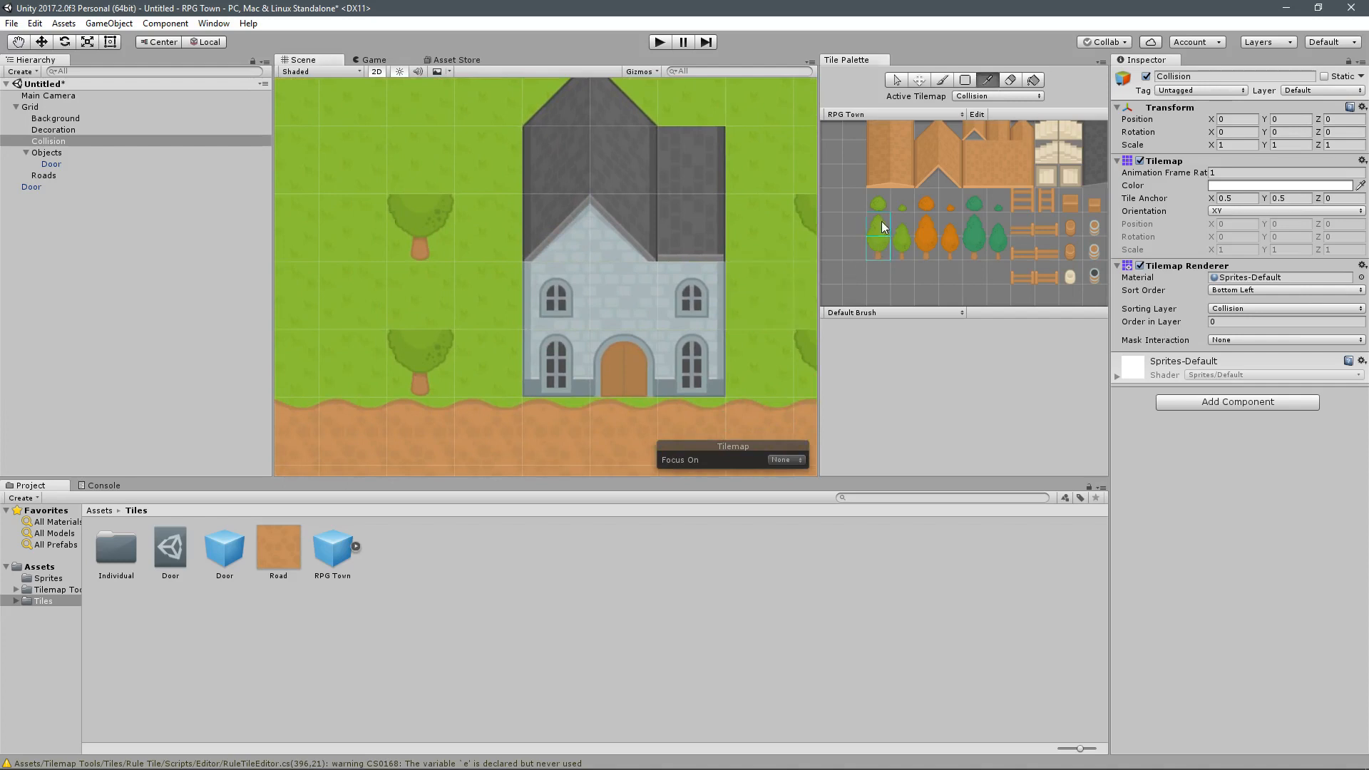
middle_click_drag(760, 299, 546, 298)
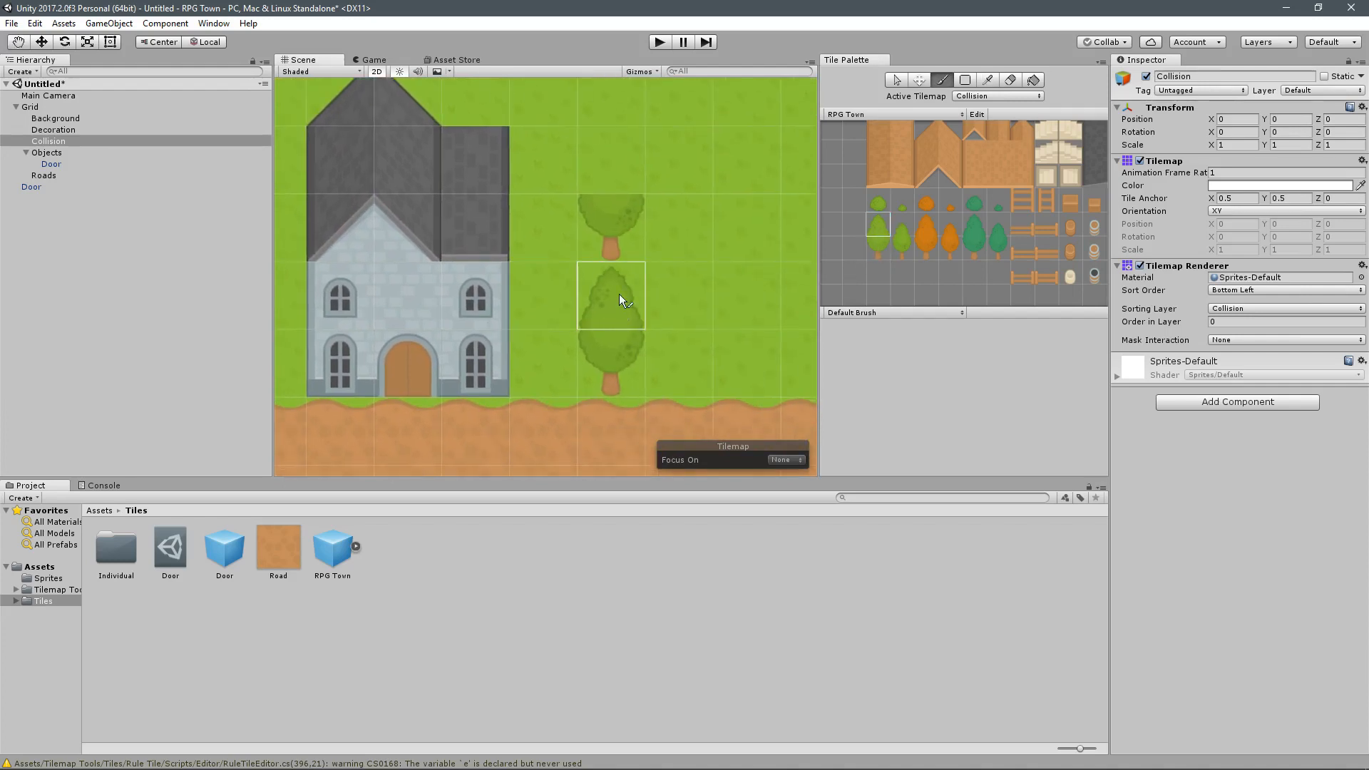
middle_click_drag(478, 239, 557, 238)
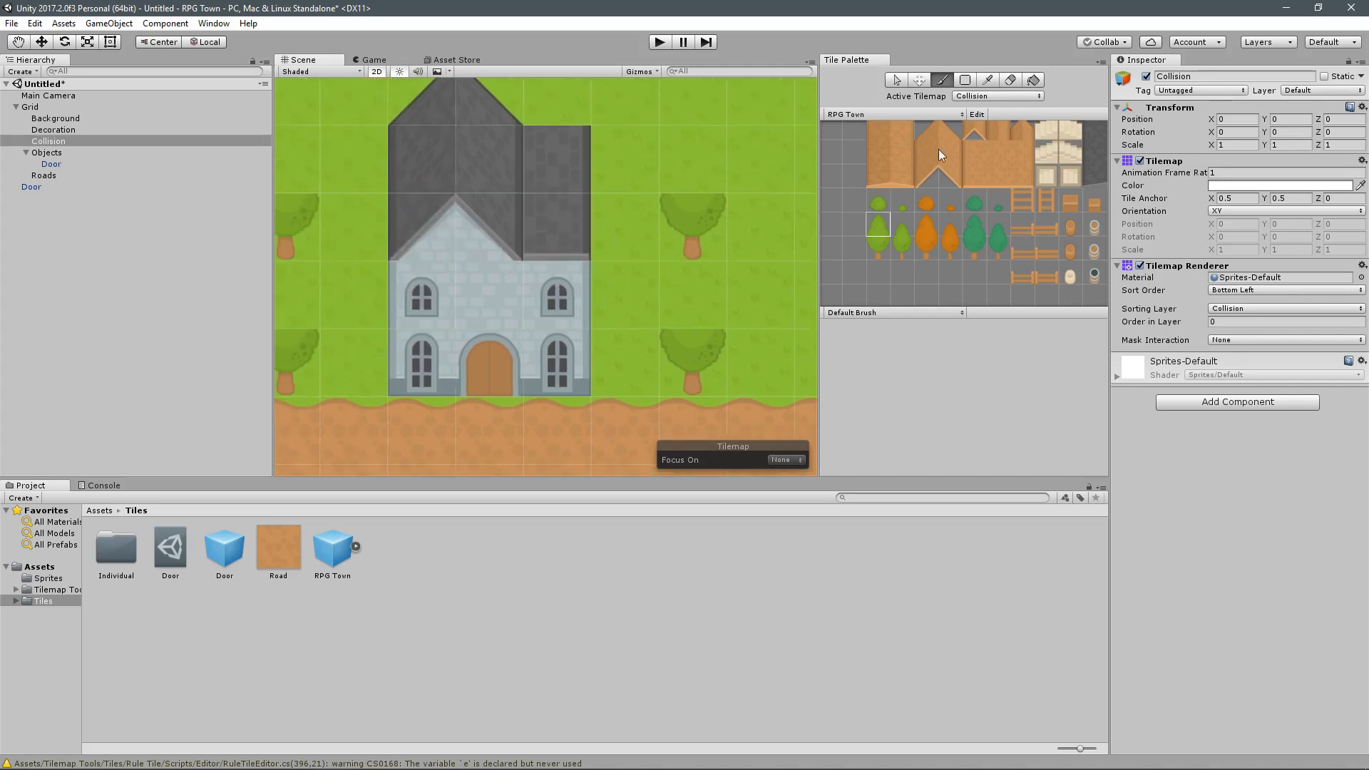
left_click(993, 97)
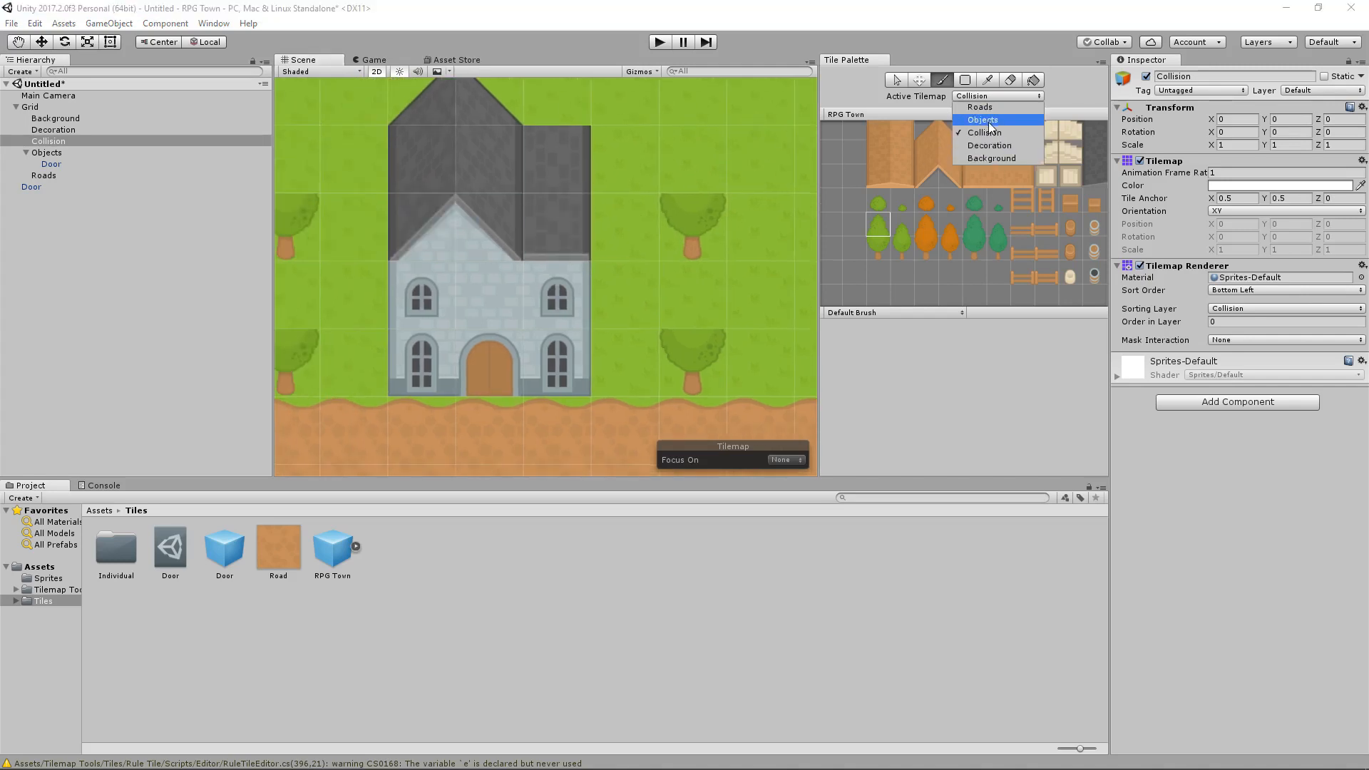
left_click(984, 120)
left_click(696, 157)
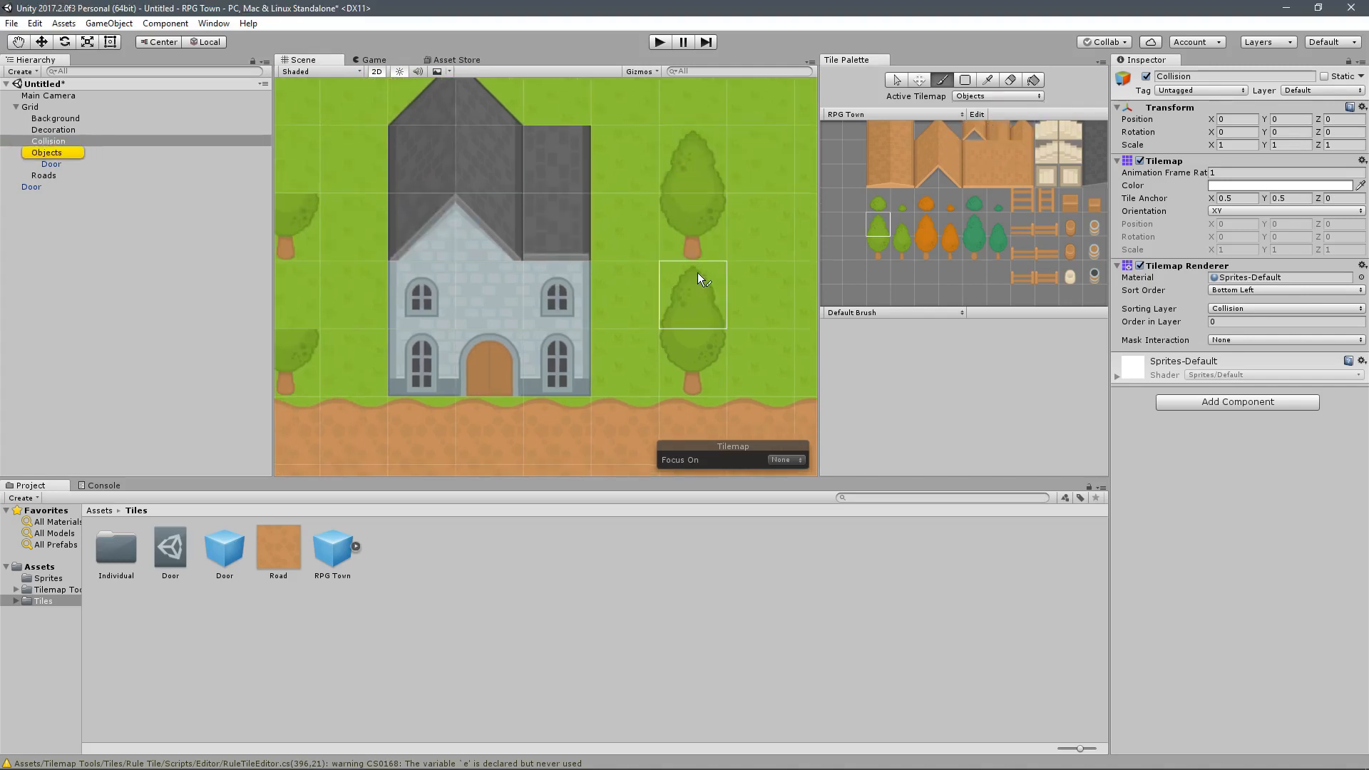
middle_click_drag(350, 295, 459, 297)
left_click(422, 274)
left_click(417, 164)
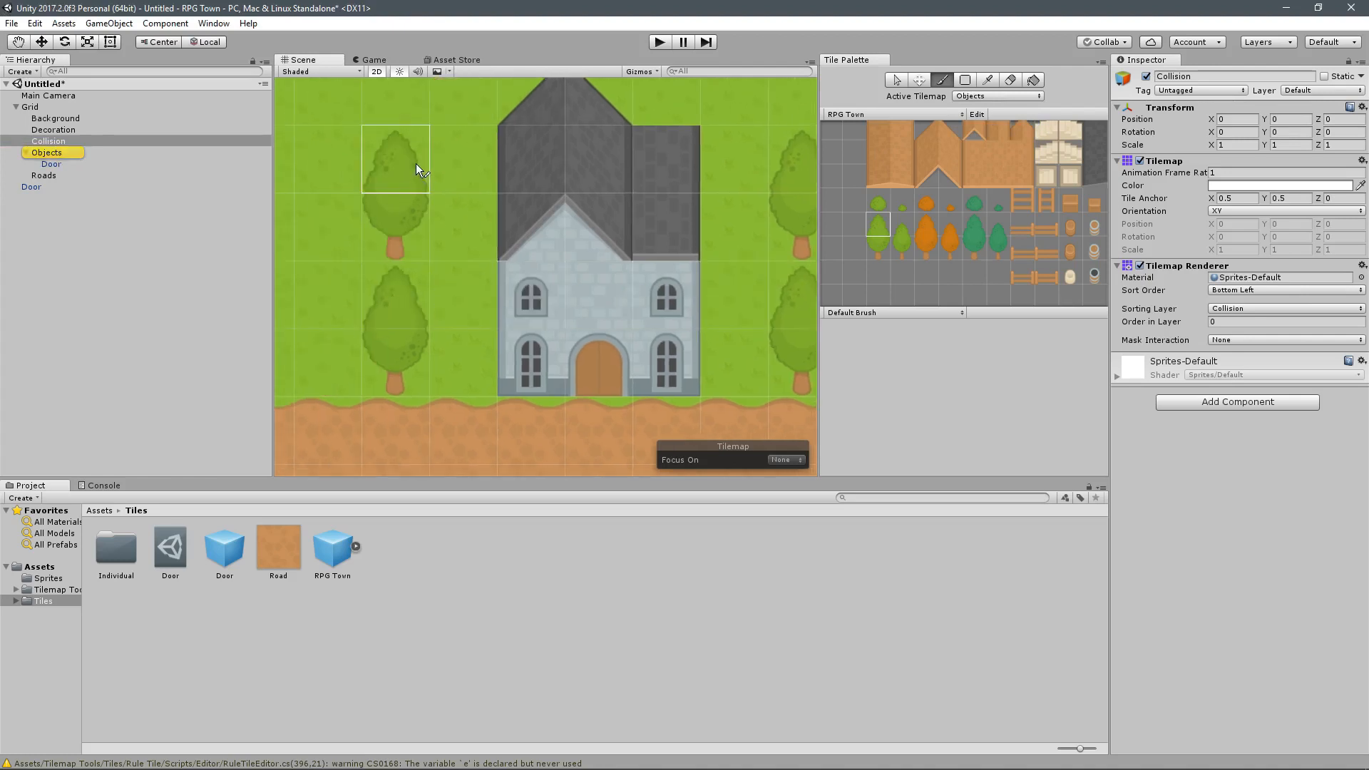
scroll(607, 280, "down", 2)
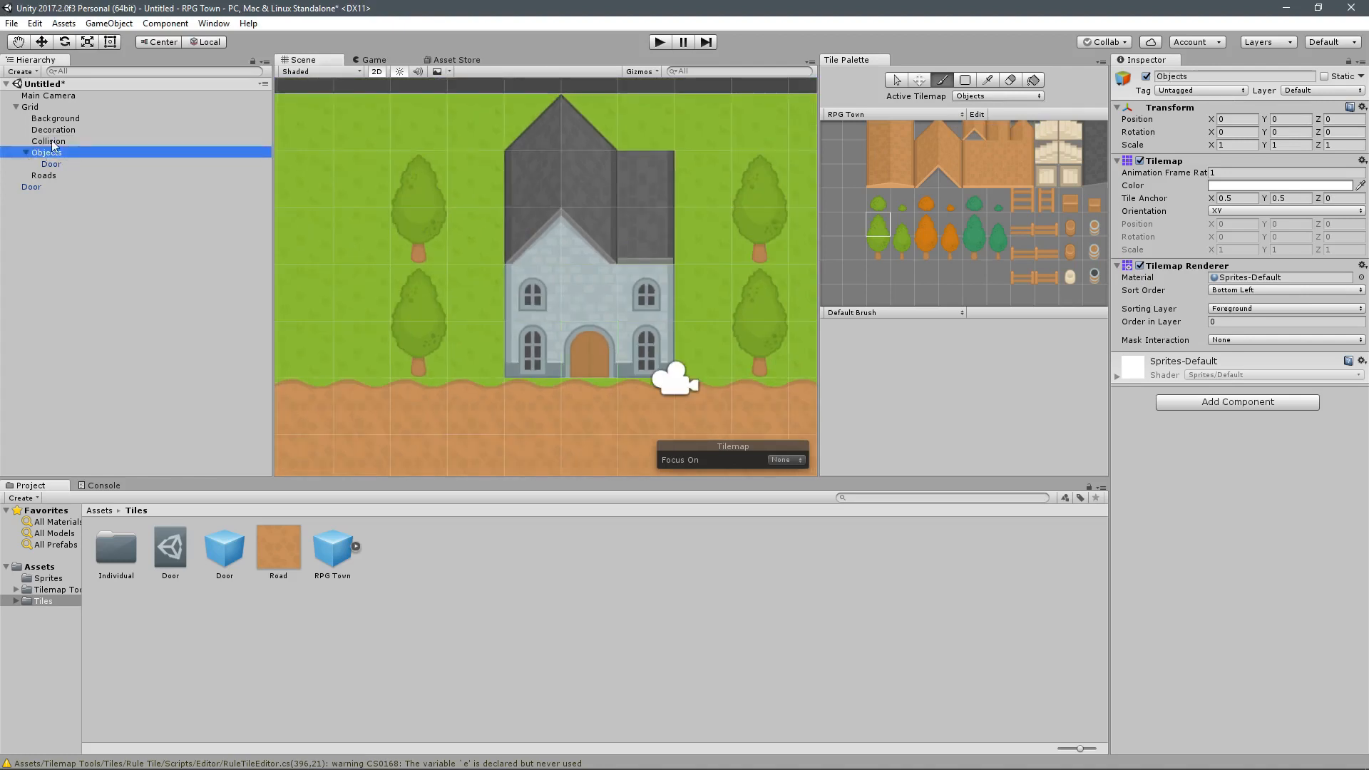
Step: Add a Tilemap Collider 2D component to the Collision tilemap
left_click(60, 141)
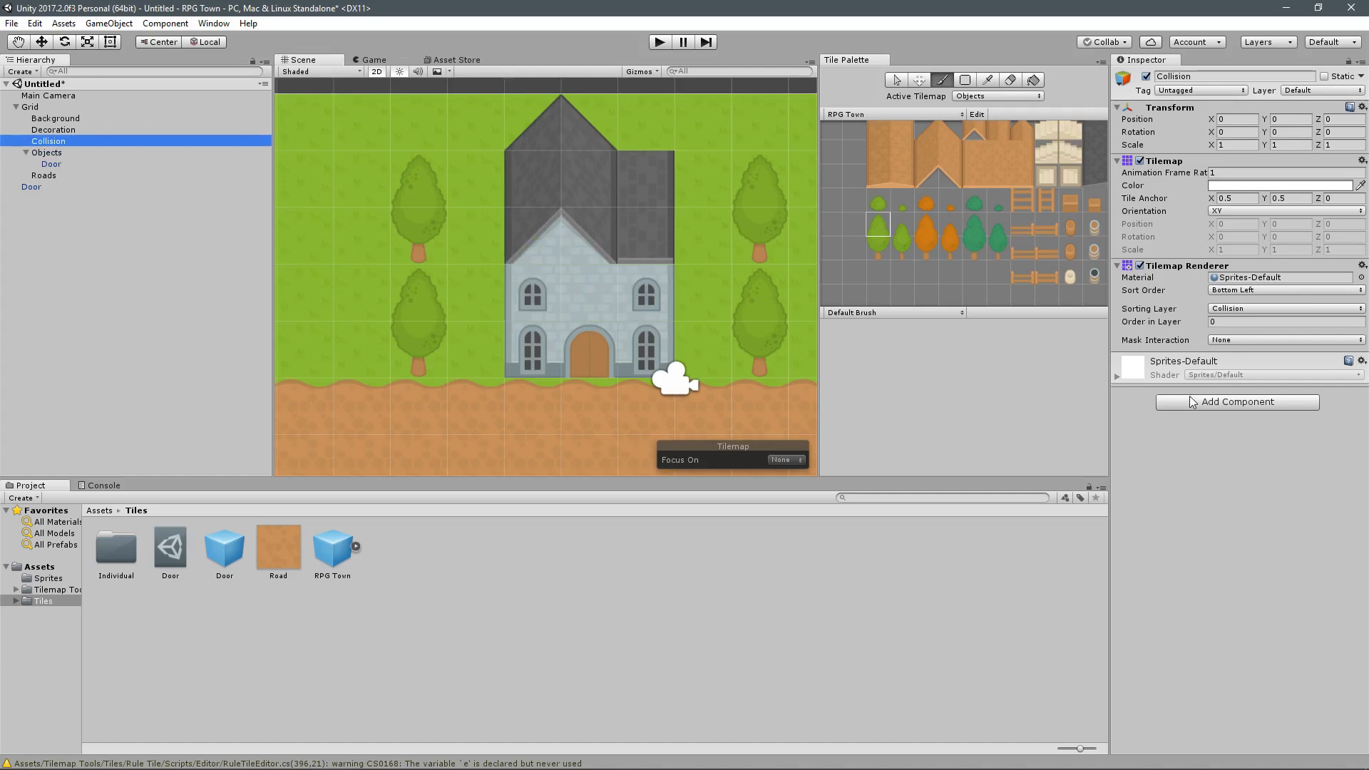
scroll(641, 349, "down", 3)
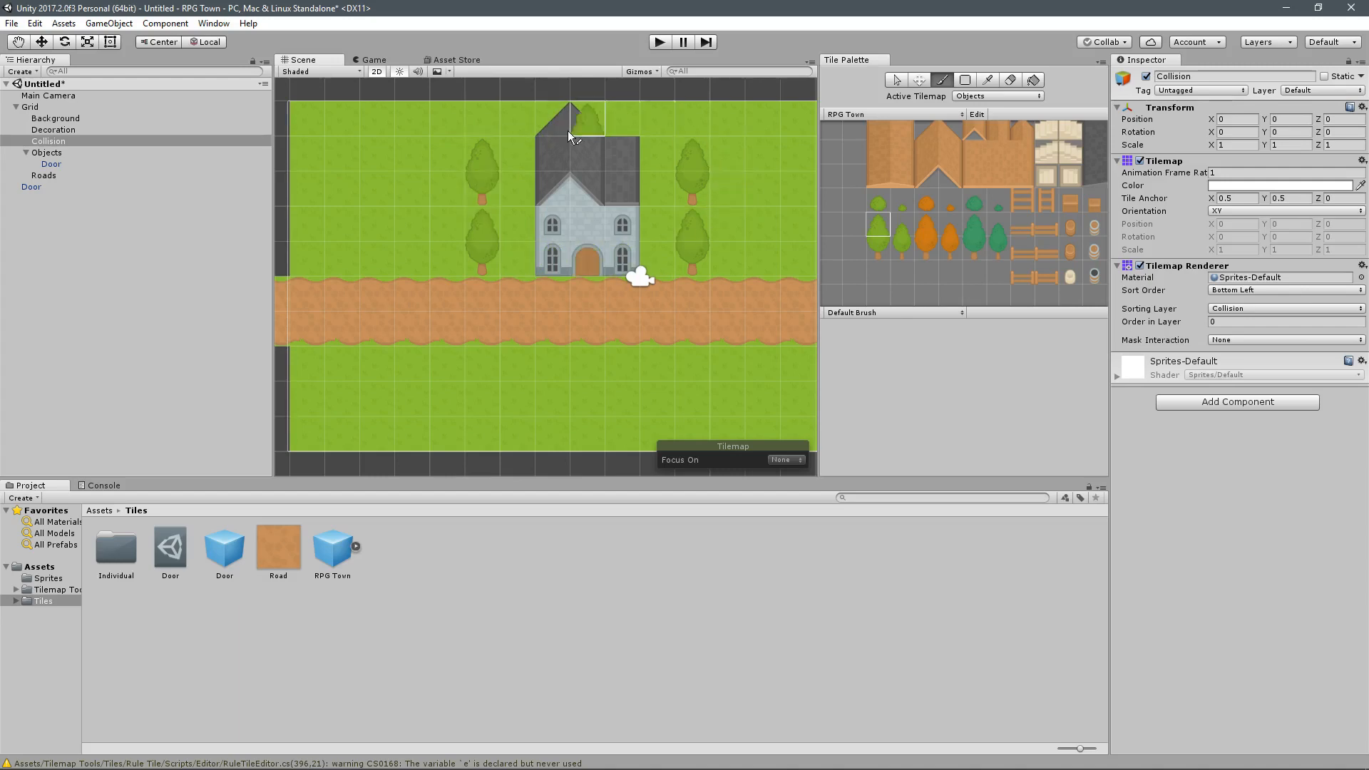
left_click(1278, 407)
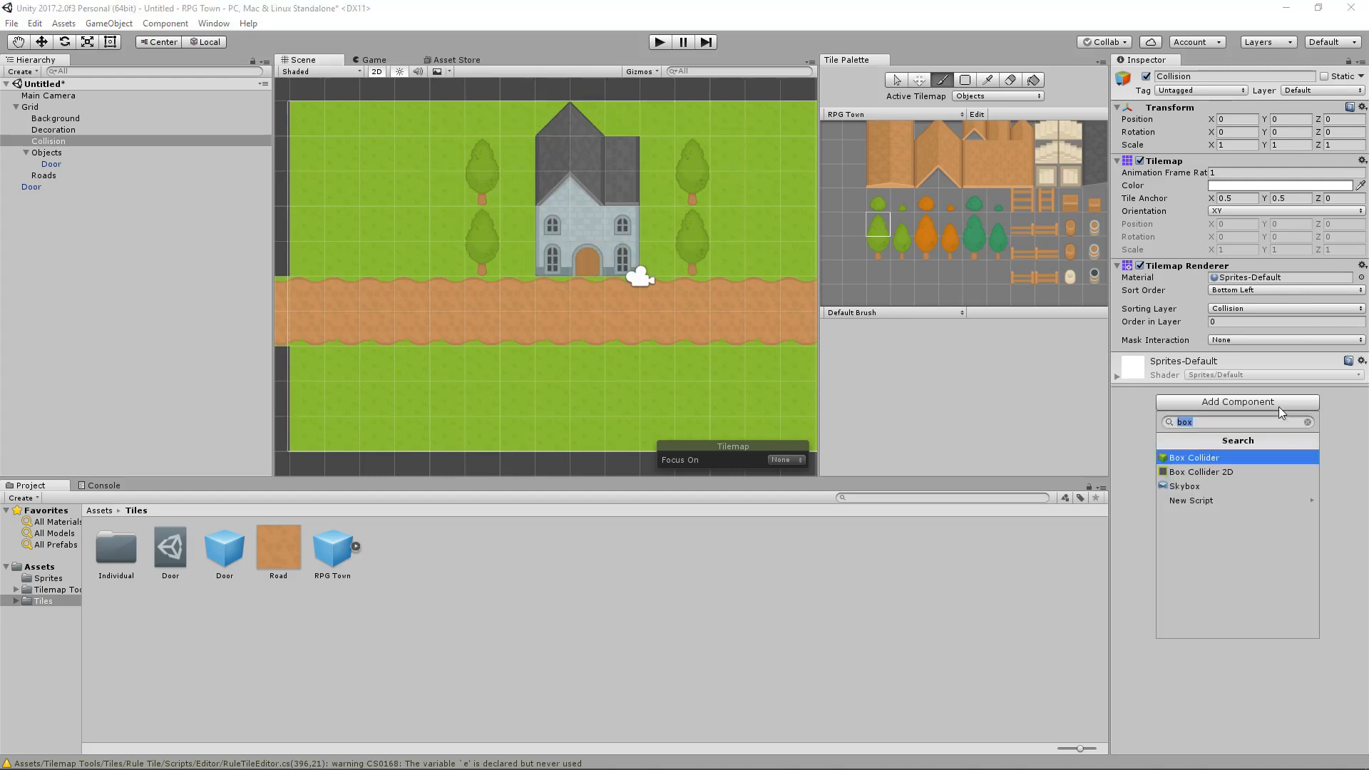
type("tile")
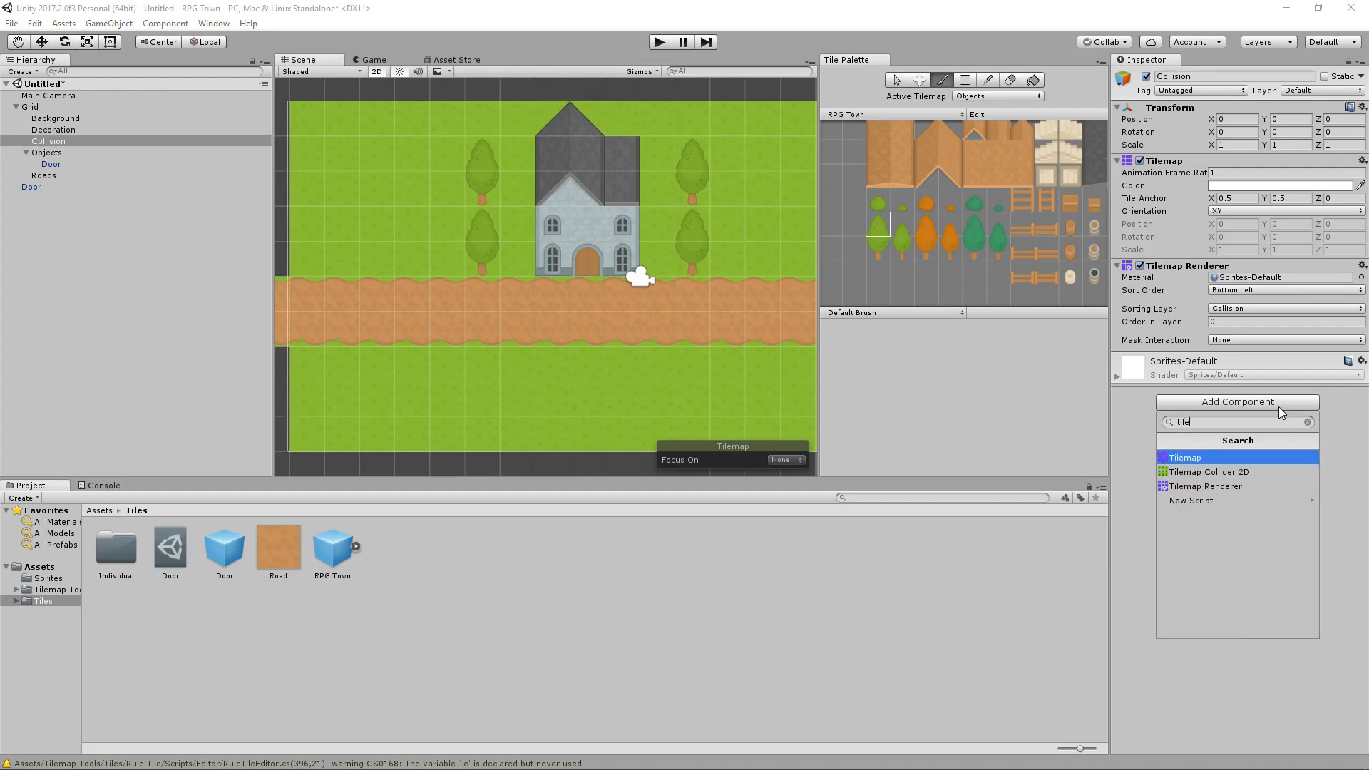
key("Down")
key("Return")
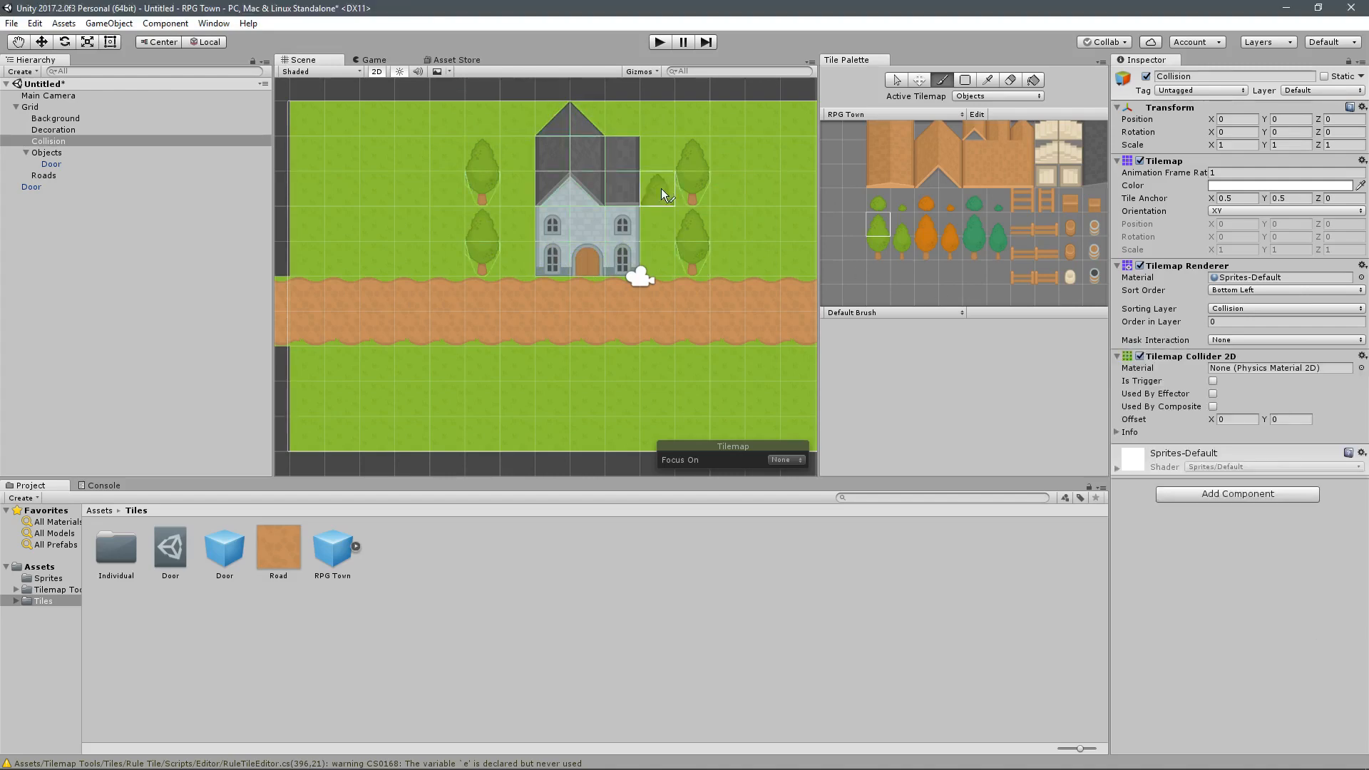
Step: Add a Composite Collider 2D to the Collision tilemap and enable Used By Composite on its Tilemap Collider 2D
scroll(684, 227, "up", 2)
scroll(685, 226, "up", 6)
mouse_move(606, 186)
middle_mouse_down()
mouse_move(685, 183)
mouse_move(617, 229)
mouse_move(615, 267)
middle_mouse_up()
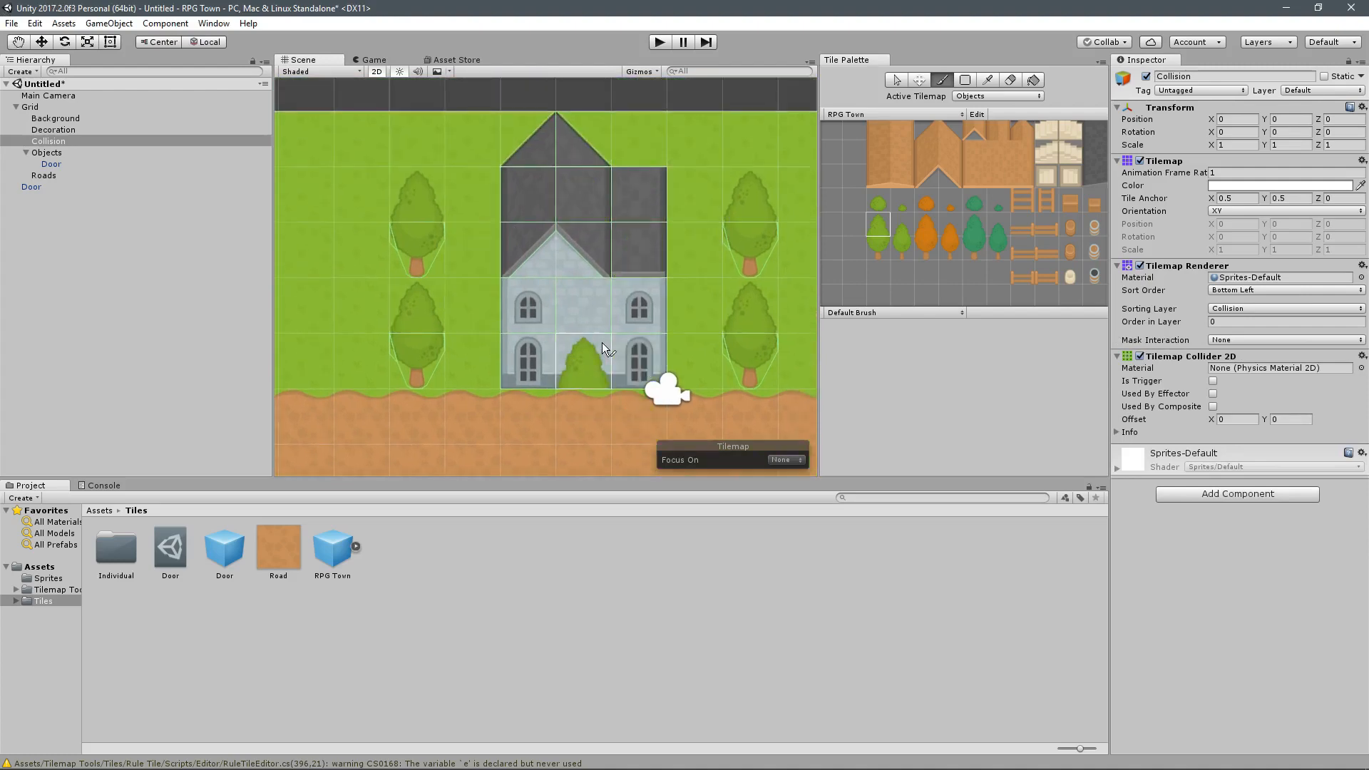
scroll(602, 343, "up", 2)
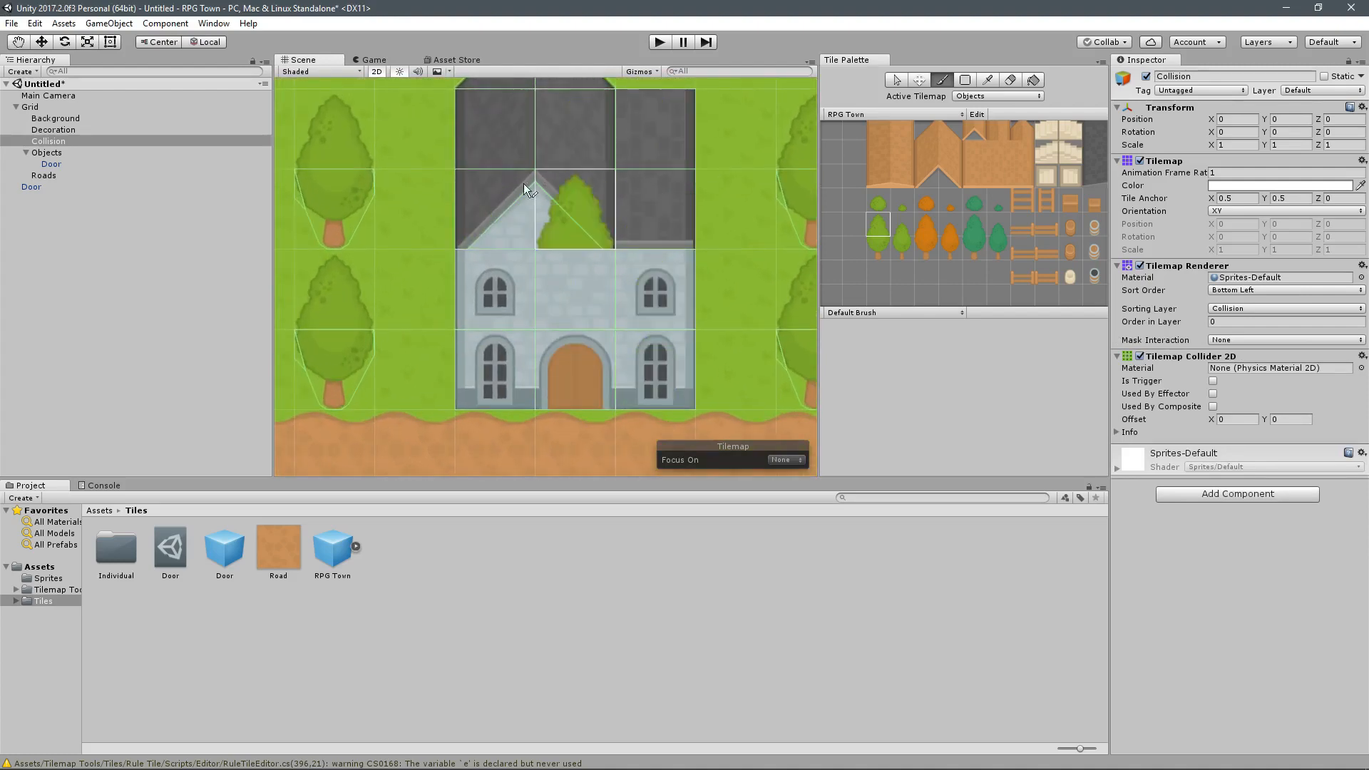
scroll(569, 242, "down", 1)
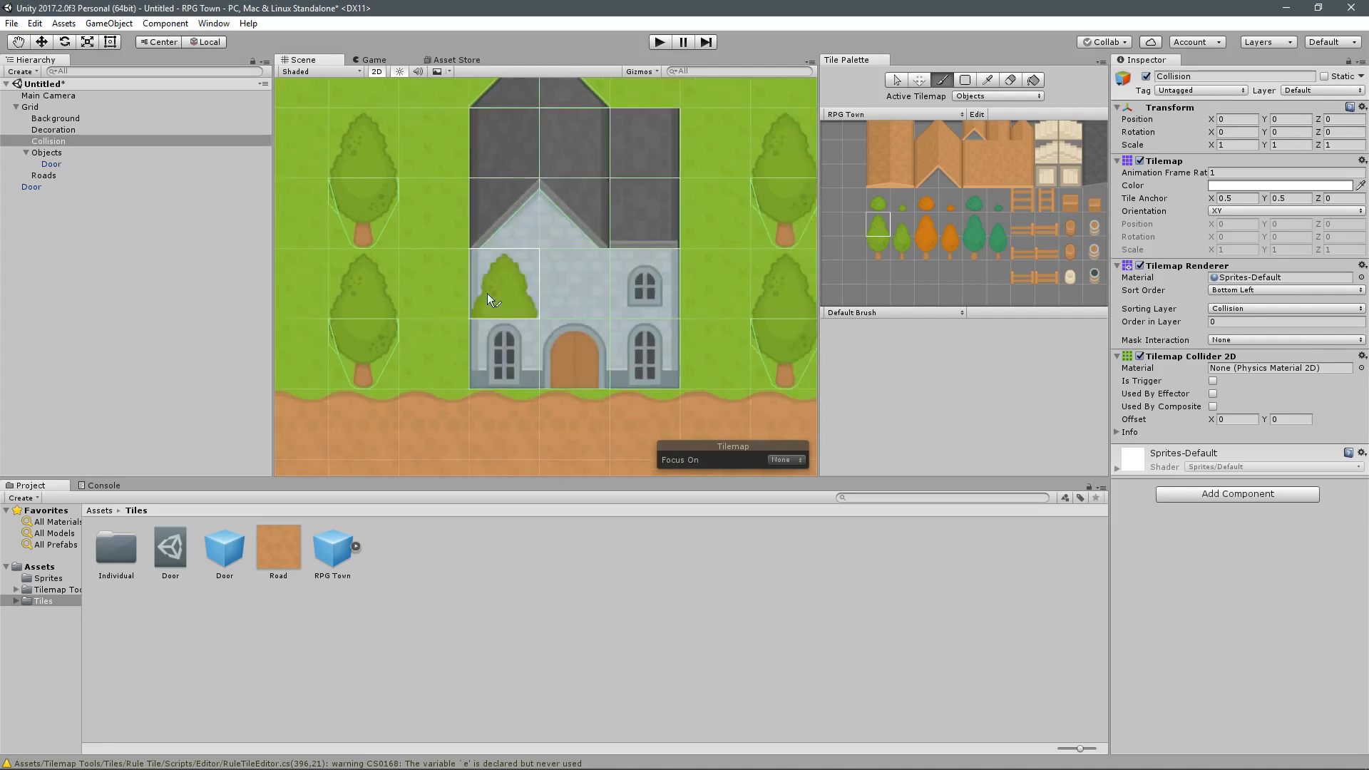
scroll(593, 318, "down", 1)
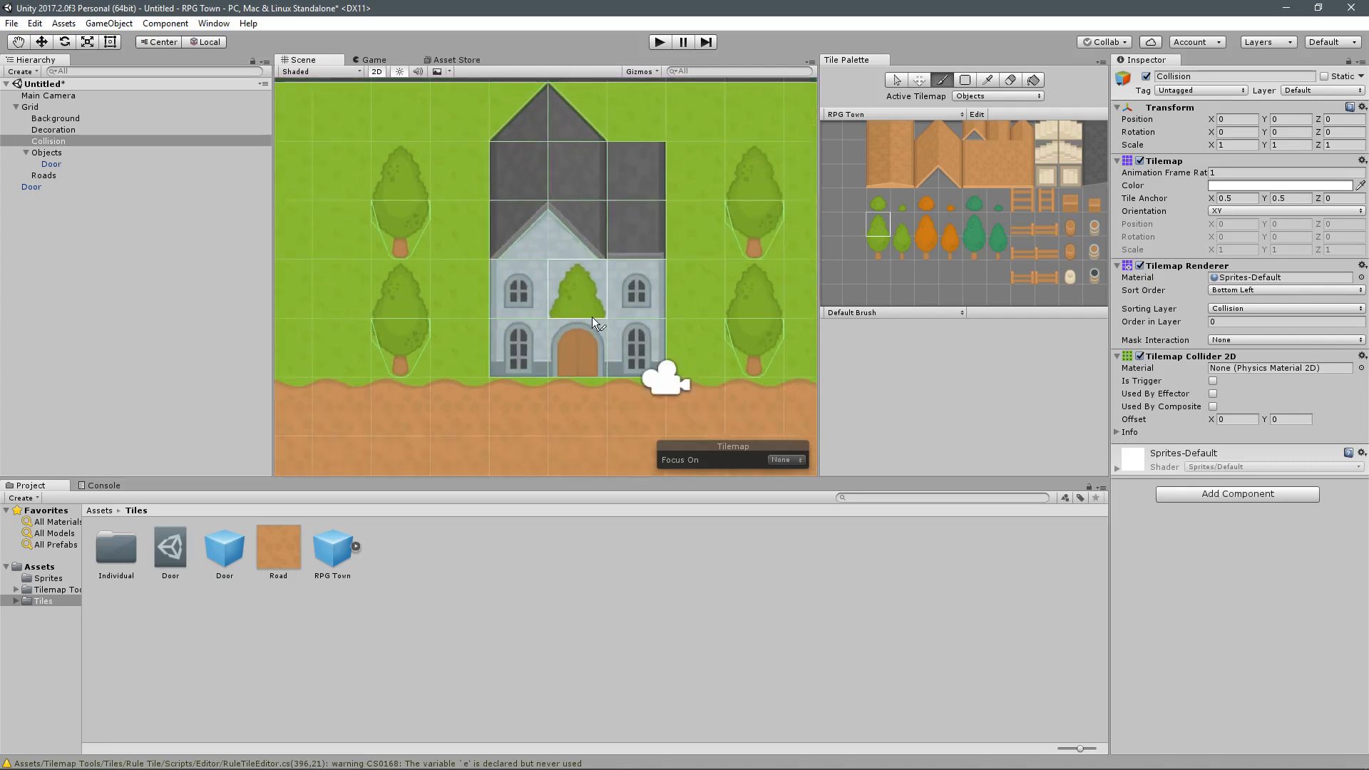
left_click(1213, 498)
type("compo")
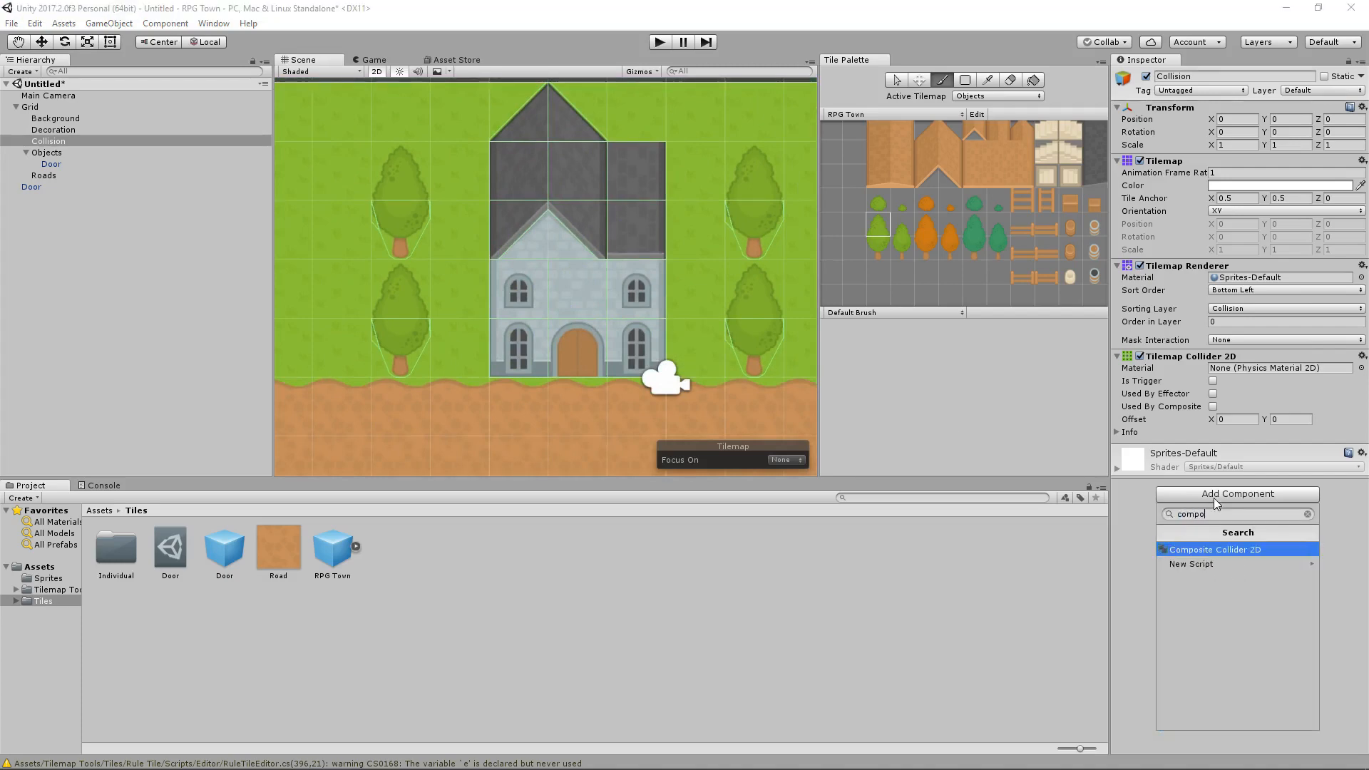
key("Return")
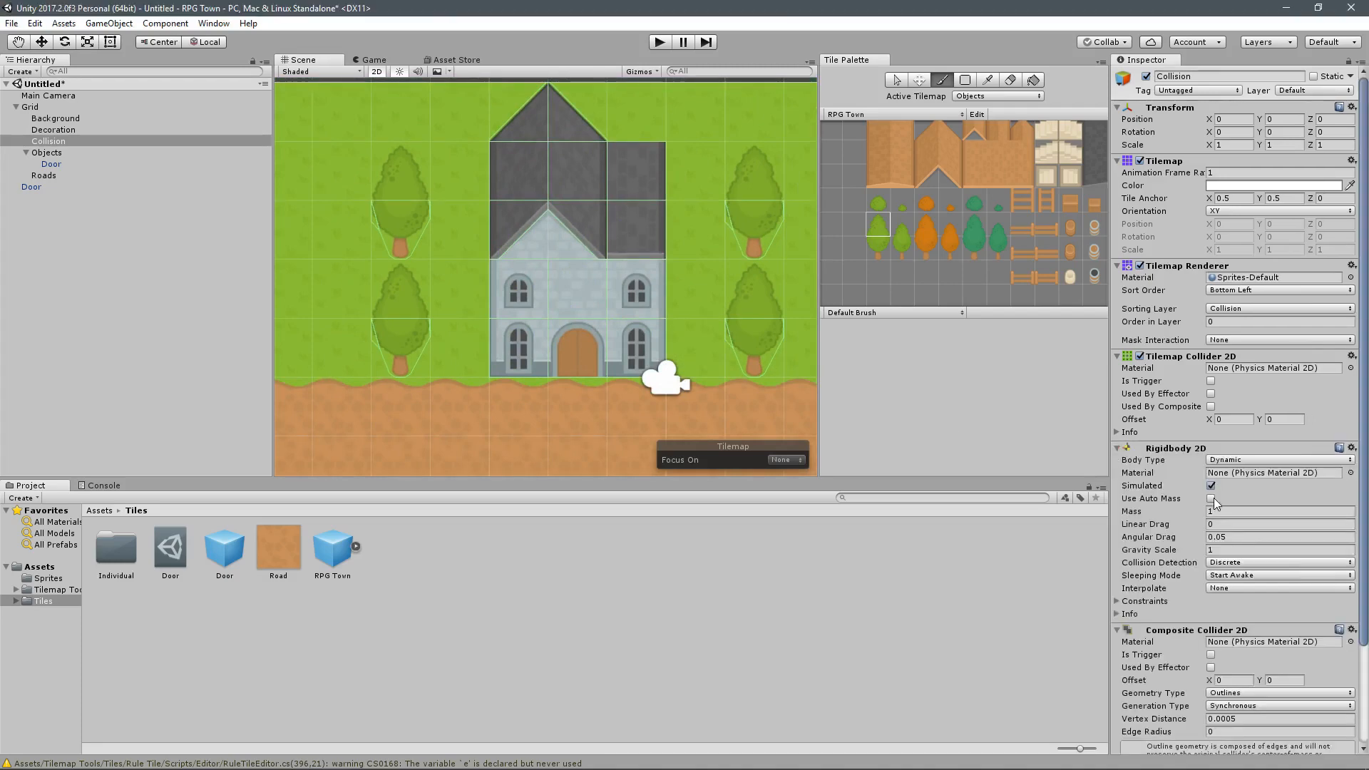
scroll(1211, 289, "down", 4)
left_click(1211, 288)
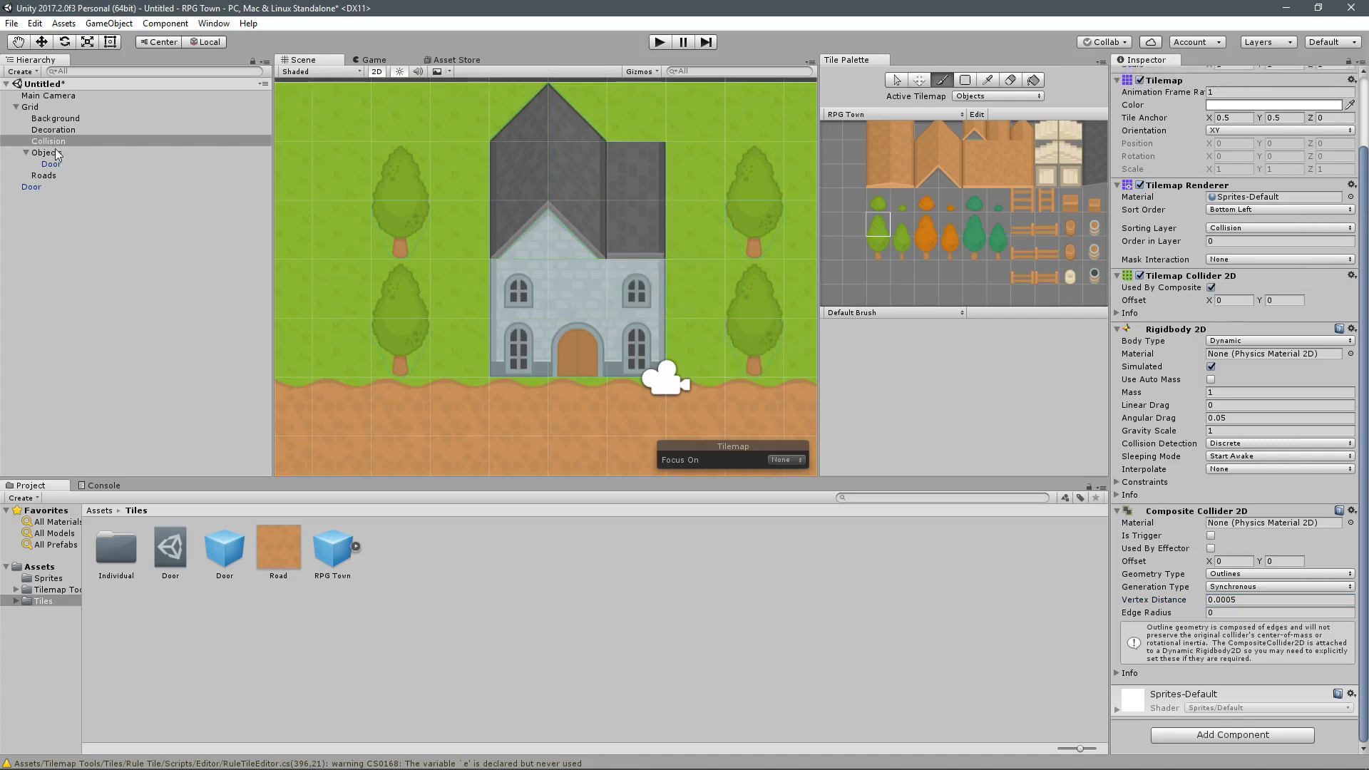
Step: Set the Edge Radius of the Collision tilemap's Composite Collider 2D to 0.05
scroll(479, 266, "up", 8)
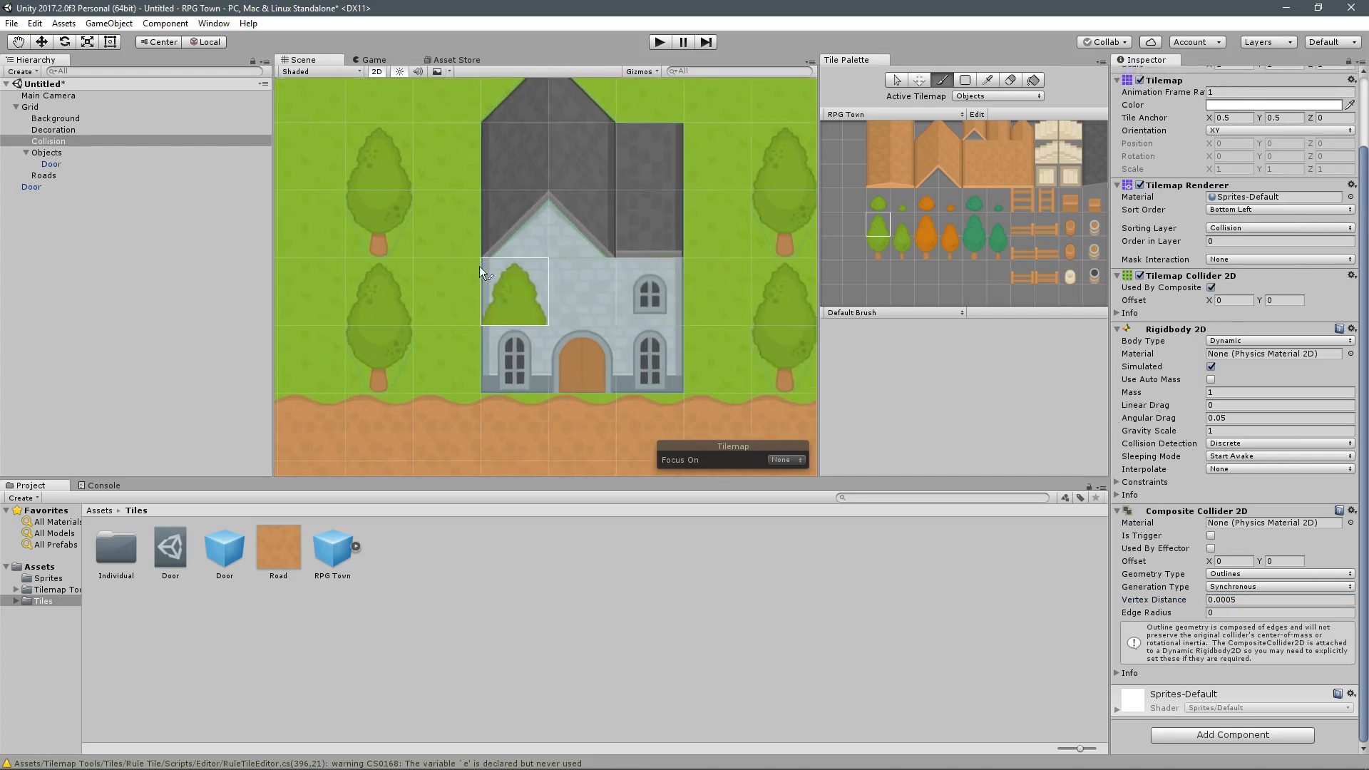
scroll(451, 220, "up", 2)
left_click(1166, 612)
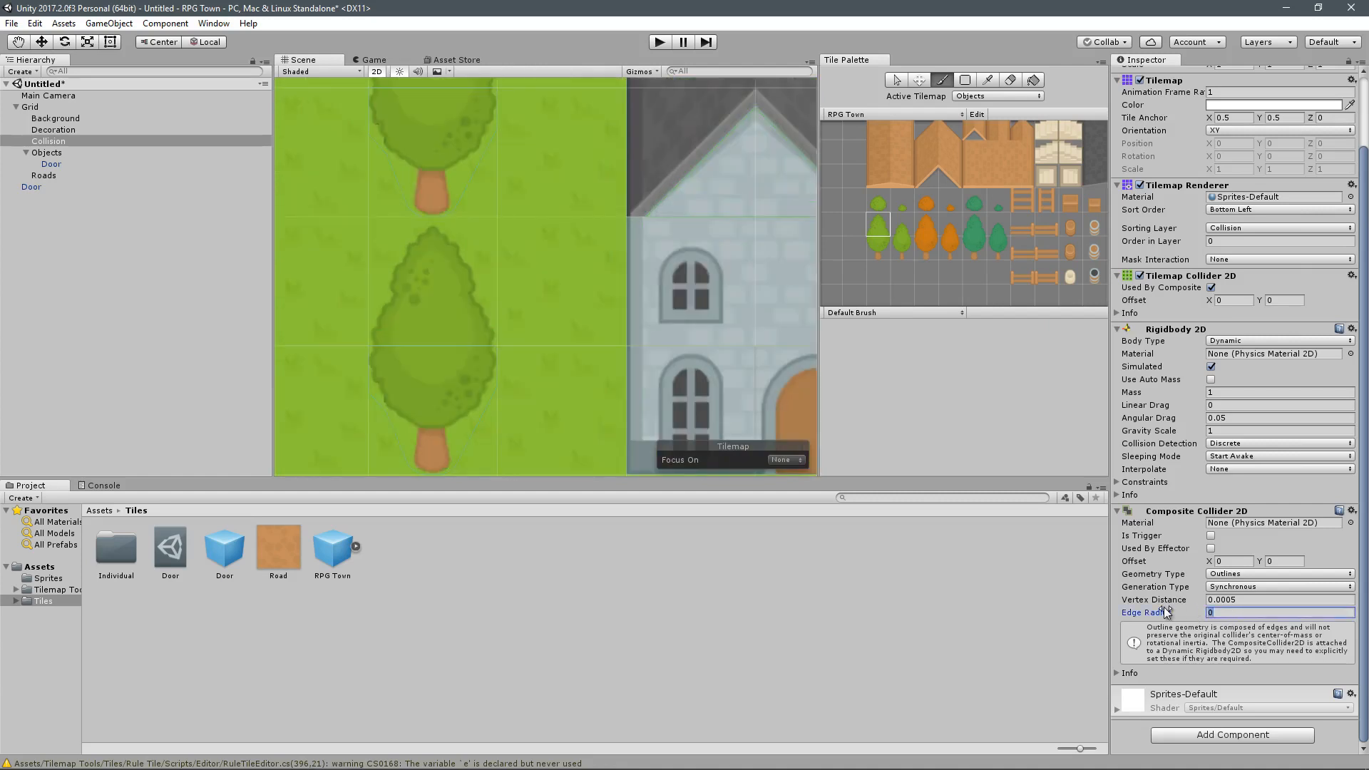
type("0.05")
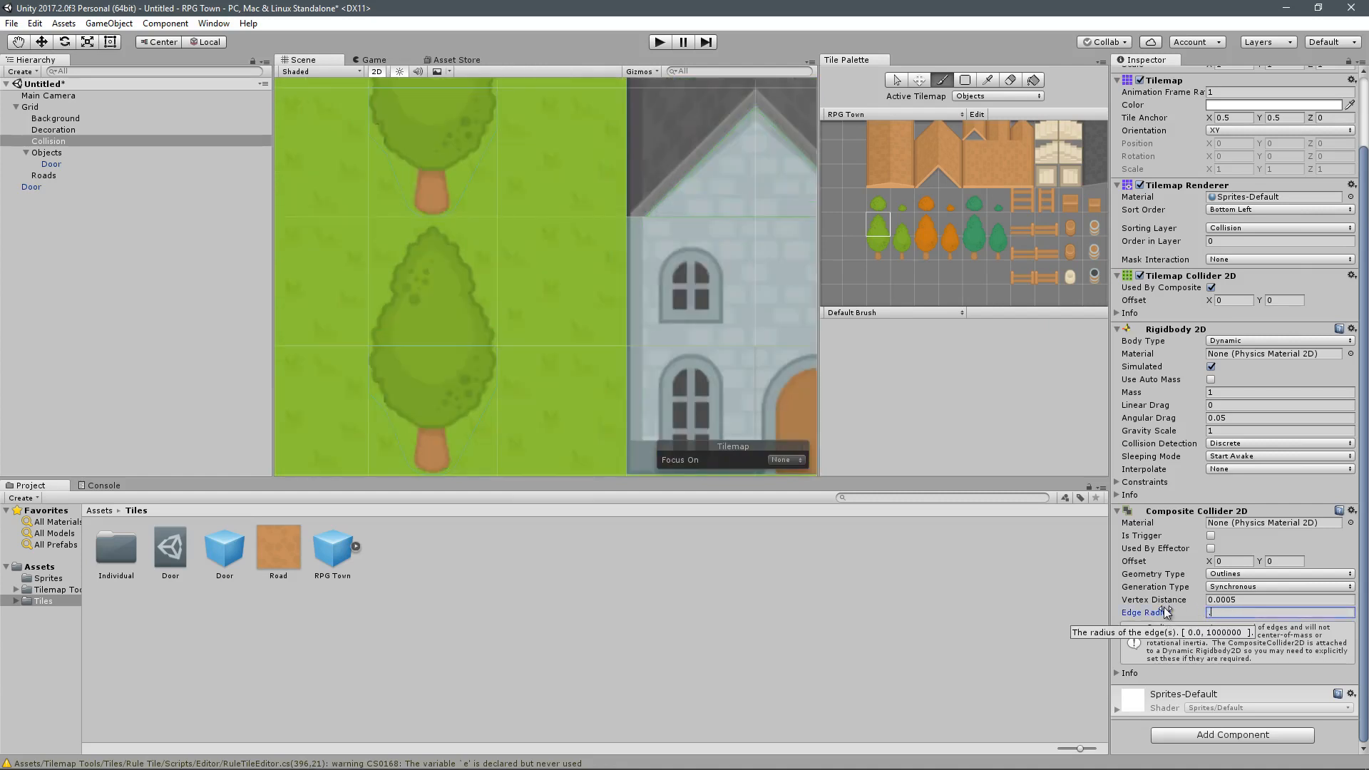
Step: Examine the composite collider's outlines around the house, its roof and the trees on both sides
scroll(661, 388, "down", 6)
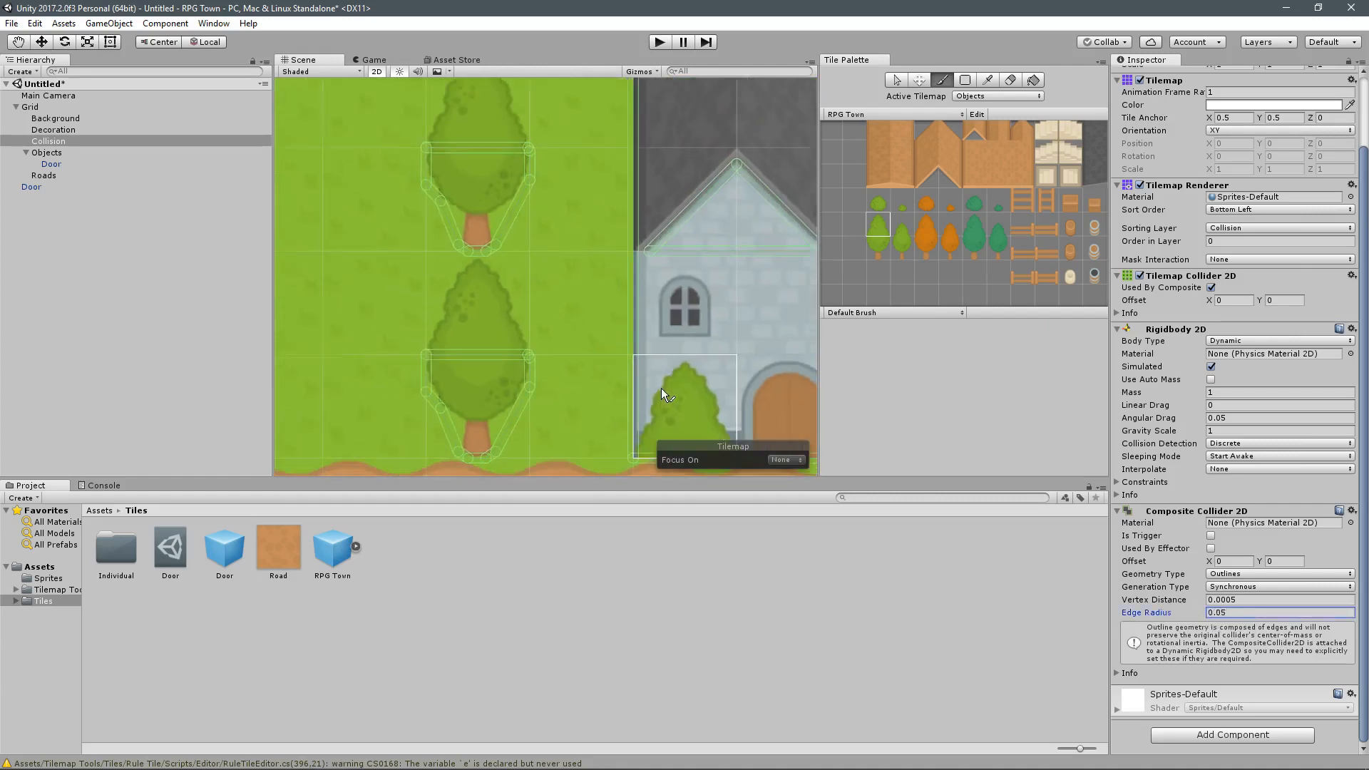
middle_click_drag(677, 326, 529, 266)
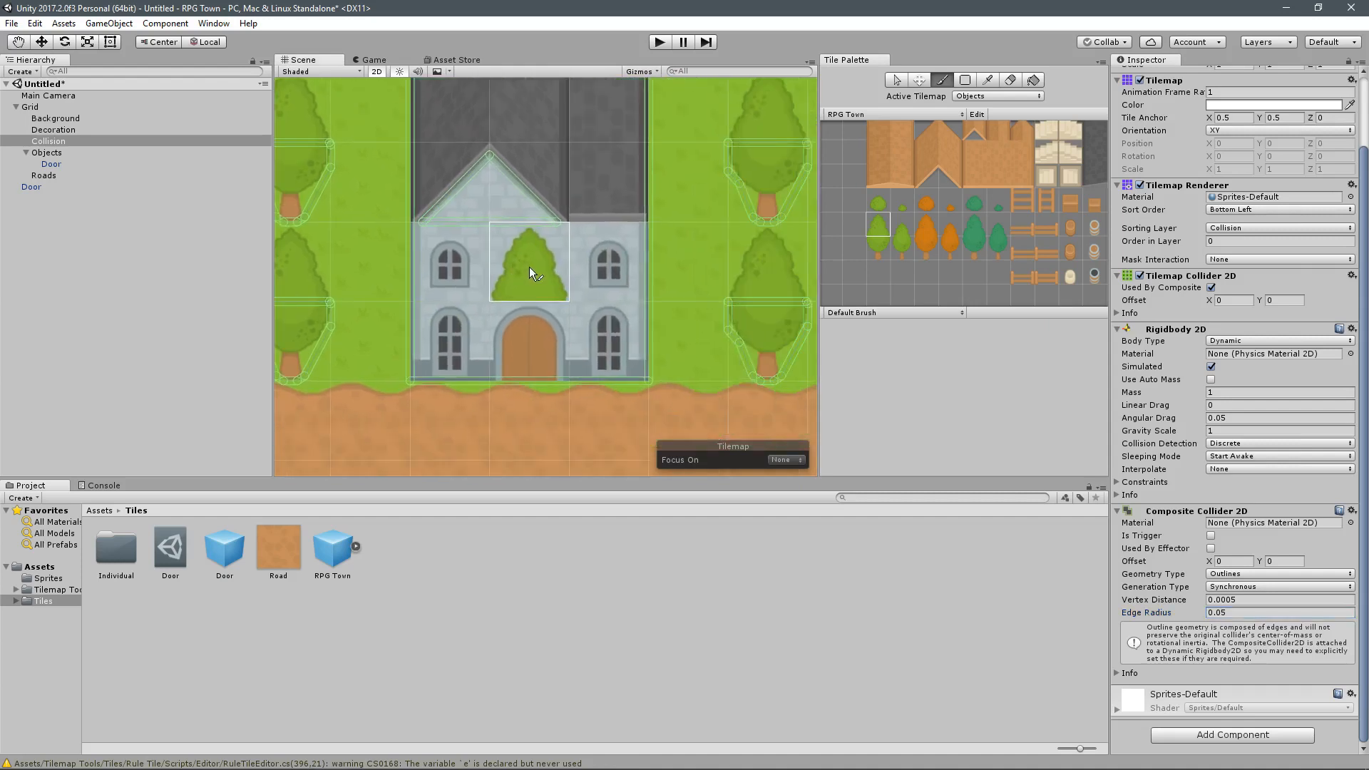
mouse_move(613, 306)
middle_mouse_down()
mouse_move(526, 225)
mouse_move(584, 323)
middle_mouse_up()
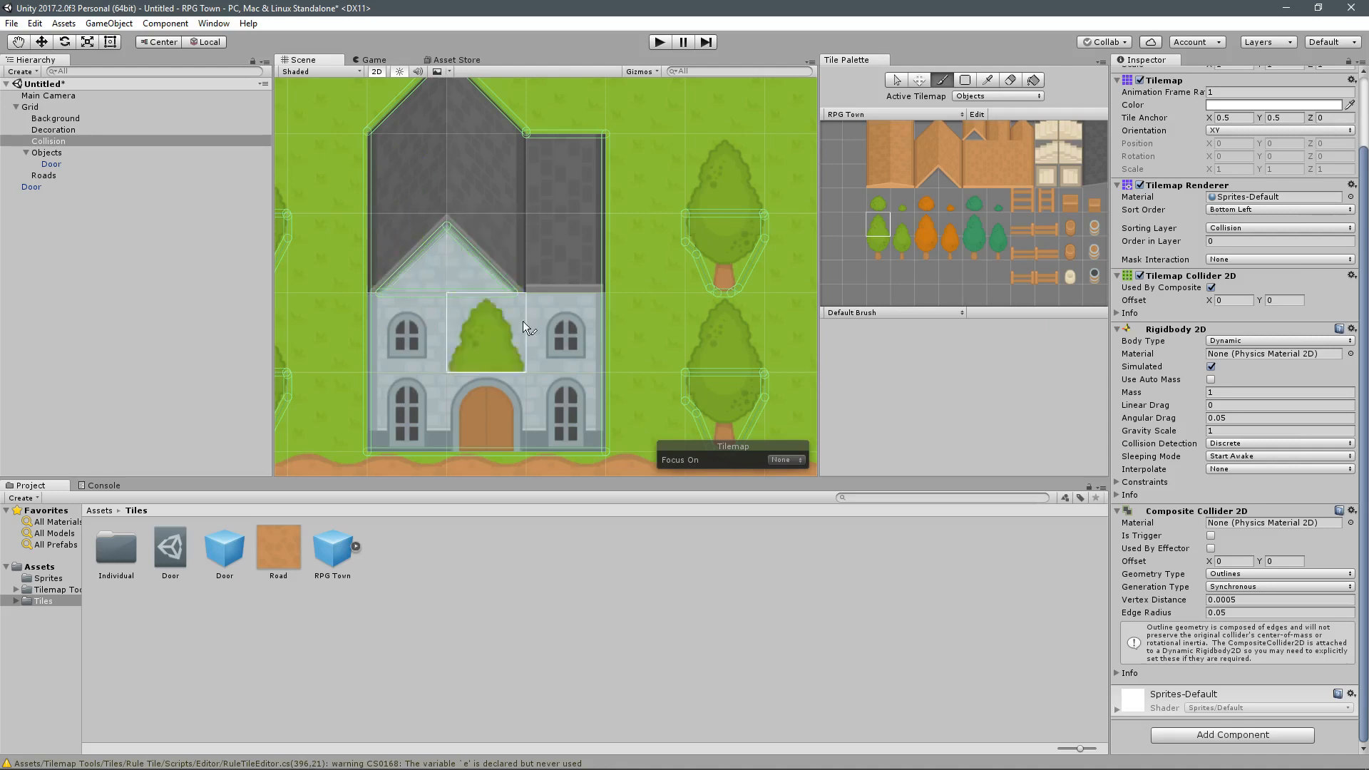
middle_click_drag(442, 286, 595, 297)
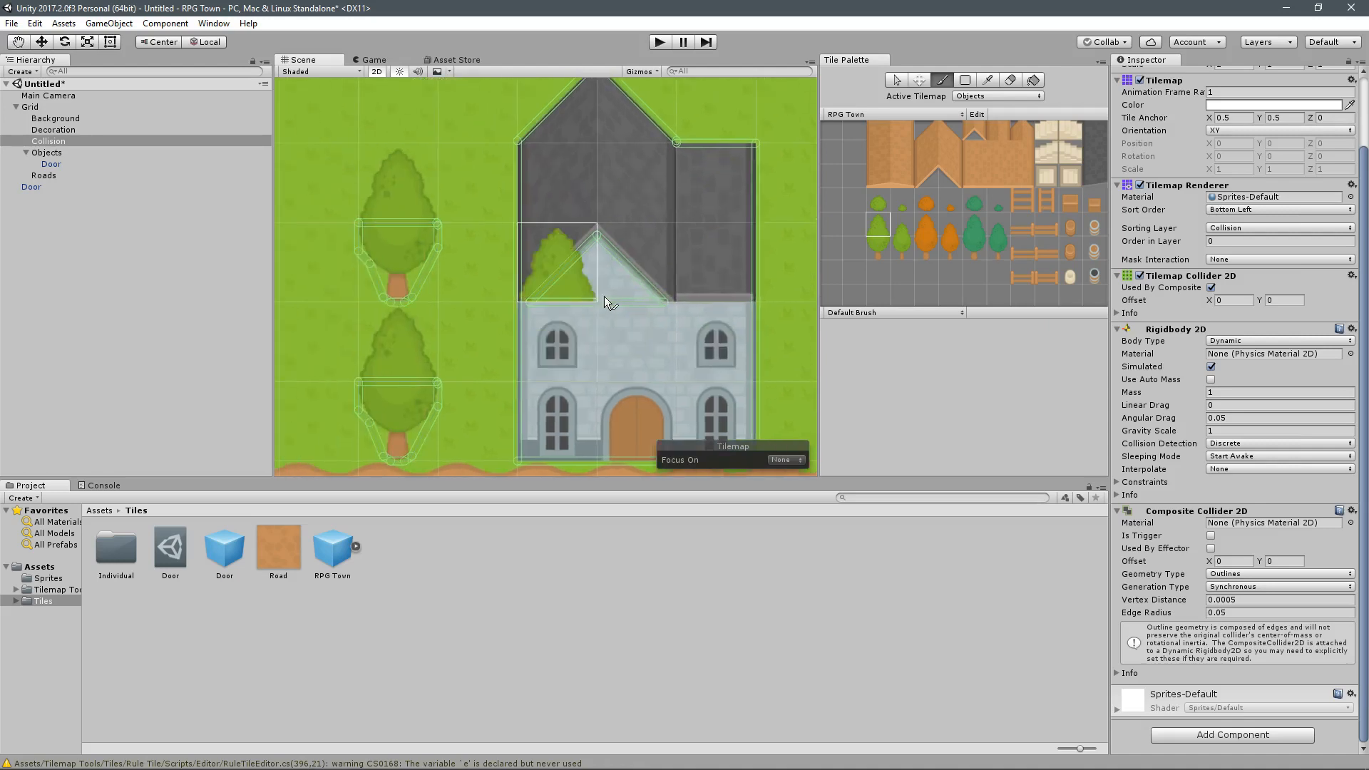
middle_click_drag(579, 369, 454, 272)
scroll(453, 272, "down", 3)
scroll(453, 271, "down", 2)
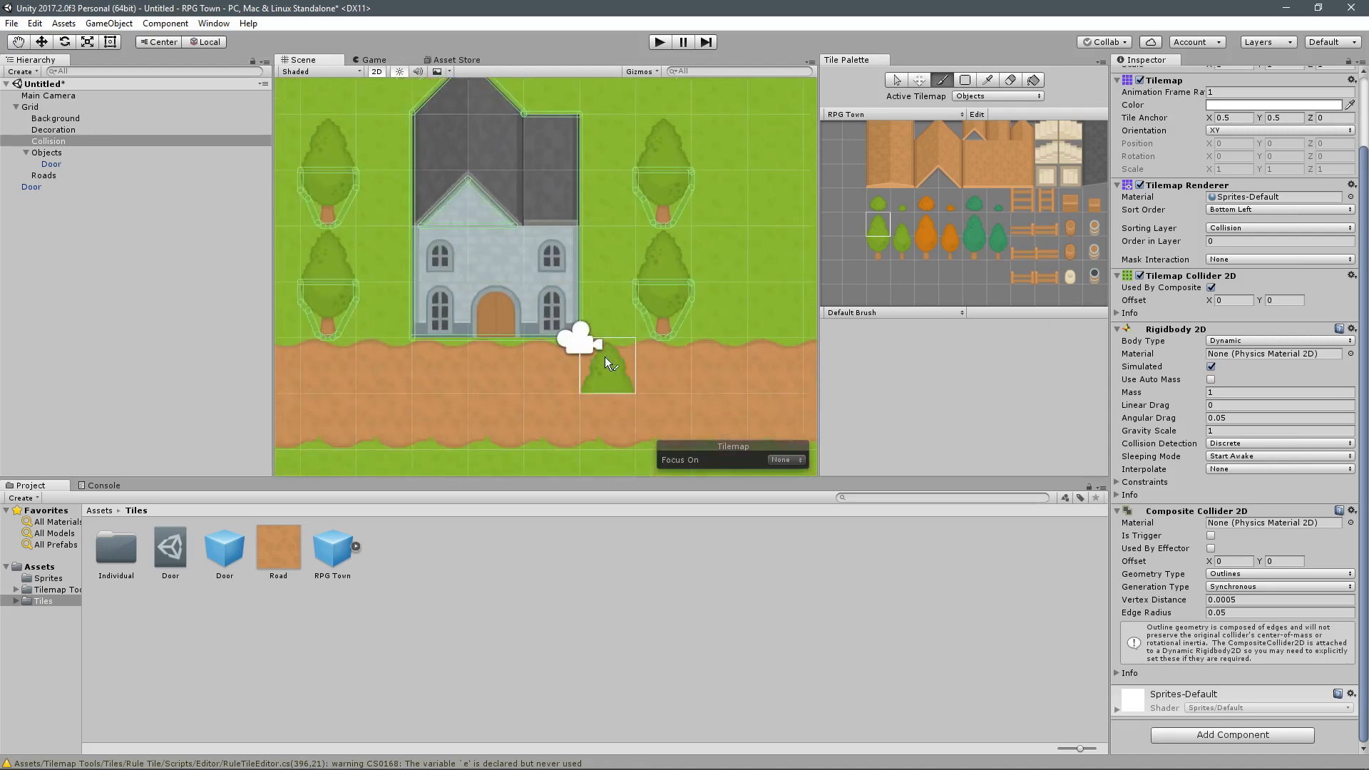
scroll(613, 371, "up", 4)
middle_click_drag(614, 370, 704, 389)
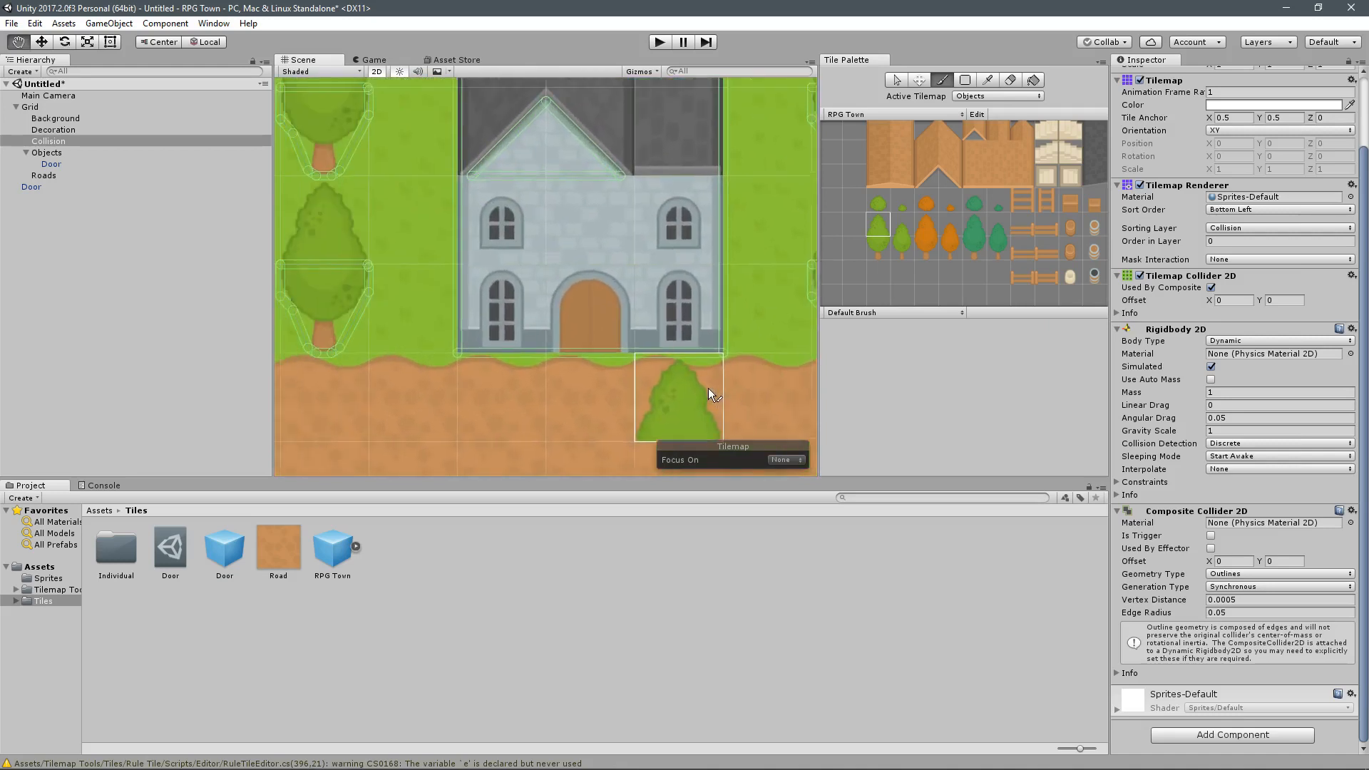
Step: Set the Composite Collider 2D's Edge Radius to 0.01 and check the collider outlines around the house and trees
scroll(695, 391, "up", 4)
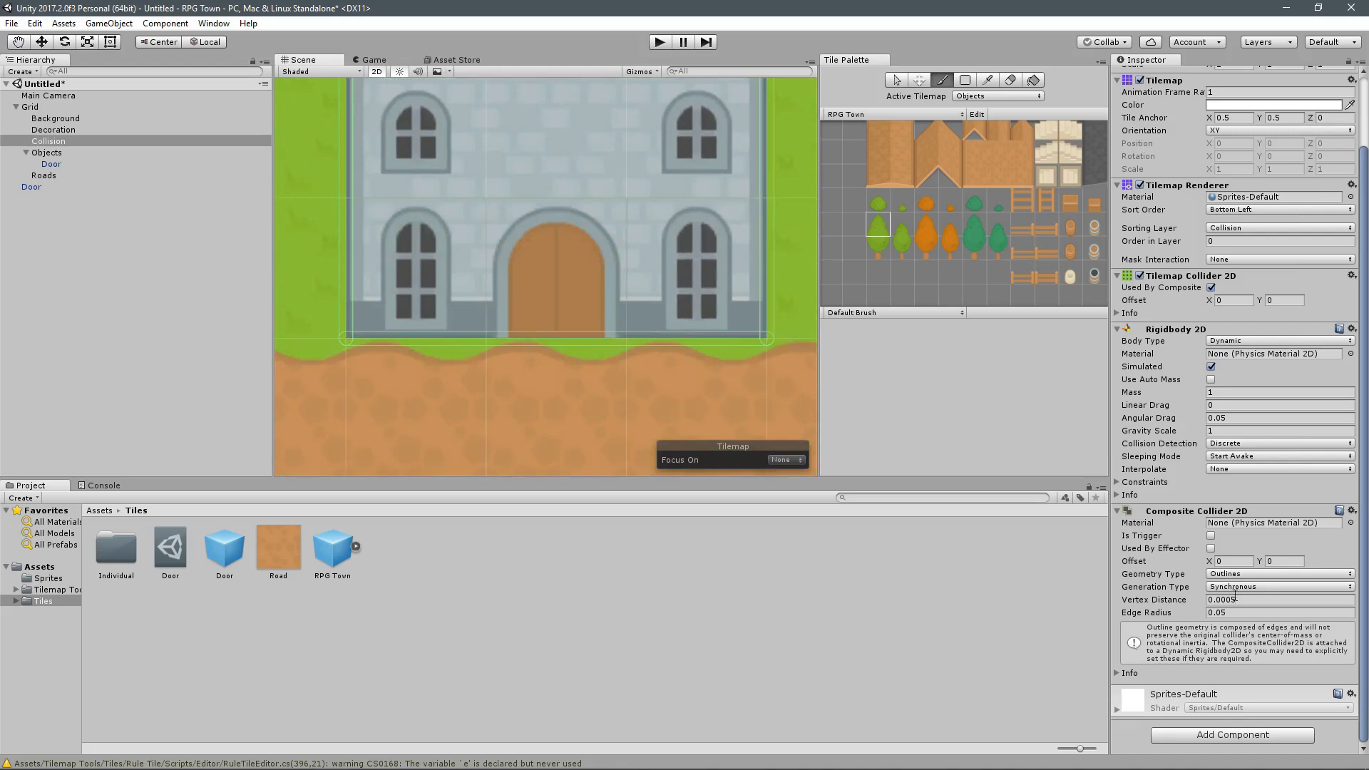
left_click(1177, 612)
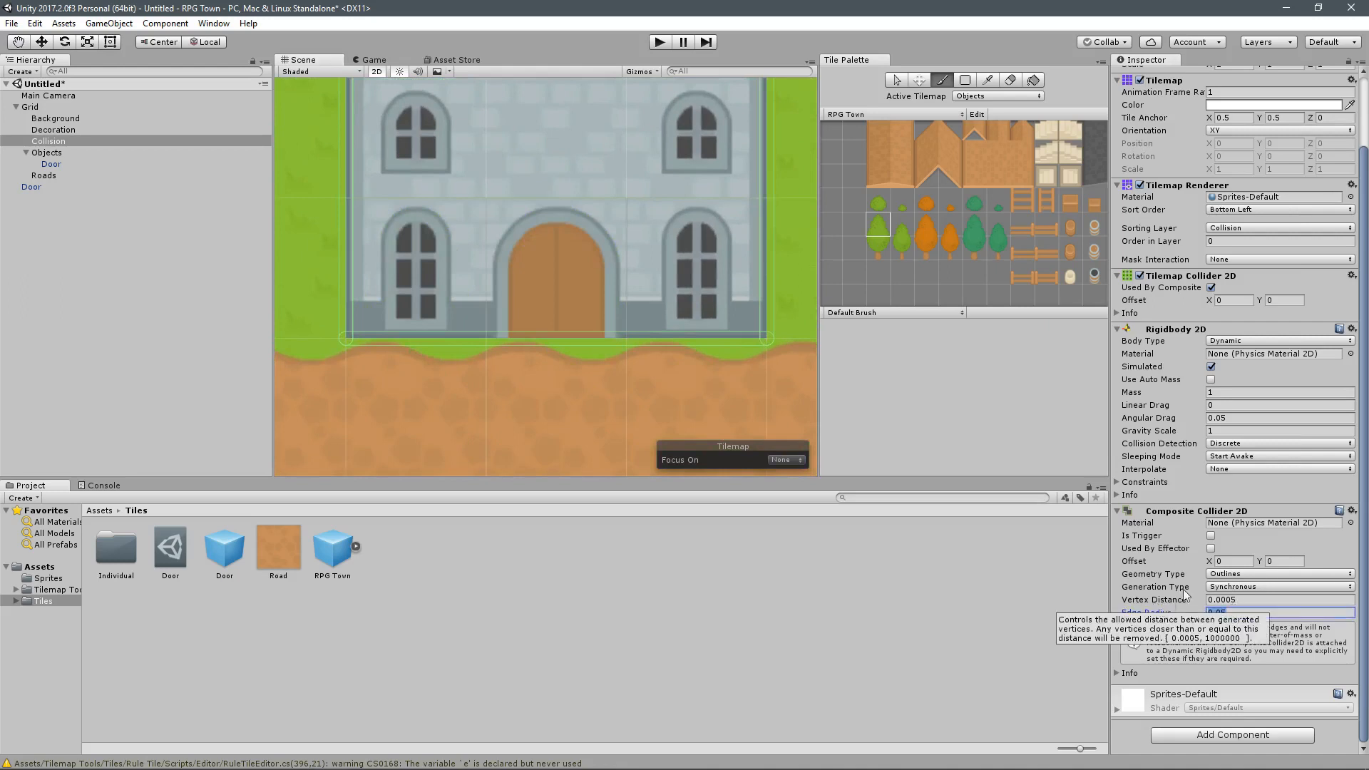
type("0.01")
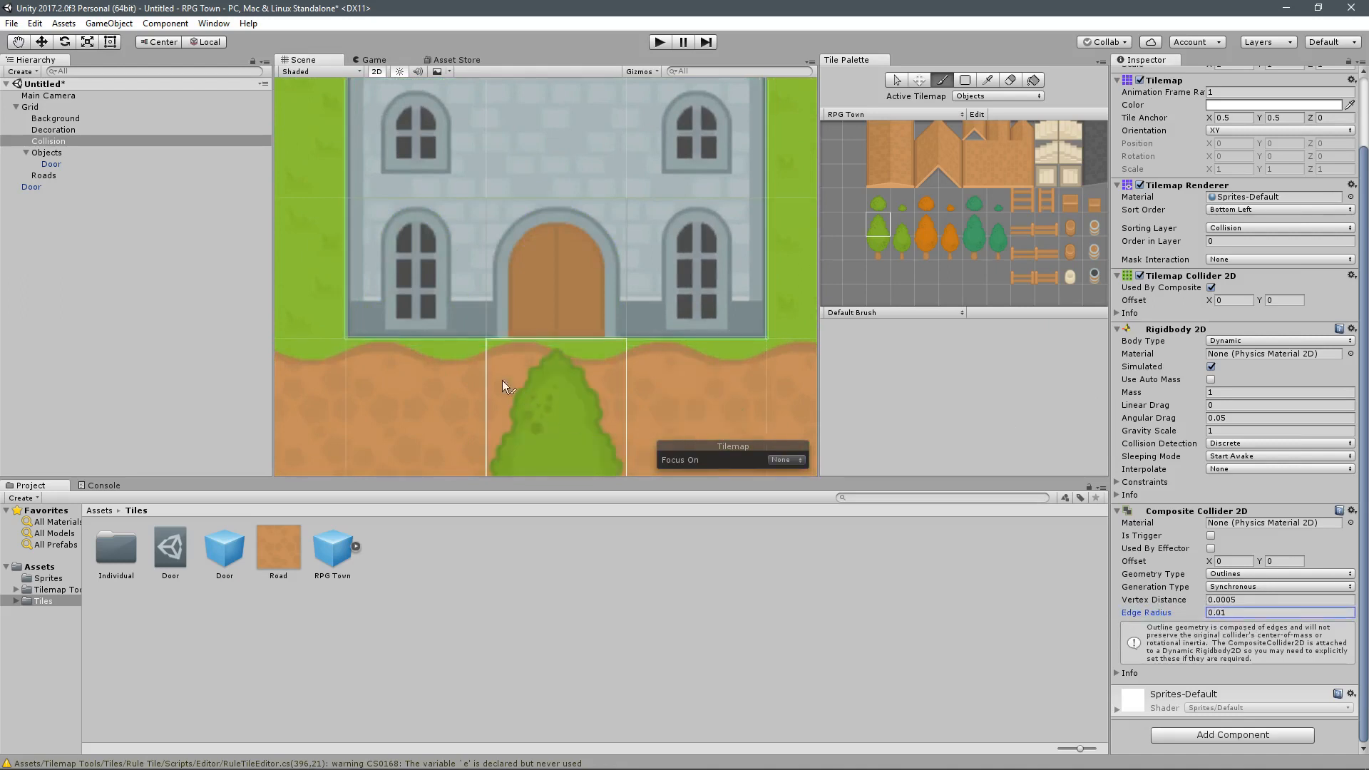
scroll(524, 319, "down", 5)
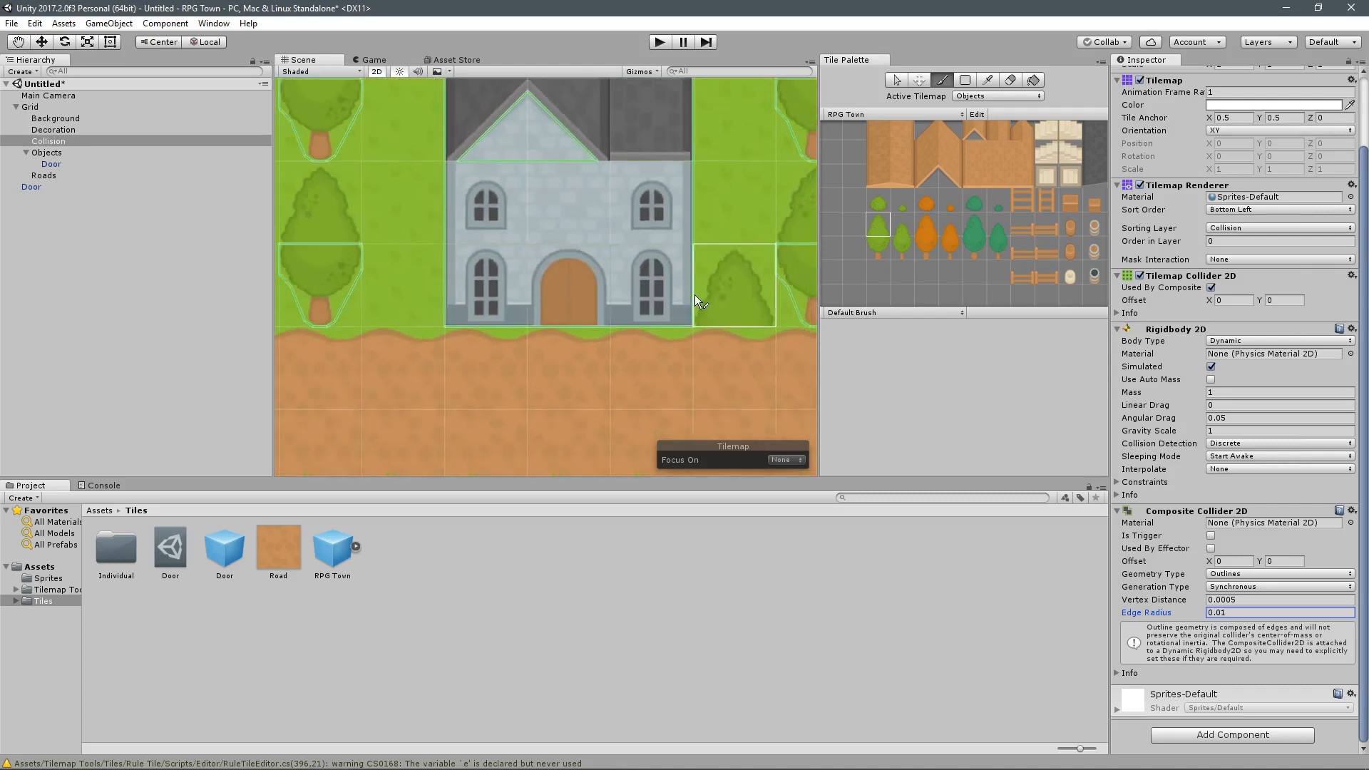
scroll(642, 323, "down", 5)
middle_click_drag(692, 321, 585, 391)
middle_click_drag(356, 312, 554, 324)
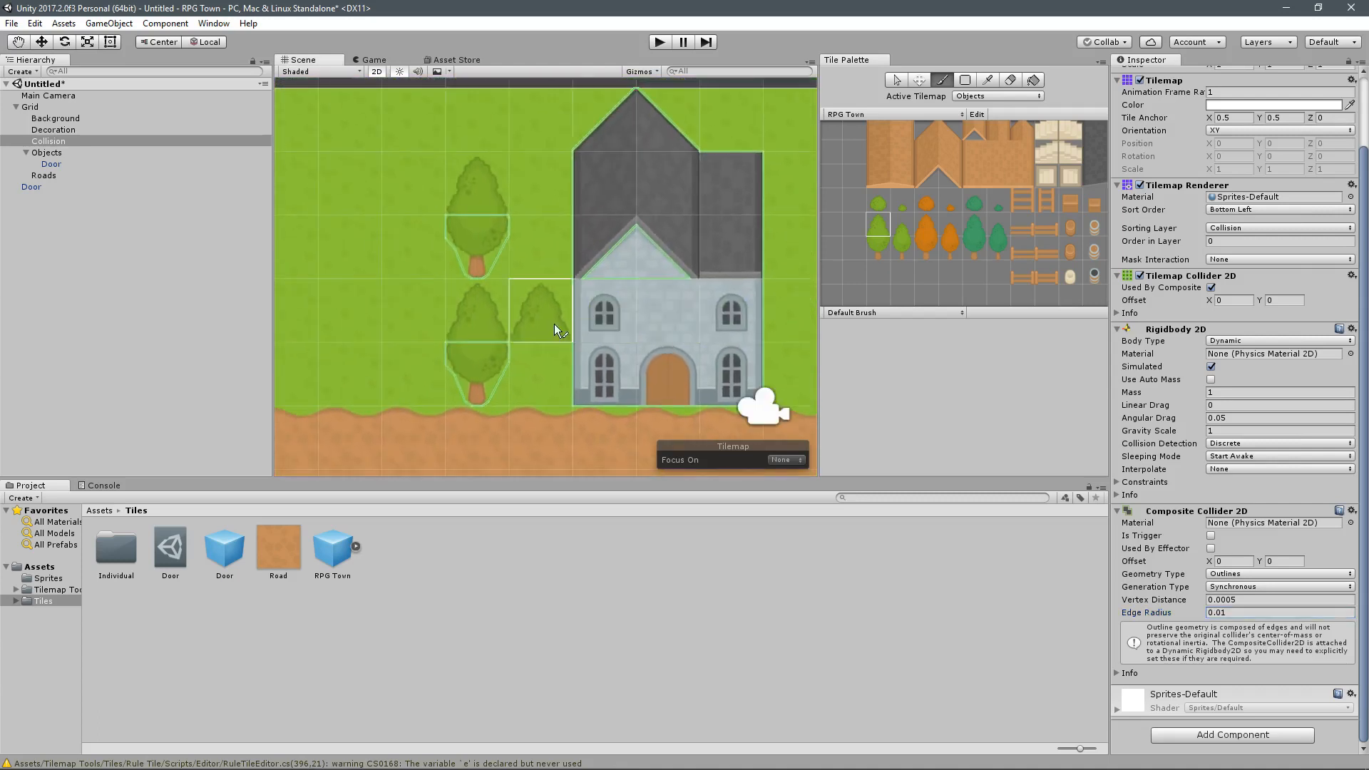
Step: Inspect the Box Collider 2D settings of the Door under the Objects tilemap and select the Roads tilemap
scroll(554, 324, "up", 9)
scroll(627, 324, "down", 2)
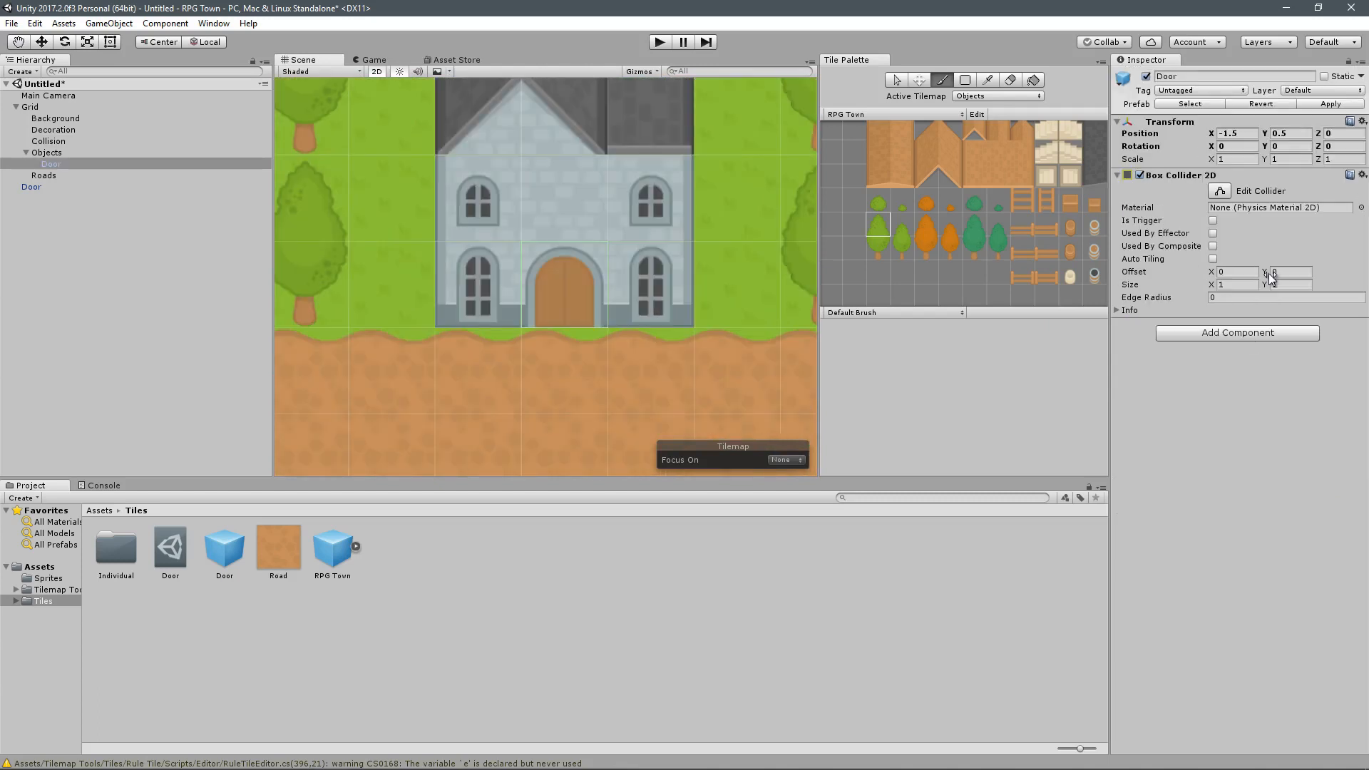
left_click_drag(1269, 278, 1270, 279)
left_click(44, 174)
scroll(514, 374, "down", 10)
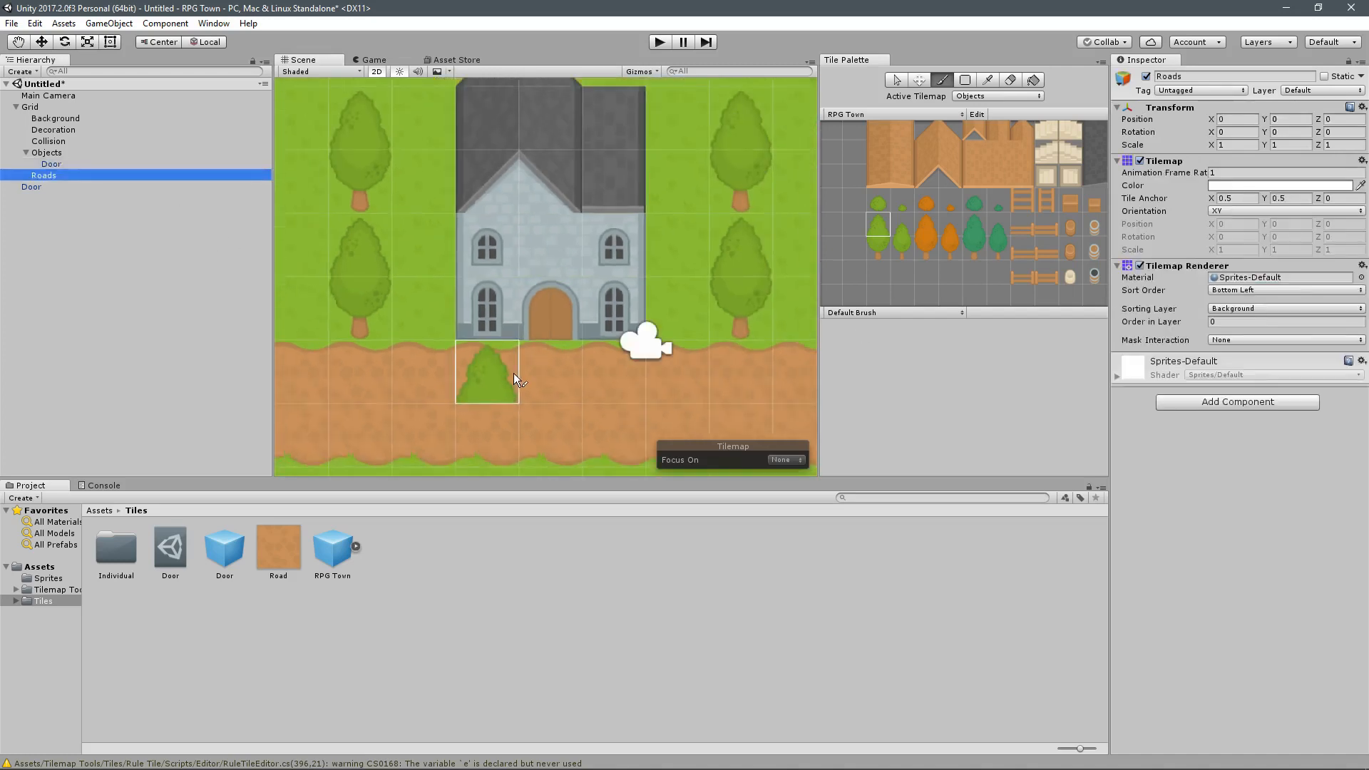
Step: Paint the 3×3-tile water pond from the RPG Town palette onto the Collision tilemap, in the grass left of the trees
scroll(512, 375, "up", 4)
middle_click_drag(512, 376, 713, 381)
left_click(998, 96)
left_click(1006, 136)
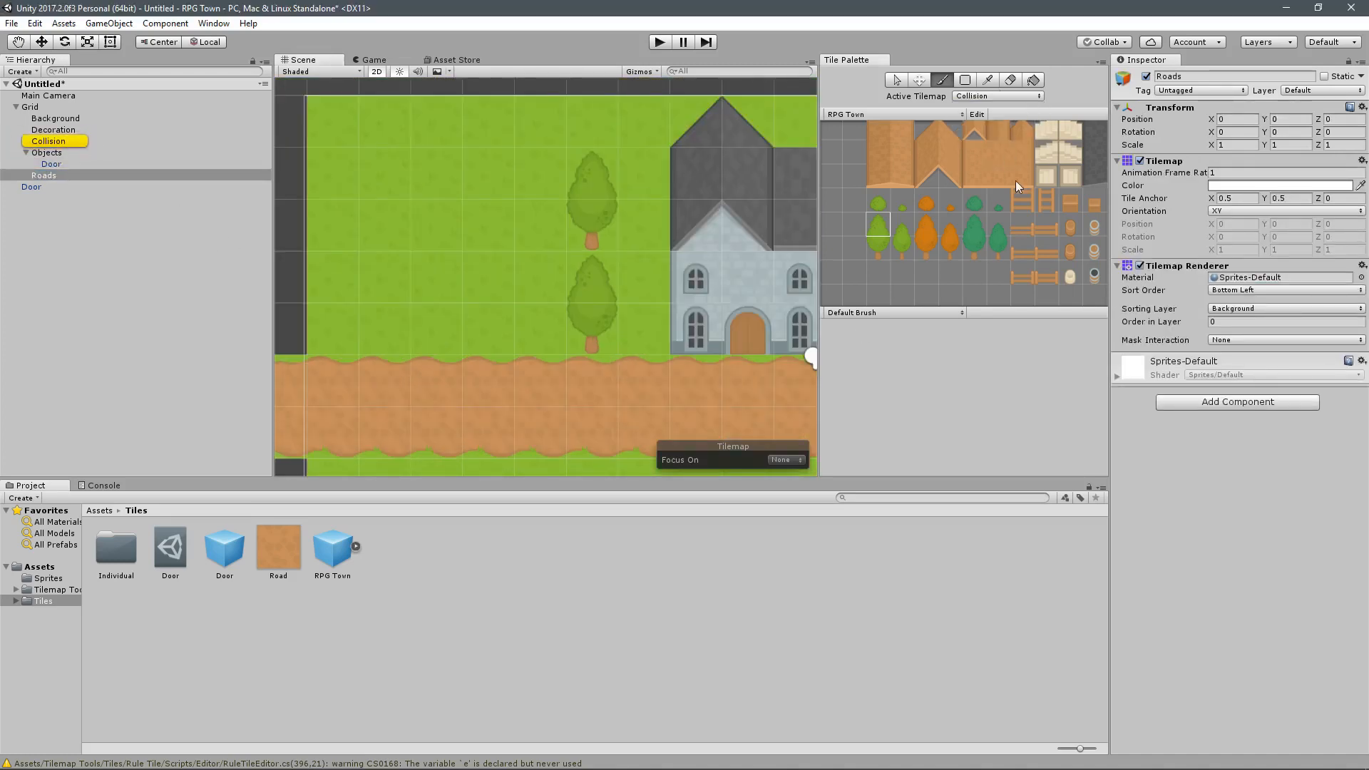
middle_click_drag(1016, 181, 910, 238)
left_click_drag(915, 173, 964, 220)
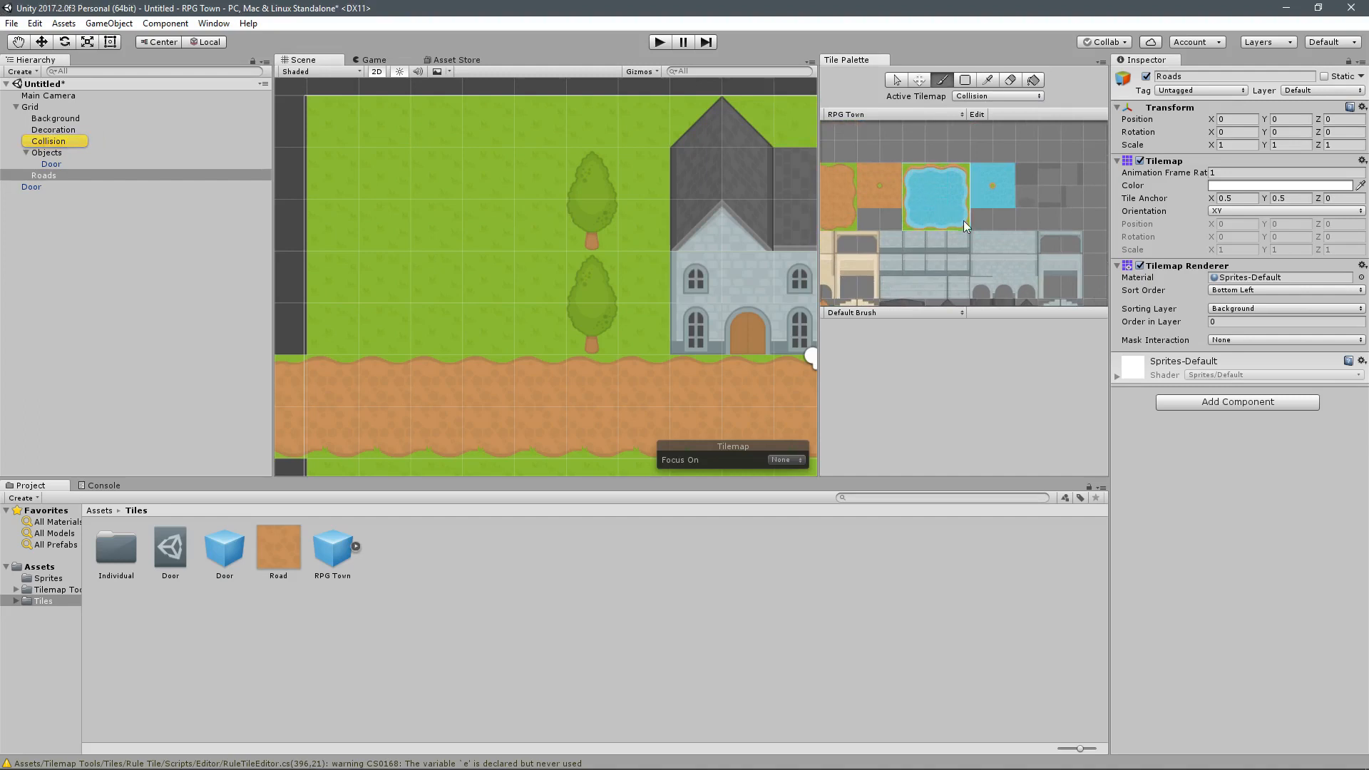
left_click(473, 263)
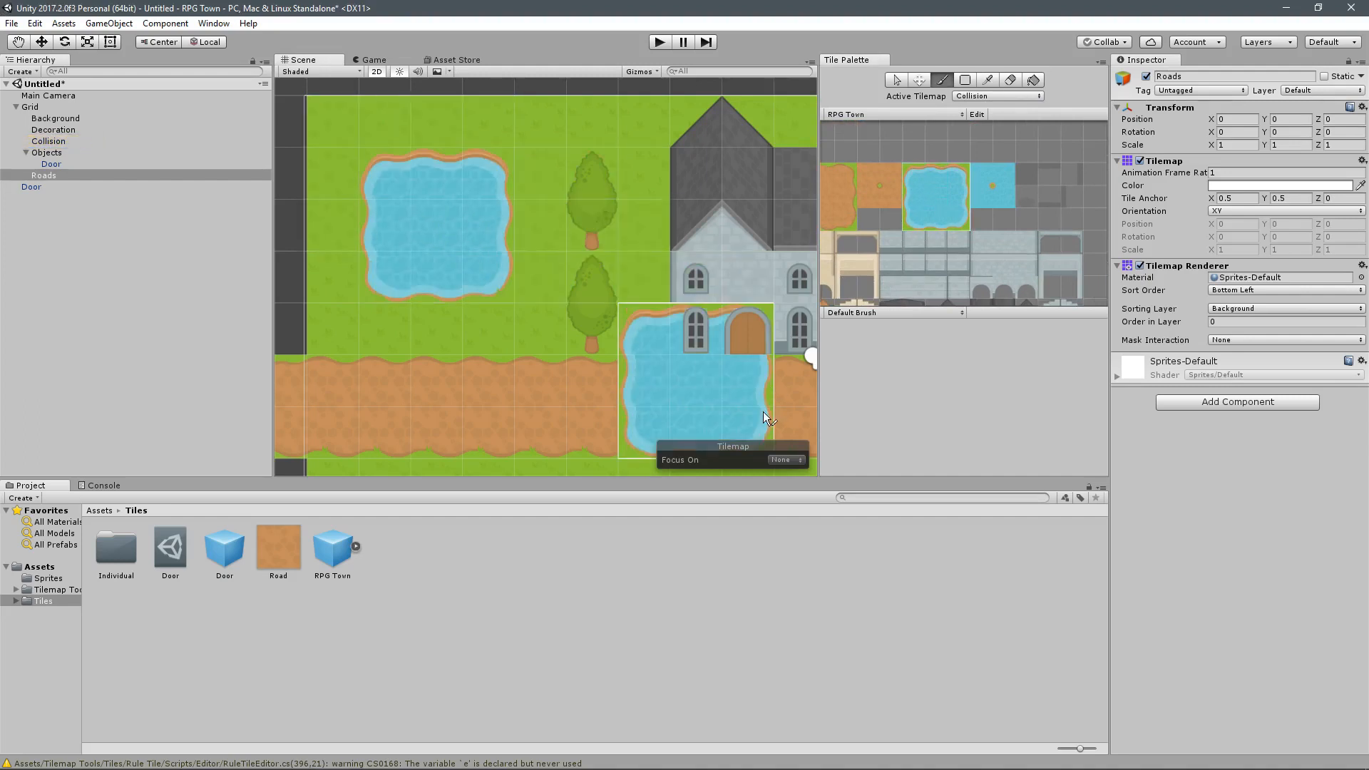
Step: Select the Collision tilemap and examine the collider outlines around the pond, trees and house
left_click(66, 141)
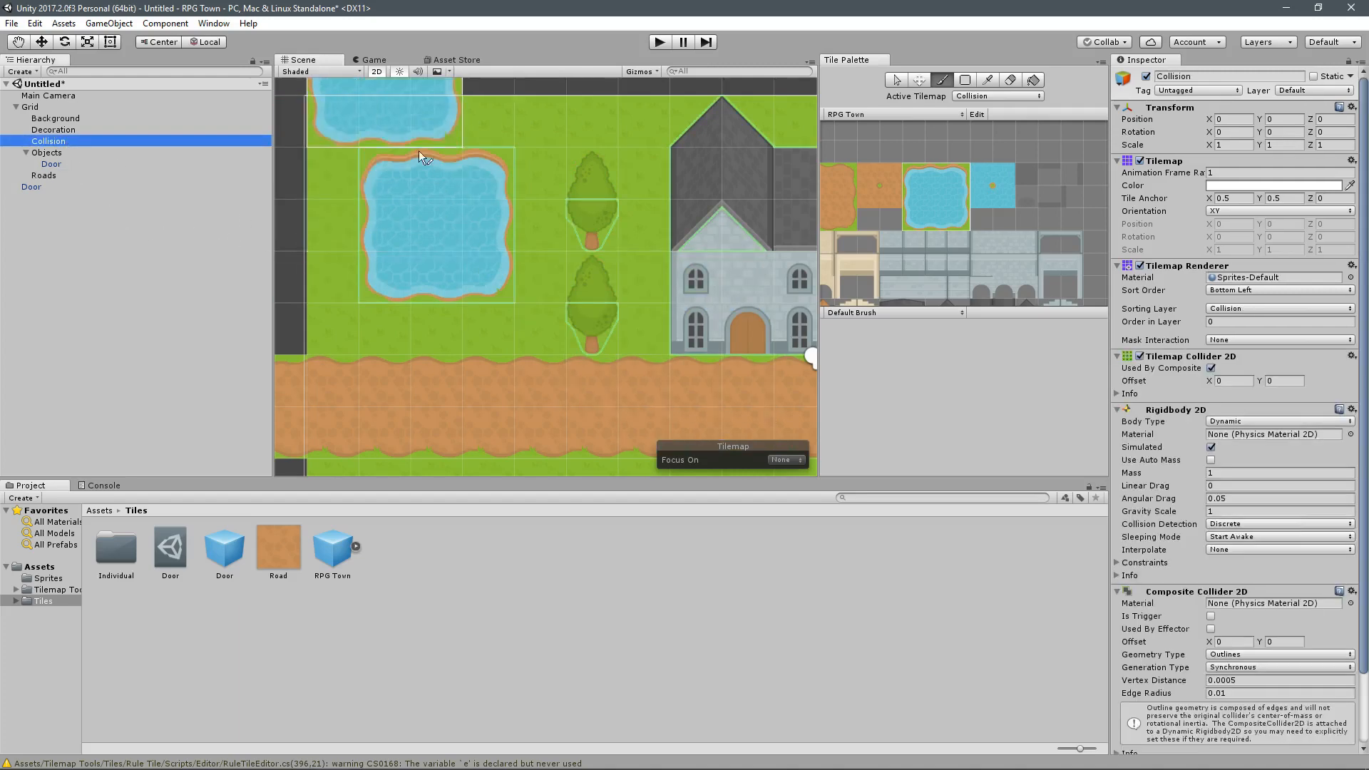
left_click(904, 79)
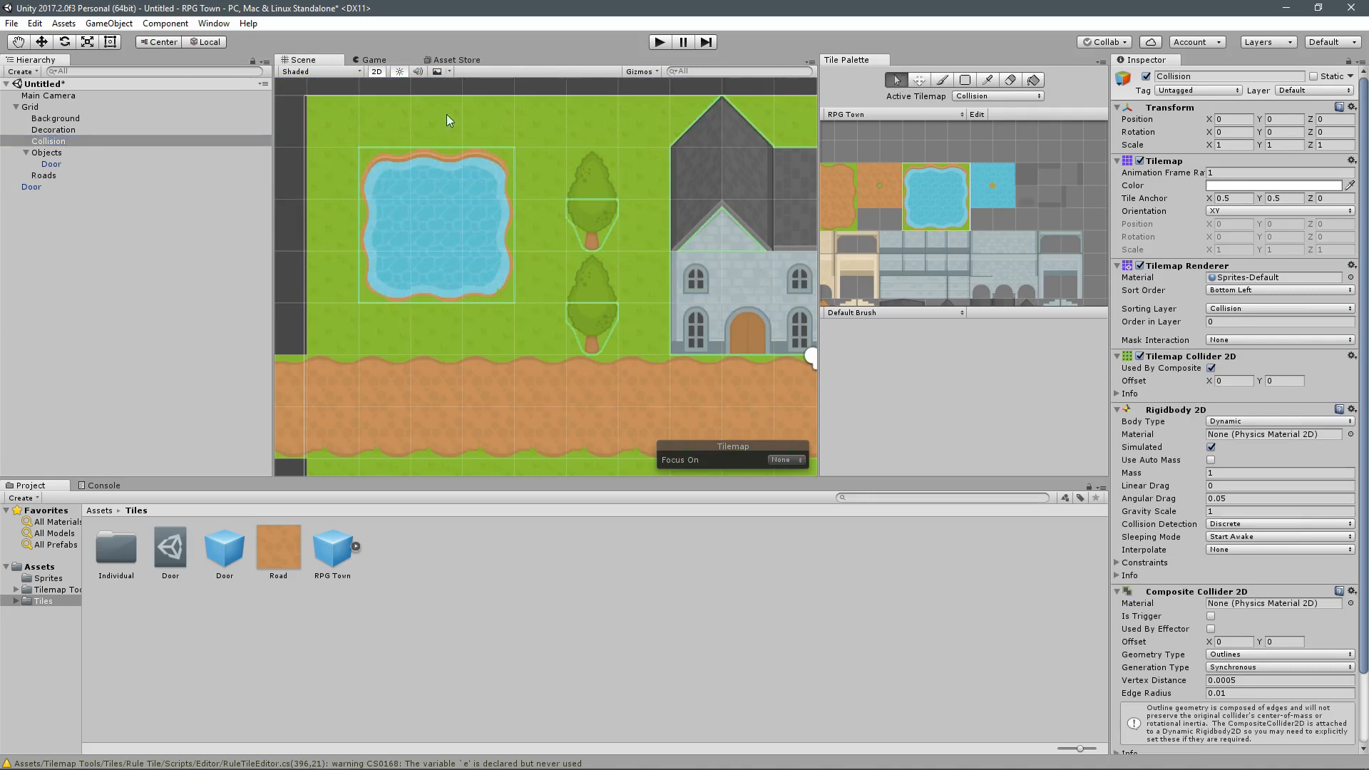
middle_click_drag(695, 303, 598, 284)
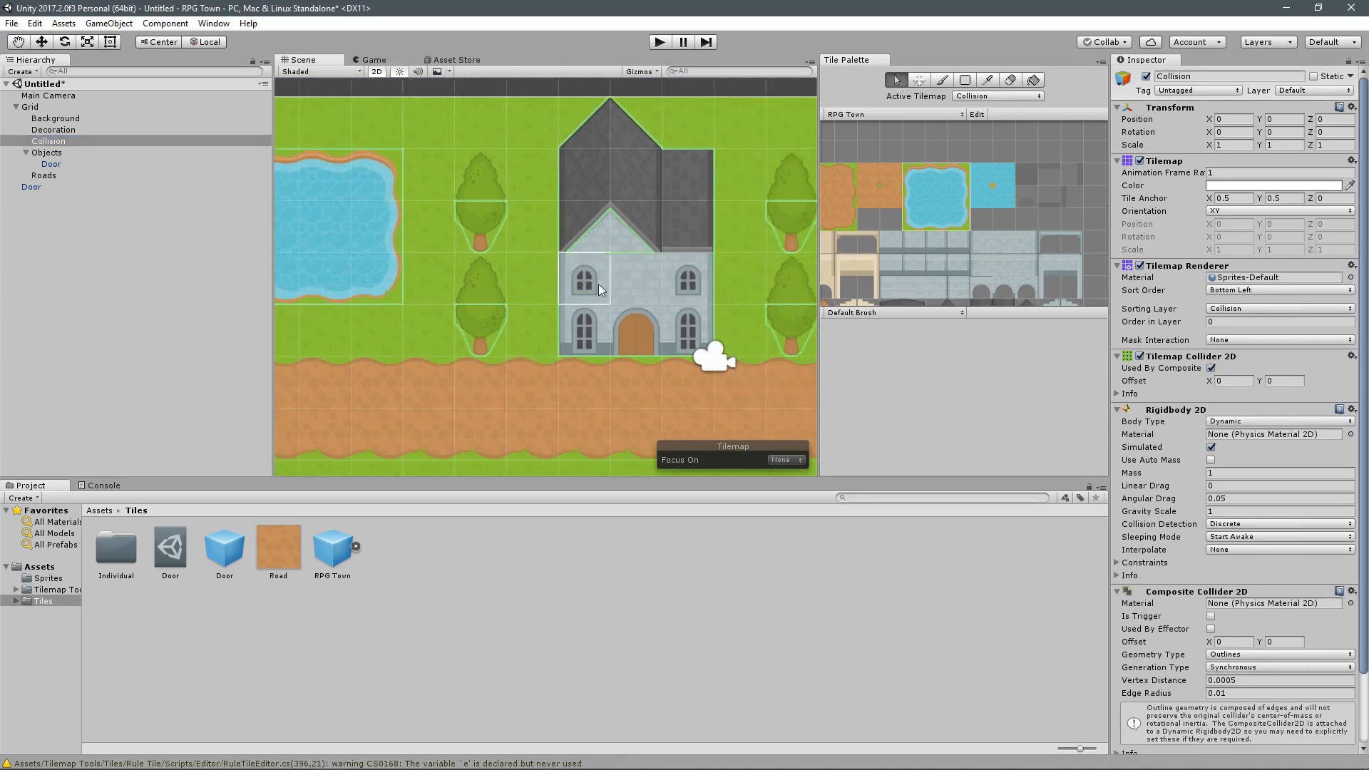
middle_click_drag(734, 268, 676, 257)
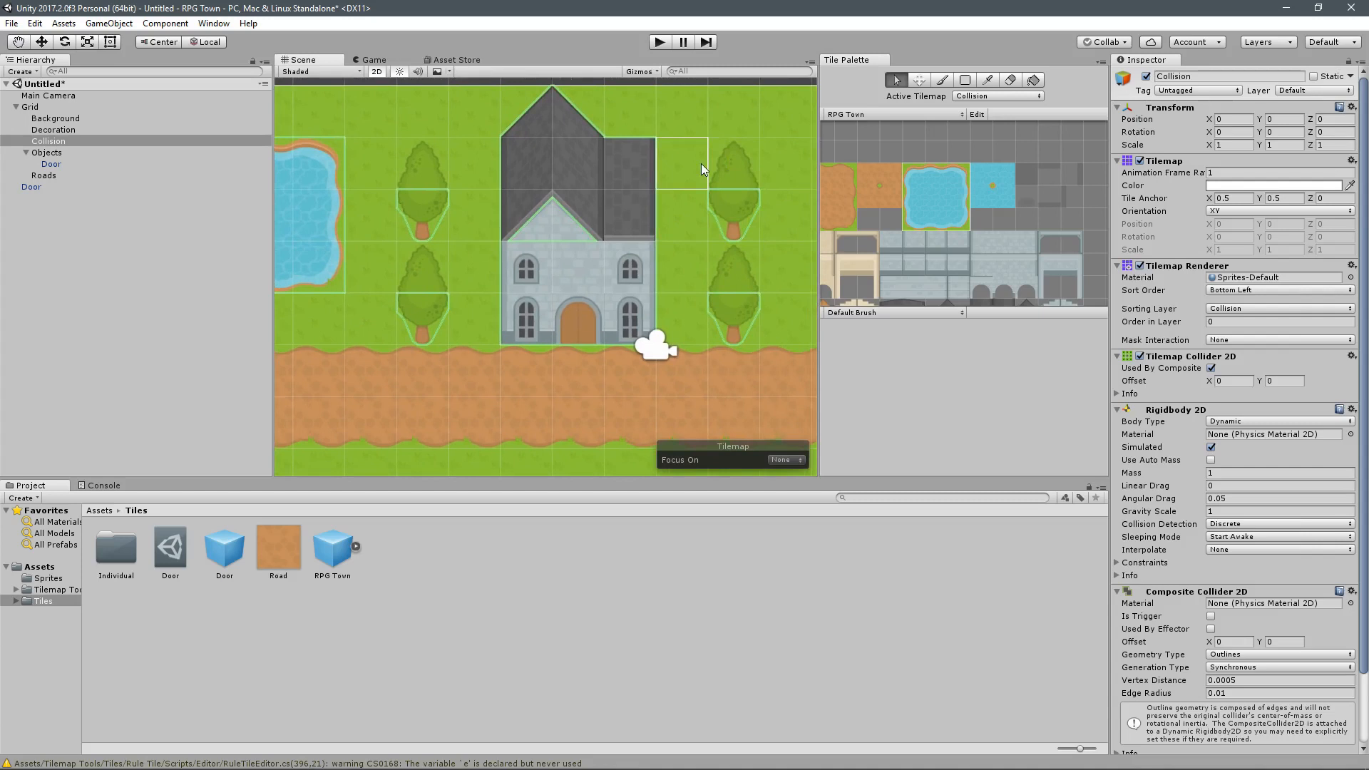
middle_click_drag(551, 100, 650, 118)
scroll(632, 278, "down", 3)
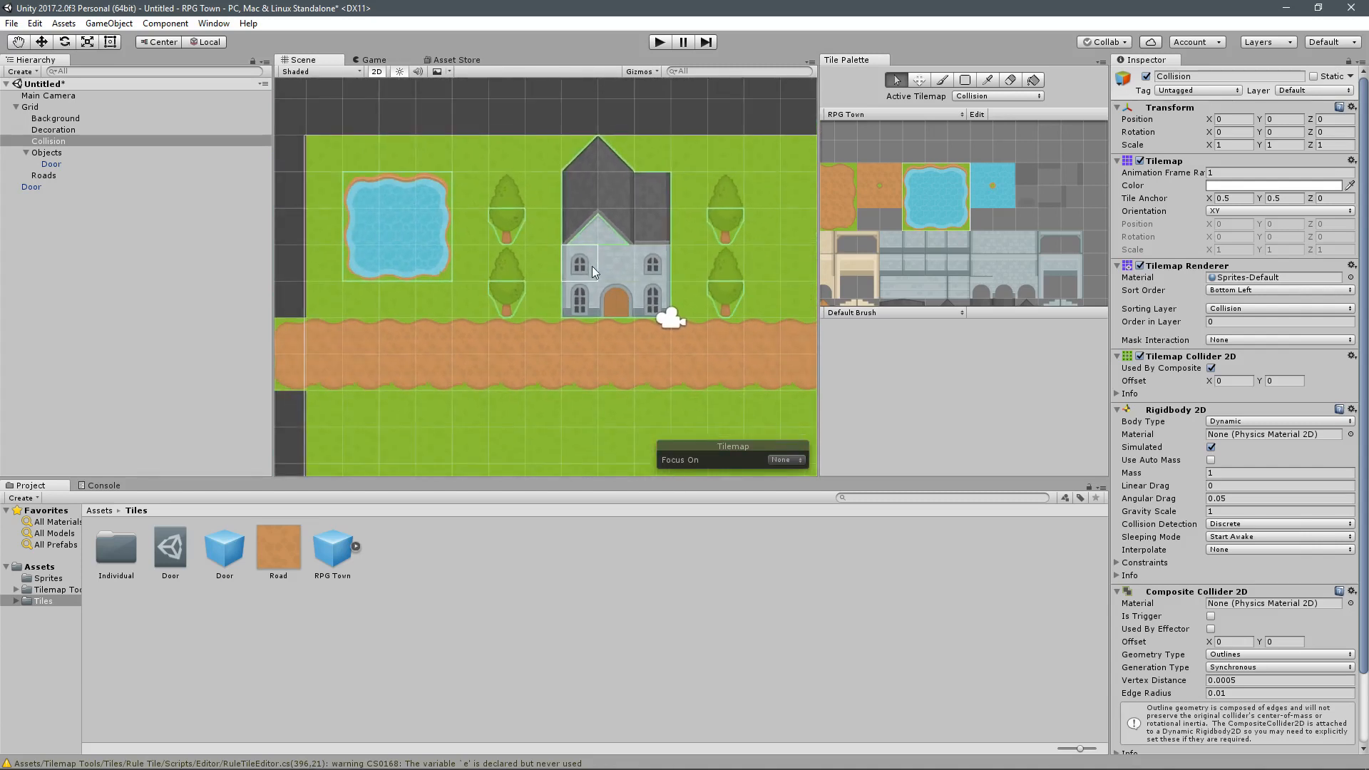
mouse_move(673, 349)
middle_mouse_down()
mouse_move(612, 344)
mouse_move(546, 307)
mouse_move(519, 339)
mouse_move(665, 341)
middle_mouse_up()
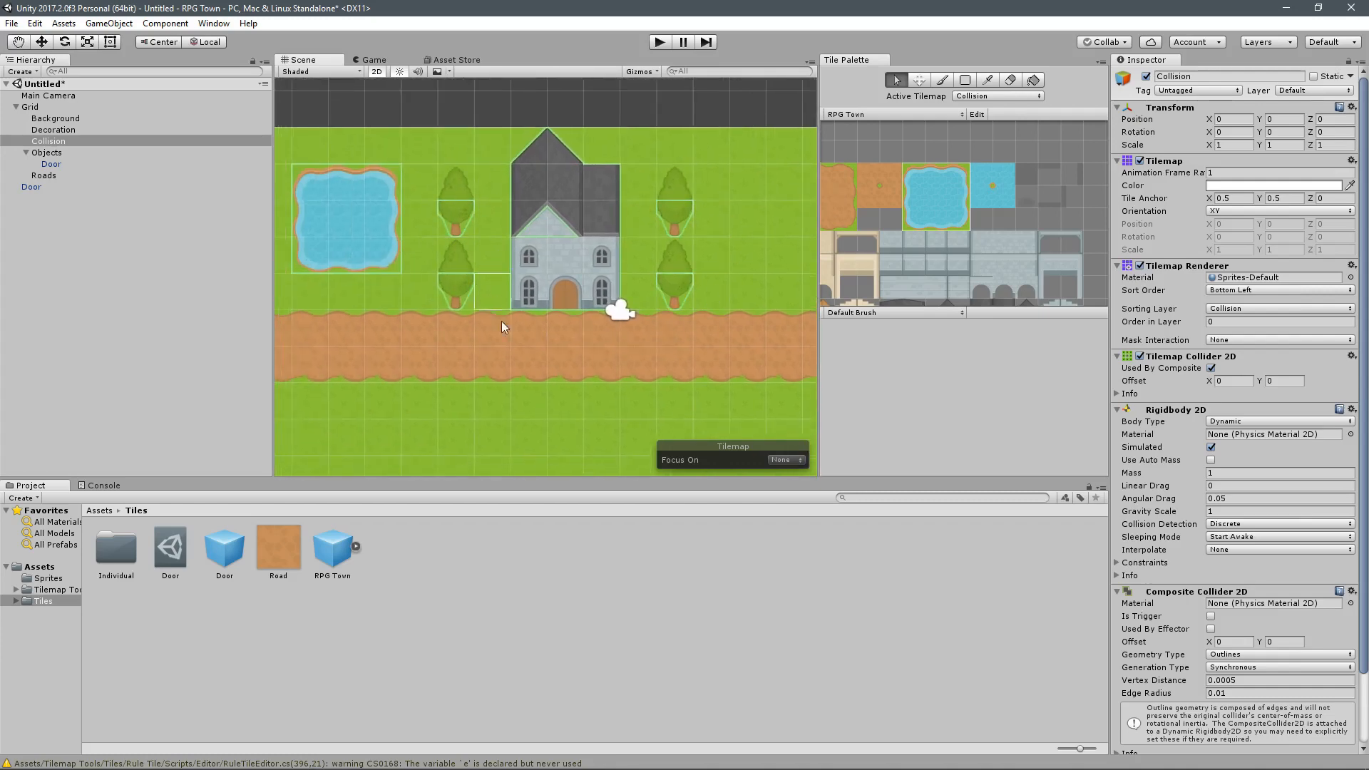
scroll(610, 388, "up", 3)
scroll(525, 314, "down", 4)
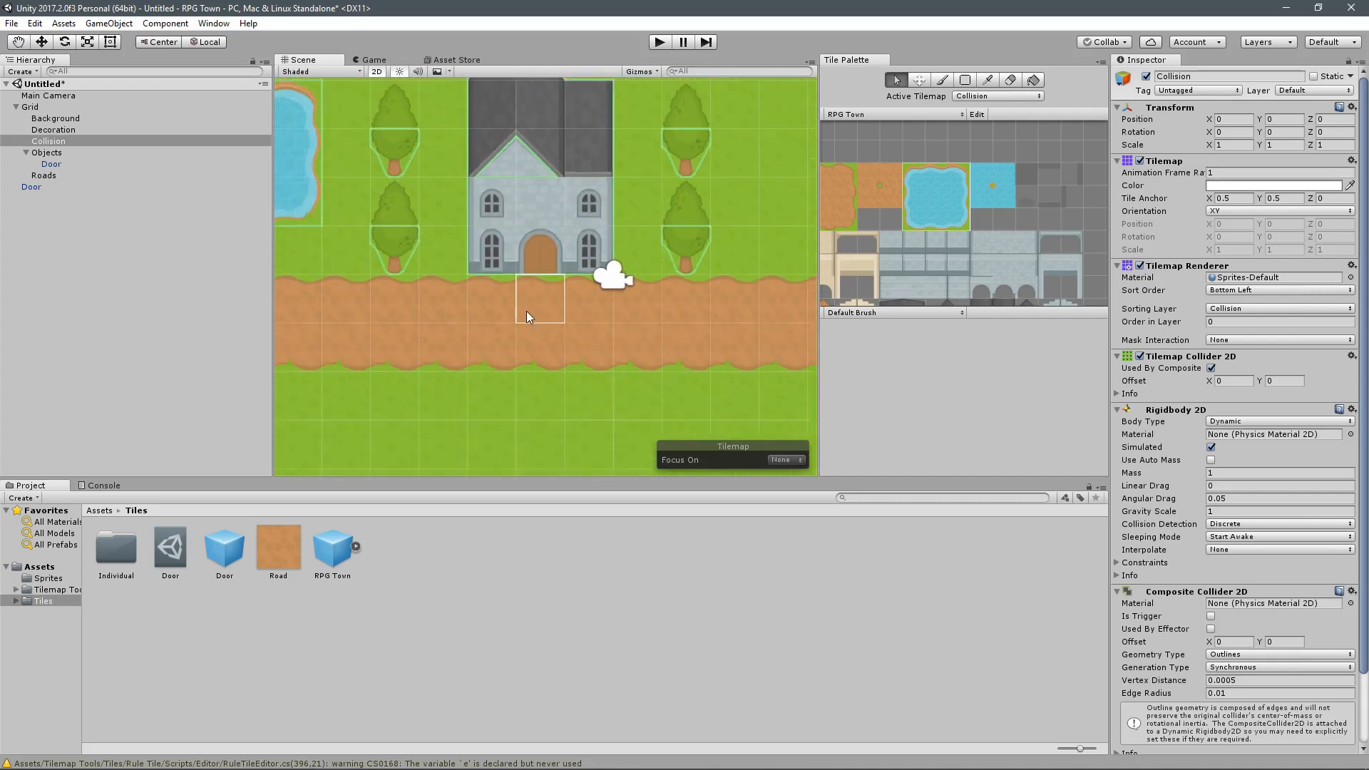
middle_click_drag(494, 332, 542, 300)
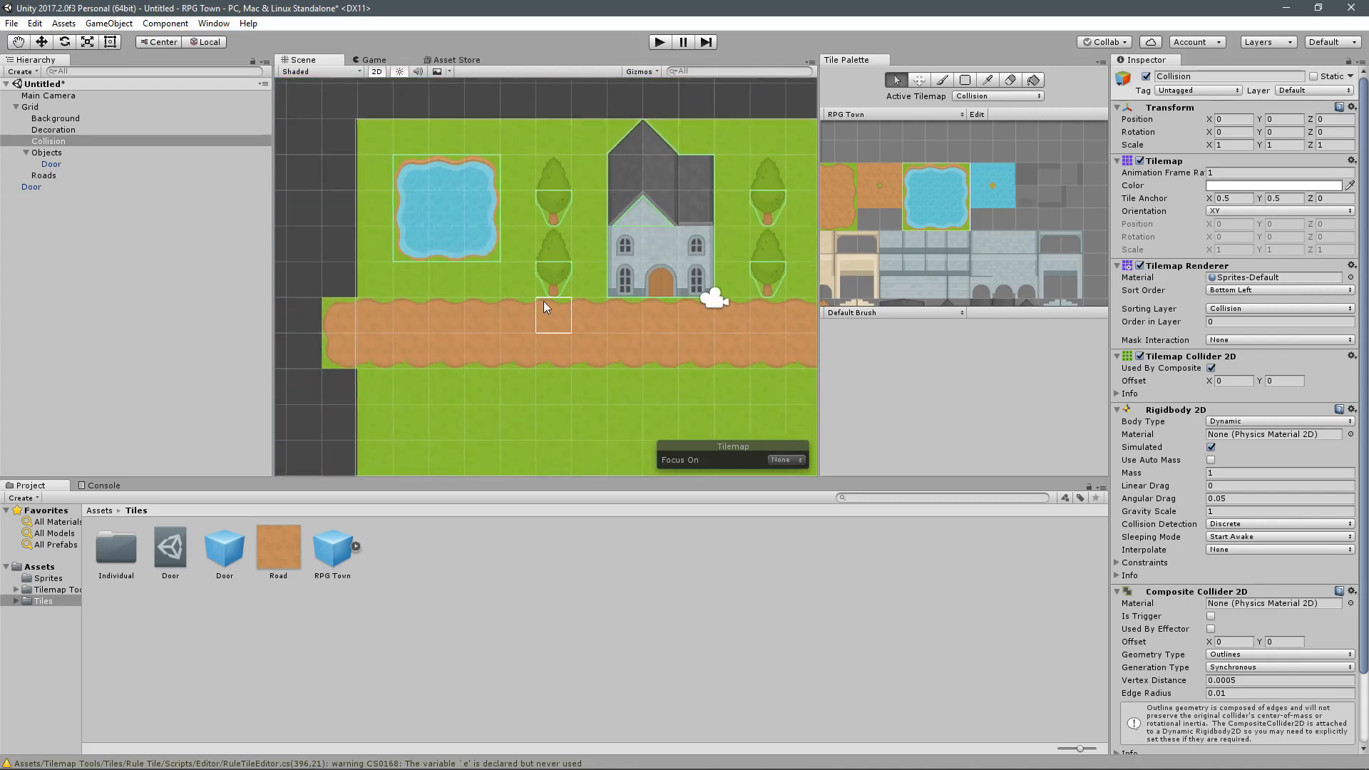
Step: Create a sprite atlas named RPG Town Atlas in the Sprites folder
left_click(48, 579)
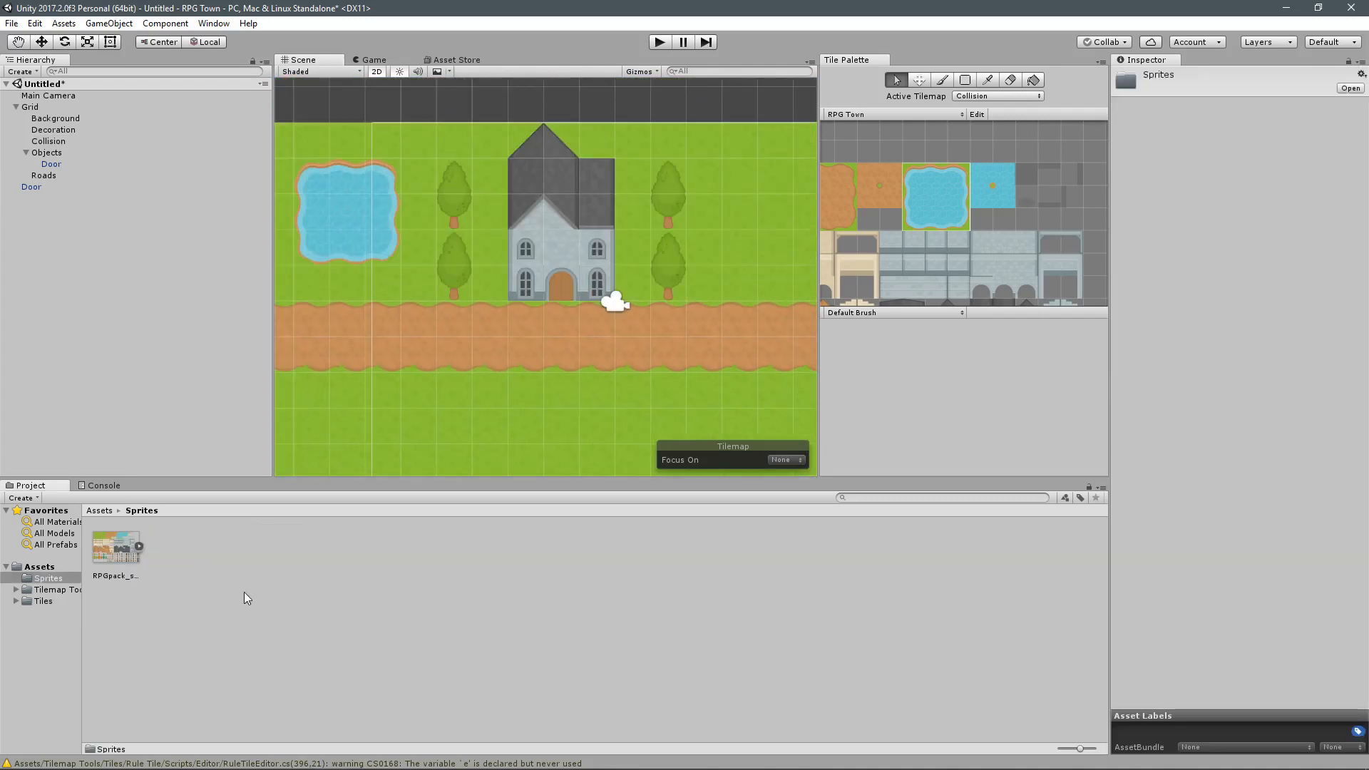
right_click(205, 572)
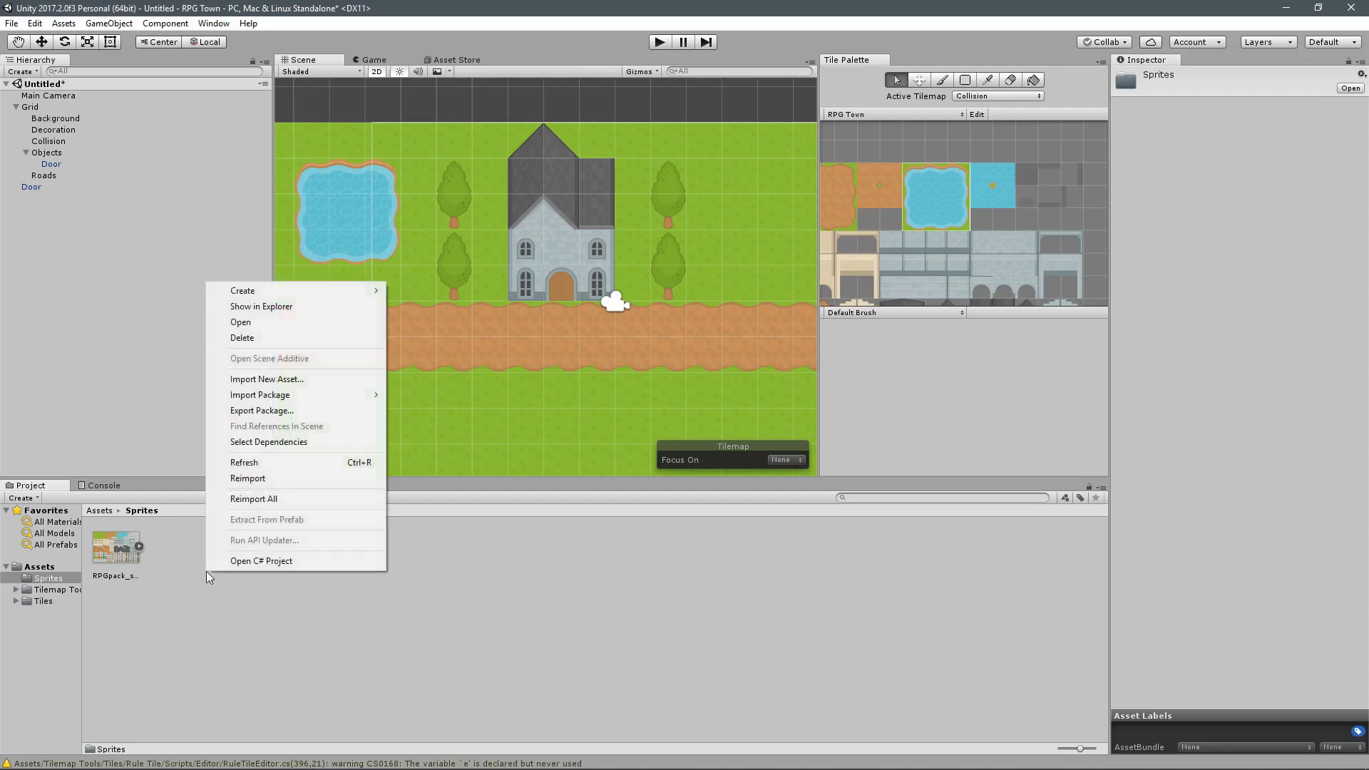
mouse_move(284, 289)
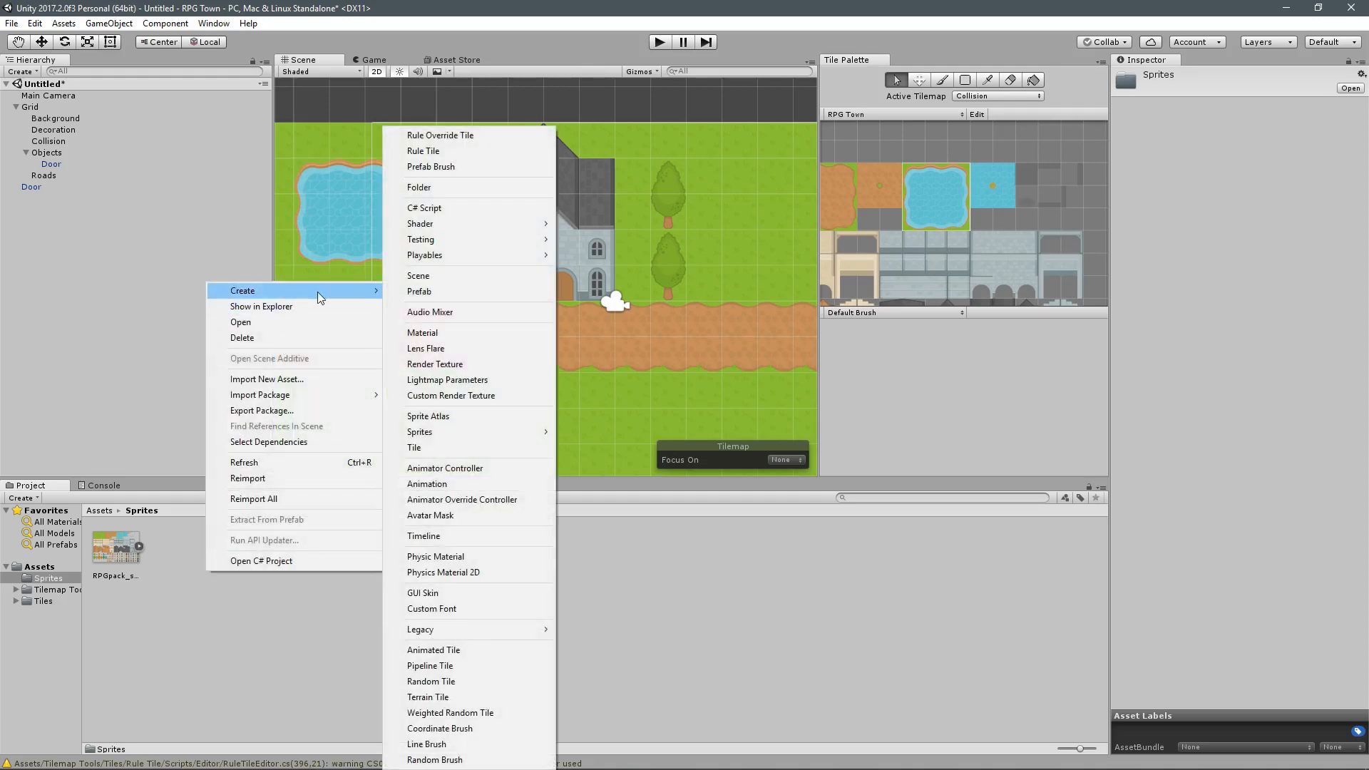
left_click(483, 422)
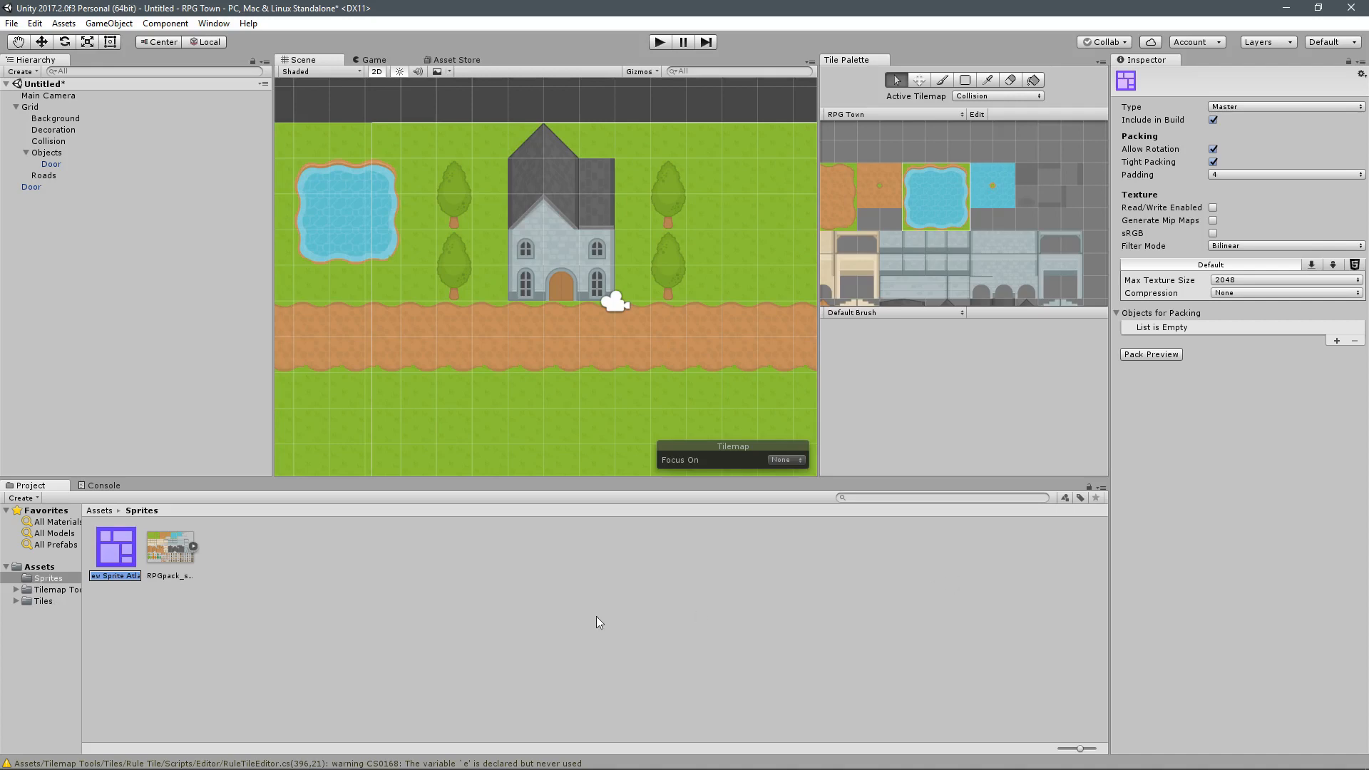
type("RPG Town Atlas")
key("Return")
Step: Add RPGpack_sheet to the atlas's objects for packing, generate the pack preview and enlarge it
left_click_drag(156, 548, 1183, 326)
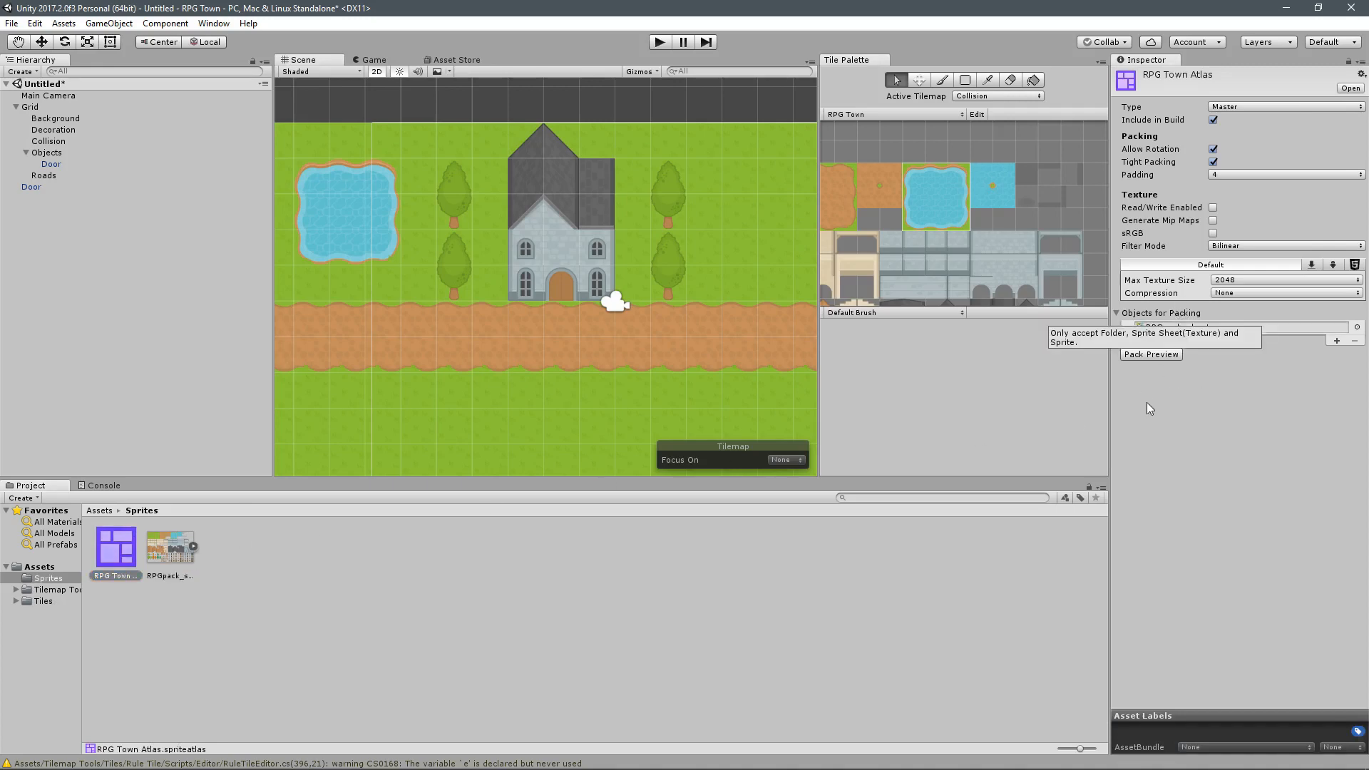
left_click(1165, 355)
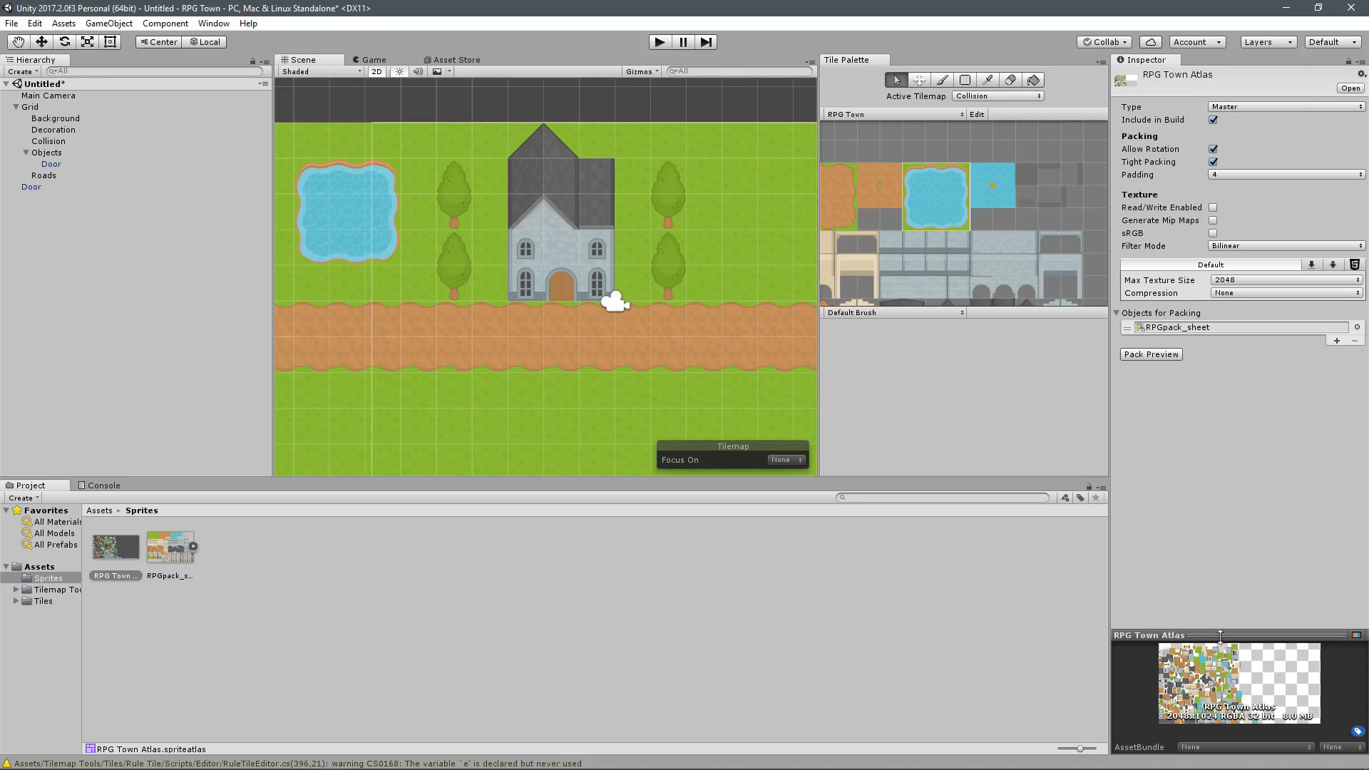
left_click_drag(1216, 634, 1204, 479)
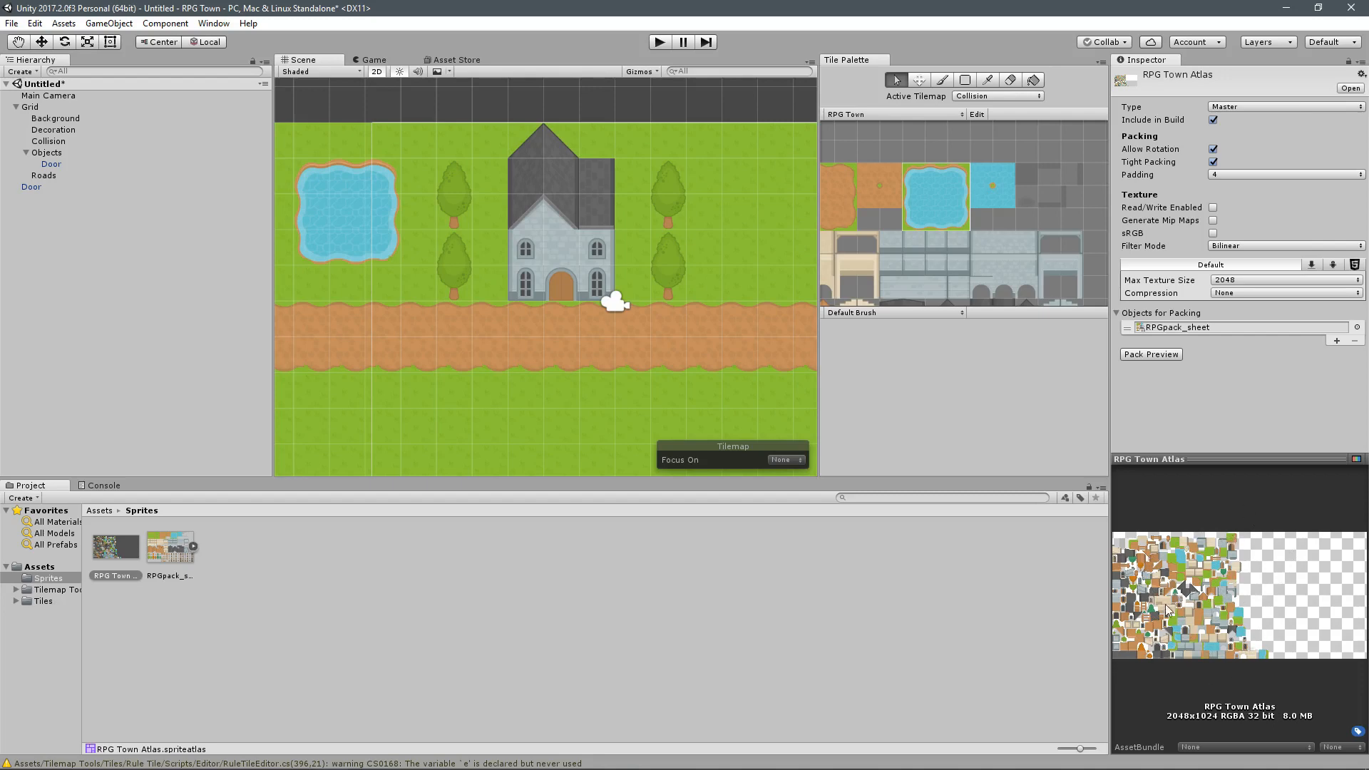
Step: Save the scene as Overworld in the project's Assets folder
key("ctrl+s")
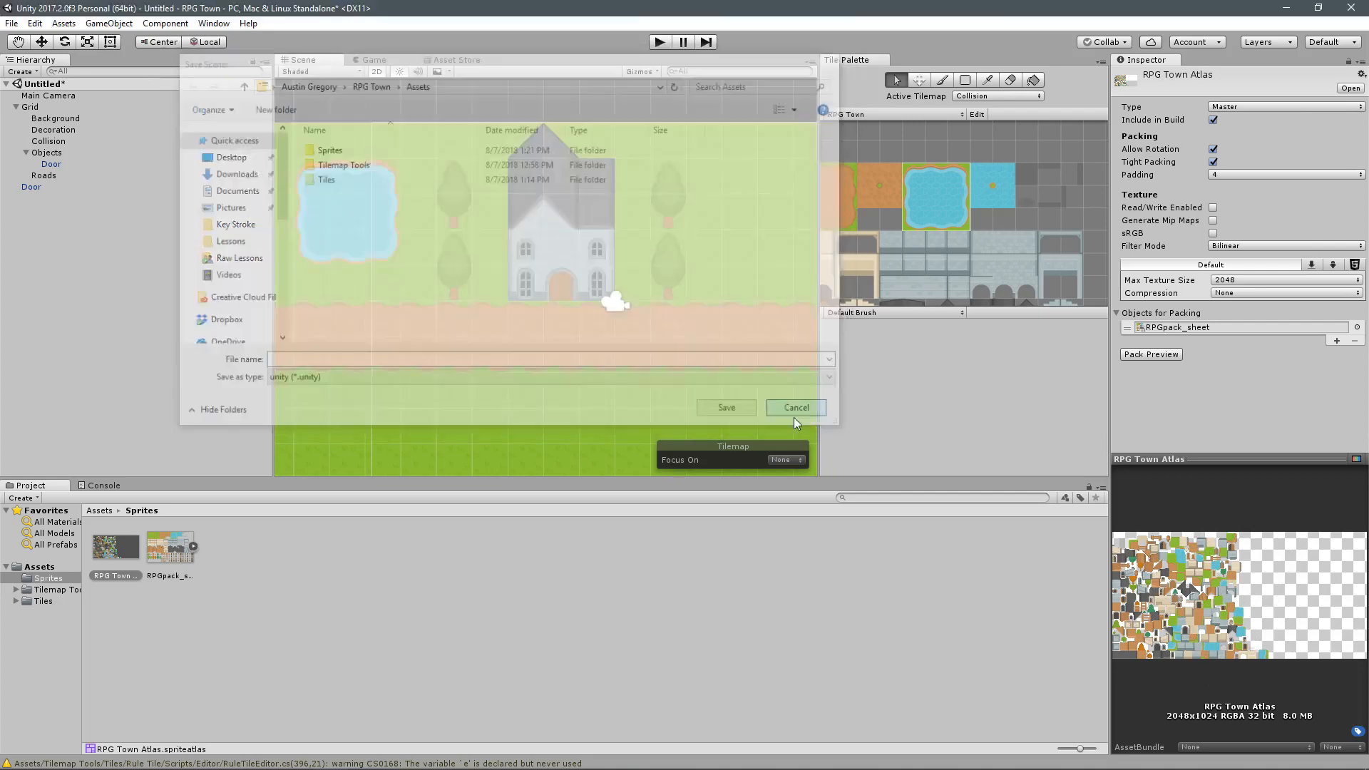
left_click(793, 417)
left_click(39, 566)
left_click(463, 715)
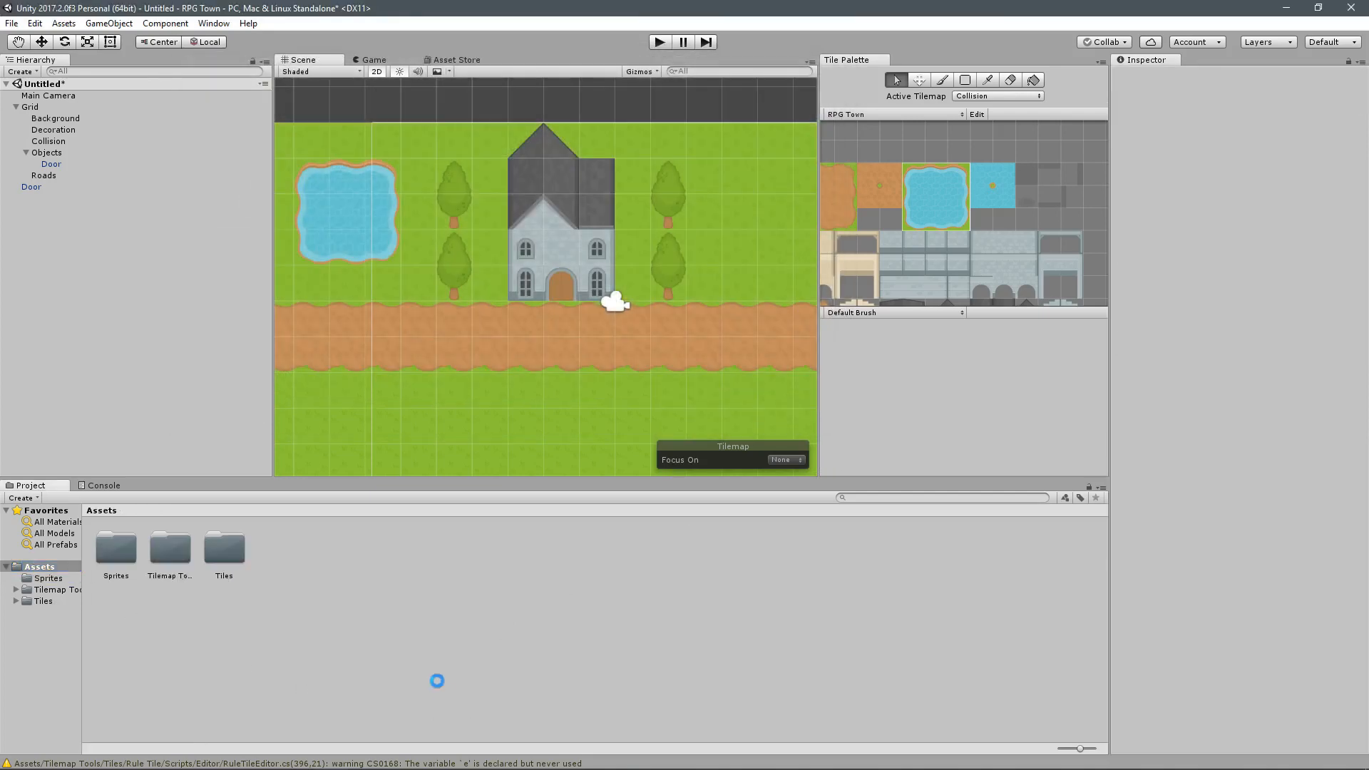
key("ctrl+s")
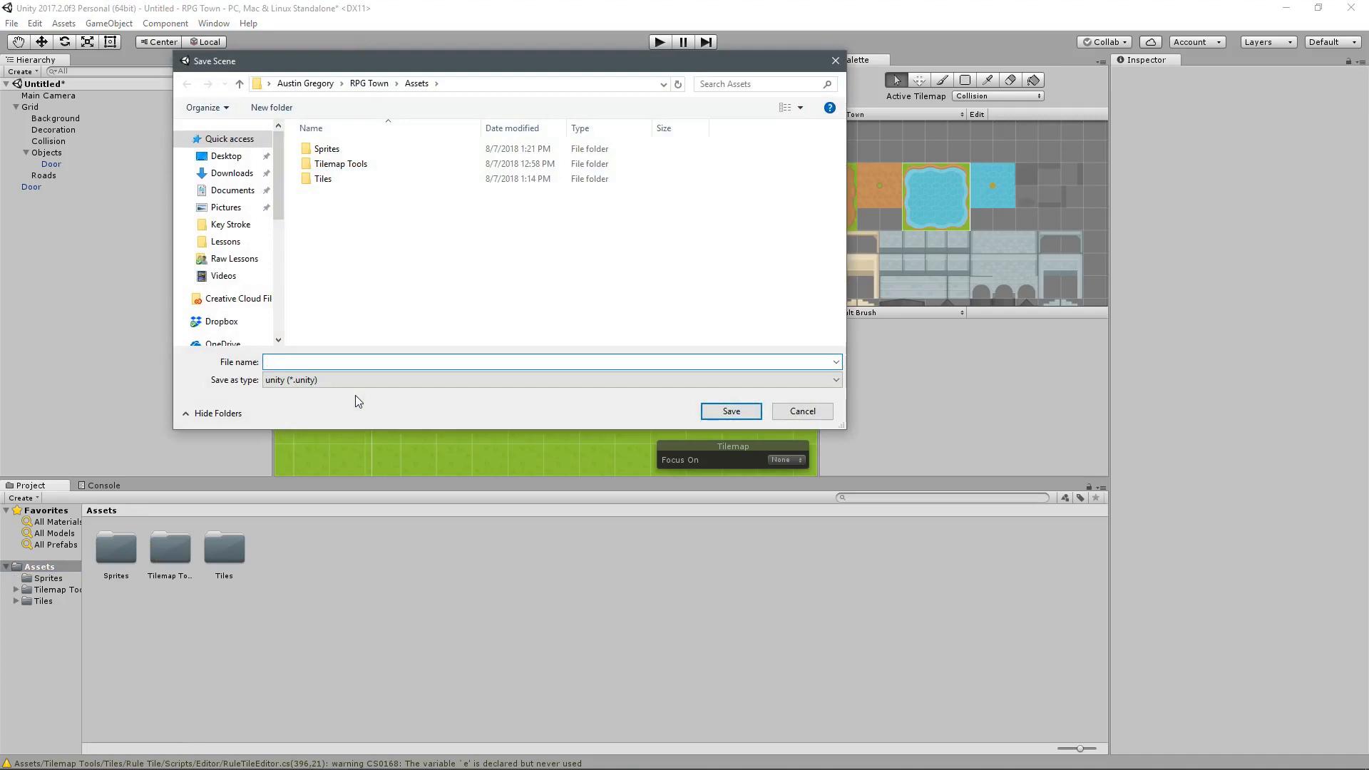
type("Overworld")
key("Return")
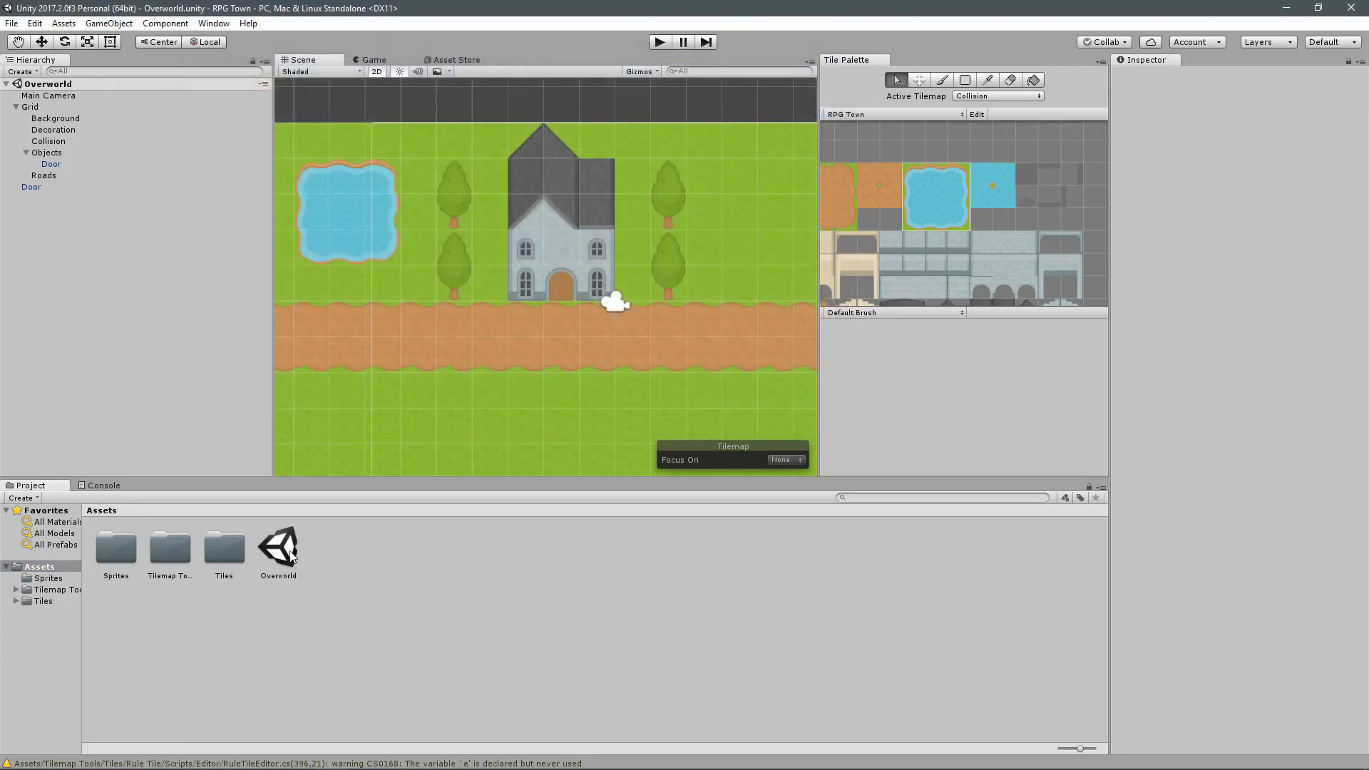
scroll(603, 383, "down", 5)
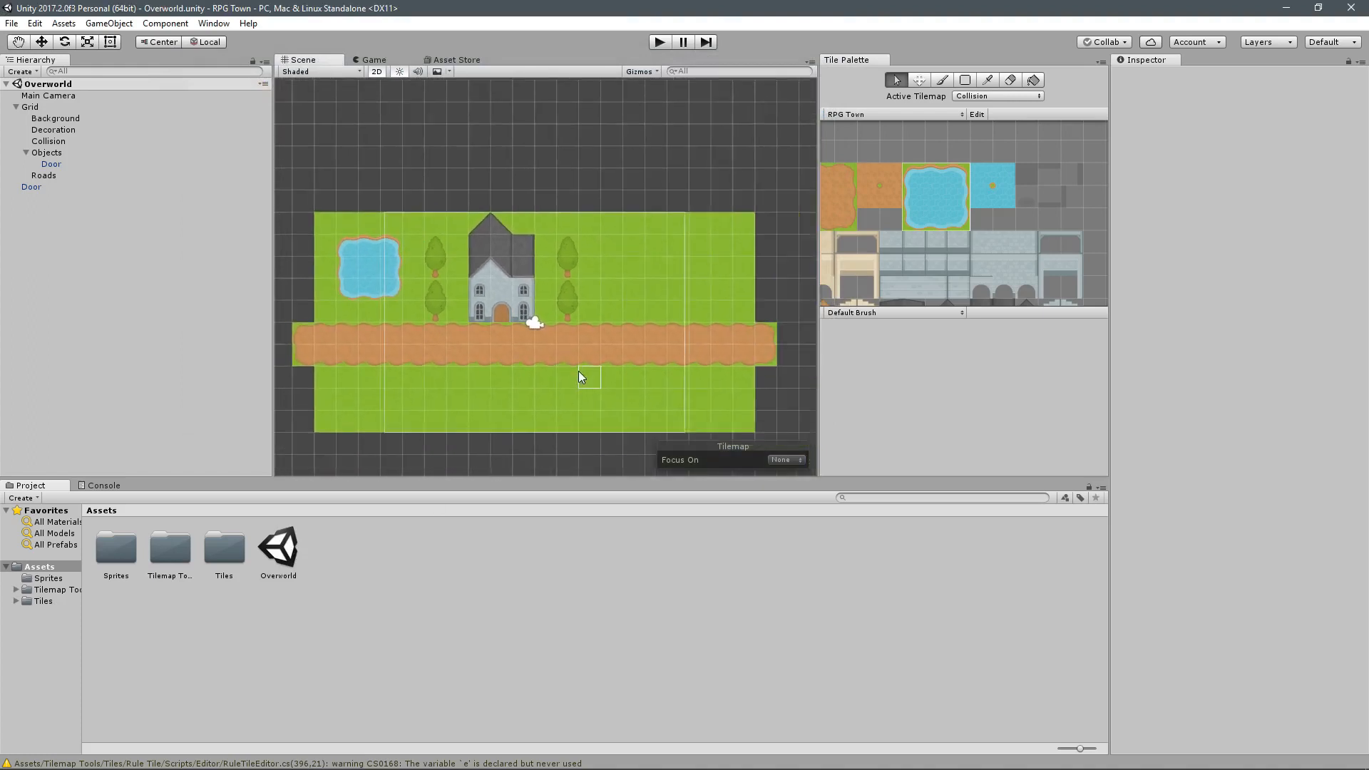
scroll(423, 346, "up", 3)
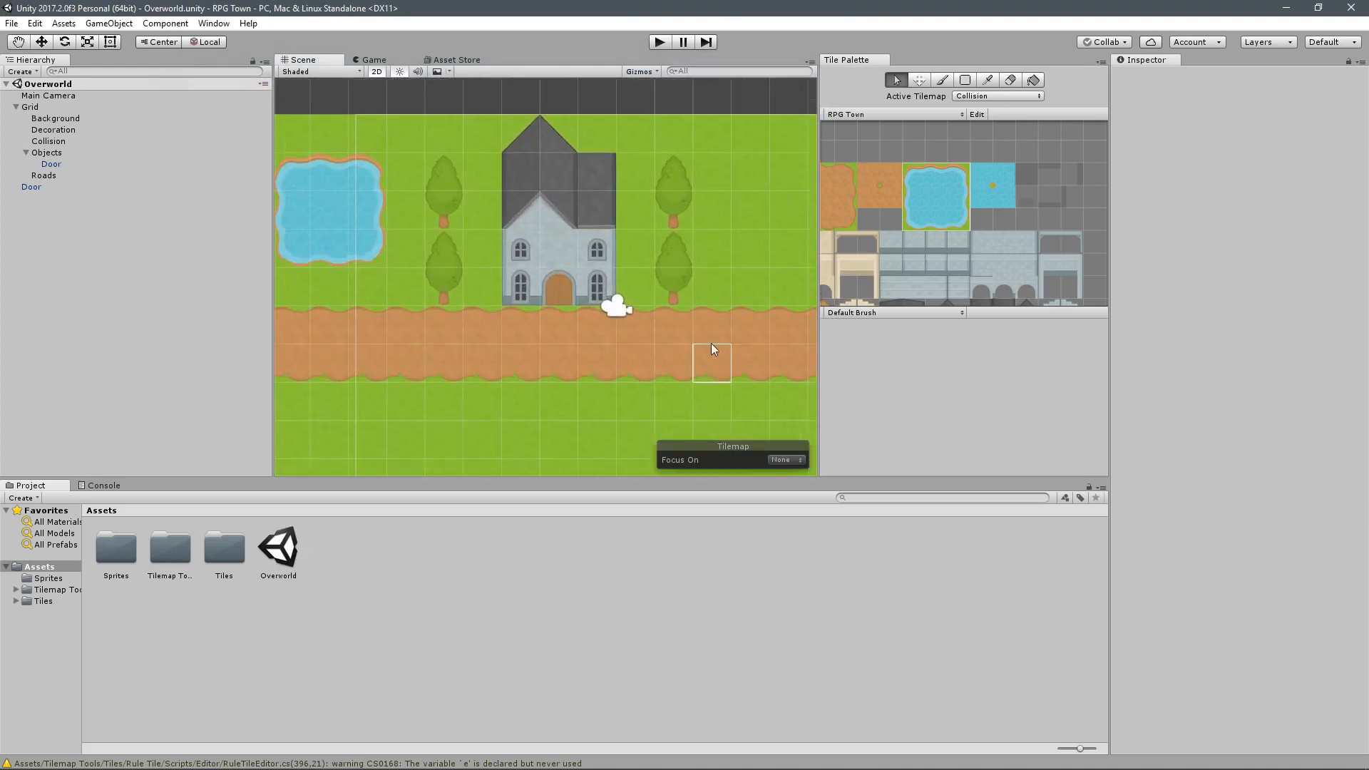
middle_click_drag(686, 325, 625, 348)
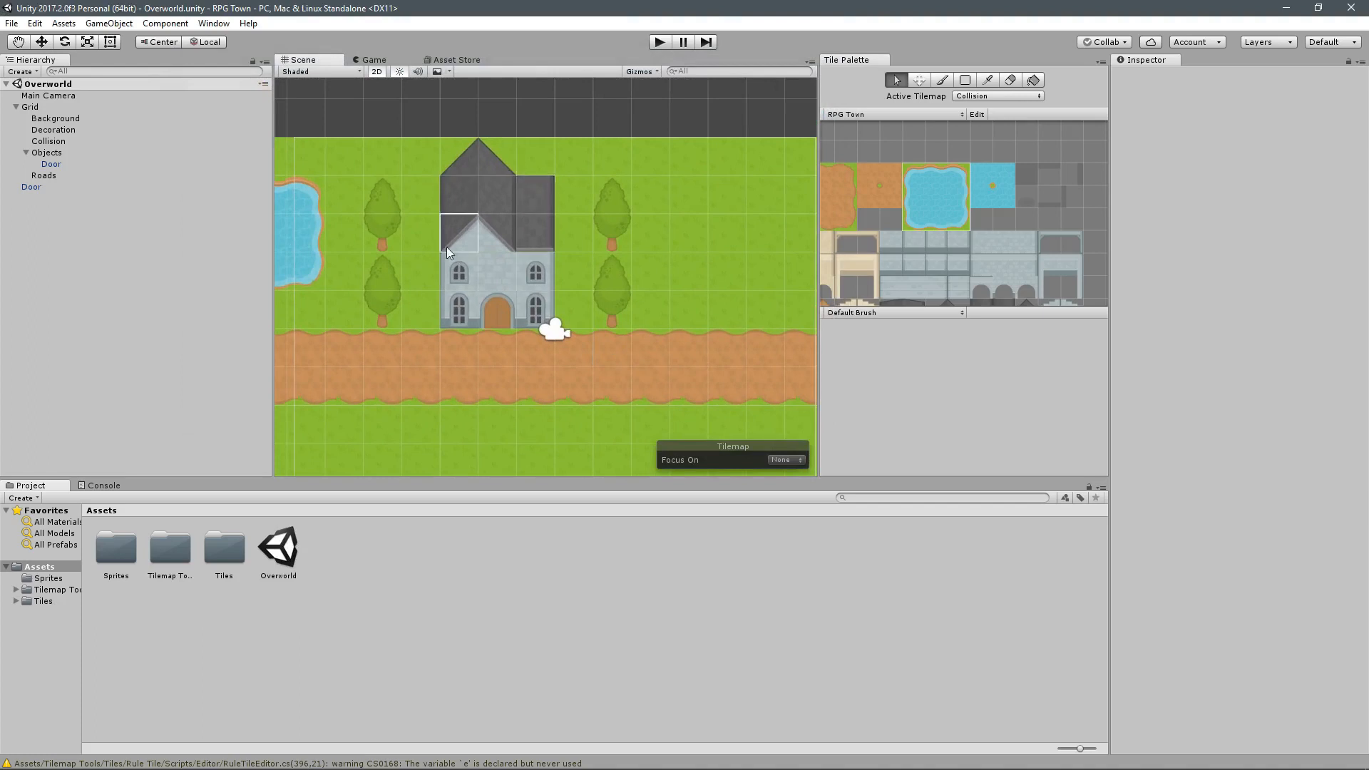